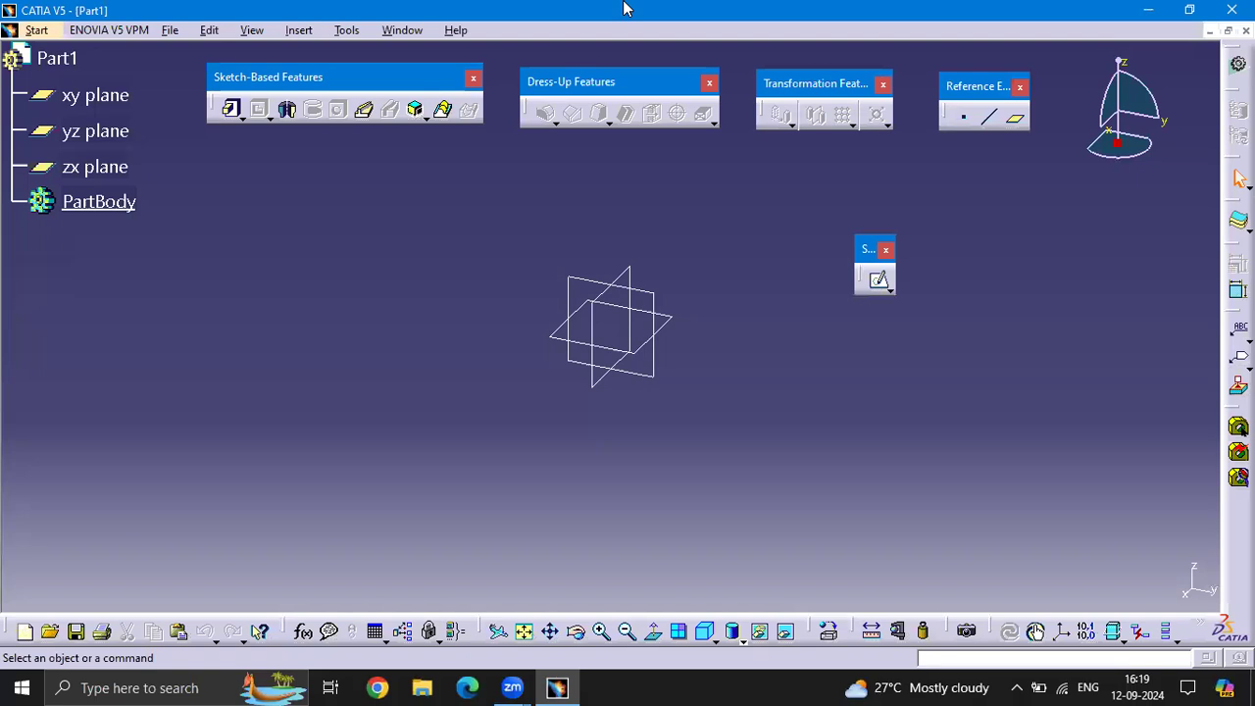
Rearrange the floating Sketch-Based, Dress-Up, Transformation, Reference Elements and Sketcher toolbars around the empty viewport
{"action": "left_click", "coordinate": [627, 8]}
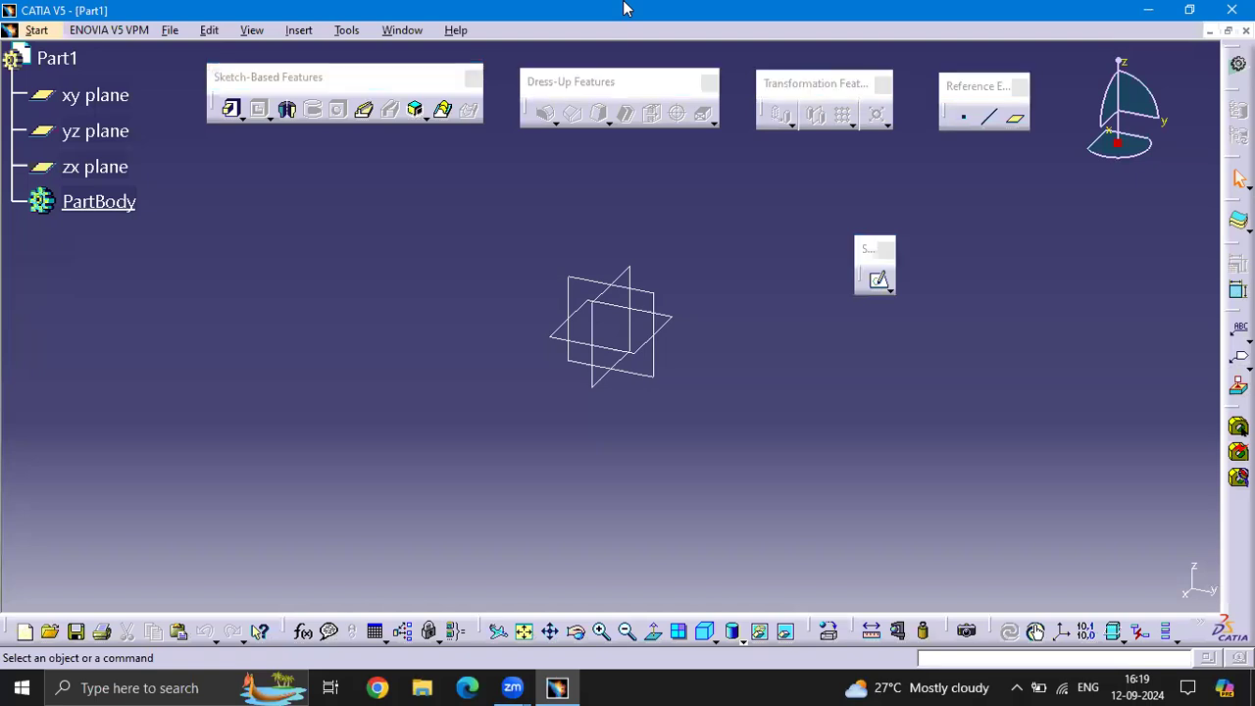
{"action": "left_click", "coordinate": [412, 82]}
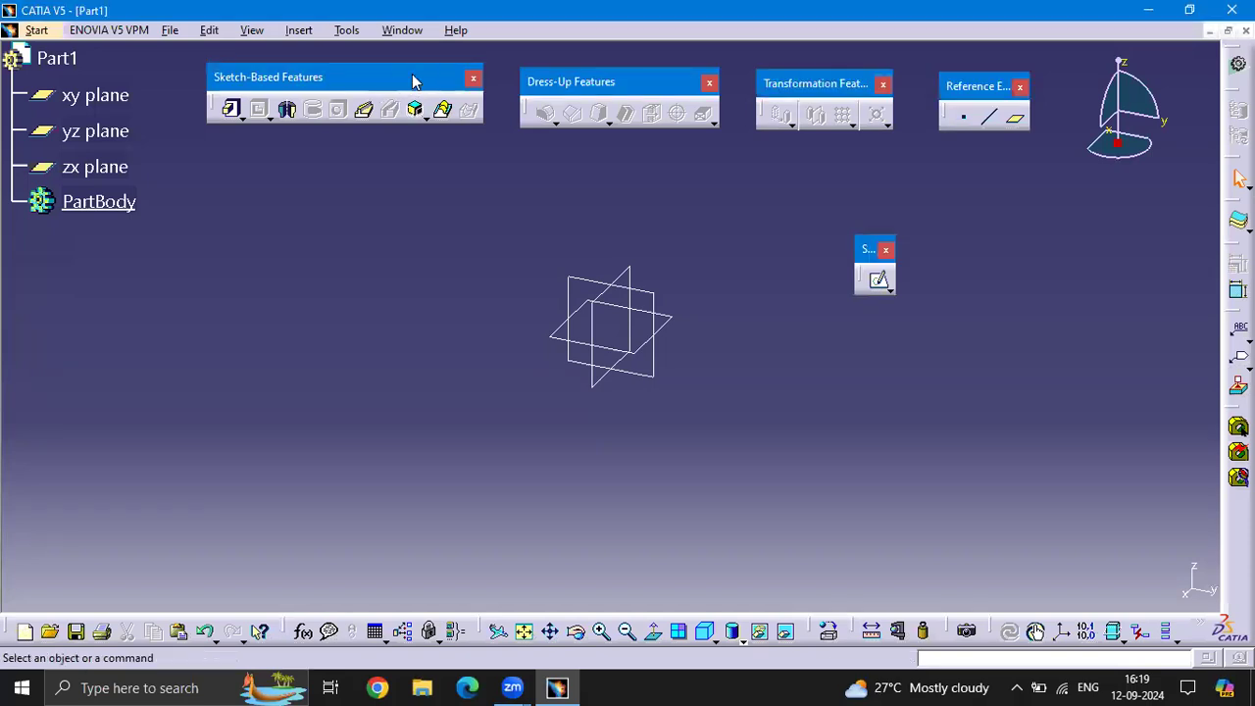
{"action": "left_click_drag", "start_coordinate": [398, 74], "coordinate": [402, 75]}
{"action": "left_click_drag", "start_coordinate": [575, 76], "coordinate": [567, 75]}
{"action": "left_click_drag", "start_coordinate": [815, 84], "coordinate": [795, 70]}
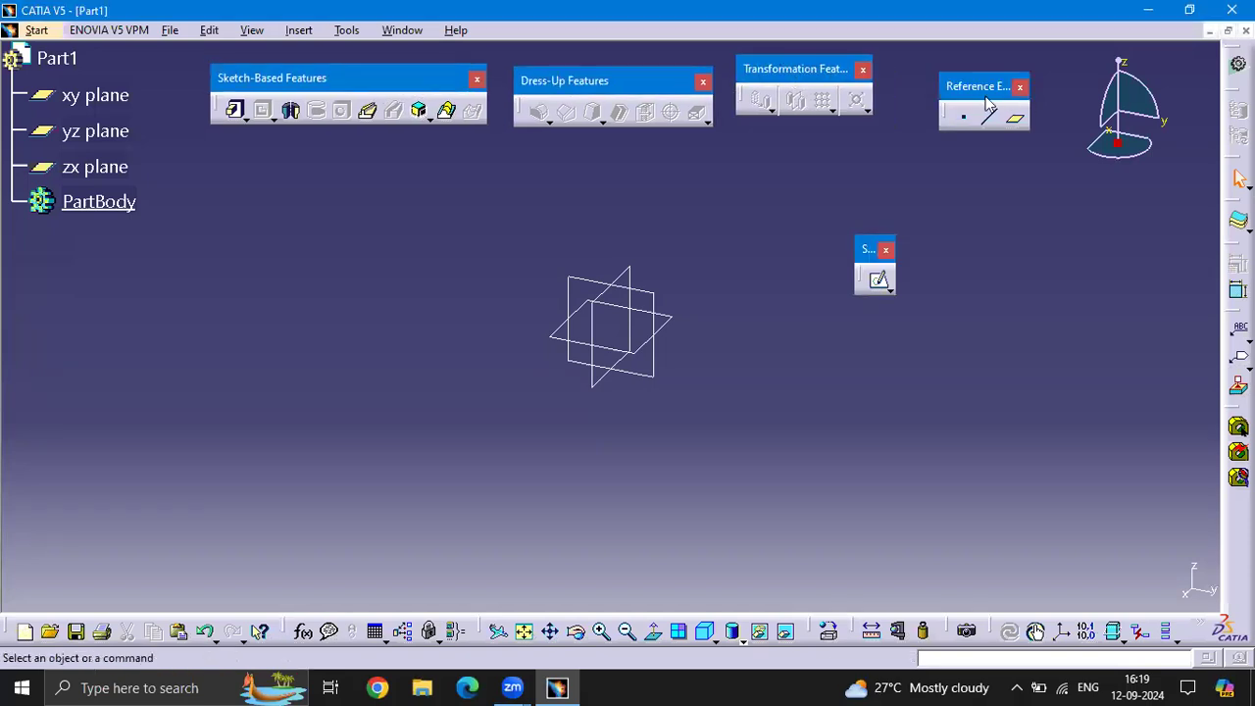
{"action": "left_click_drag", "start_coordinate": [943, 84], "coordinate": [916, 77]}
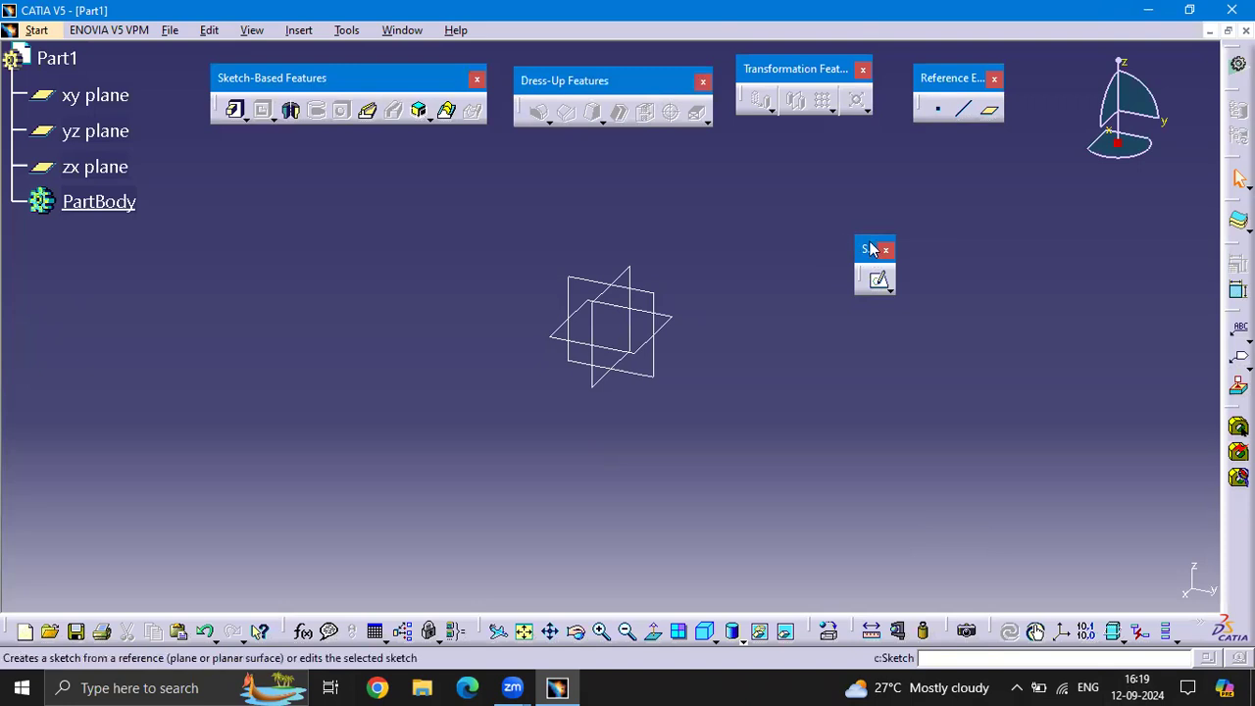
{"action": "left_click_drag", "start_coordinate": [1147, 206], "coordinate": [1157, 196]}
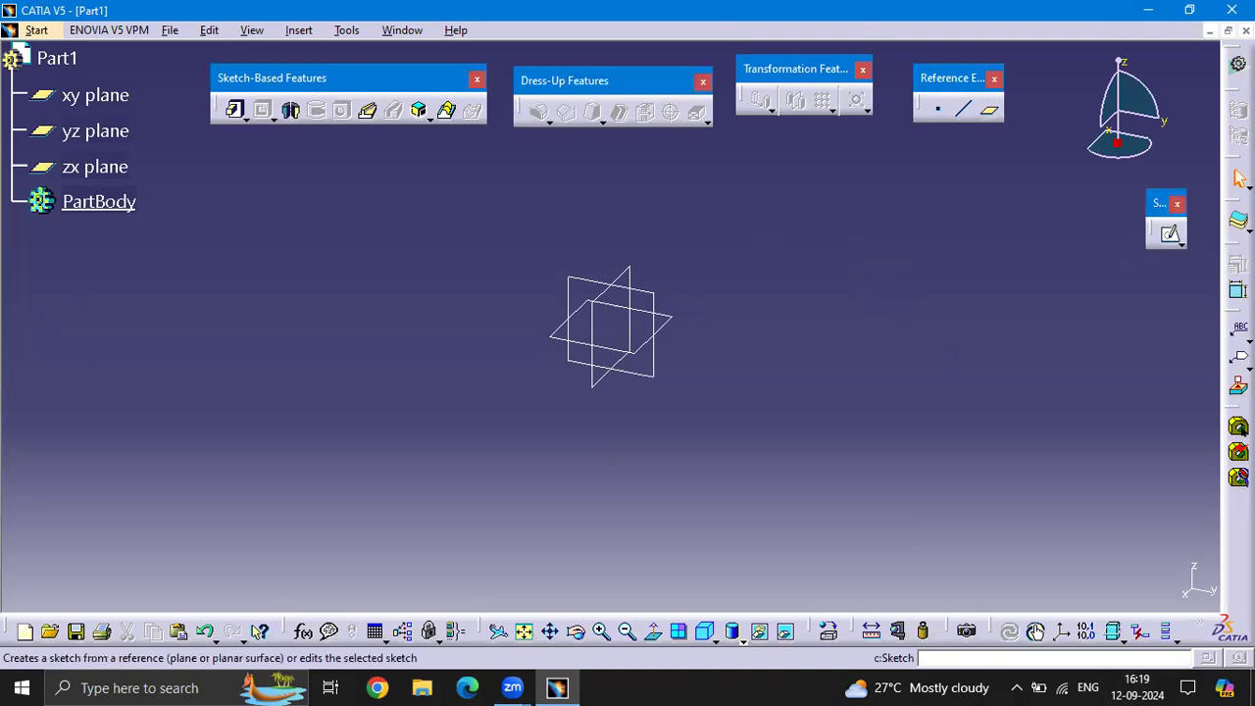
Sketch a rectangle about 160 by 100 mm around the origin on the yz plane and leave the sketch
{"action": "left_click", "coordinate": [1167, 233]}
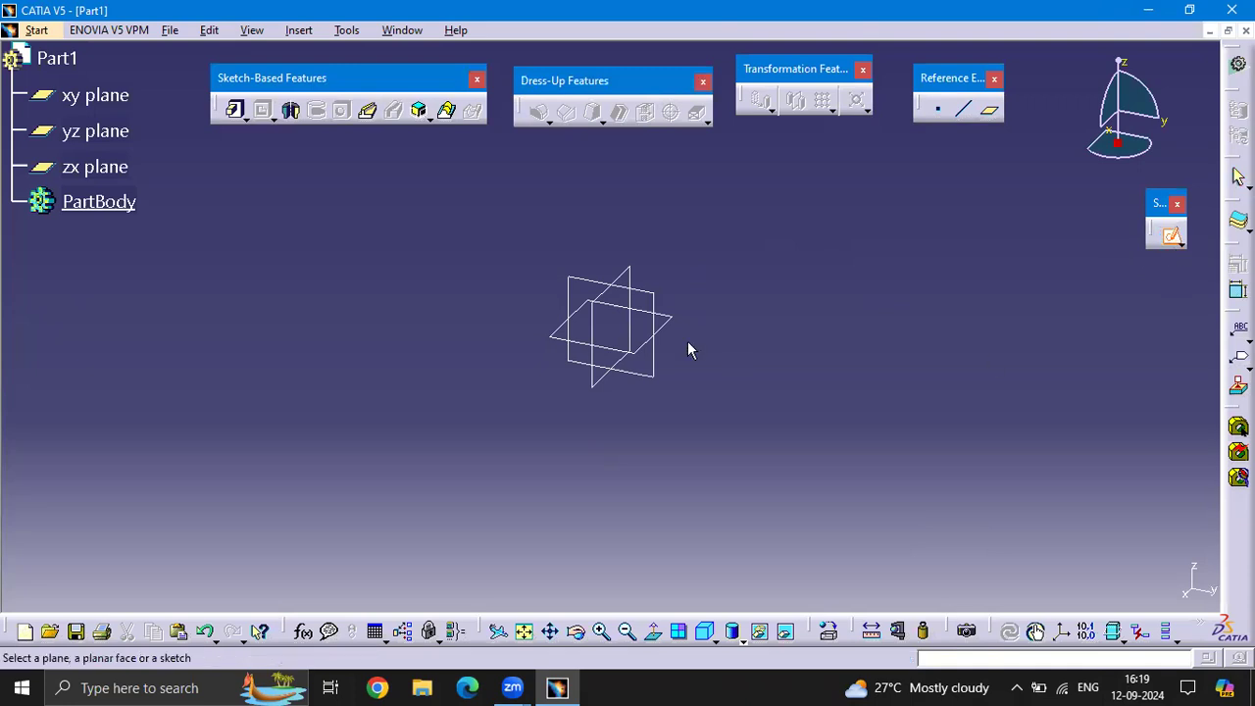
{"action": "left_click", "coordinate": [665, 300]}
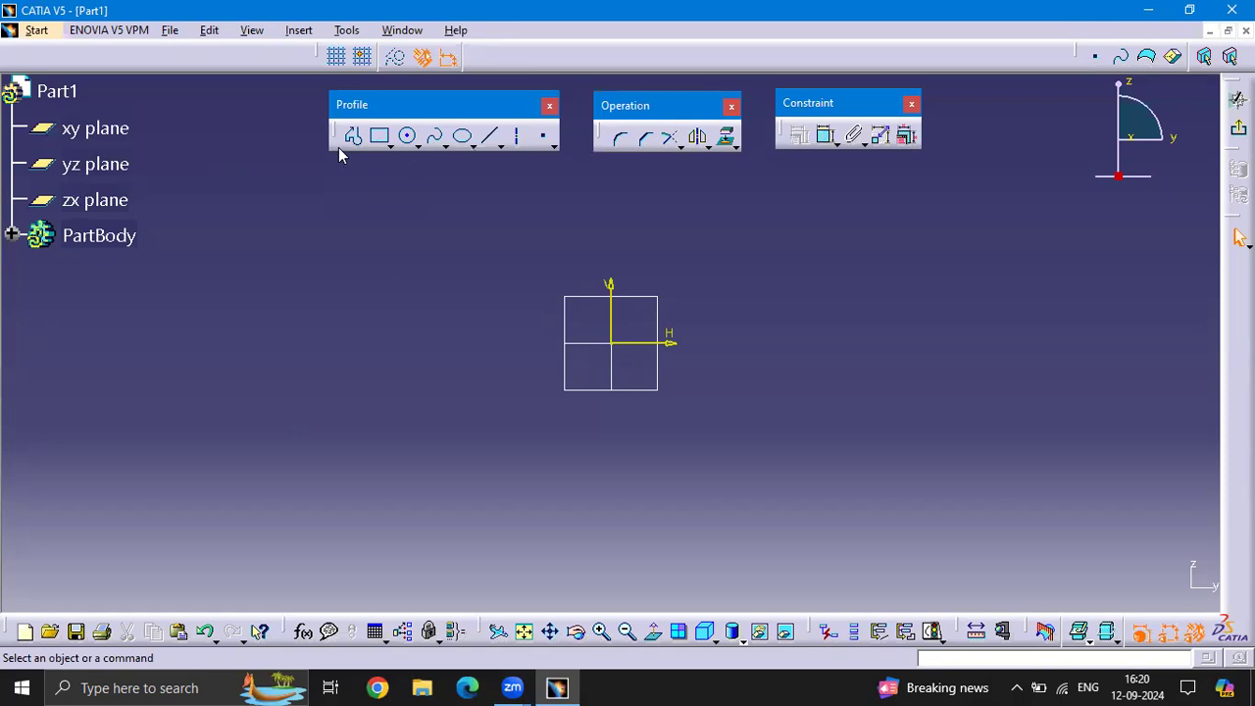
{"action": "left_click", "coordinate": [379, 136]}
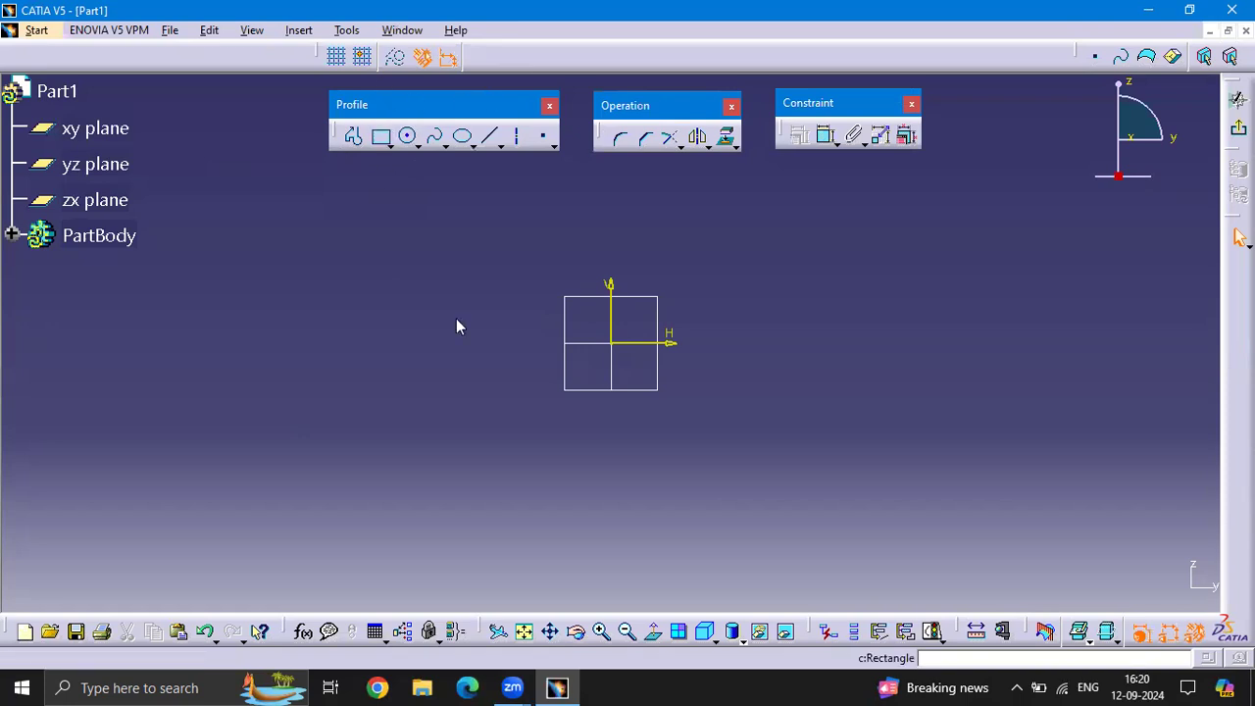
{"action": "left_click", "coordinate": [454, 232]}
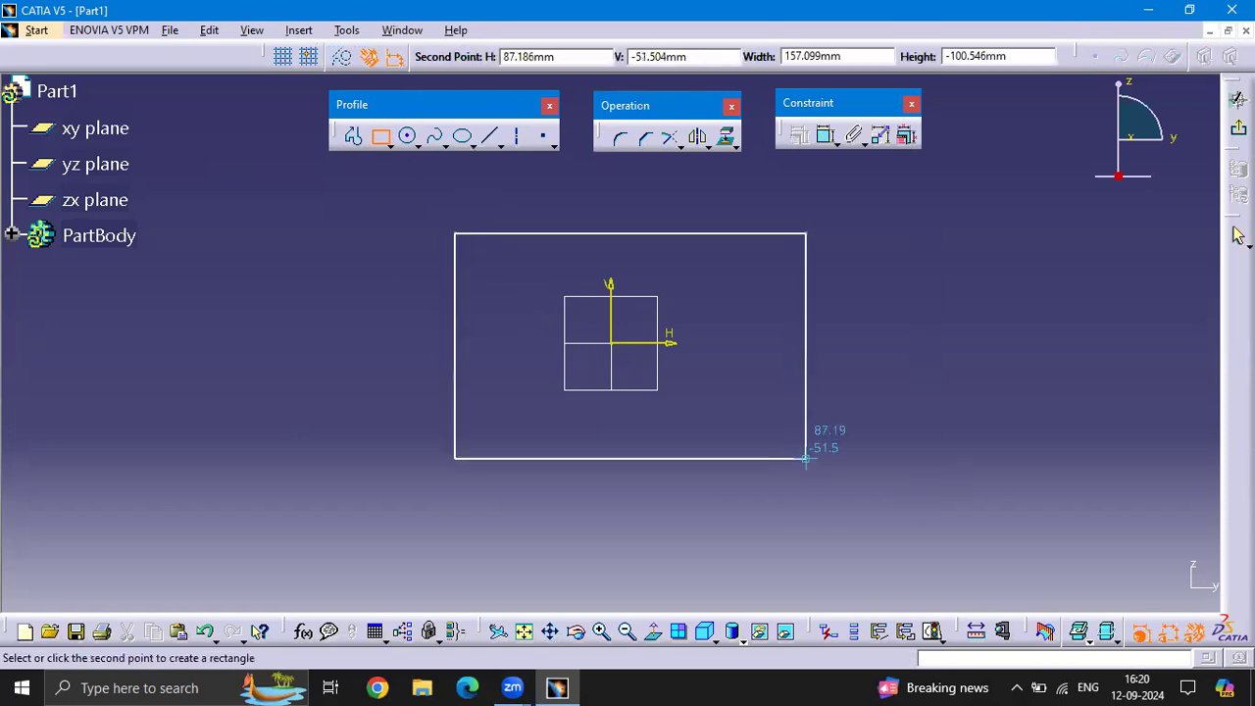
{"action": "left_click", "coordinate": [822, 458]}
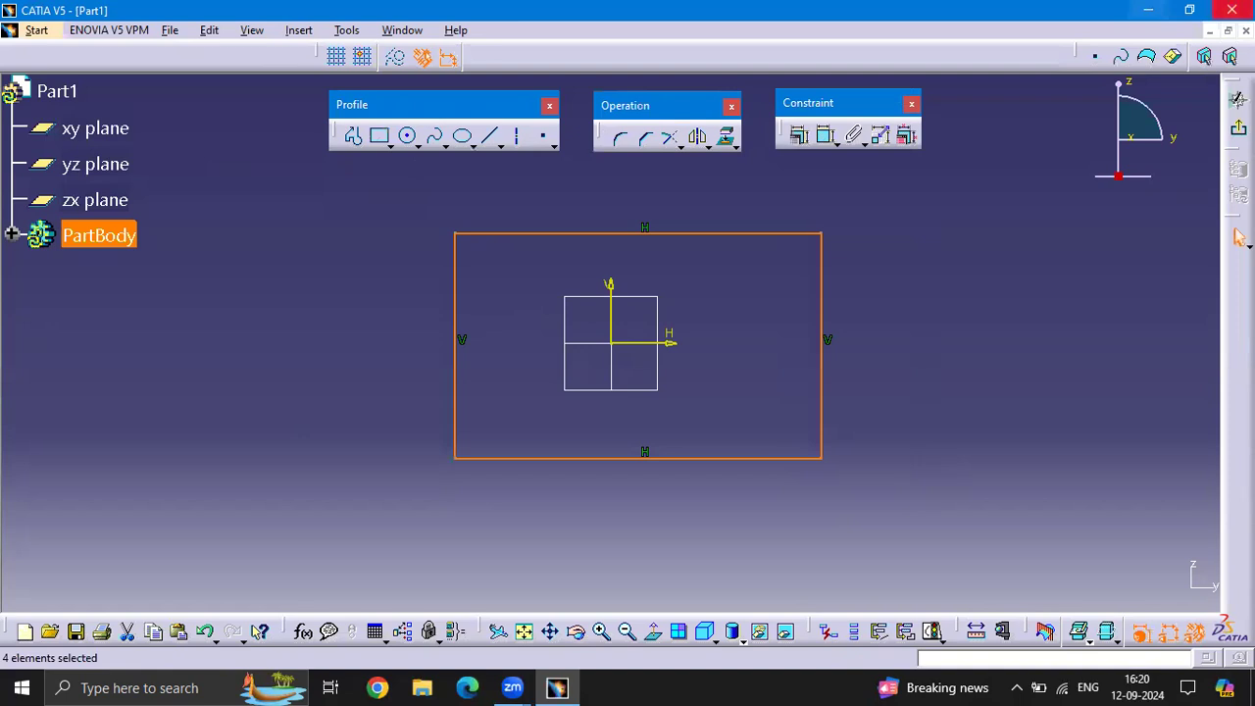
{"action": "left_click", "coordinate": [1239, 132]}
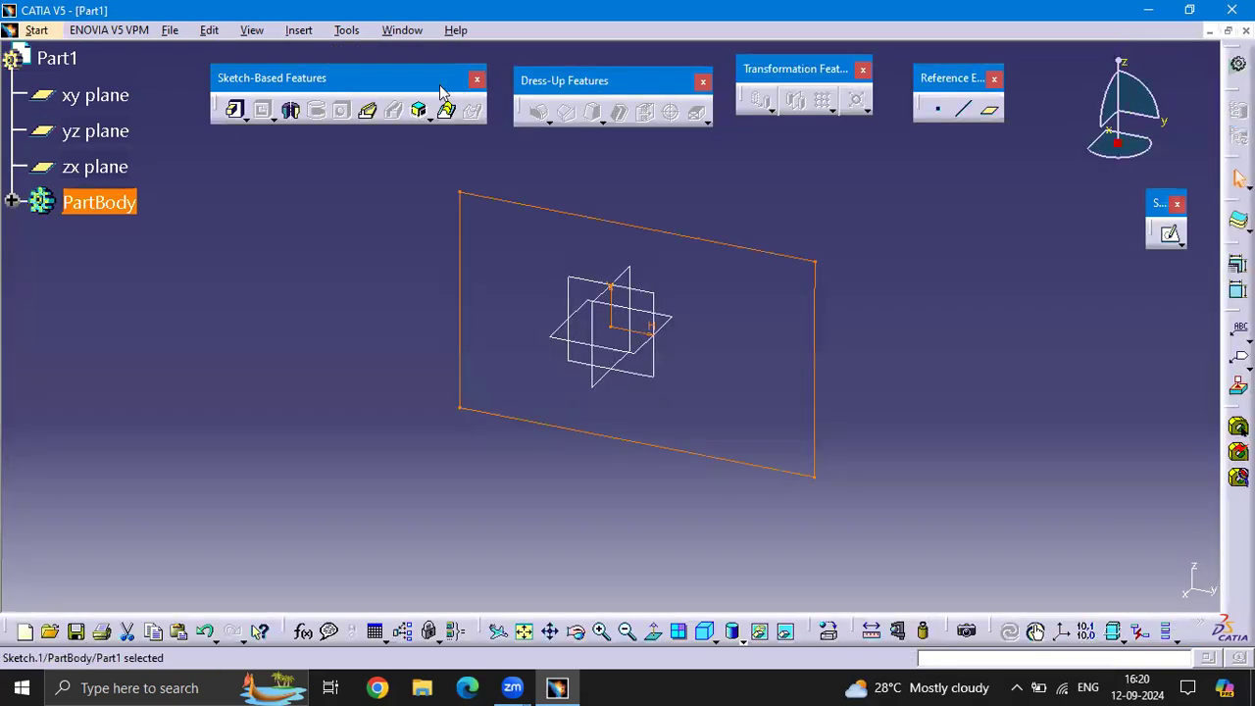
Move the Sketch-Based Features, Dress-Up Features and Reference Elements toolbars slightly higher above the rectangle sketch
{"action": "left_click_drag", "start_coordinate": [402, 71], "coordinate": [406, 57]}
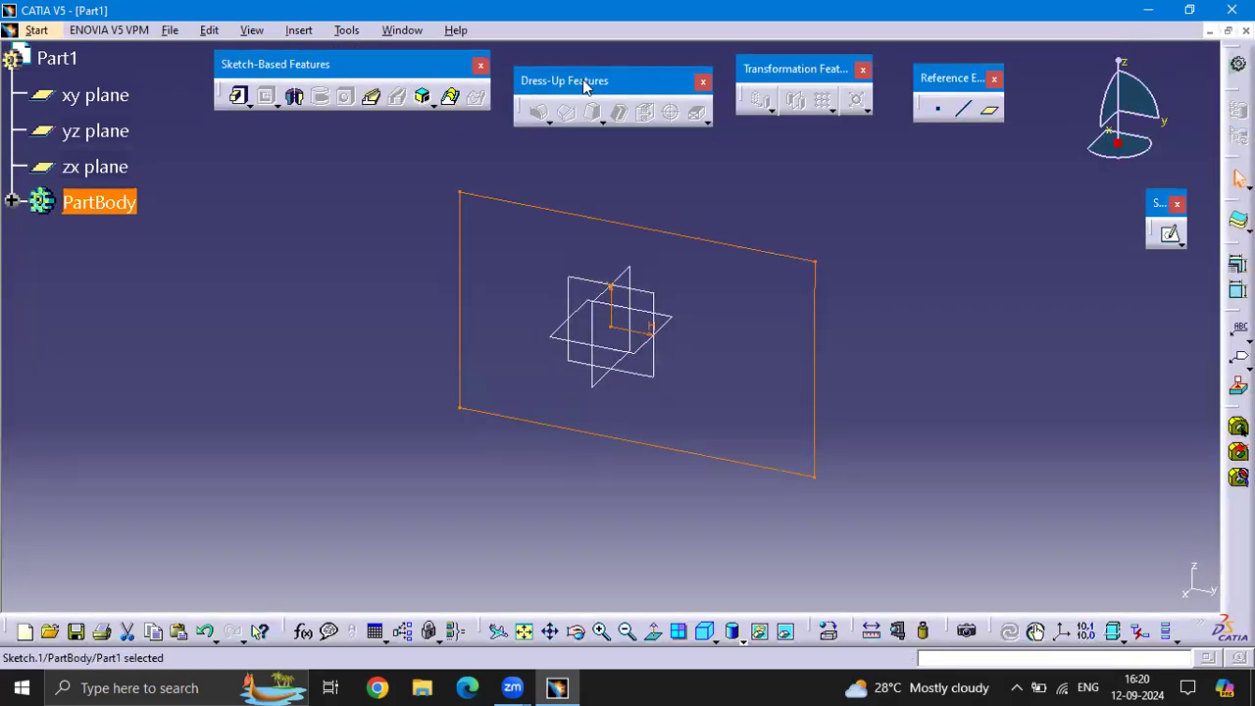
{"action": "left_click_drag", "start_coordinate": [580, 65], "coordinate": [616, 63]}
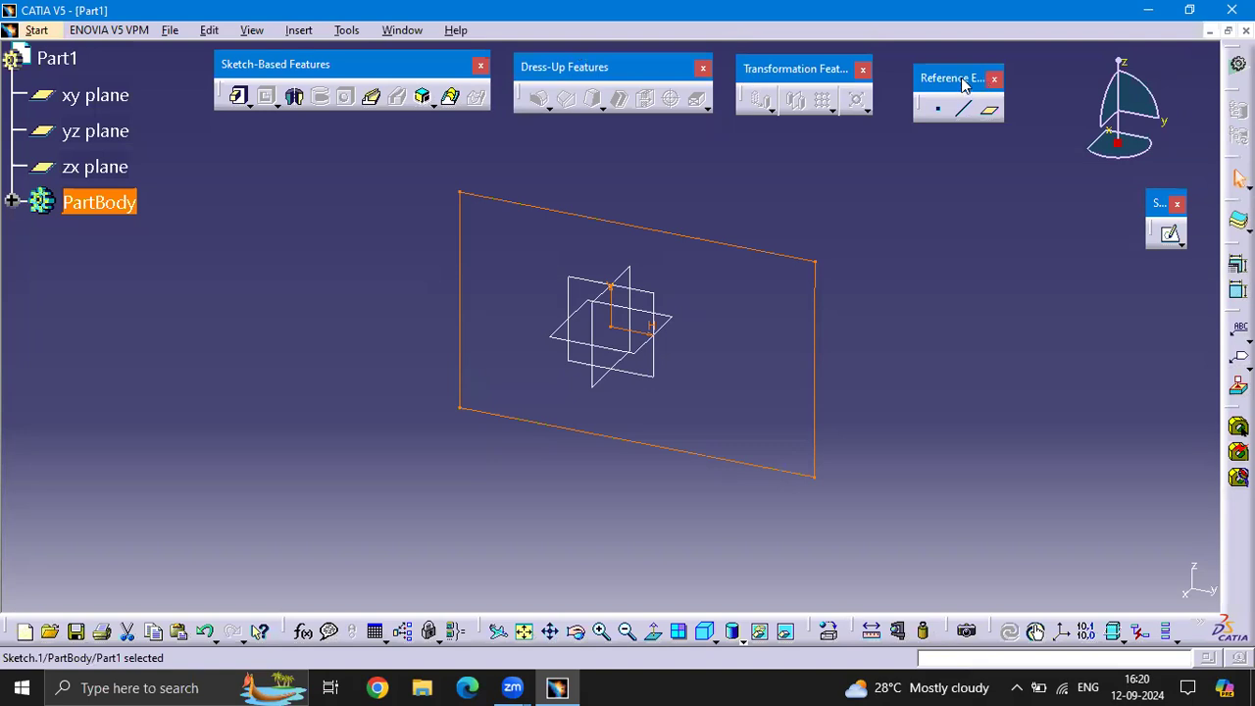
{"action": "left_click_drag", "start_coordinate": [964, 84], "coordinate": [963, 75]}
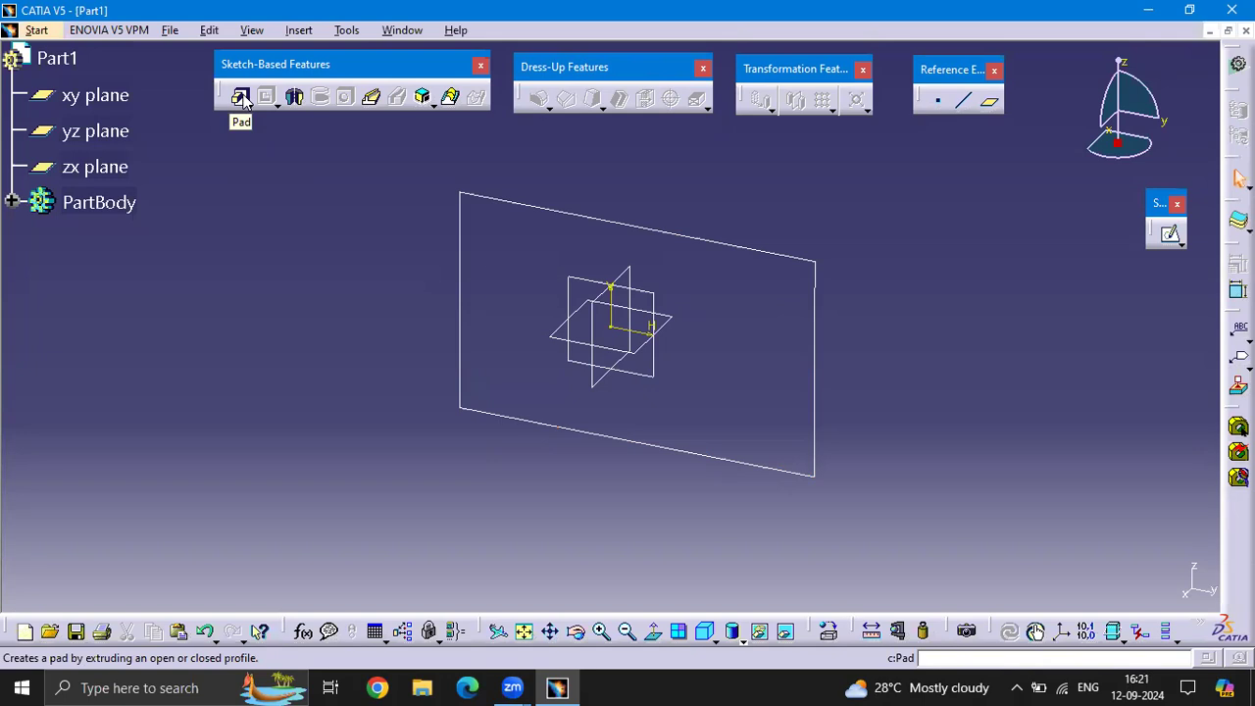
Begin a Pad from the rectangle sketch and set its length to 50 mm
{"action": "left_click", "coordinate": [241, 98]}
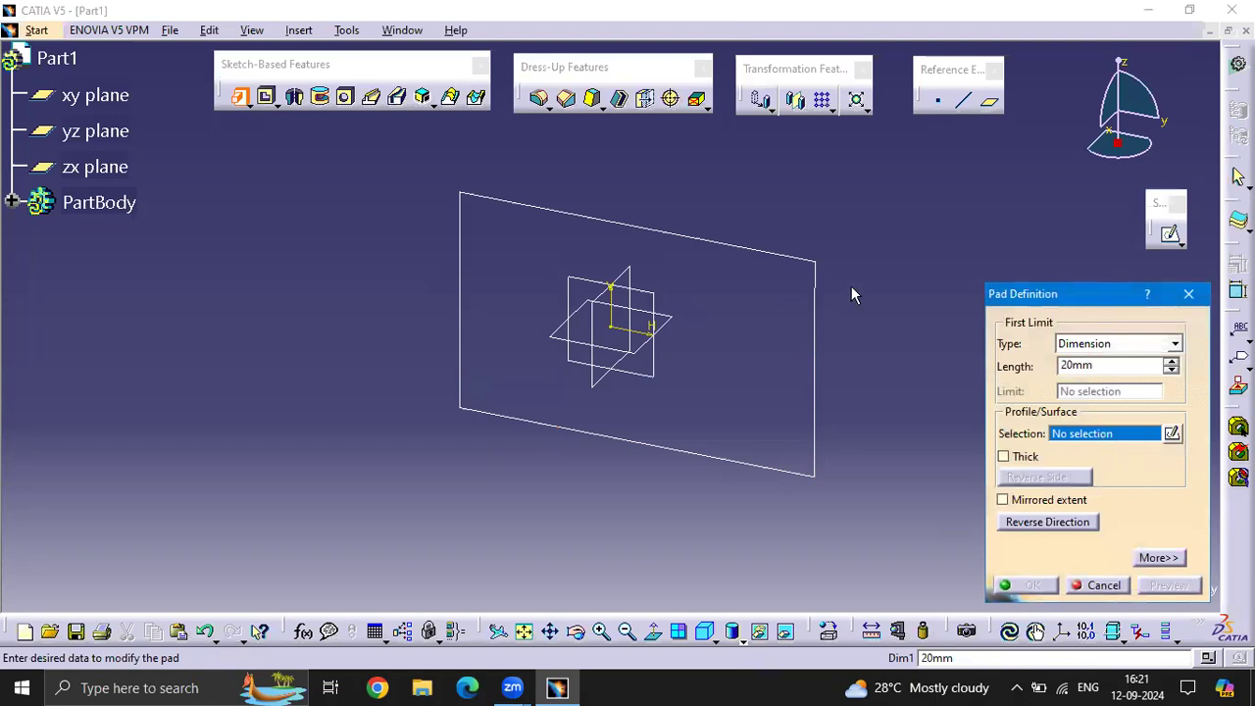
{"action": "left_click", "coordinate": [734, 242]}
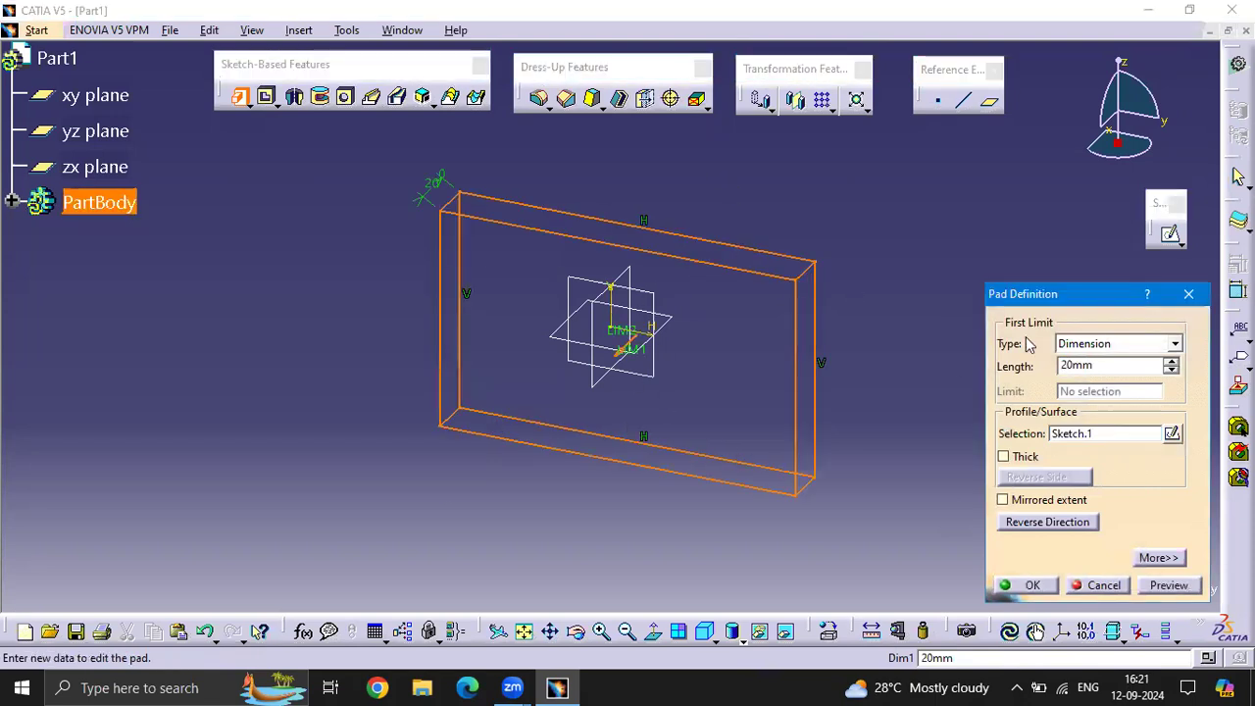
{"action": "double_click", "coordinate": [1103, 361]}
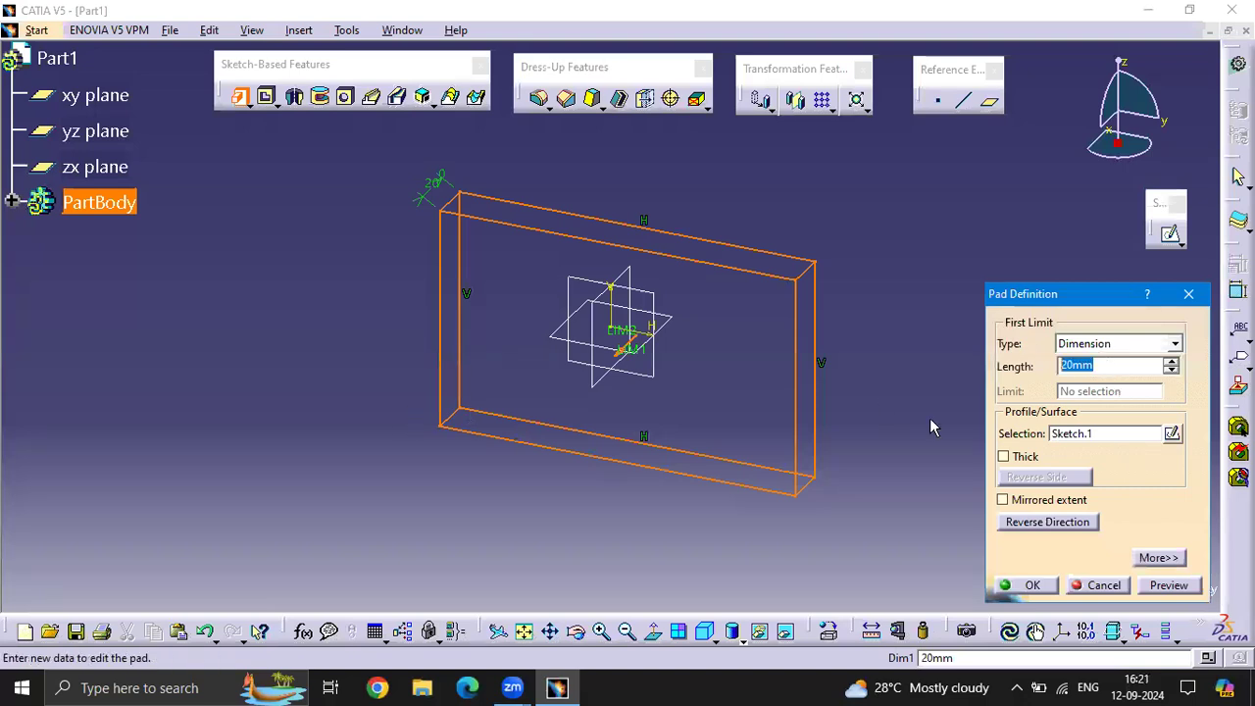
{"action": "type", "text": "50"}
{"action": "left_click", "coordinate": [969, 199]}
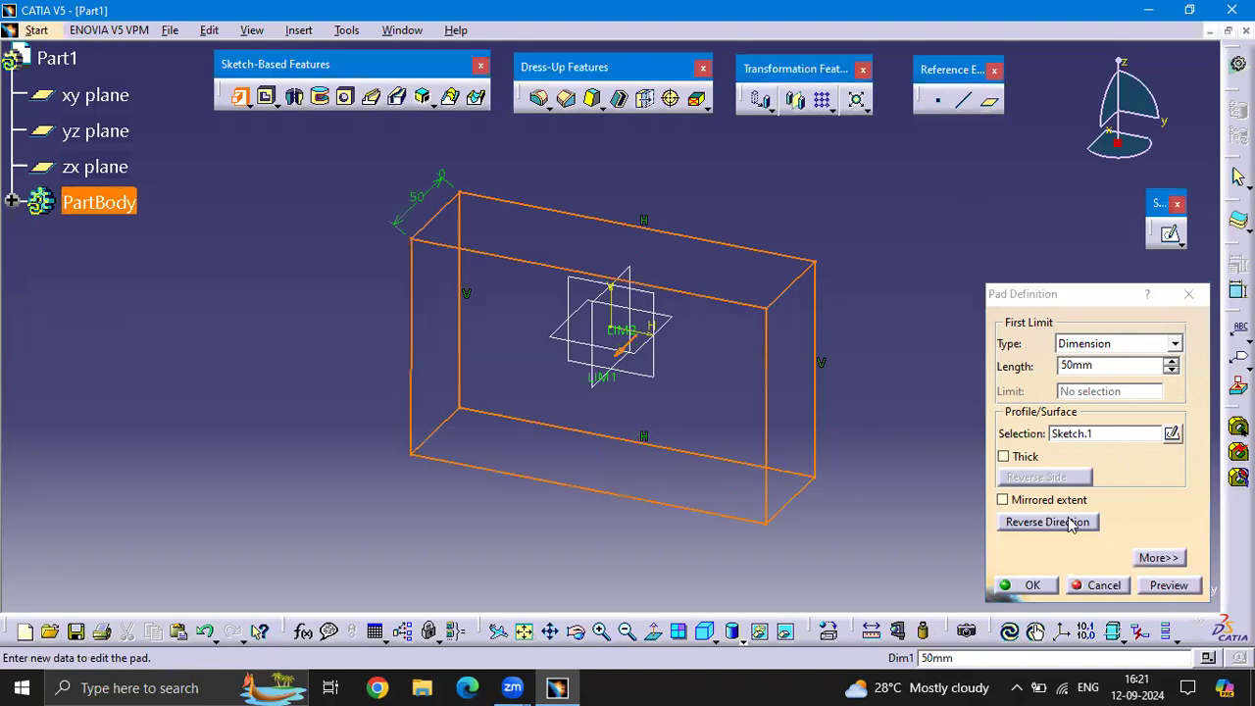
Create the pad with mirrored extent, a length of 25 mm and its direction reversed
{"action": "left_click", "coordinate": [1003, 500]}
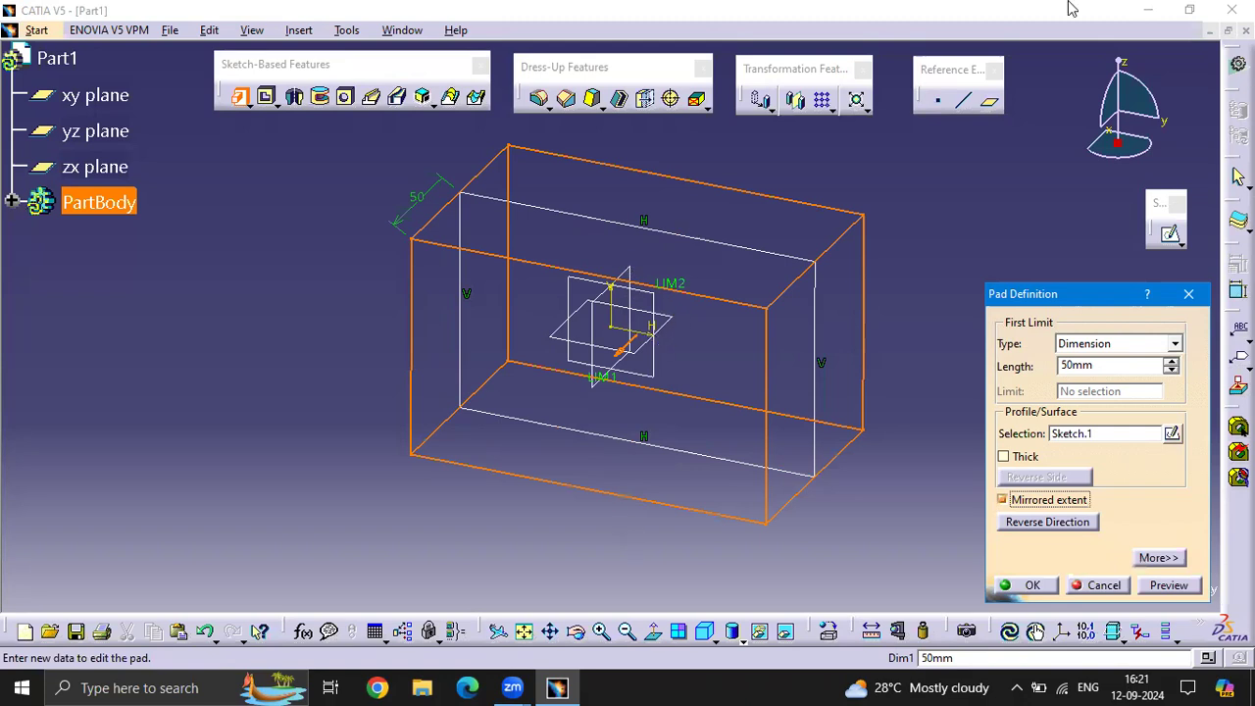
{"action": "double_click", "coordinate": [1112, 364]}
{"action": "type", "text": "25"}
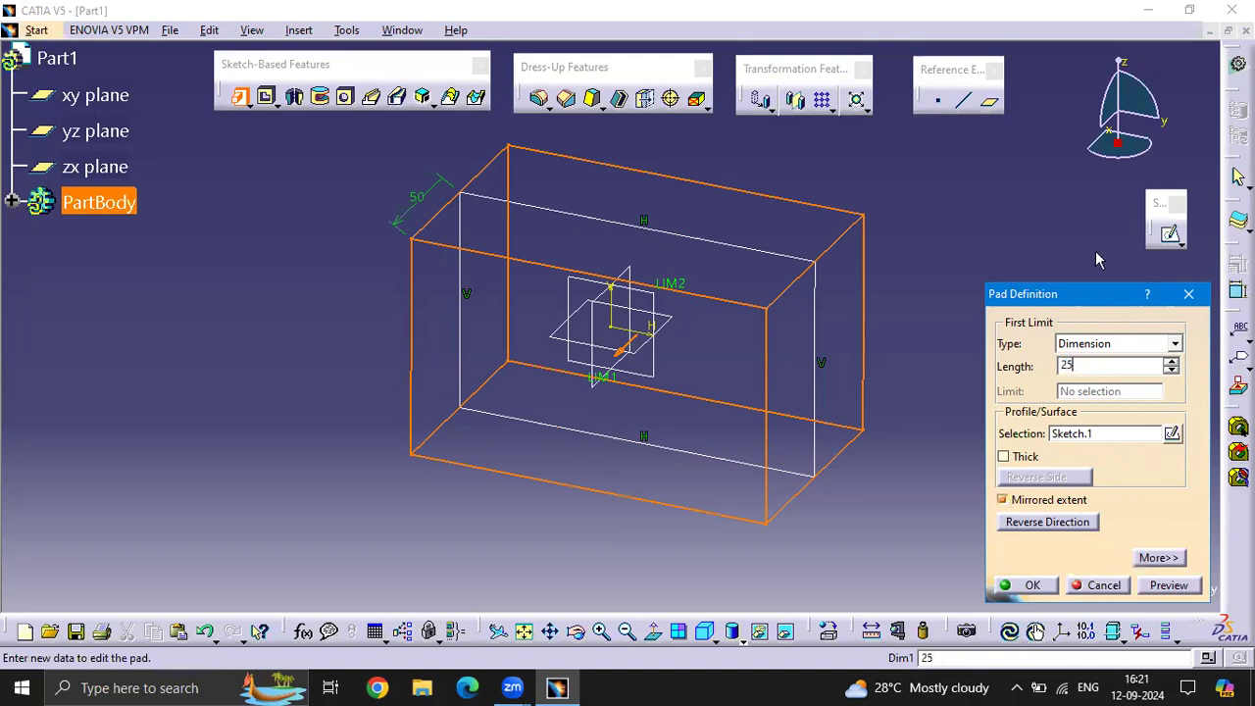
{"action": "left_click", "coordinate": [1016, 220]}
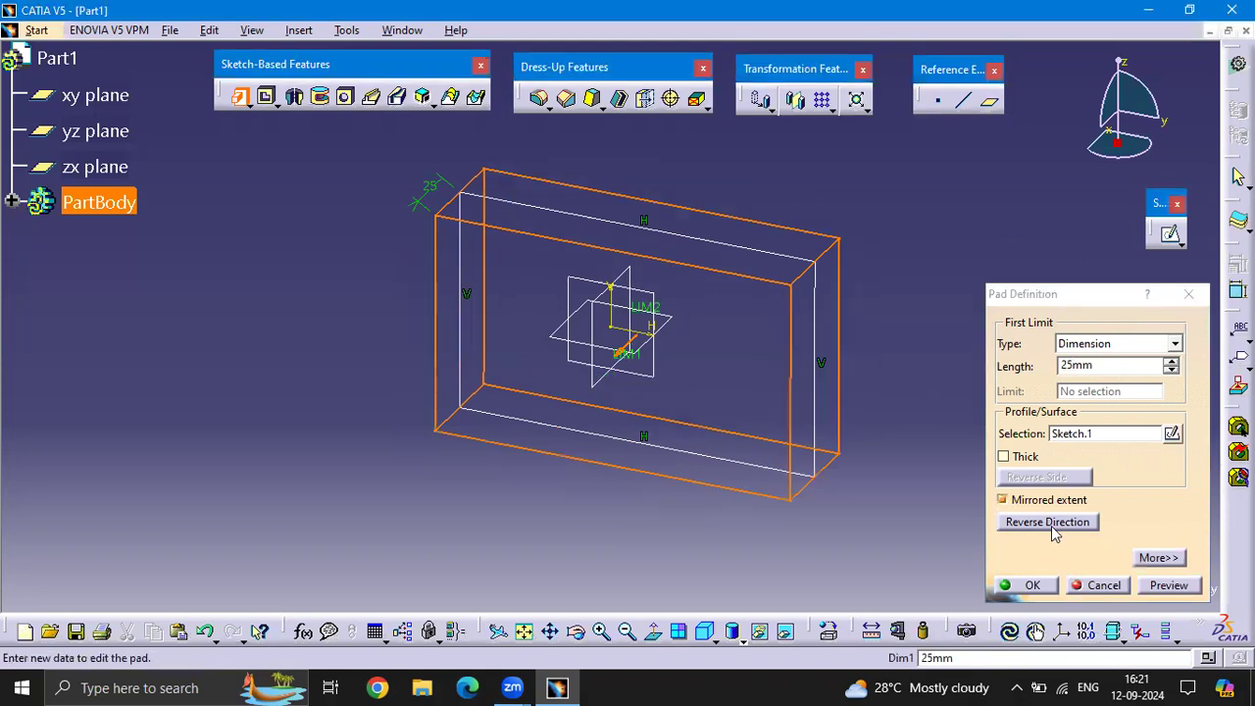
{"action": "left_click", "coordinate": [1040, 525]}
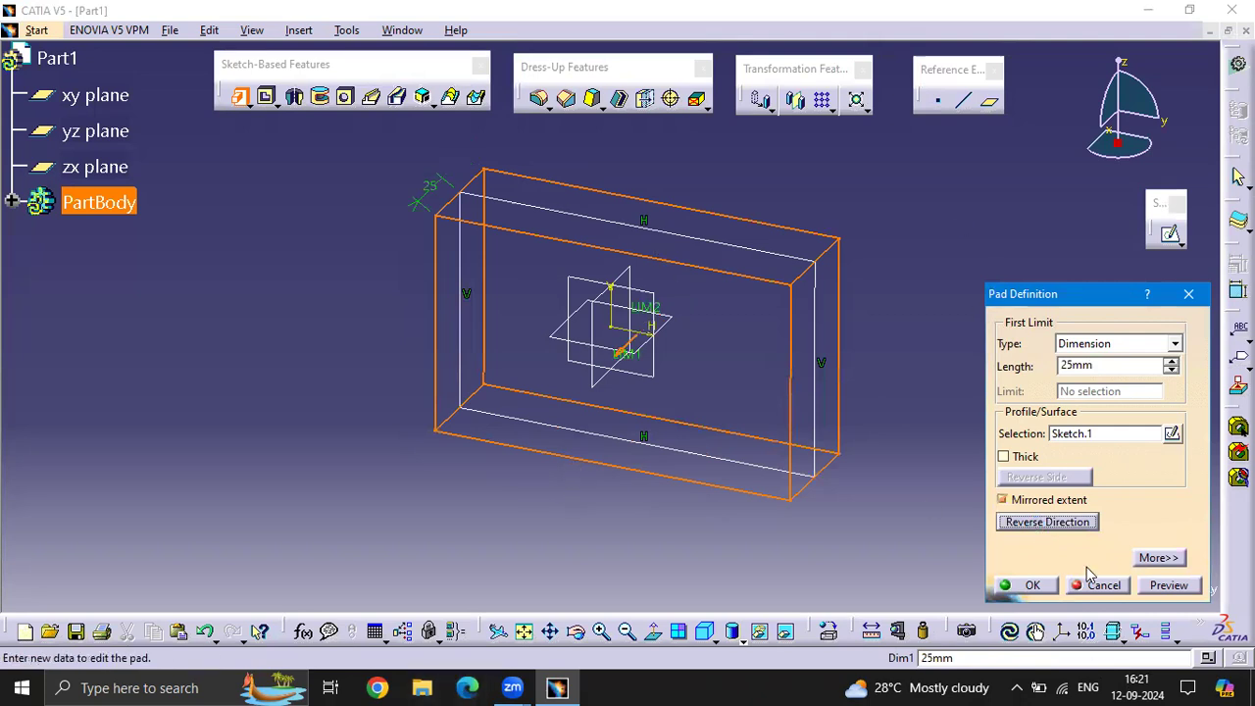
{"action": "left_click", "coordinate": [1169, 585]}
{"action": "left_click", "coordinate": [907, 164]}
{"action": "left_click", "coordinate": [1033, 590]}
Open a new sketch on the large front face of the padded block
{"action": "mouse_move", "coordinate": [947, 333]}
{"action": "middle_mouse_down"}
{"action": "mouse_move", "coordinate": [813, 324]}
{"action": "mouse_move", "coordinate": [521, 348]}
{"action": "mouse_move", "coordinate": [477, 334]}
{"action": "mouse_move", "coordinate": [716, 325]}
{"action": "mouse_move", "coordinate": [836, 300]}
{"action": "mouse_move", "coordinate": [863, 264]}
{"action": "mouse_move", "coordinate": [849, 336]}
{"action": "mouse_move", "coordinate": [952, 330]}
{"action": "middle_mouse_up"}
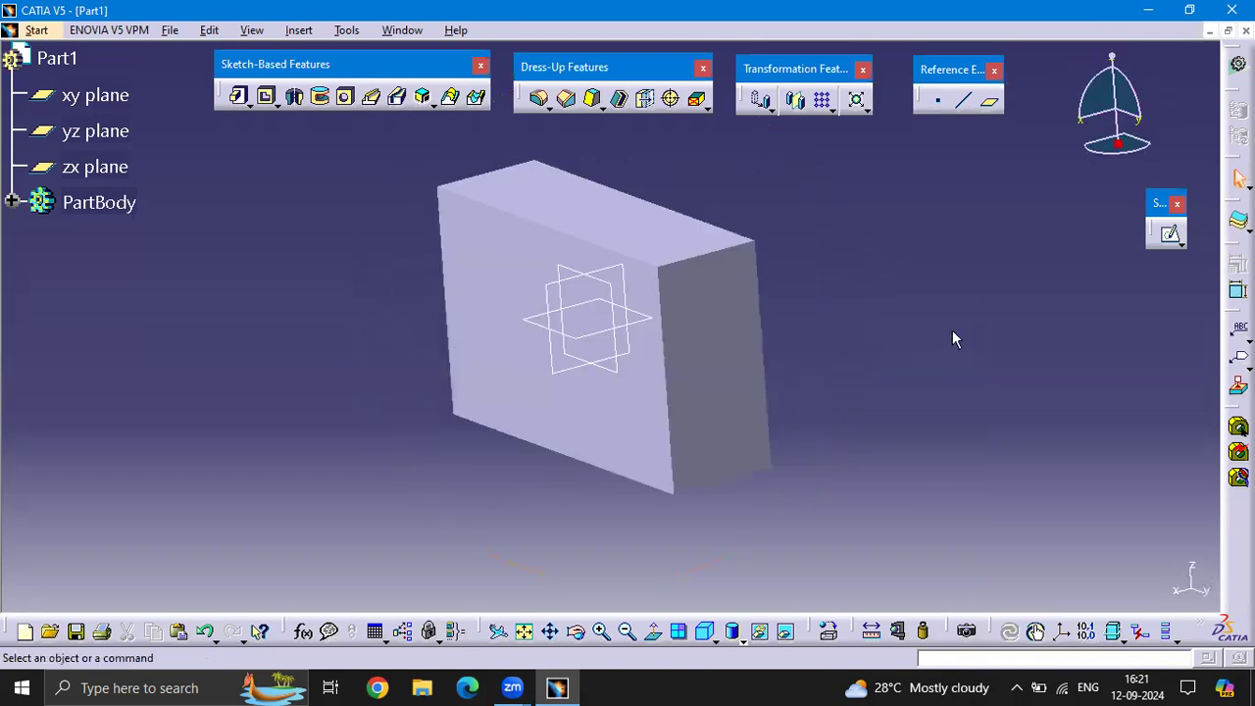
{"action": "middle_click_drag", "start_coordinate": [900, 288], "coordinate": [888, 348]}
{"action": "middle_click_drag", "start_coordinate": [656, 358], "coordinate": [823, 387]}
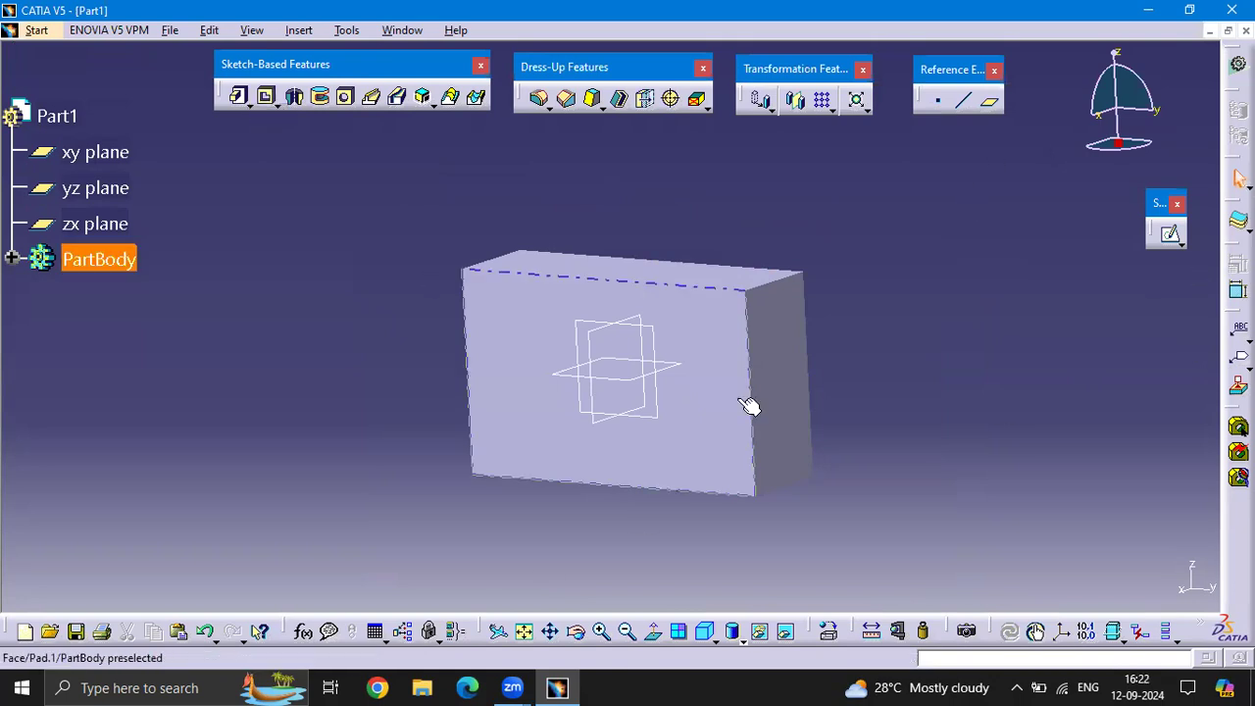
{"action": "middle_click_drag", "start_coordinate": [841, 212], "coordinate": [856, 258]}
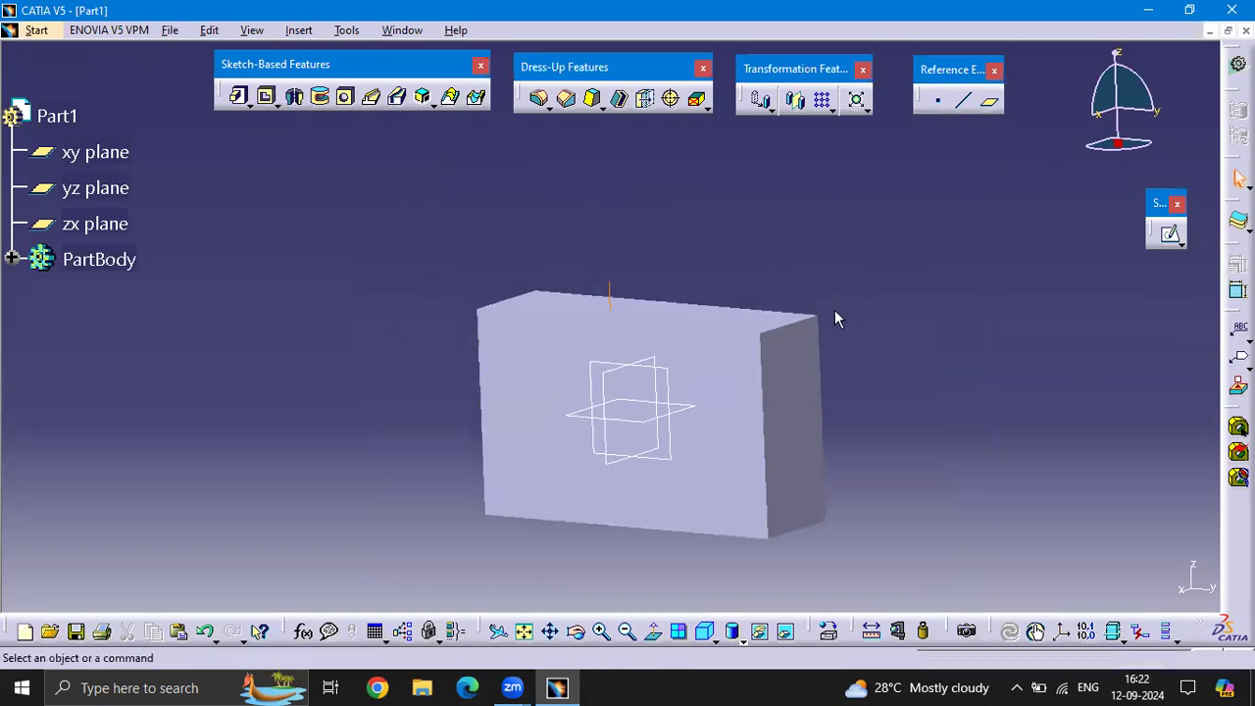
{"action": "scroll", "coordinate": [754, 201], "scroll_direction": "up", "scroll_amount": 1}
{"action": "middle_click_drag", "start_coordinate": [754, 201], "coordinate": [798, 236]}
{"action": "left_click", "coordinate": [442, 300]}
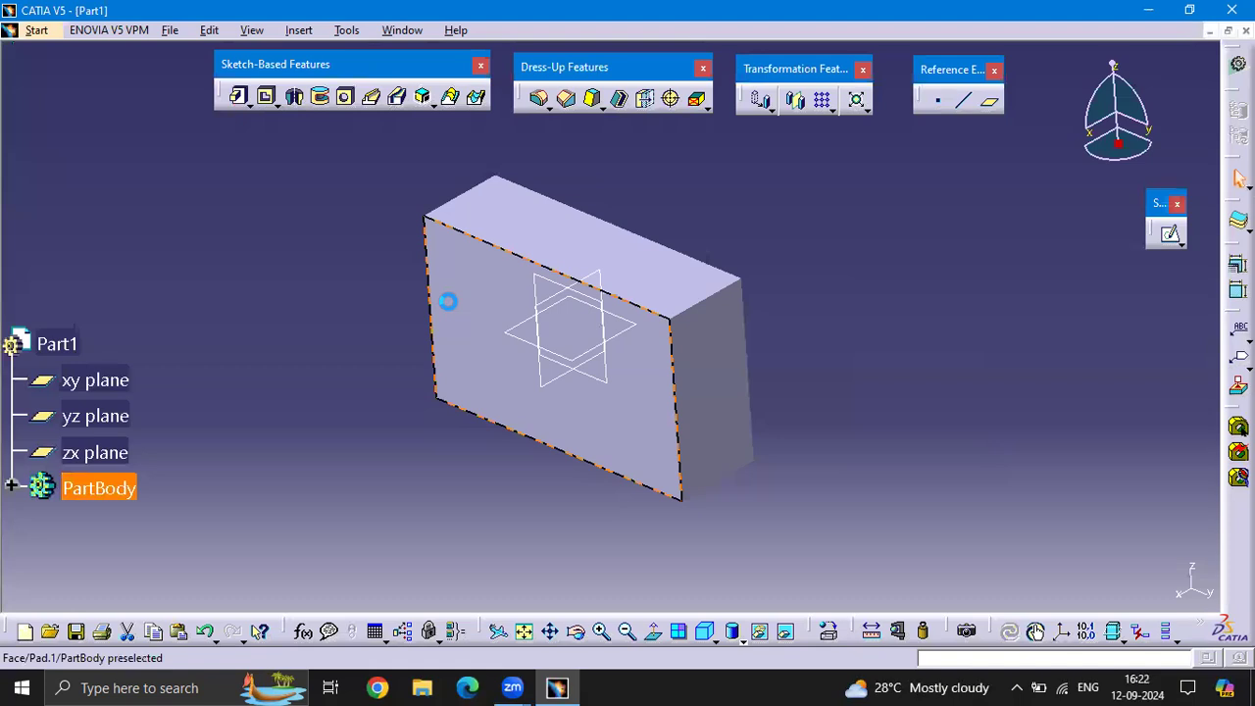
{"action": "left_click", "coordinate": [1173, 236]}
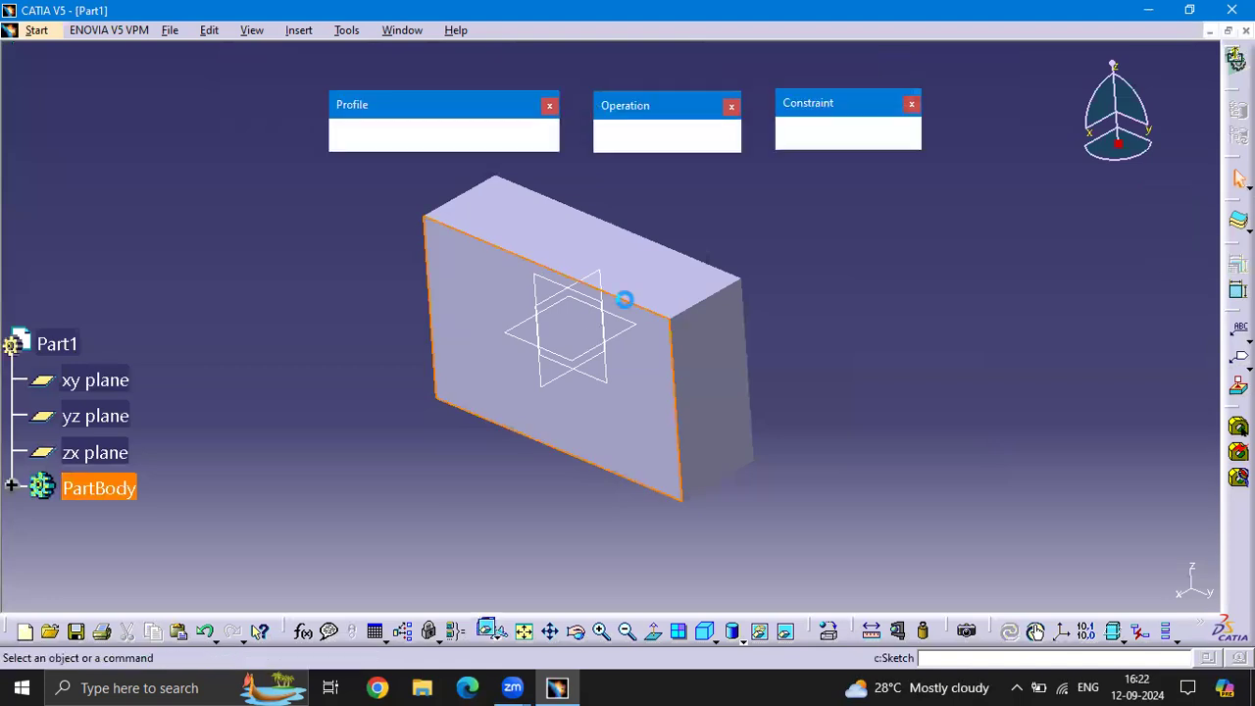
Draw a circle of about 17 mm radius near the upper right of the block face and leave the sketch
{"action": "middle_click_drag", "start_coordinate": [754, 355], "coordinate": [829, 324]}
{"action": "scroll", "coordinate": [106, 356], "scroll_direction": "down", "scroll_amount": 5}
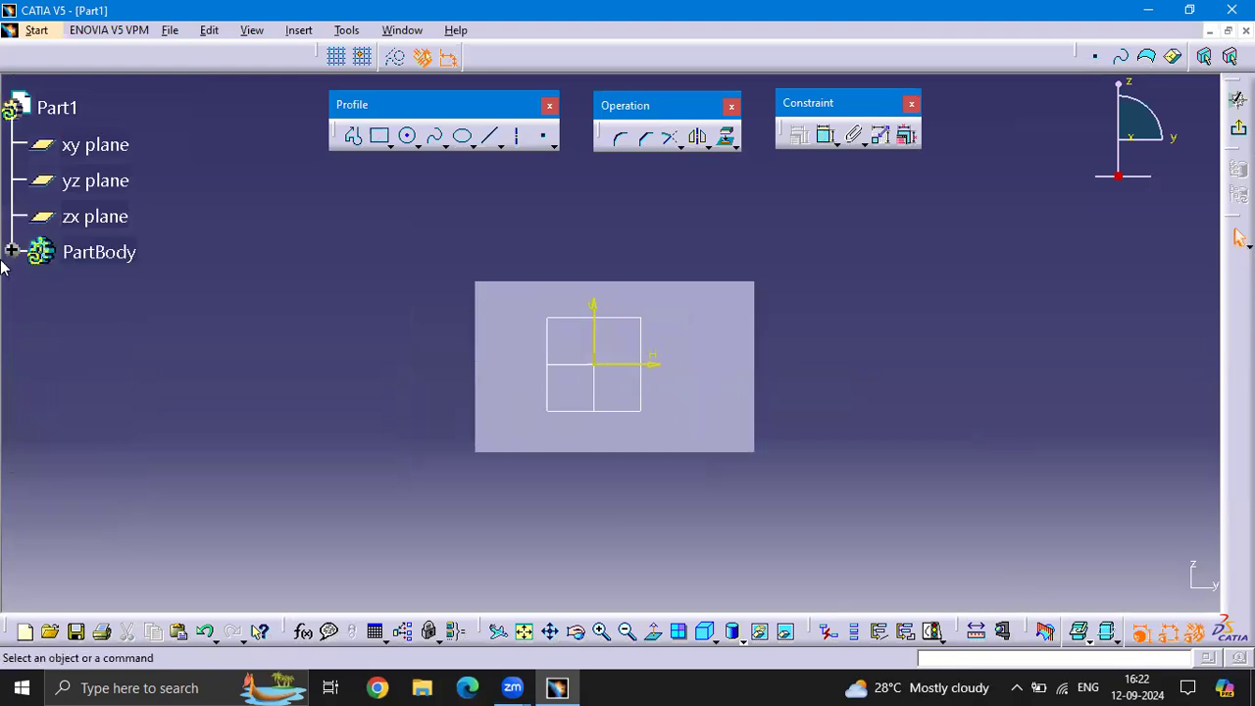
{"action": "left_click", "coordinate": [12, 254]}
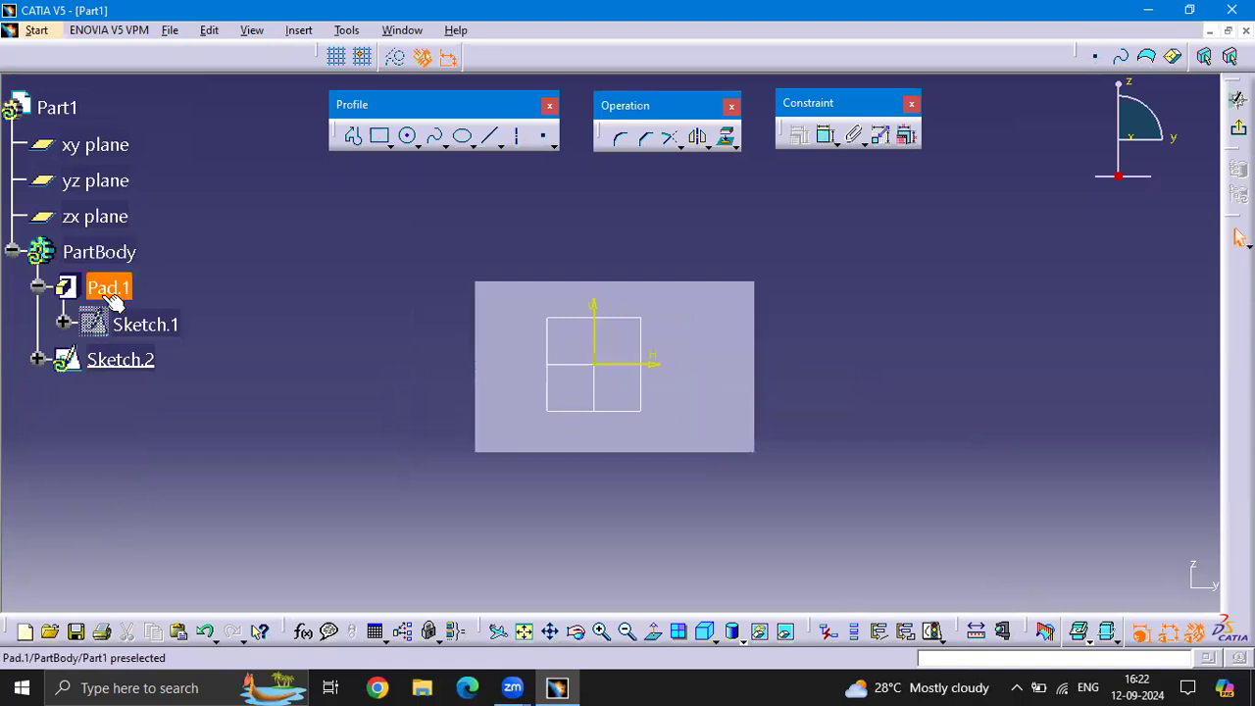
{"action": "left_click", "coordinate": [380, 135]}
{"action": "left_click", "coordinate": [407, 136]}
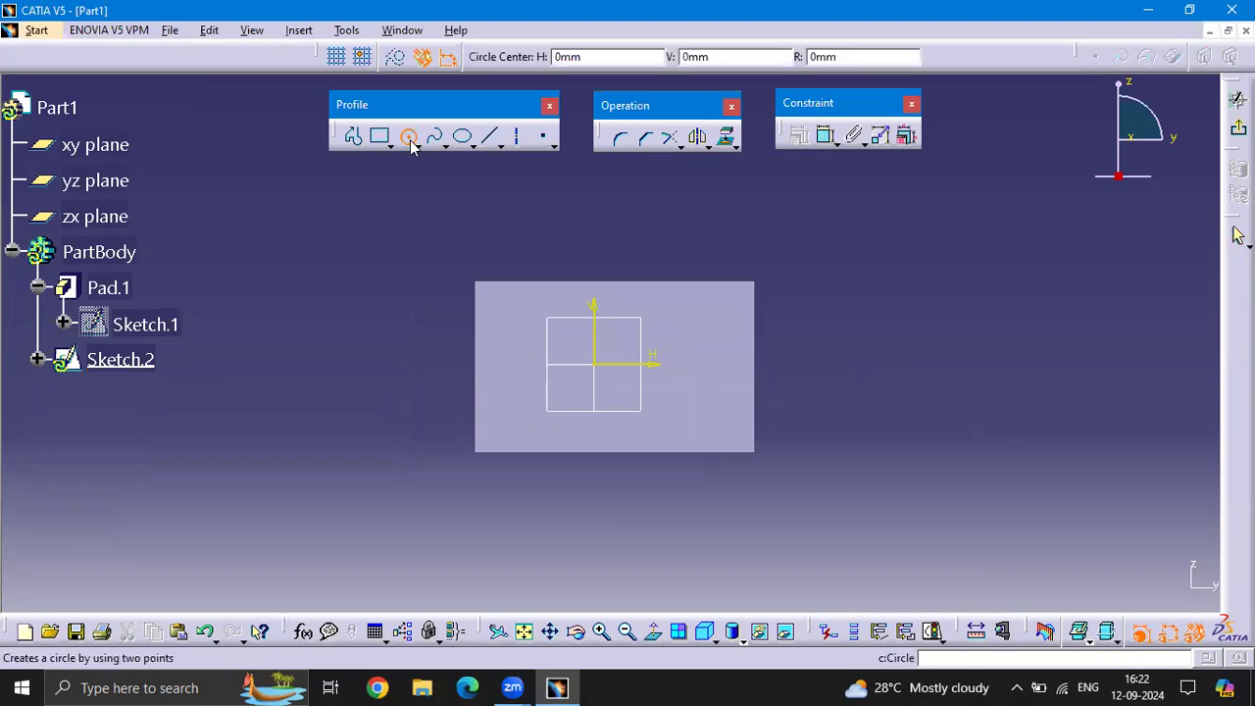
{"action": "left_click", "coordinate": [687, 328]}
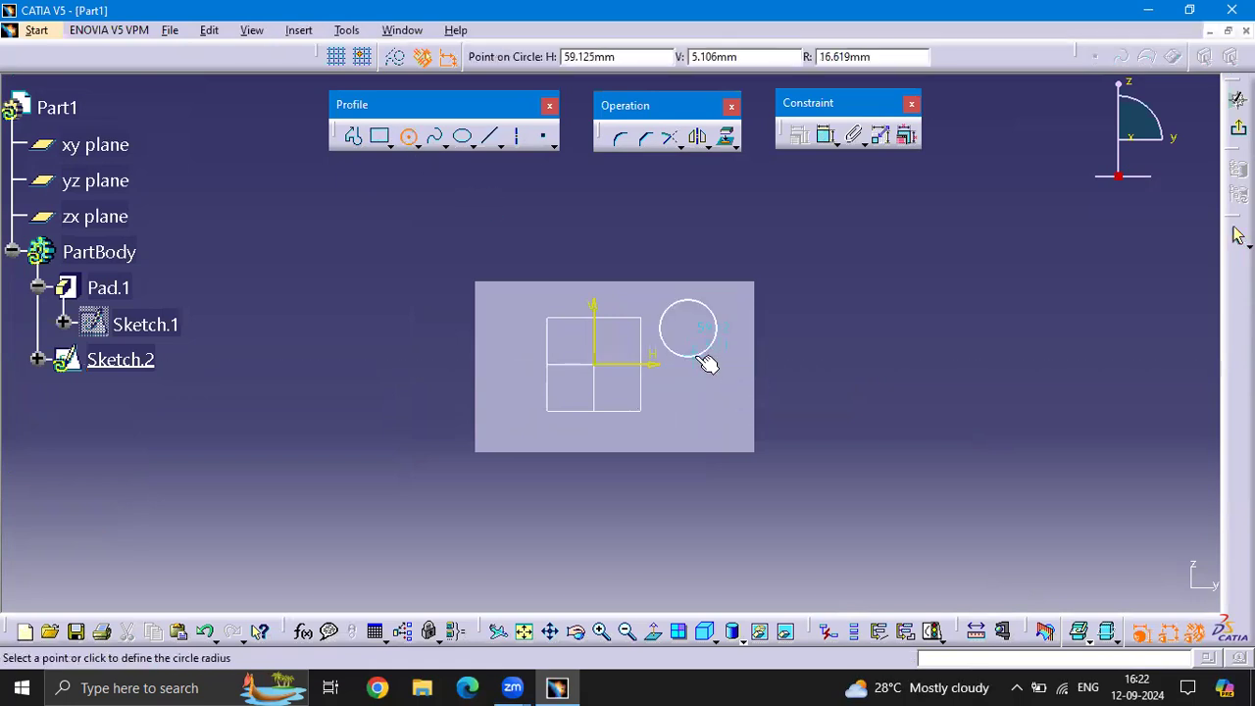
{"action": "left_click", "coordinate": [702, 354]}
{"action": "left_click", "coordinate": [1239, 129]}
{"action": "left_click", "coordinate": [330, 344]}
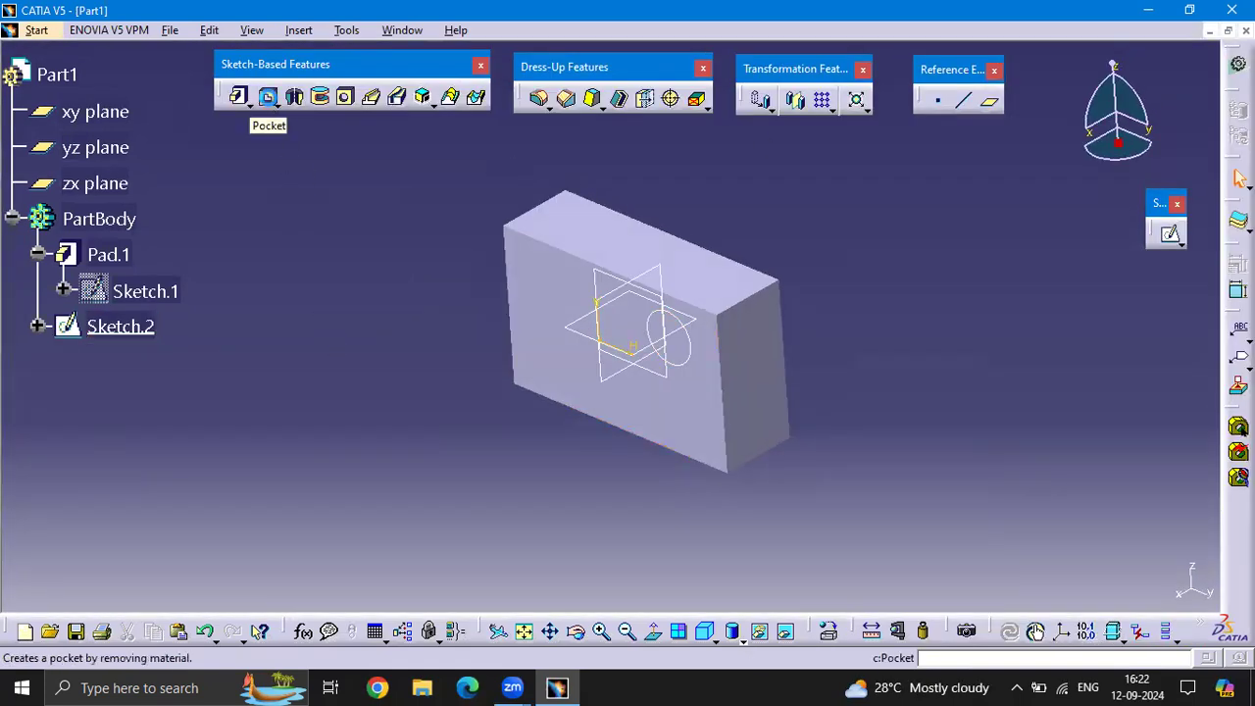
Begin a Pocket from the circle sketch on the block's front face and set its depth to 50 mm
{"action": "left_click", "coordinate": [269, 98]}
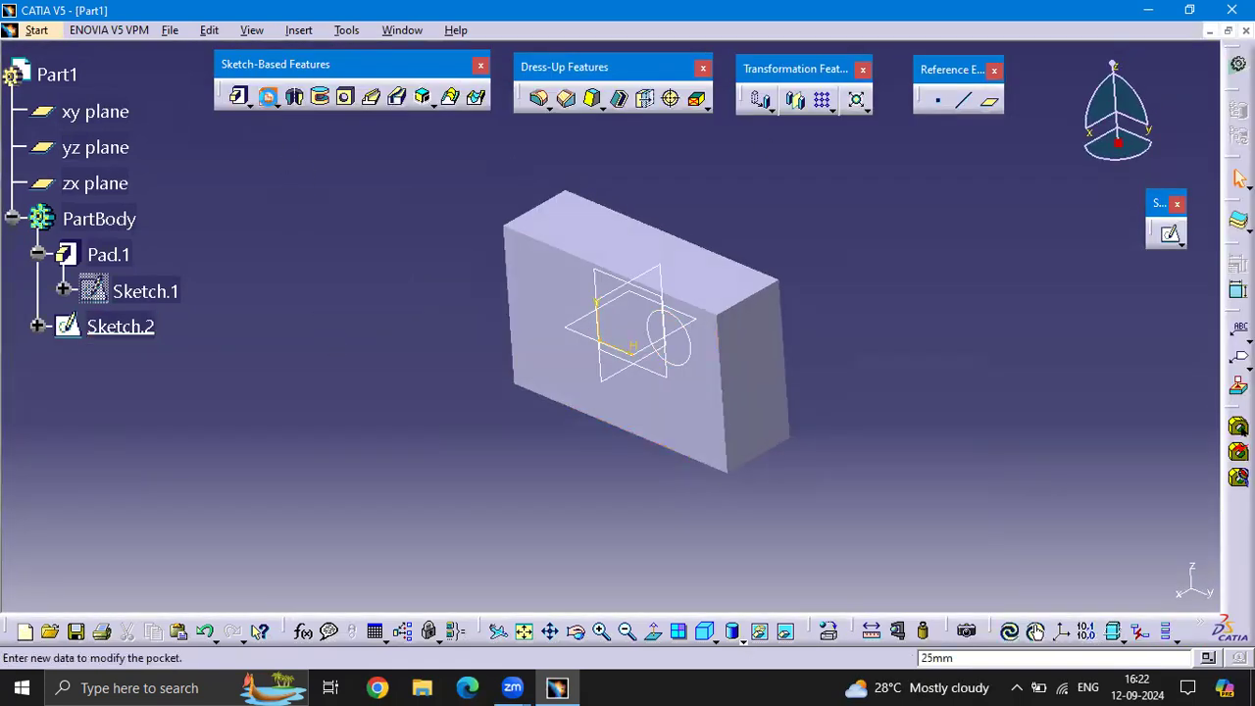
{"action": "left_click", "coordinate": [684, 341]}
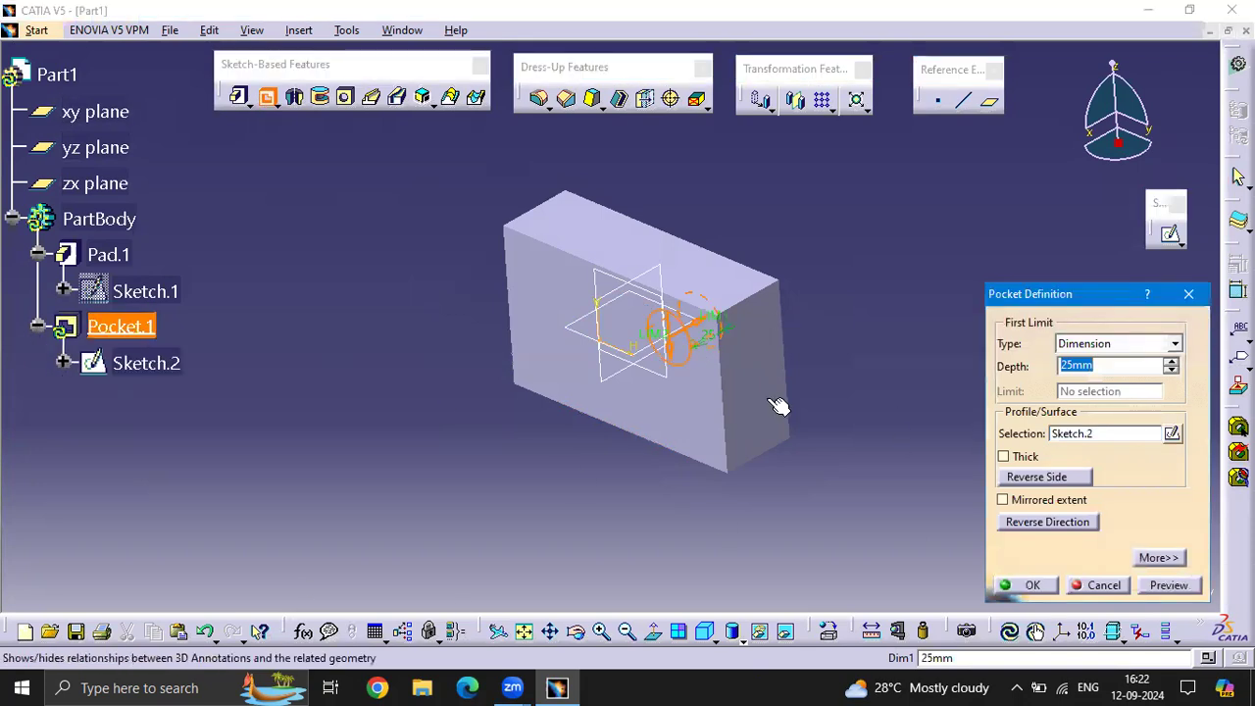
{"action": "type", "text": "50"}
{"action": "left_click", "coordinate": [880, 225]}
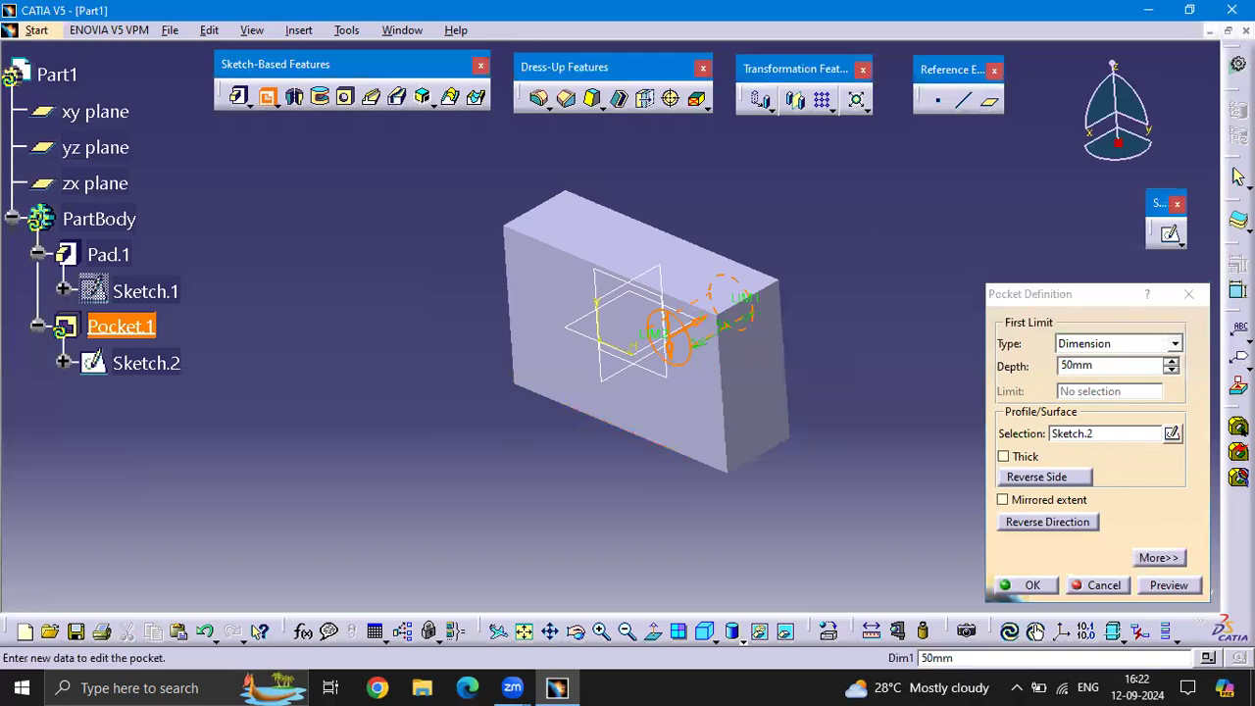
Change the pocket's first limit type to Up to last
{"action": "left_click", "coordinate": [1176, 345]}
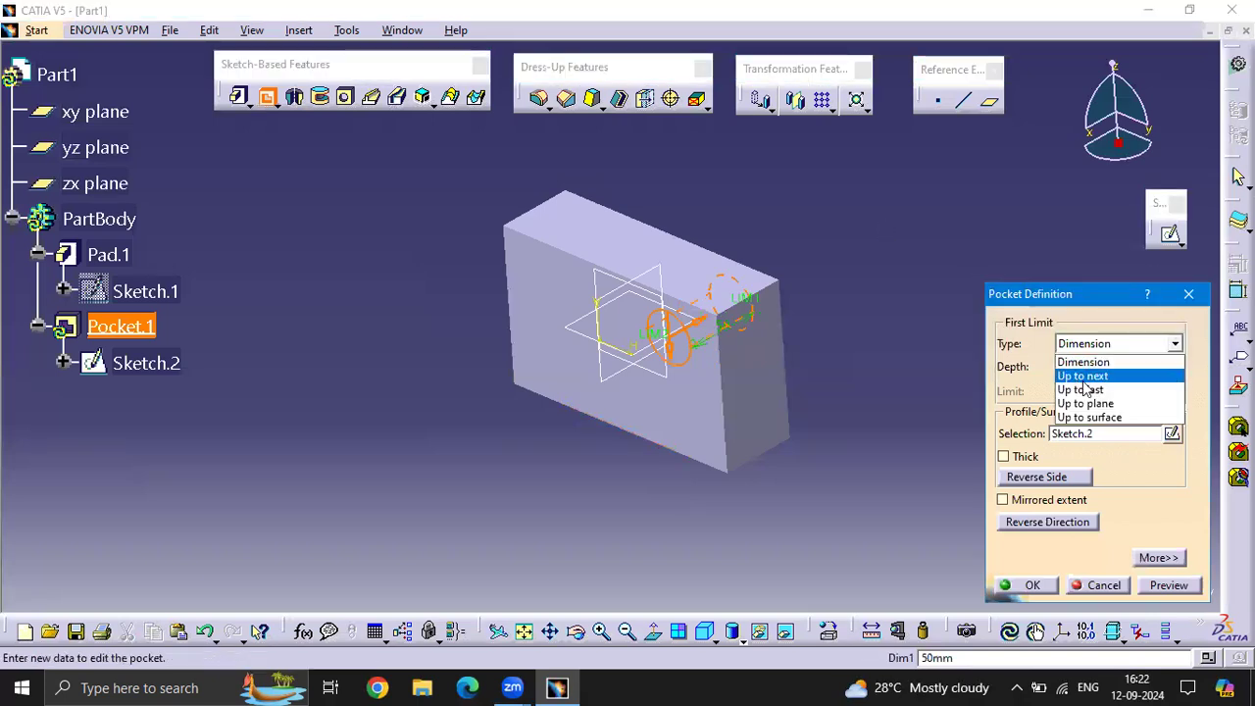
{"action": "left_click", "coordinate": [1079, 389]}
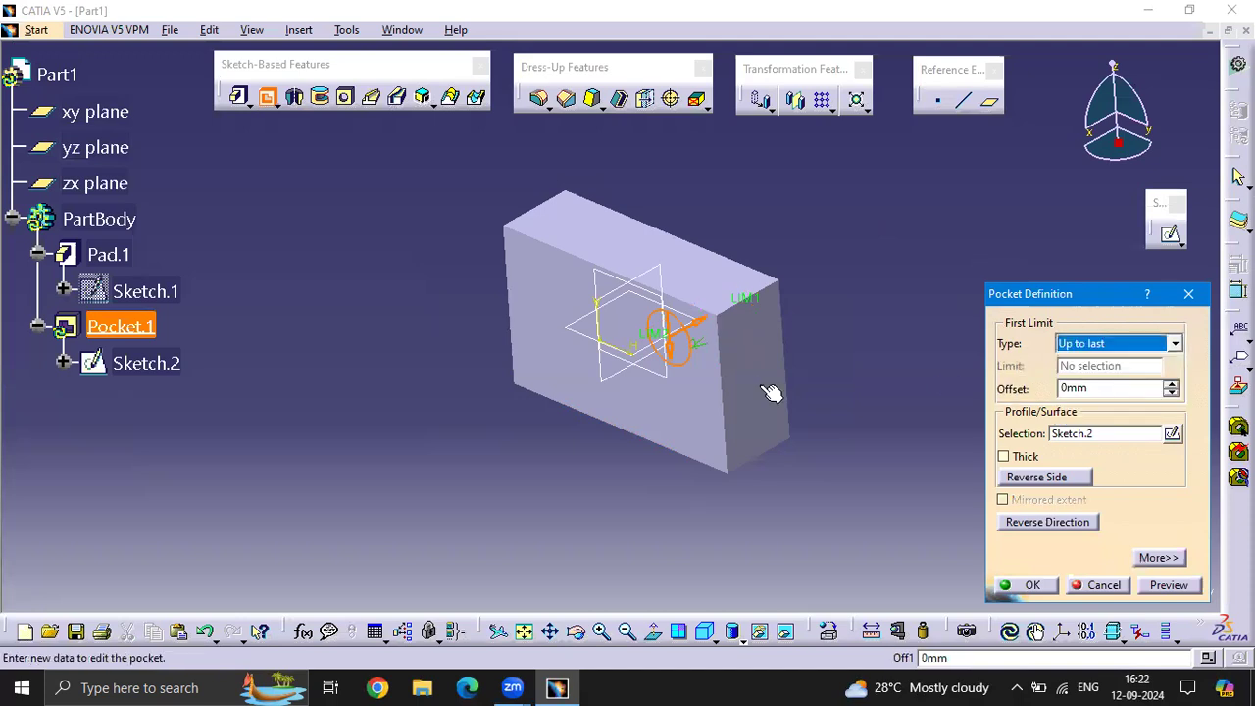
{"action": "left_click", "coordinate": [842, 293]}
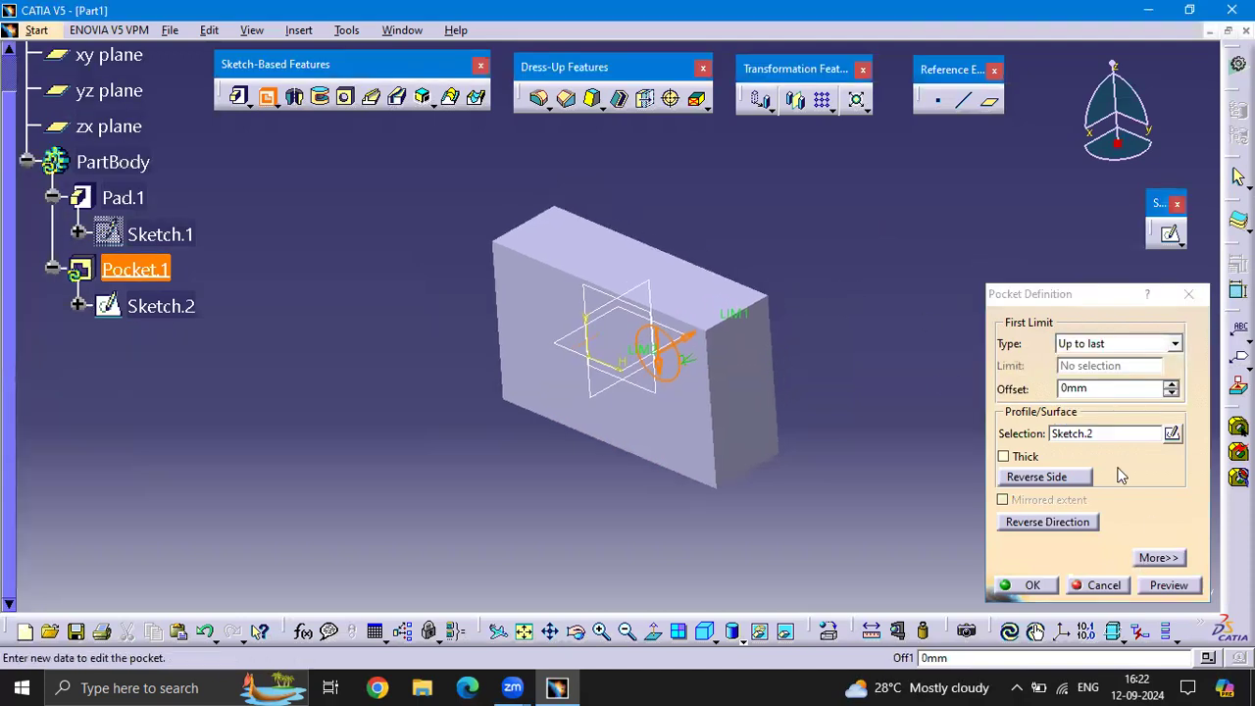
Try reversing the pocket's material side and its cutting direction
{"action": "left_click", "coordinate": [1066, 478]}
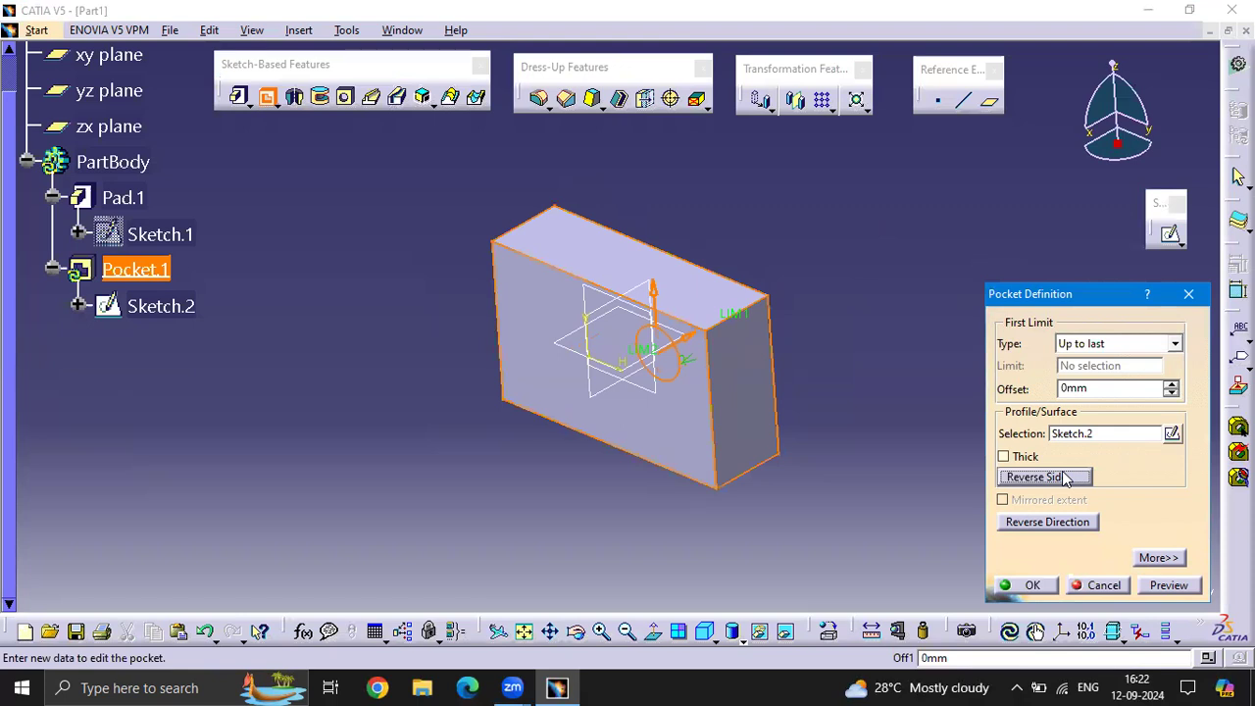
{"action": "left_click", "coordinate": [1063, 476]}
{"action": "left_click", "coordinate": [1066, 478]}
{"action": "left_click", "coordinate": [1077, 522]}
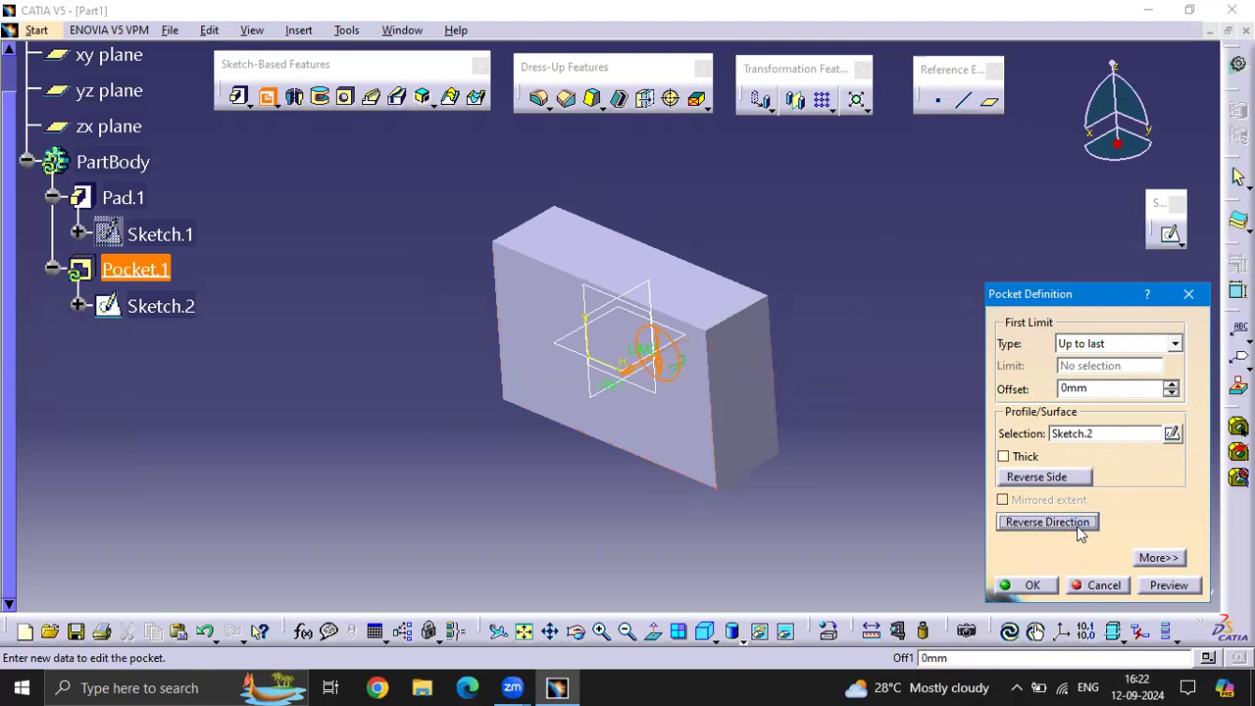
Preview and create the circular pocket cutting through the block, and check the hole
{"action": "left_click", "coordinate": [1169, 585]}
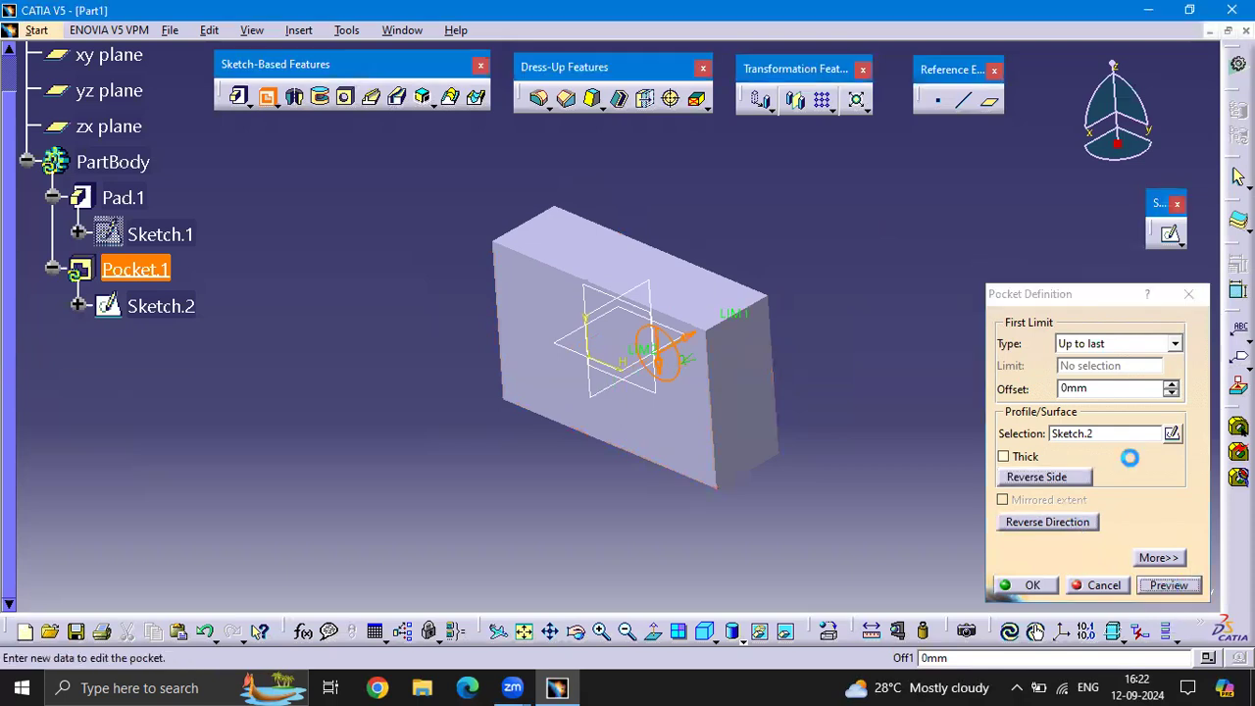
{"action": "left_click", "coordinate": [1032, 587]}
{"action": "middle_click_drag", "start_coordinate": [667, 454], "coordinate": [796, 408]}
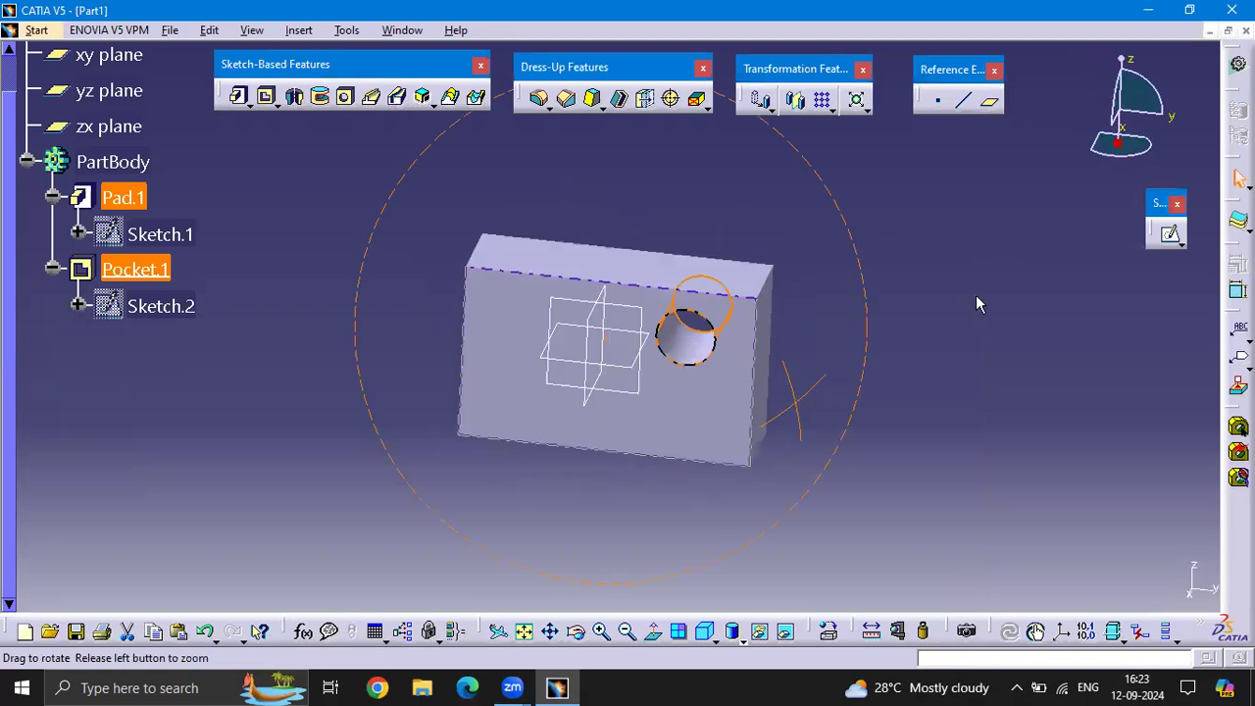
{"action": "left_click", "coordinate": [976, 296]}
Select the whole part and delete the pad and the pocket together with their sketches
{"action": "middle_click_drag", "start_coordinate": [470, 197], "coordinate": [527, 208]}
{"action": "left_click_drag", "start_coordinate": [832, 533], "coordinate": [349, 199]}
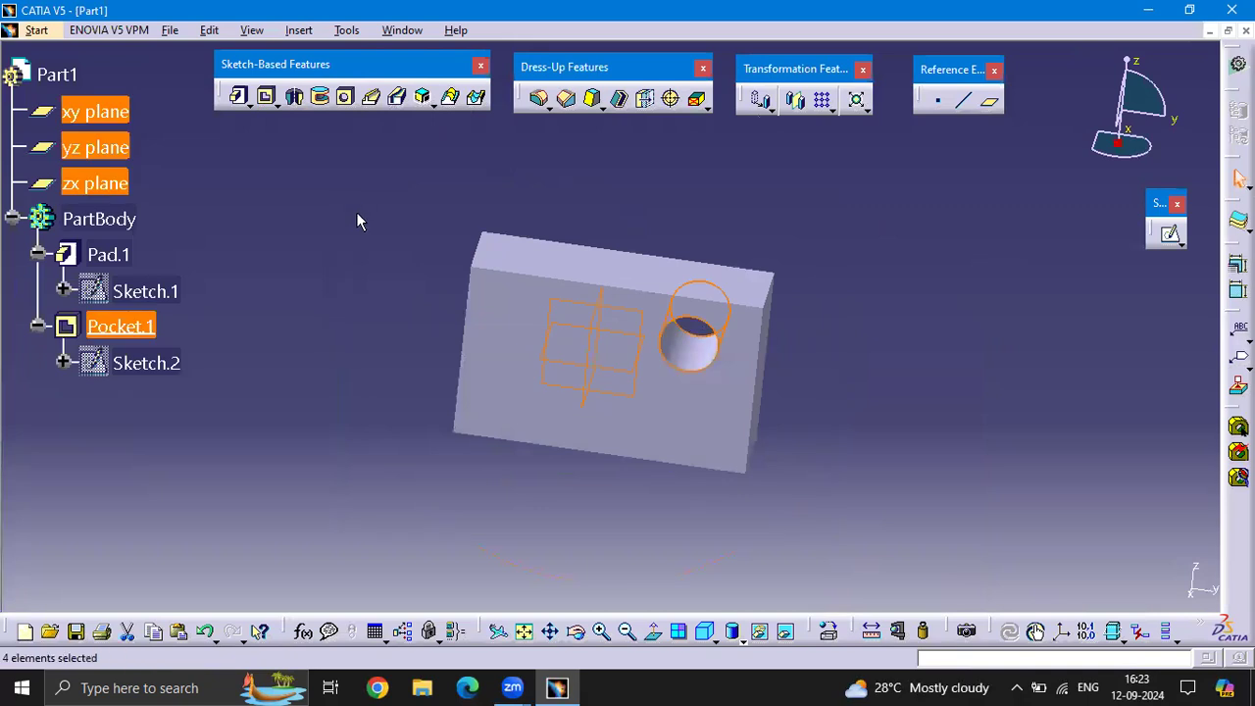
{"action": "key", "text": "Delete"}
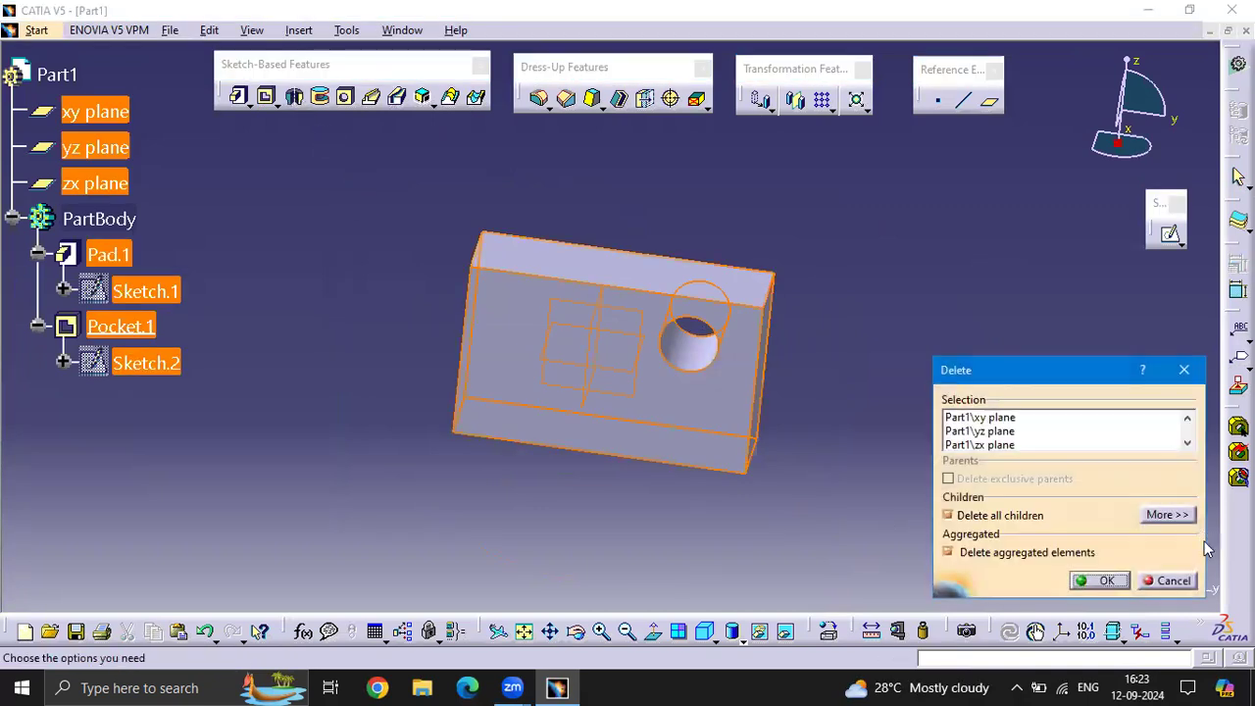
{"action": "left_click", "coordinate": [1105, 581]}
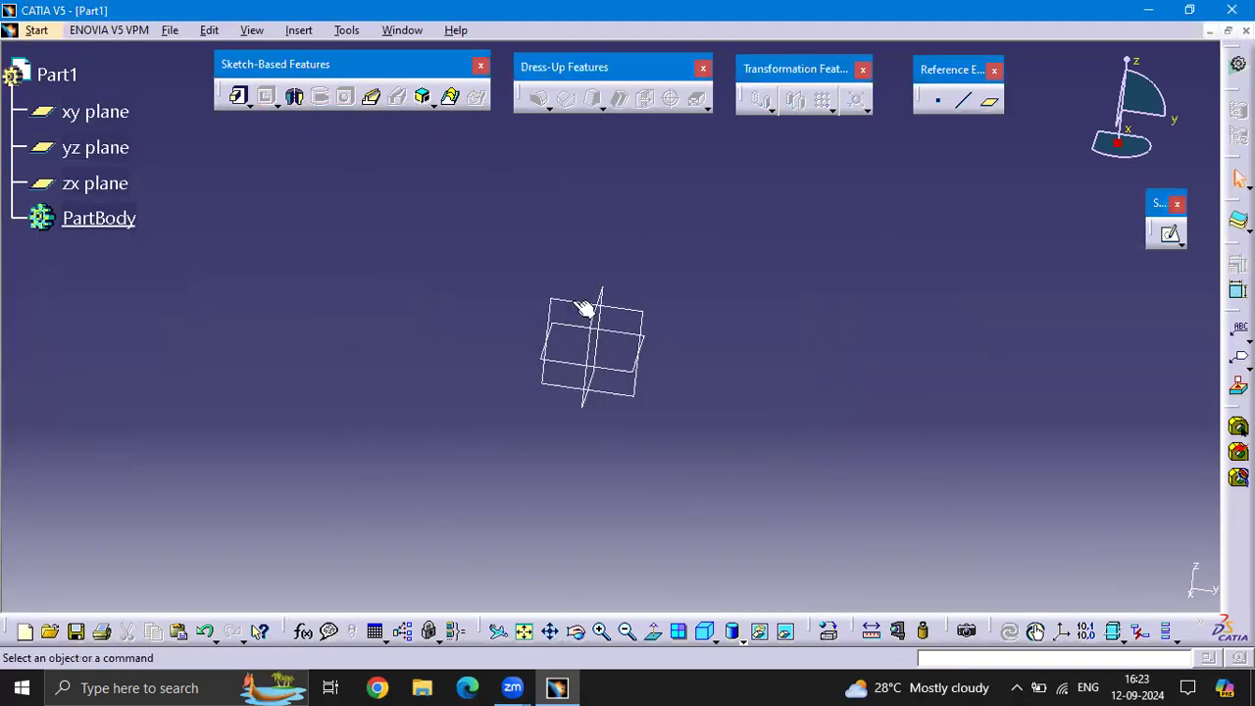
Open a new sketch on the yz plane and start a Profile
{"action": "middle_click_drag", "start_coordinate": [713, 412], "coordinate": [650, 321]}
{"action": "left_click", "coordinate": [1169, 235]}
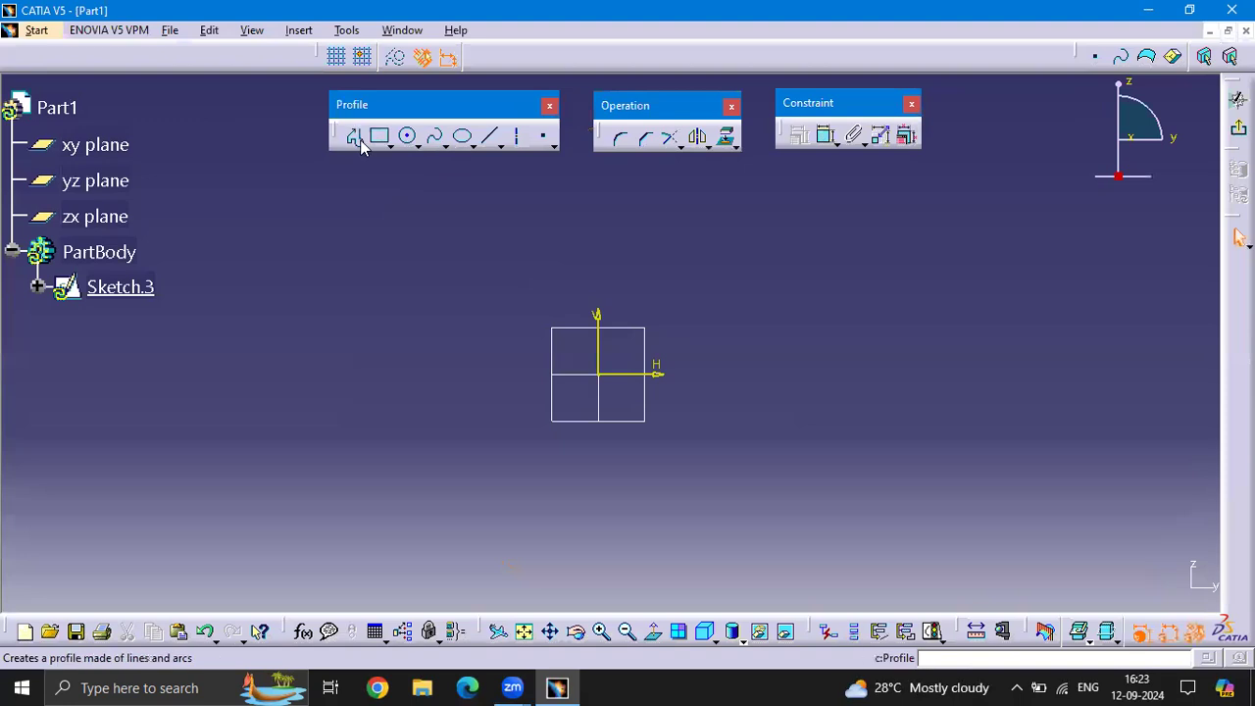
{"action": "left_click", "coordinate": [359, 141]}
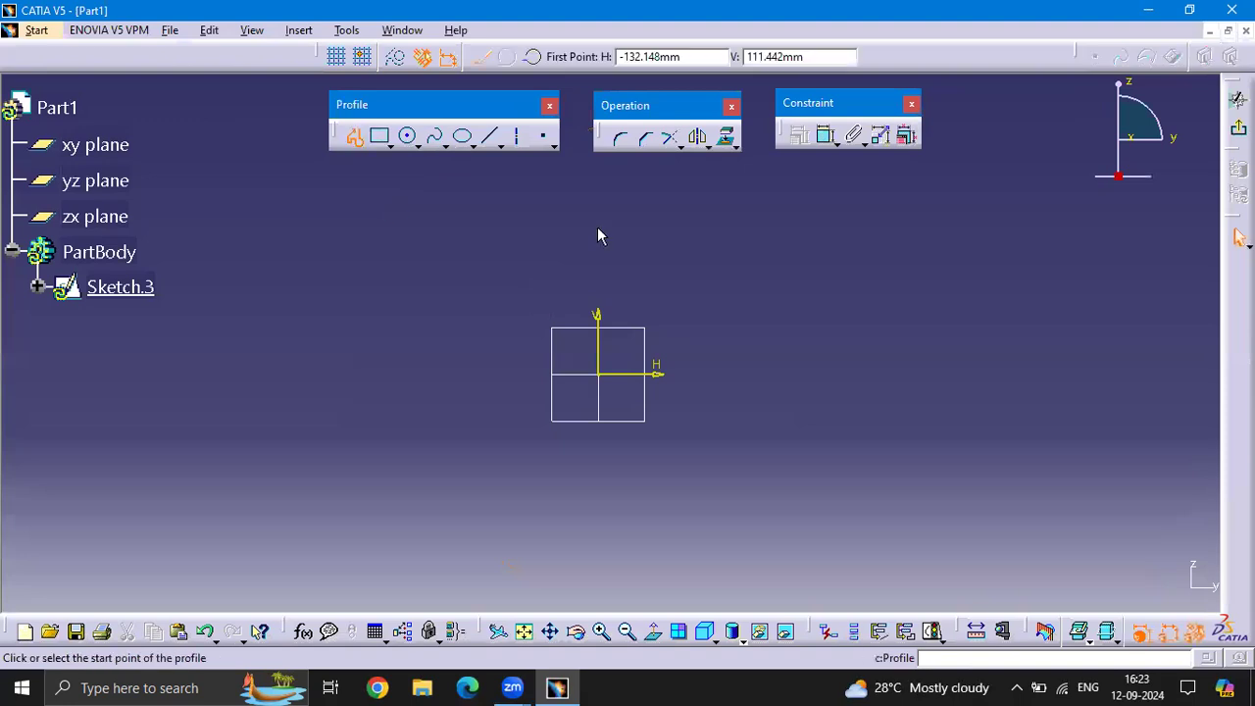
Draw a closed, uneven T-shaped outline above the origin with its short end edge on the vertical axis, and leave the sketch
{"action": "left_click", "coordinate": [604, 196]}
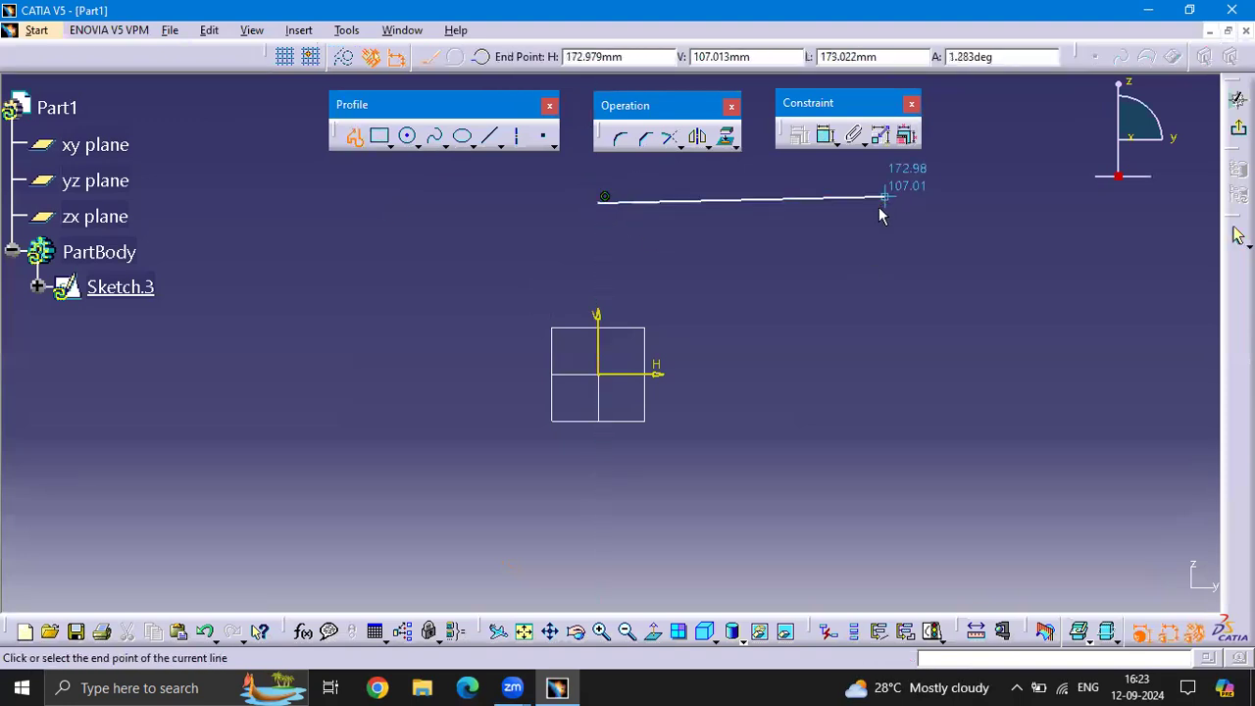
{"action": "left_click", "coordinate": [877, 203]}
{"action": "left_click", "coordinate": [878, 253]}
{"action": "left_click", "coordinate": [741, 253]}
{"action": "left_click", "coordinate": [905, 372]}
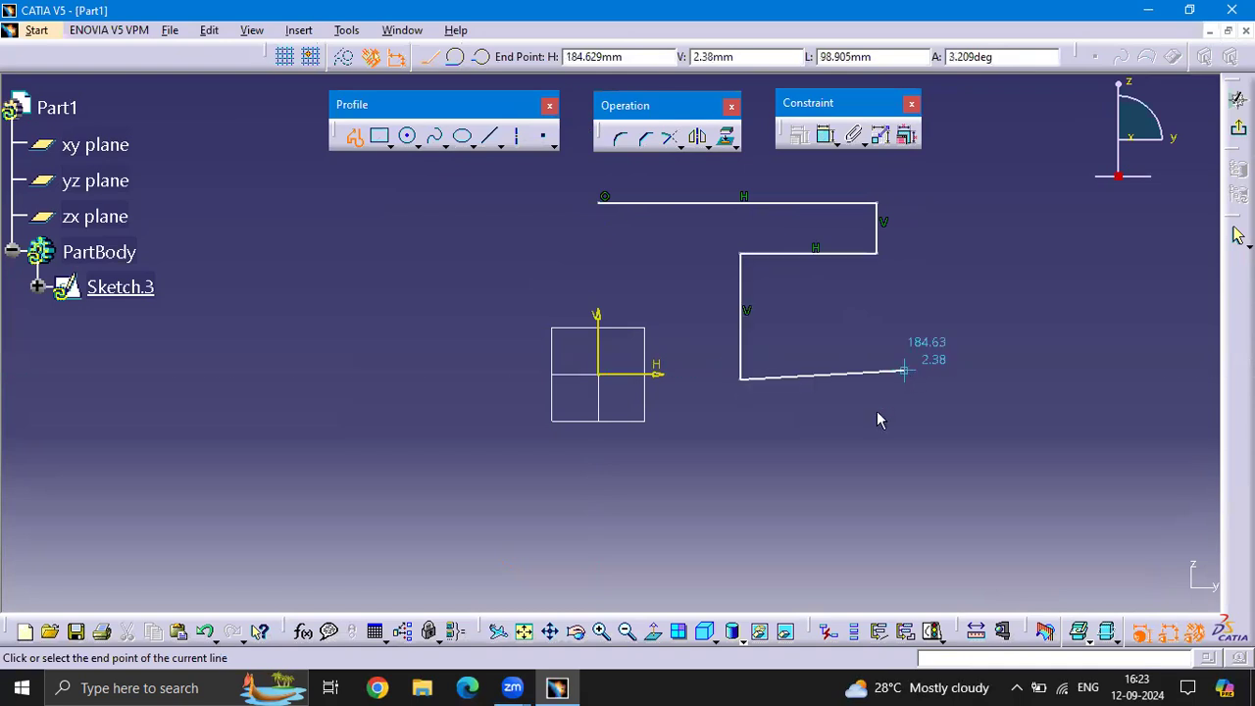
{"action": "left_click", "coordinate": [688, 377]}
{"action": "left_click", "coordinate": [689, 238]}
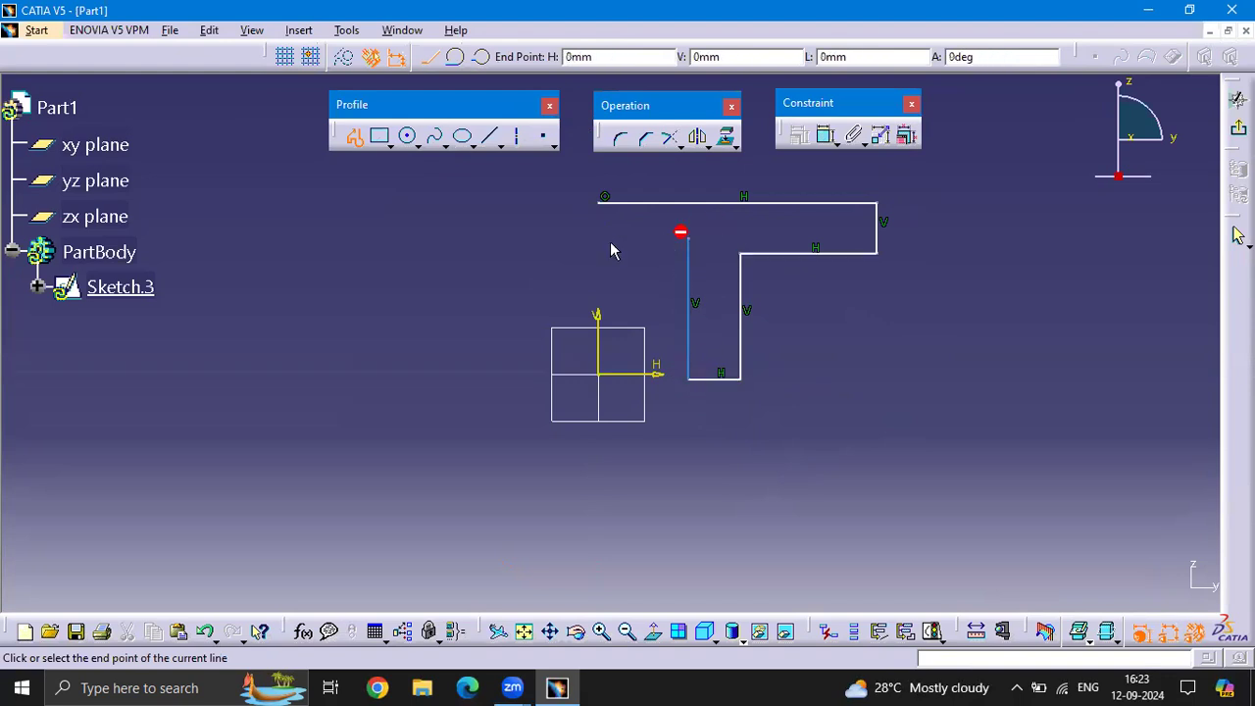
{"action": "left_click", "coordinate": [598, 233]}
{"action": "left_click", "coordinate": [598, 203]}
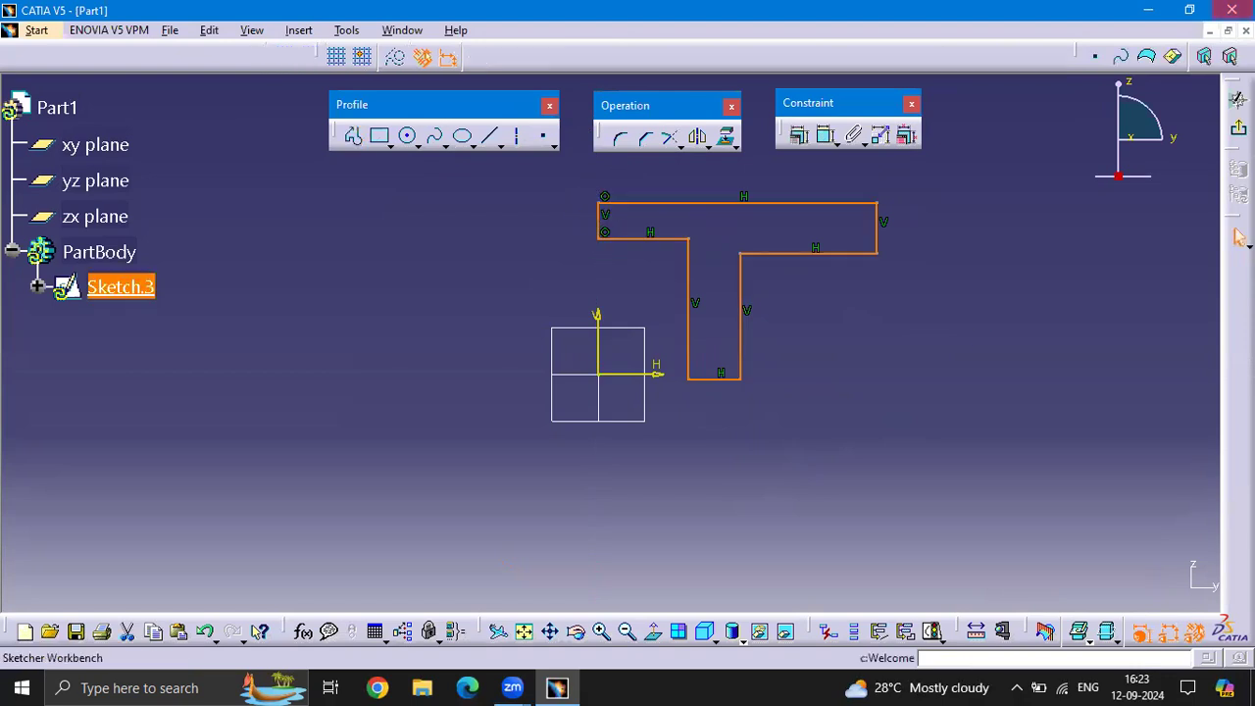
{"action": "left_click", "coordinate": [1238, 128]}
Create a Shaft by revolving the T-shaped sketch 360 degrees about its short edge on the vertical axis
{"action": "mouse_move", "coordinate": [824, 268]}
{"action": "middle_mouse_down"}
{"action": "mouse_move", "coordinate": [722, 392]}
{"action": "mouse_move", "coordinate": [676, 353]}
{"action": "mouse_move", "coordinate": [692, 308]}
{"action": "middle_mouse_up"}
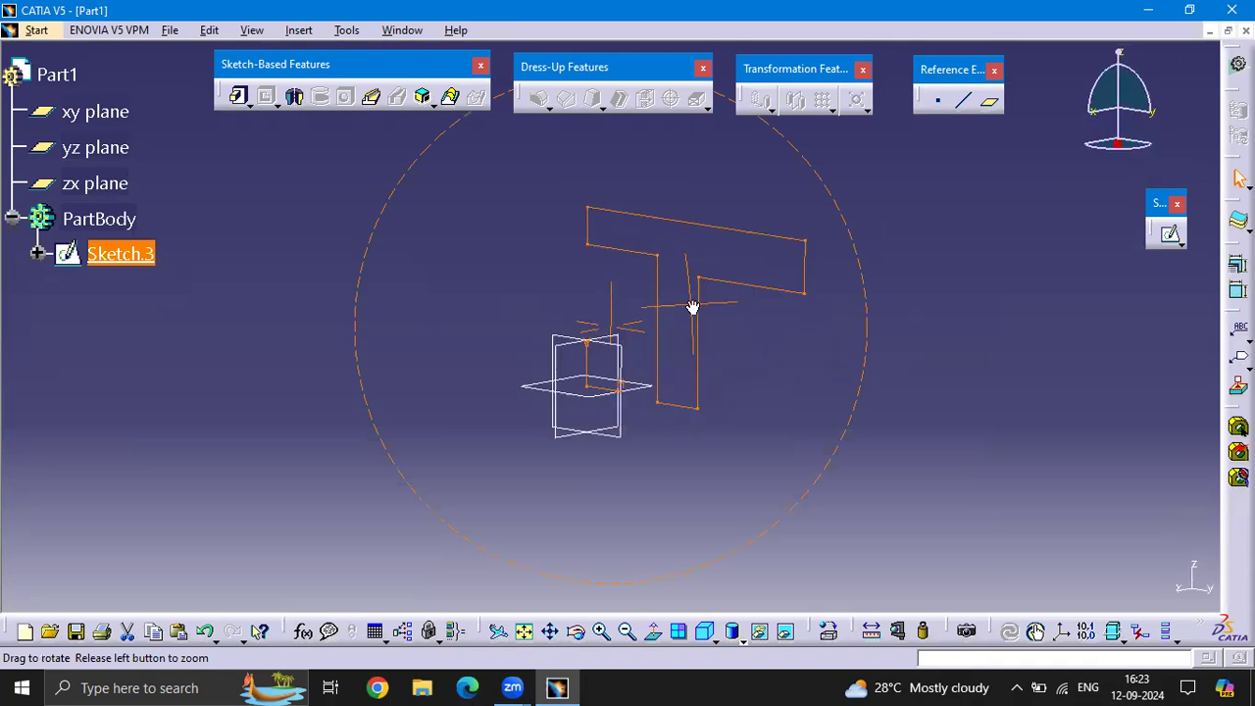
{"action": "left_click", "coordinate": [824, 173]}
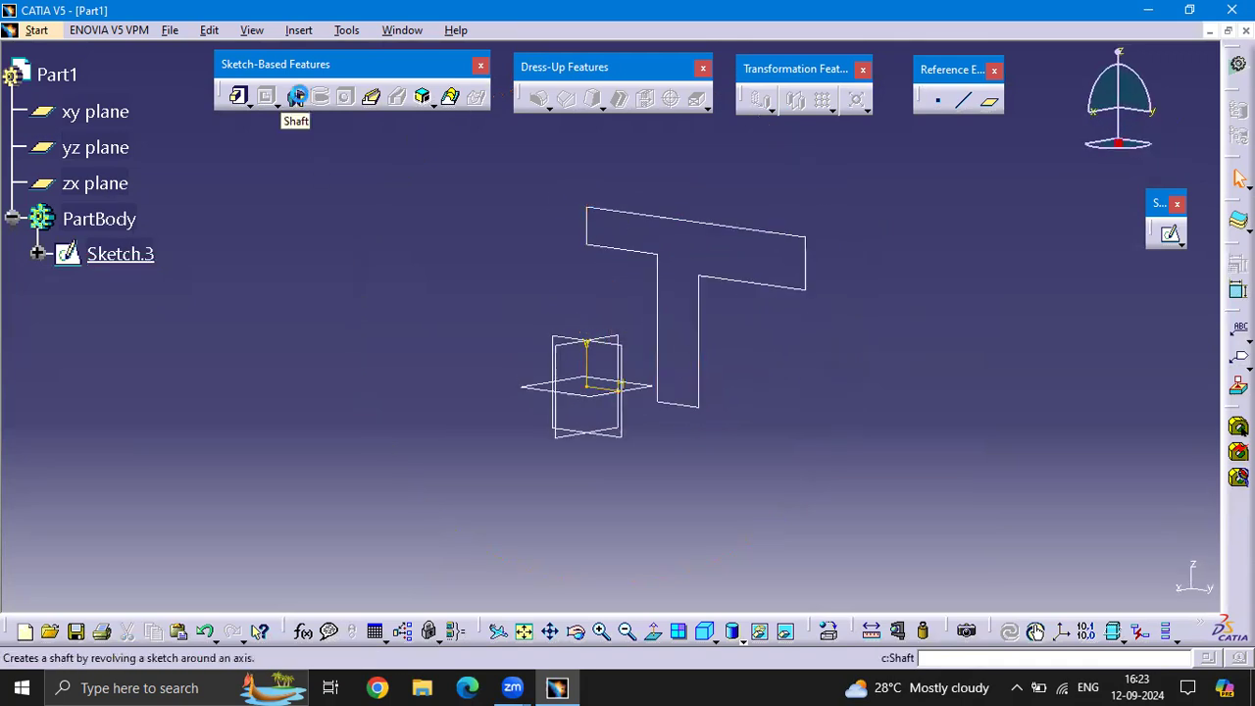
{"action": "left_click", "coordinate": [296, 95]}
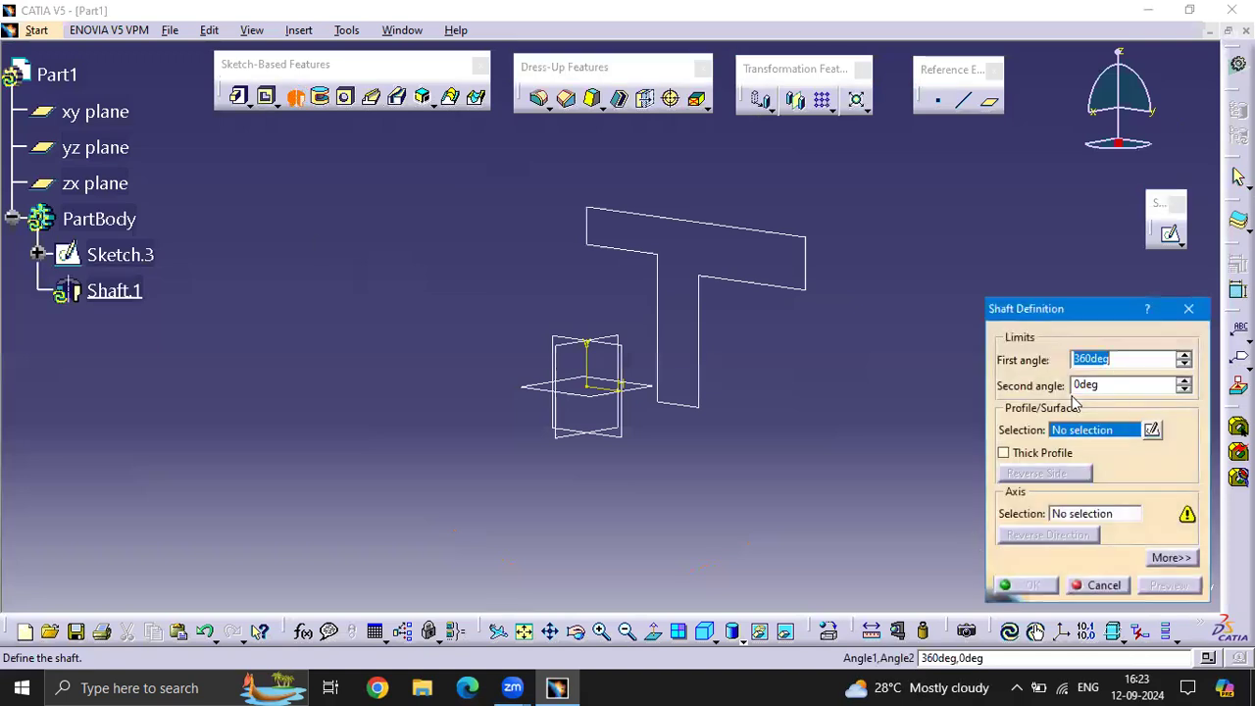
{"action": "left_click", "coordinate": [800, 238]}
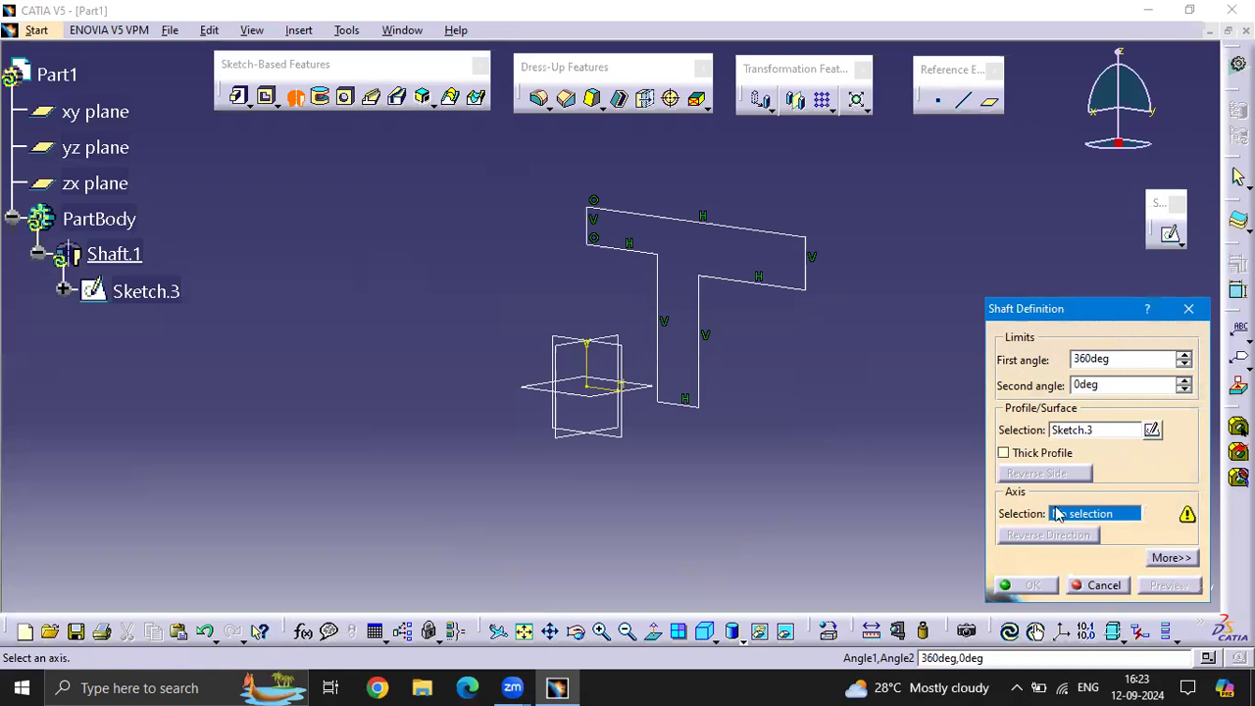
{"action": "left_click", "coordinate": [594, 231]}
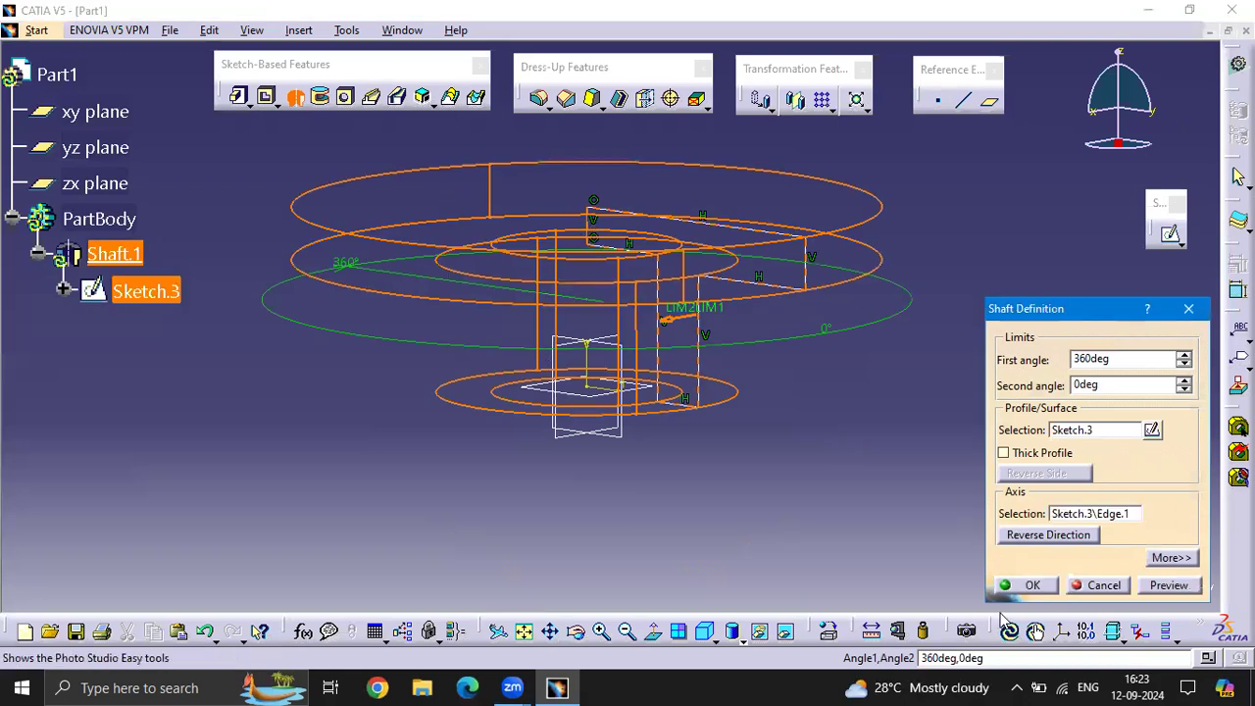
{"action": "left_click", "coordinate": [1168, 585]}
{"action": "middle_click_drag", "start_coordinate": [632, 436], "coordinate": [663, 560]}
{"action": "scroll", "coordinate": [663, 561], "scroll_direction": "up", "scroll_amount": 1}
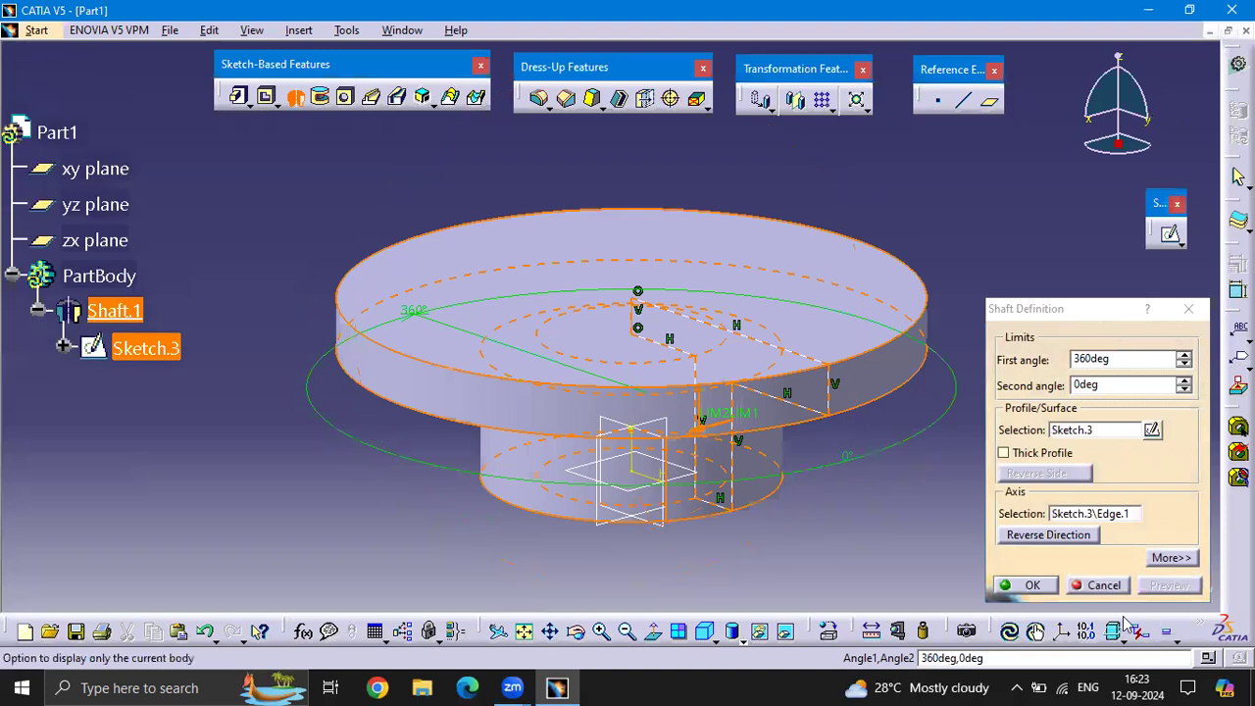
{"action": "left_click", "coordinate": [1010, 586]}
Open a new sketch on the zx plane of the revolved part
{"action": "middle_click_drag", "start_coordinate": [882, 546], "coordinate": [720, 504]}
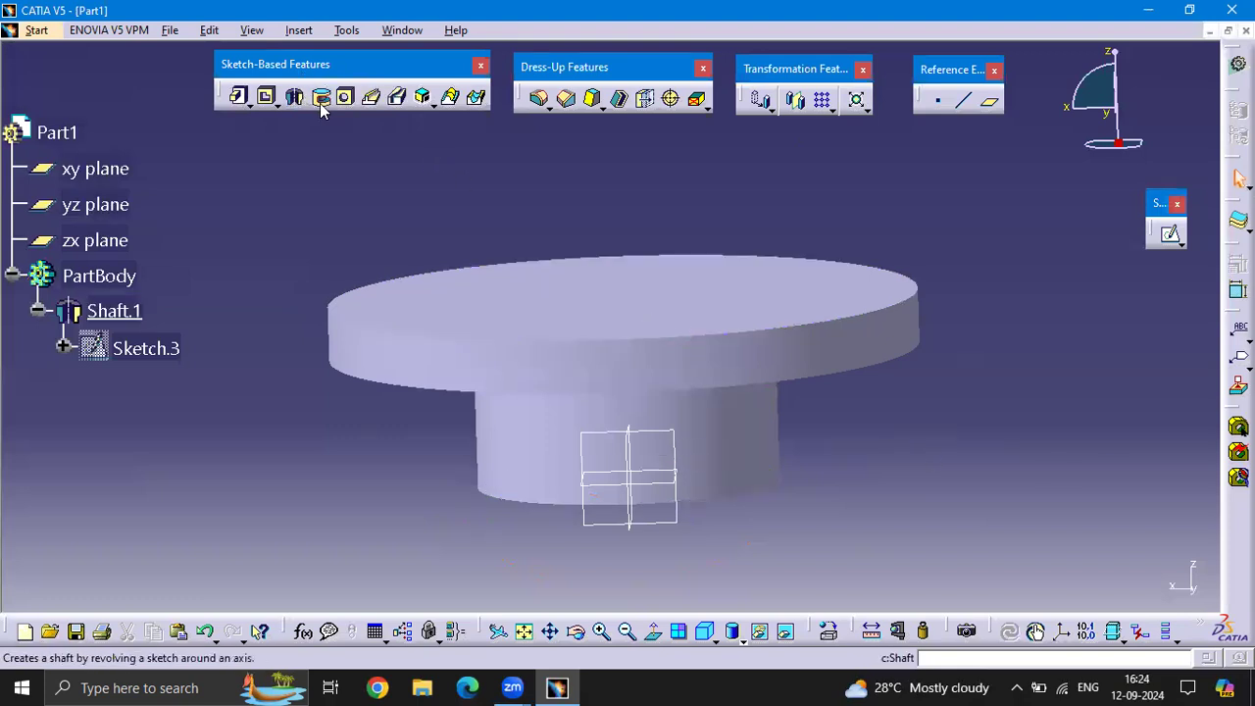
{"action": "middle_click_drag", "start_coordinate": [717, 464], "coordinate": [680, 448]}
{"action": "left_click", "coordinate": [677, 471]}
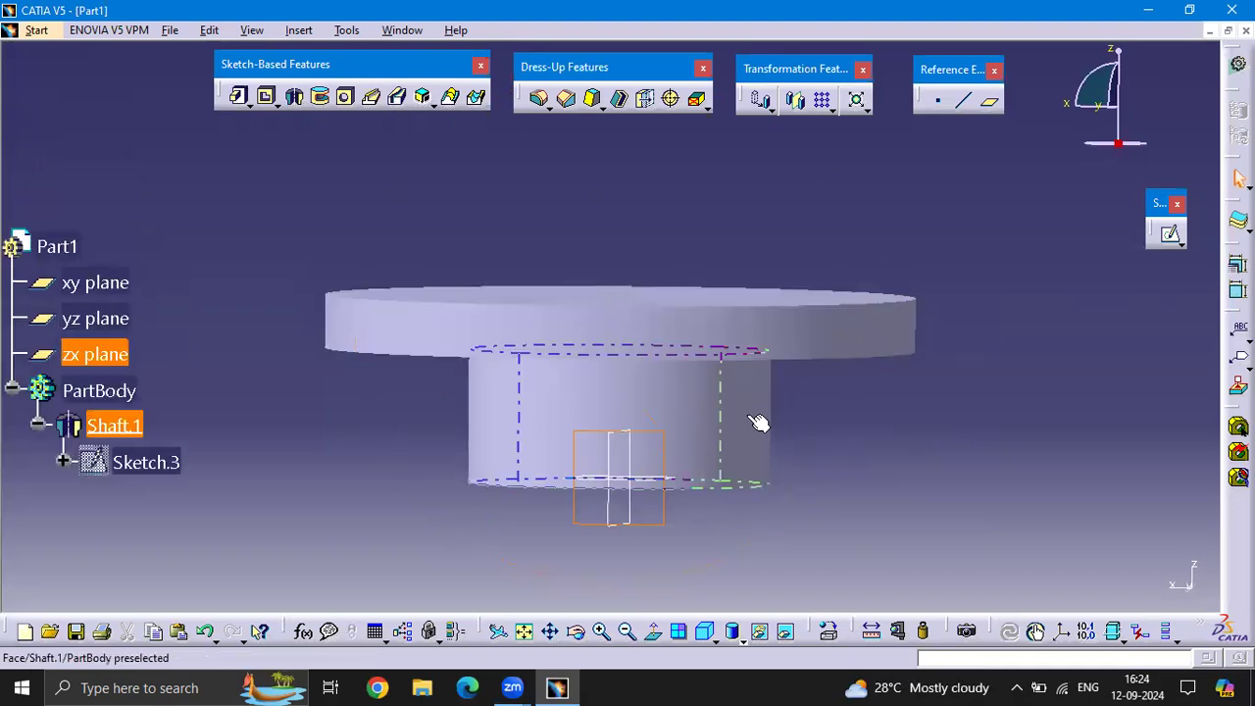
{"action": "left_click", "coordinate": [1171, 236]}
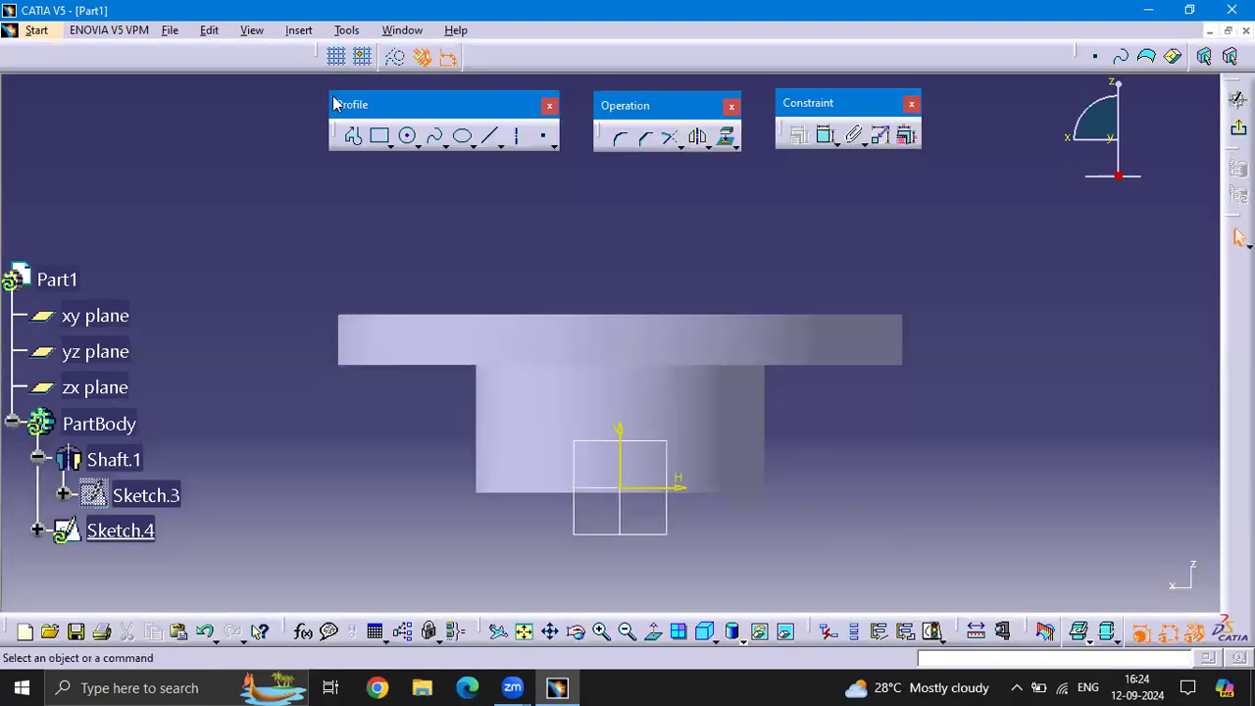
Draw a rectangle about 54 mm wide and 16 mm high across the right side of the lower cylinder, and leave the sketch
{"action": "left_click", "coordinate": [391, 146]}
{"action": "left_click", "coordinate": [412, 157]}
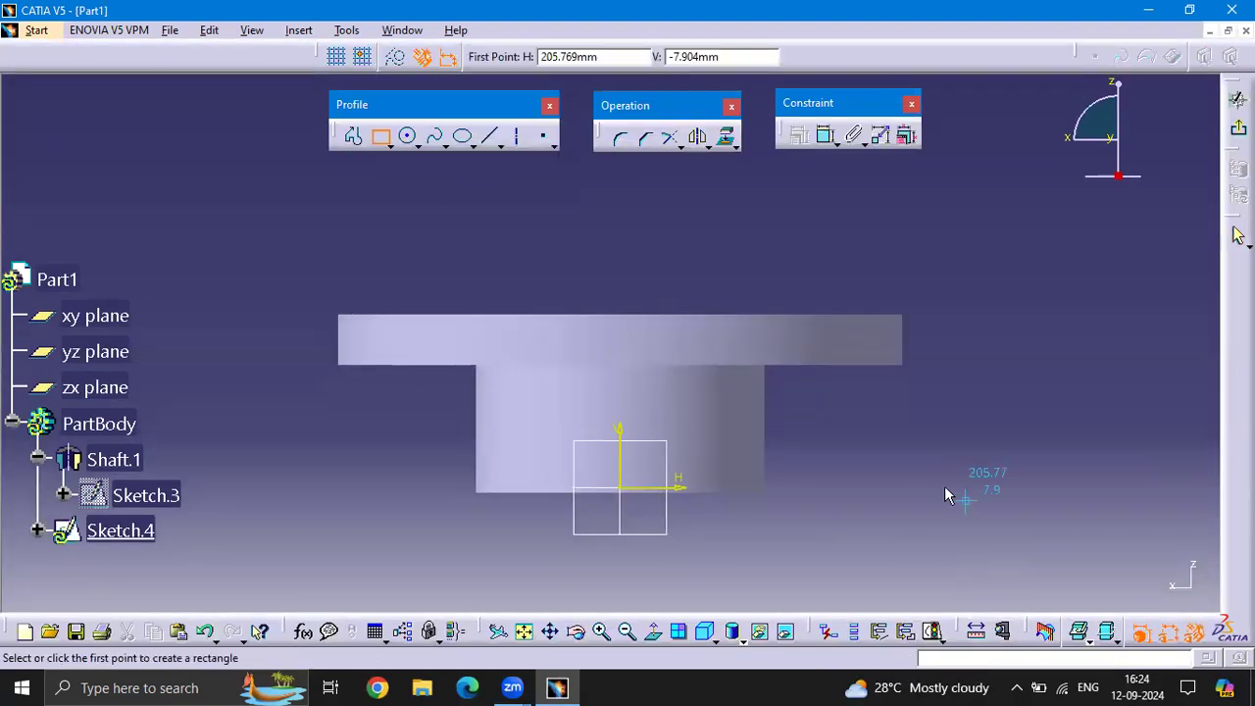
{"action": "left_click", "coordinate": [732, 426]}
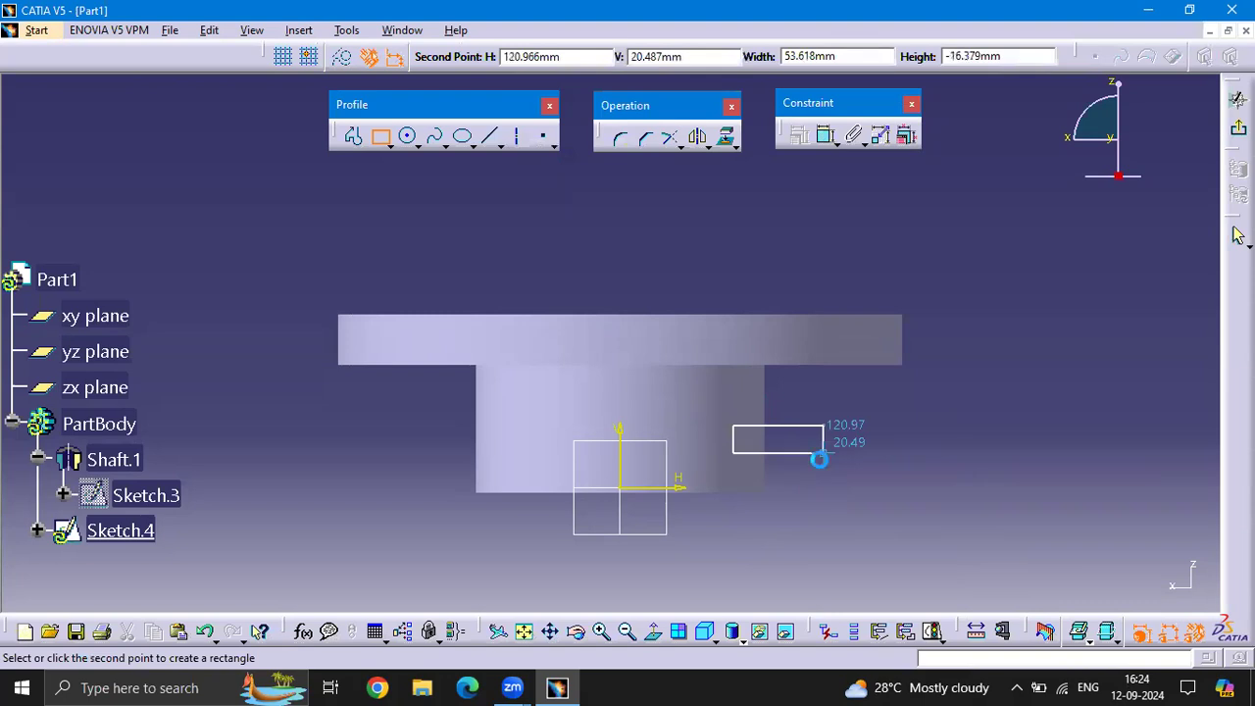
{"action": "left_click", "coordinate": [820, 458]}
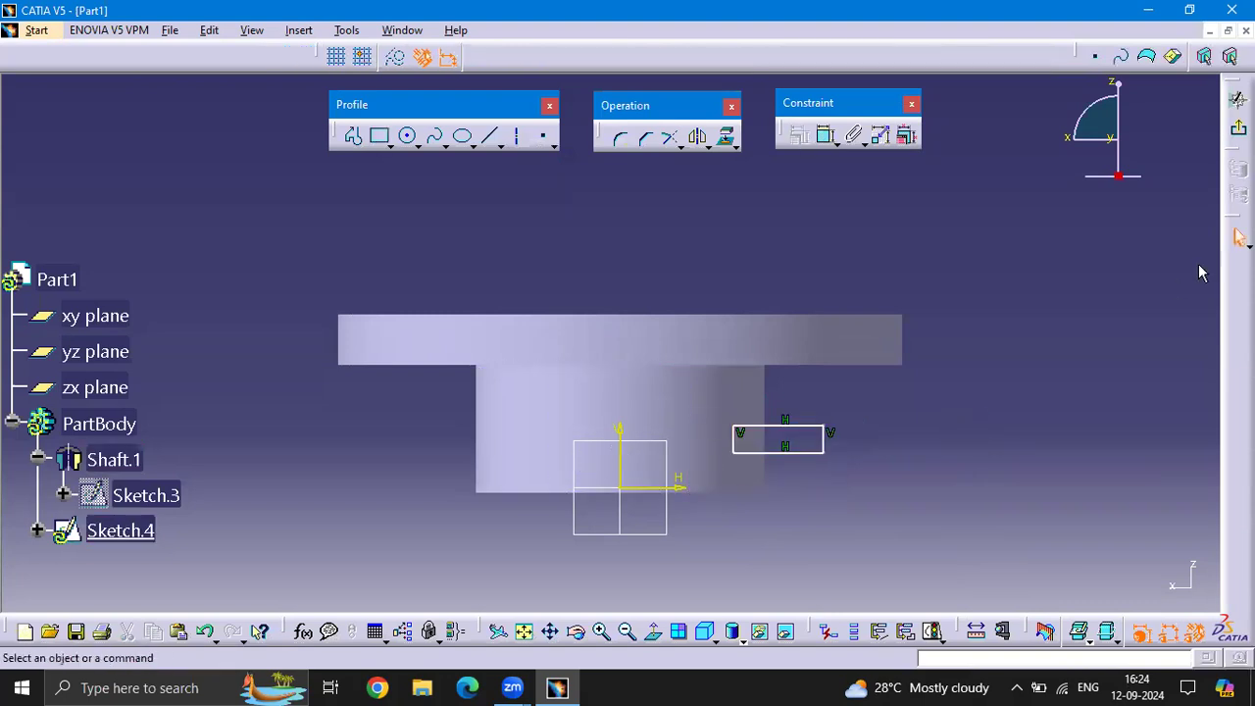
{"action": "left_click", "coordinate": [1239, 236]}
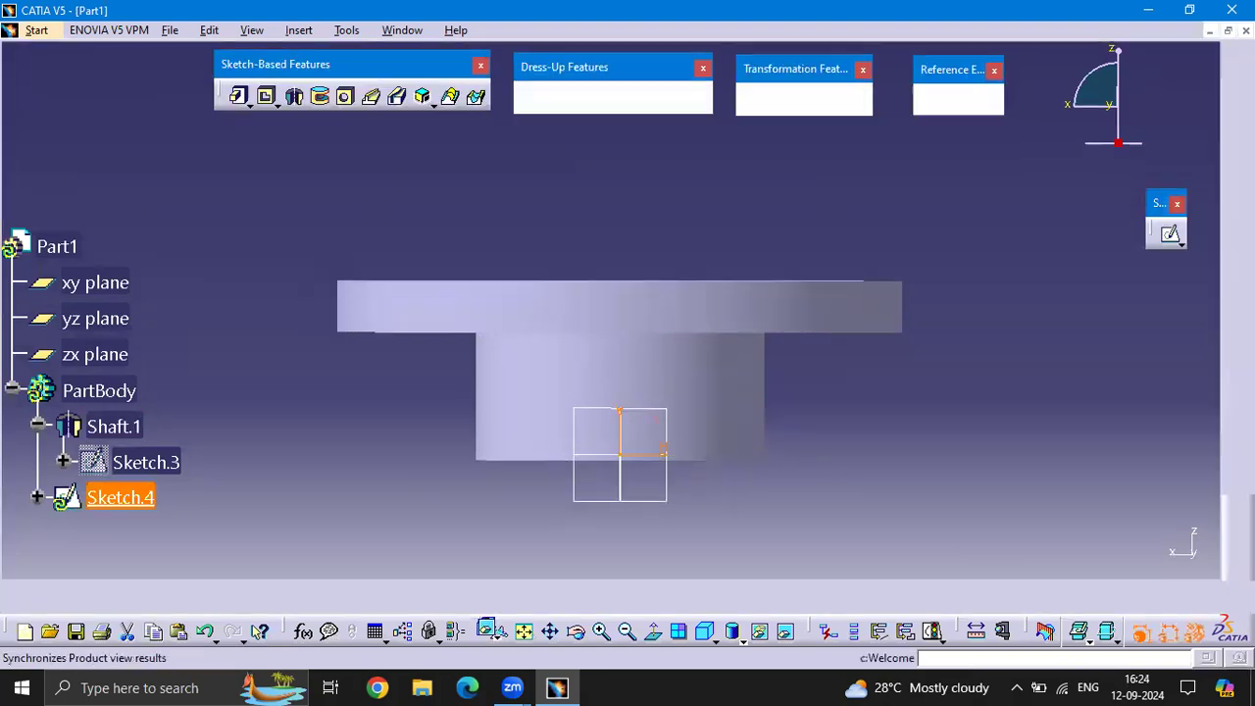
{"action": "left_click", "coordinate": [959, 336]}
{"action": "mouse_move", "coordinate": [790, 192]}
{"action": "middle_mouse_down"}
{"action": "mouse_move", "coordinate": [843, 126]}
{"action": "mouse_move", "coordinate": [824, 196]}
{"action": "mouse_move", "coordinate": [739, 199]}
{"action": "mouse_move", "coordinate": [768, 180]}
{"action": "mouse_move", "coordinate": [784, 196]}
{"action": "middle_mouse_up"}
Cut a 360-degree Groove around the stem by revolving the rectangle sketch about the shaft's axis
{"action": "left_click", "coordinate": [320, 97]}
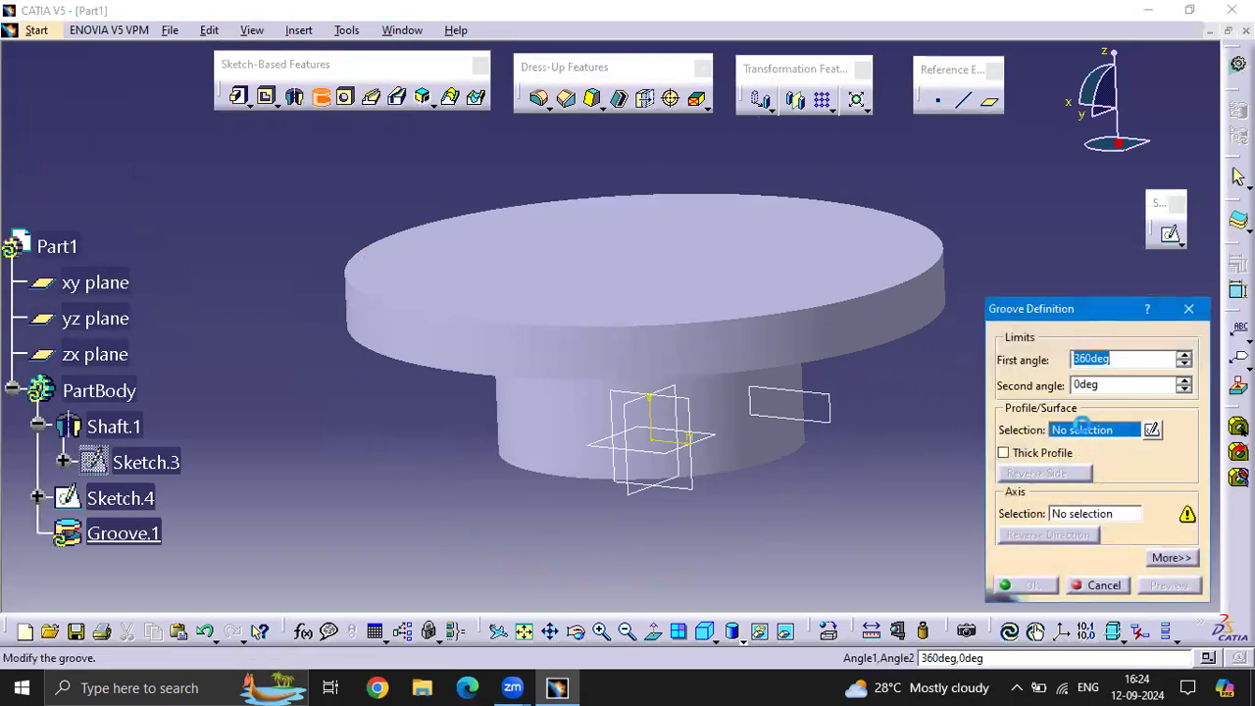
{"action": "left_click", "coordinate": [830, 403]}
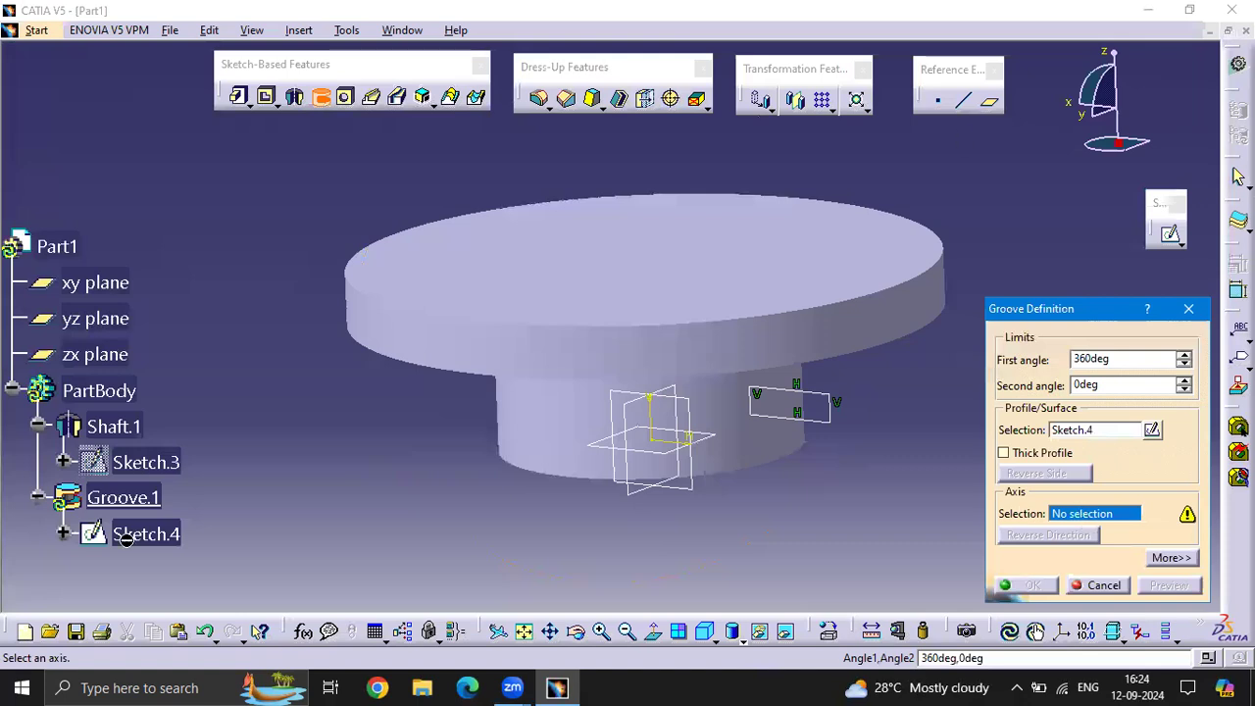
{"action": "left_click", "coordinate": [655, 350]}
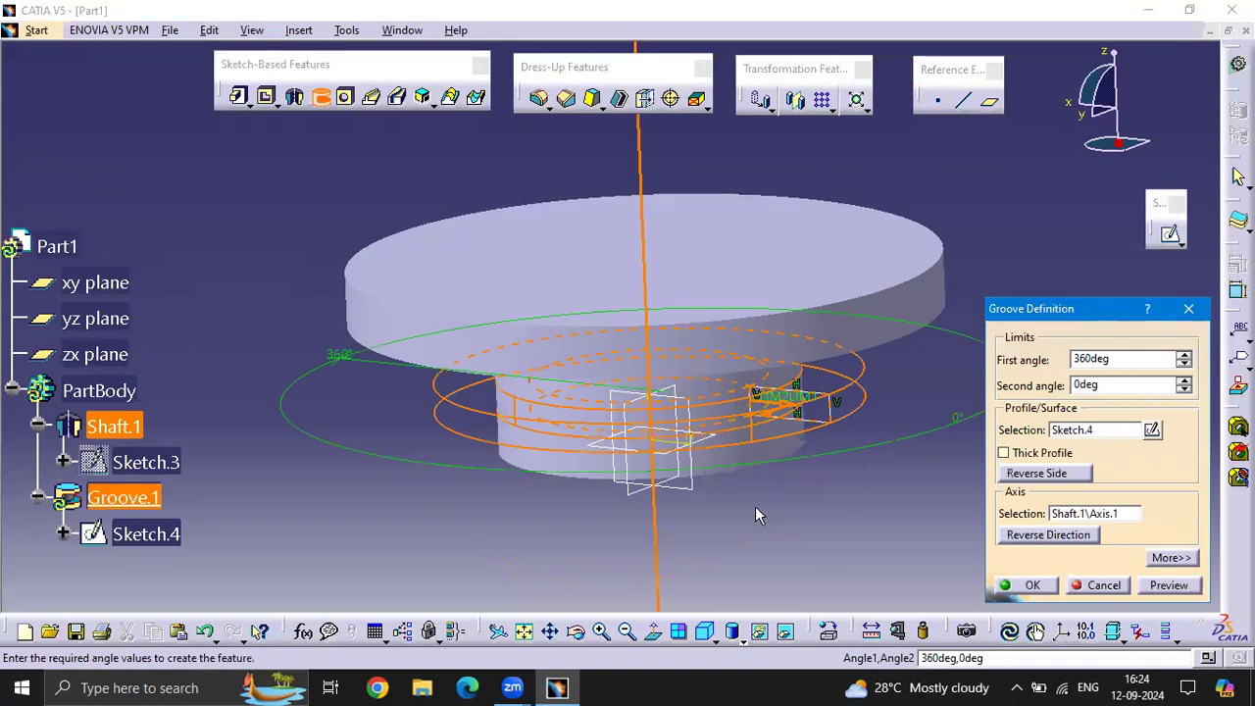
{"action": "scroll", "coordinate": [761, 501], "scroll_direction": "up", "scroll_amount": 1}
{"action": "middle_click_drag", "start_coordinate": [761, 501], "coordinate": [632, 299]}
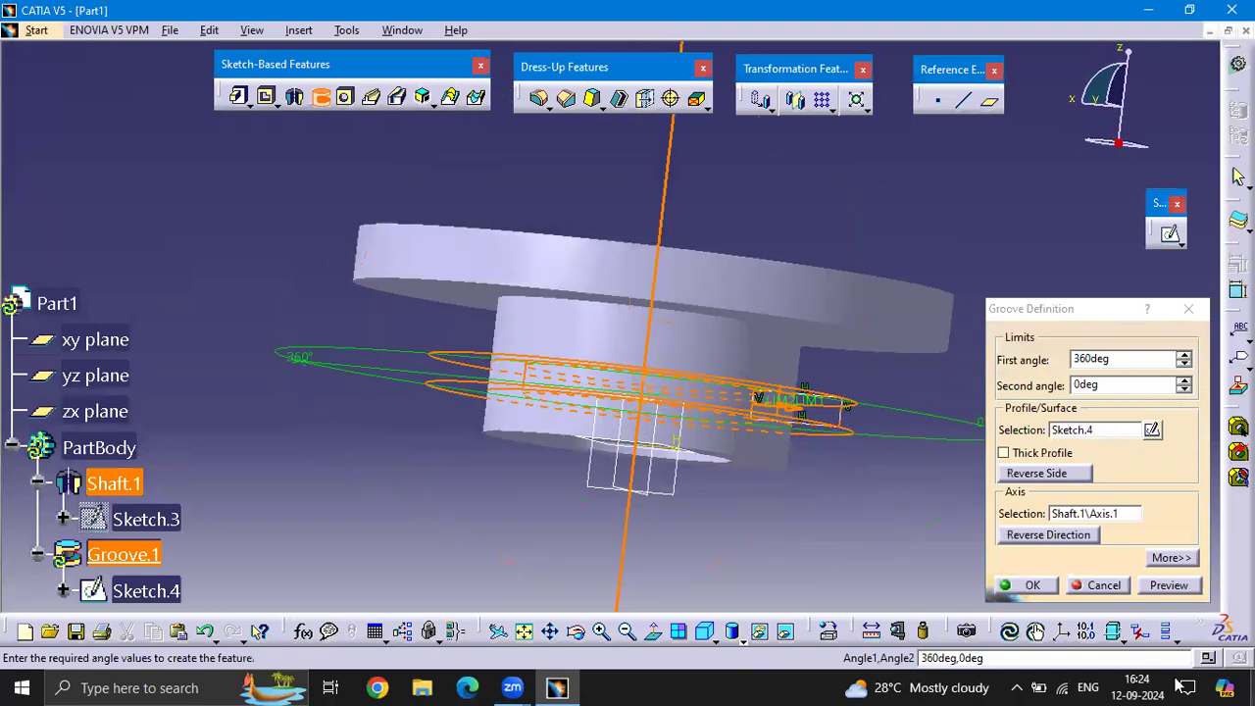
{"action": "left_click", "coordinate": [1170, 585]}
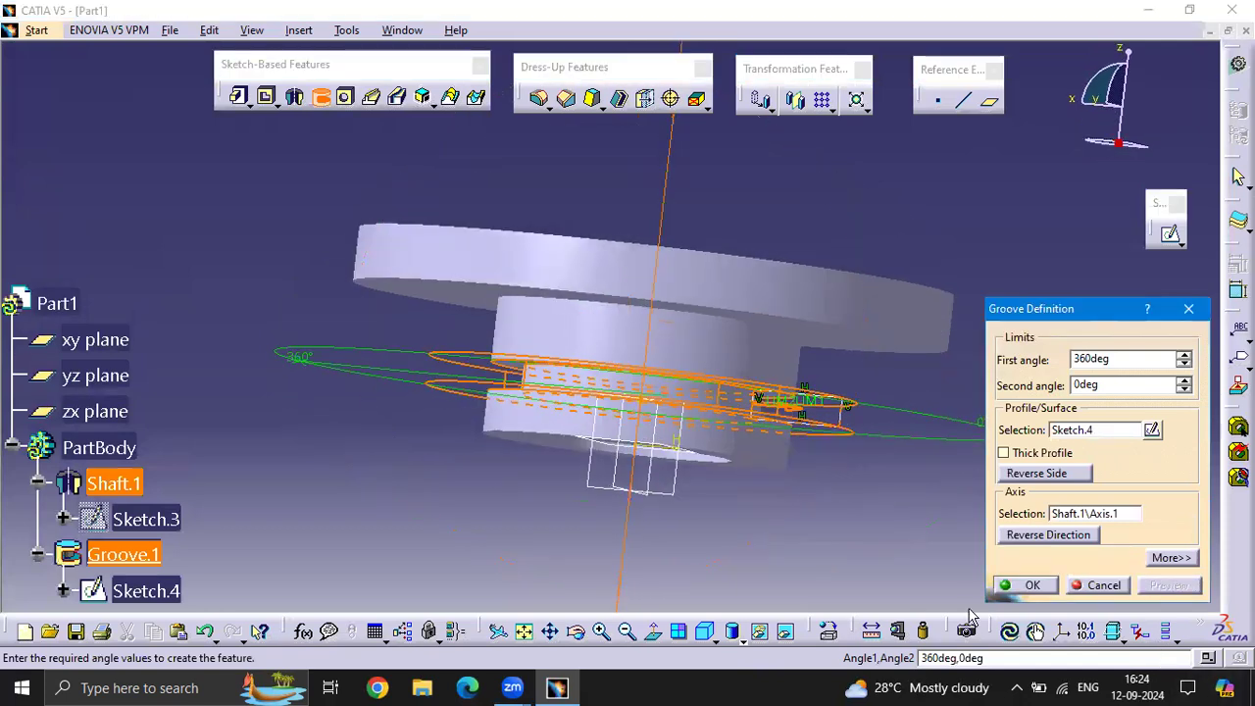
{"action": "left_click", "coordinate": [1022, 586]}
{"action": "middle_click_drag", "start_coordinate": [882, 461], "coordinate": [849, 427]}
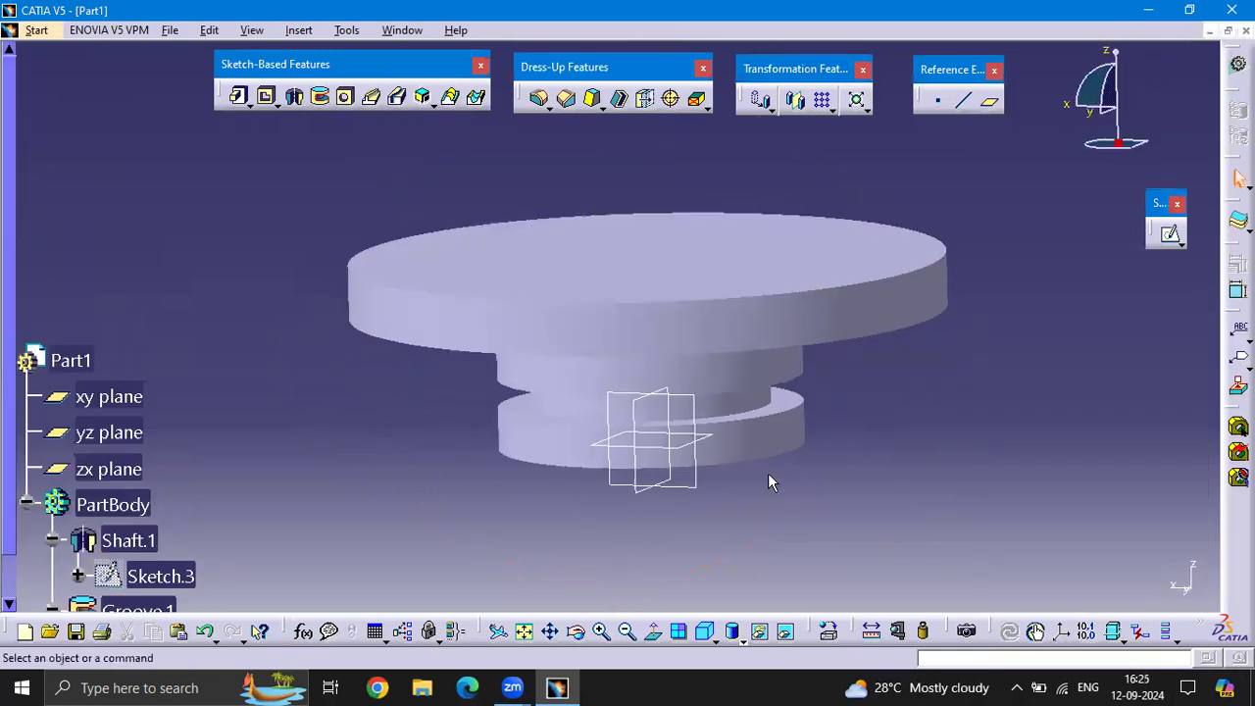
Place a hole near the middle of the disc's flat face with a 50 mm diameter and Up To Last extension
{"action": "middle_click_drag", "start_coordinate": [651, 225], "coordinate": [661, 366]}
{"action": "middle_click_drag", "start_coordinate": [664, 246], "coordinate": [708, 279]}
{"action": "scroll", "coordinate": [667, 249], "scroll_direction": "up", "scroll_amount": 4}
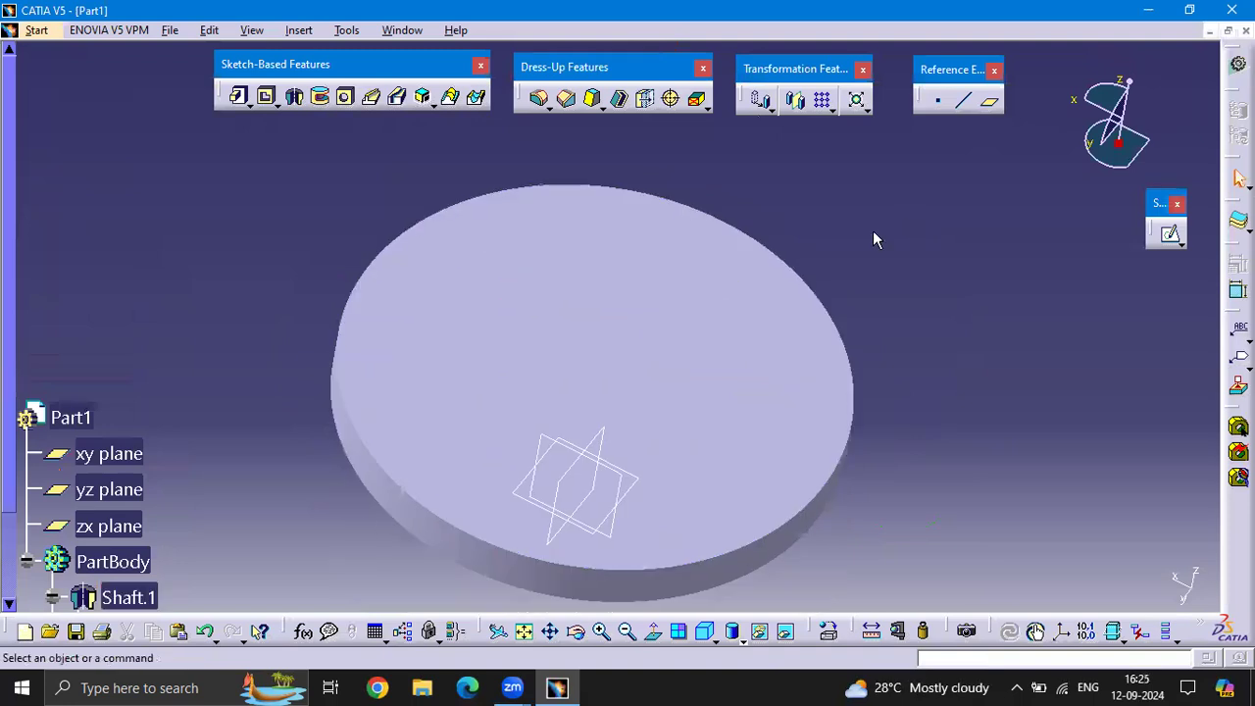
{"action": "left_click", "coordinate": [347, 94]}
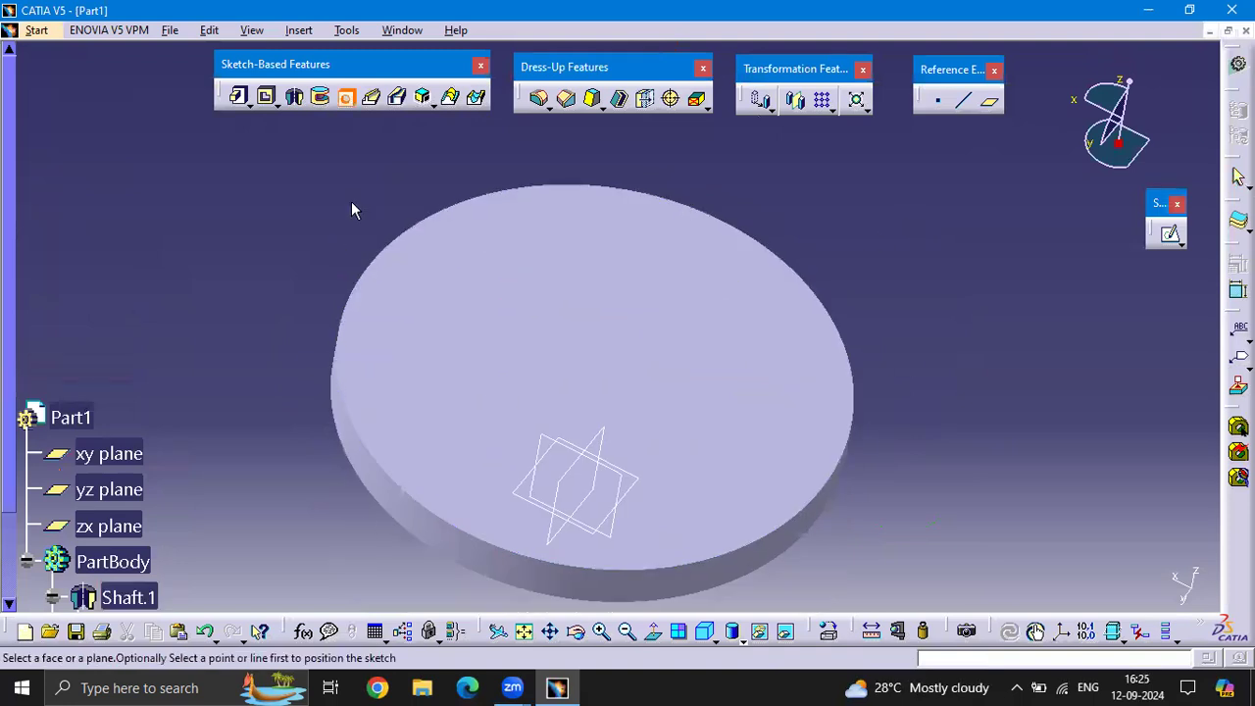
{"action": "left_click", "coordinate": [608, 366]}
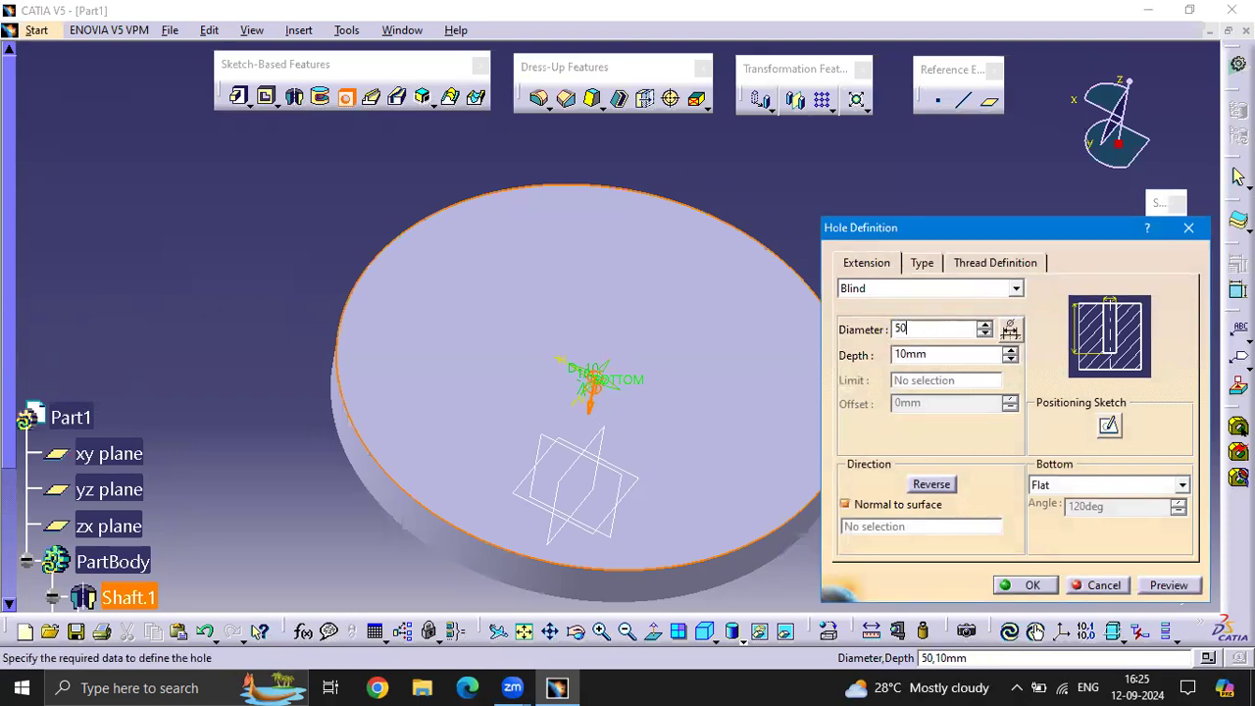
{"action": "key", "text": "Return"}
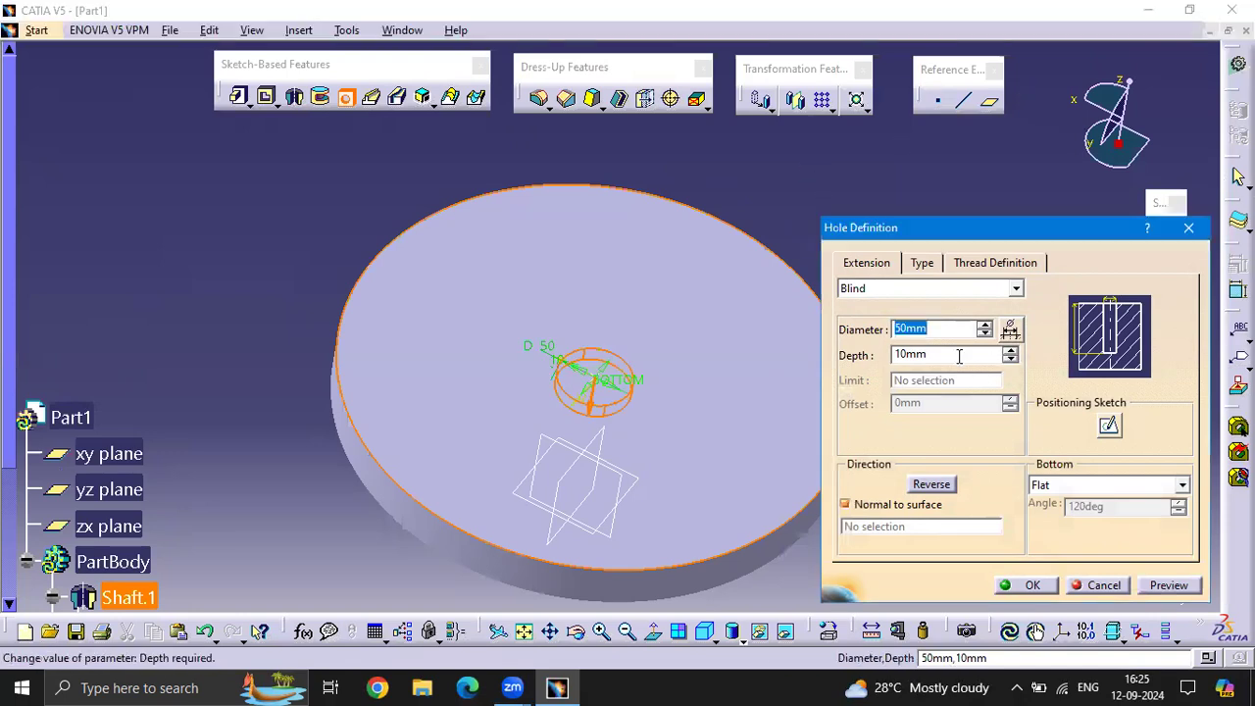
{"action": "key", "text": "Tab"}
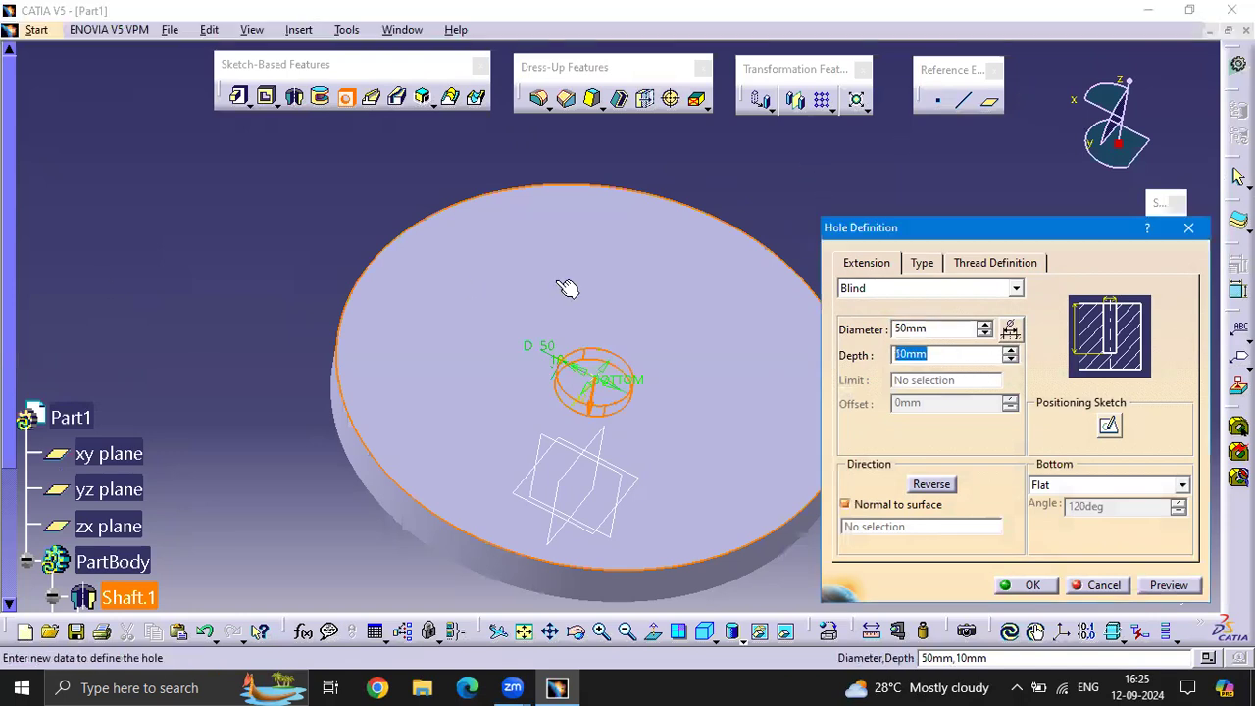
{"action": "left_click", "coordinate": [1017, 291]}
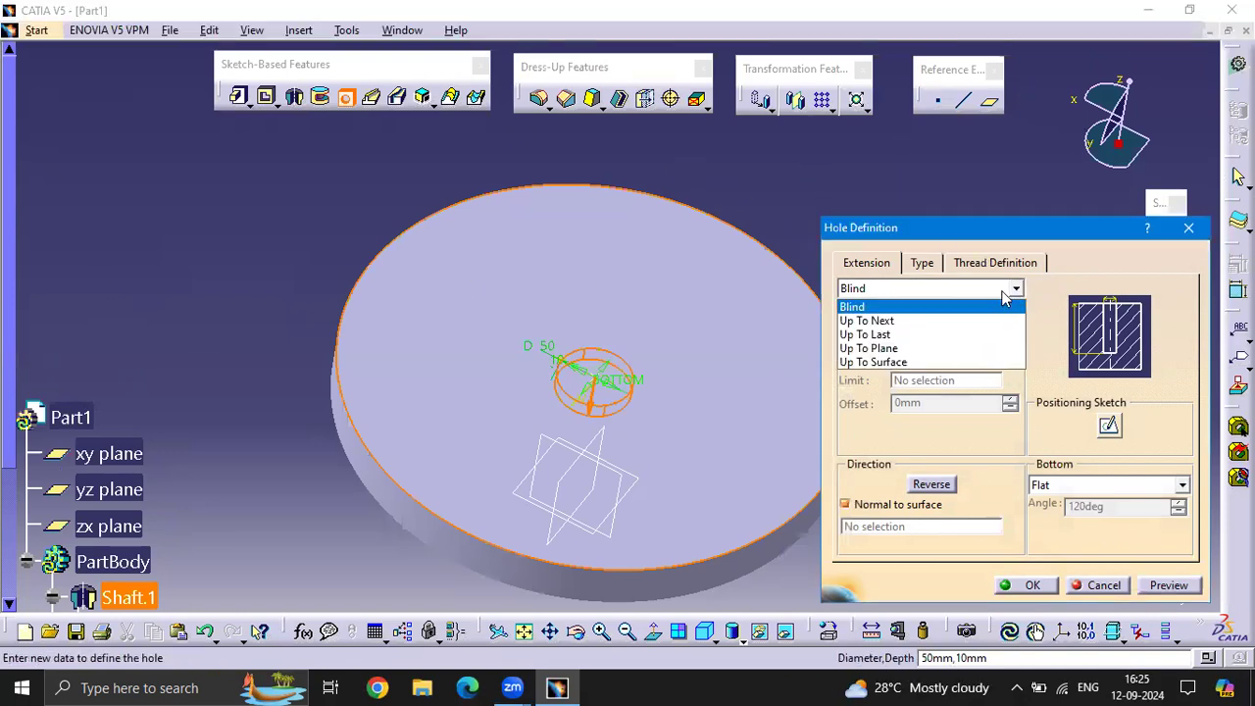
{"action": "left_click", "coordinate": [883, 335]}
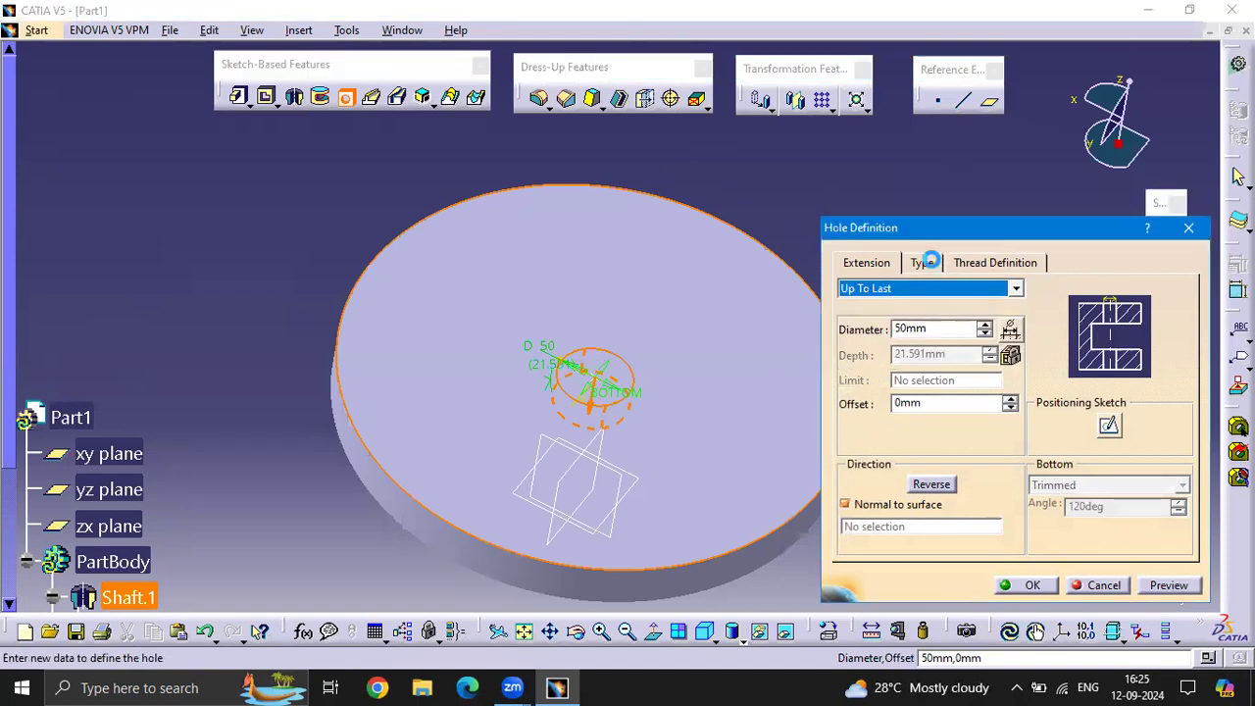
Try the Tapered, Counterbored and Countersunk hole types, and set the type back to Simple
{"action": "left_click", "coordinate": [924, 262]}
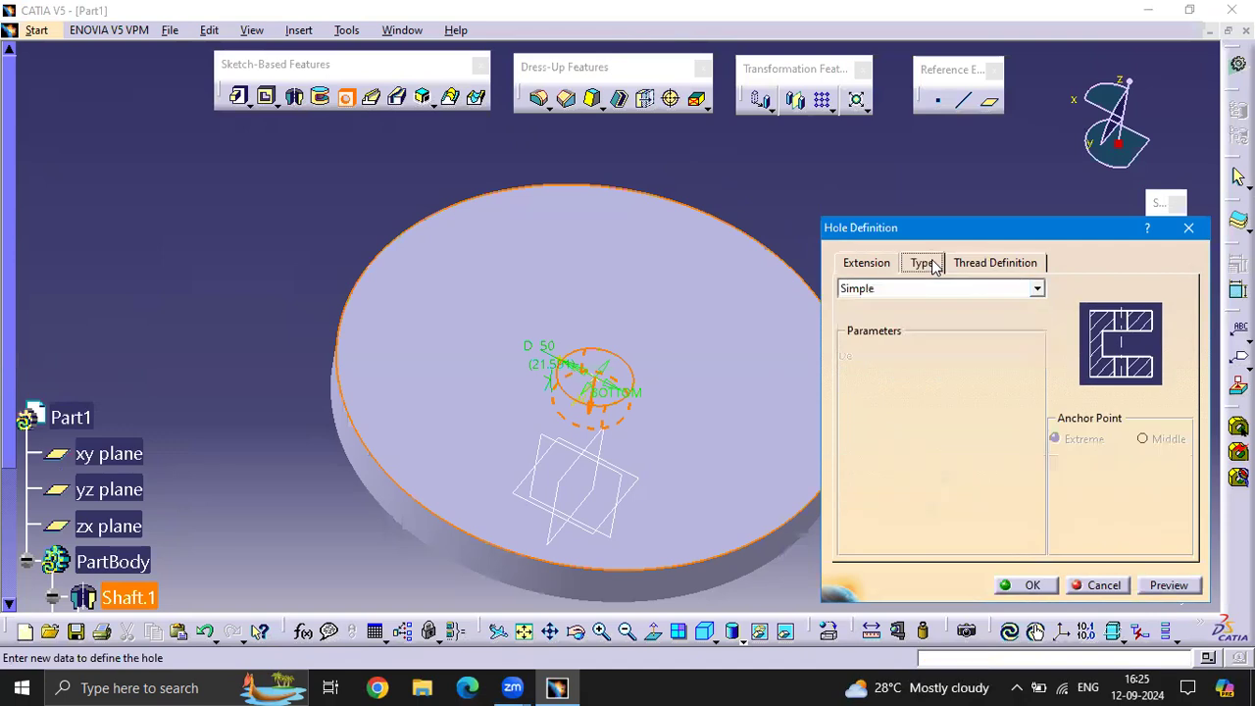
{"action": "left_click", "coordinate": [1037, 290]}
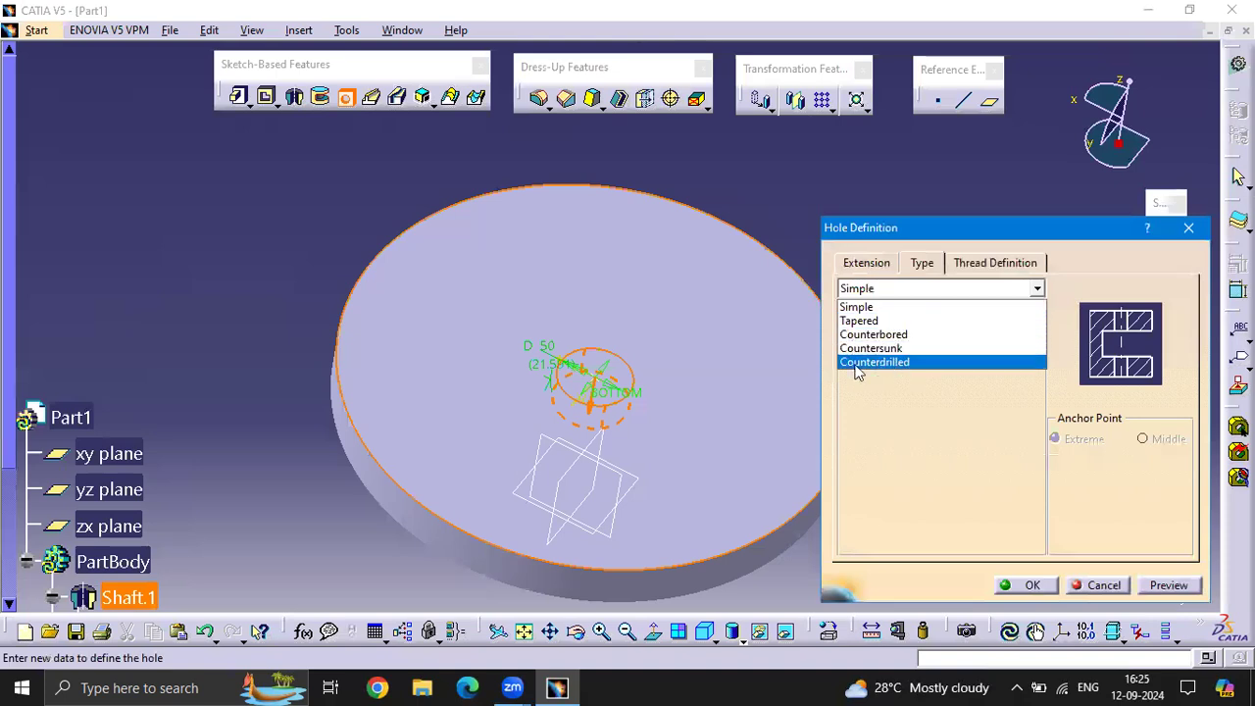
{"action": "left_click", "coordinate": [905, 322]}
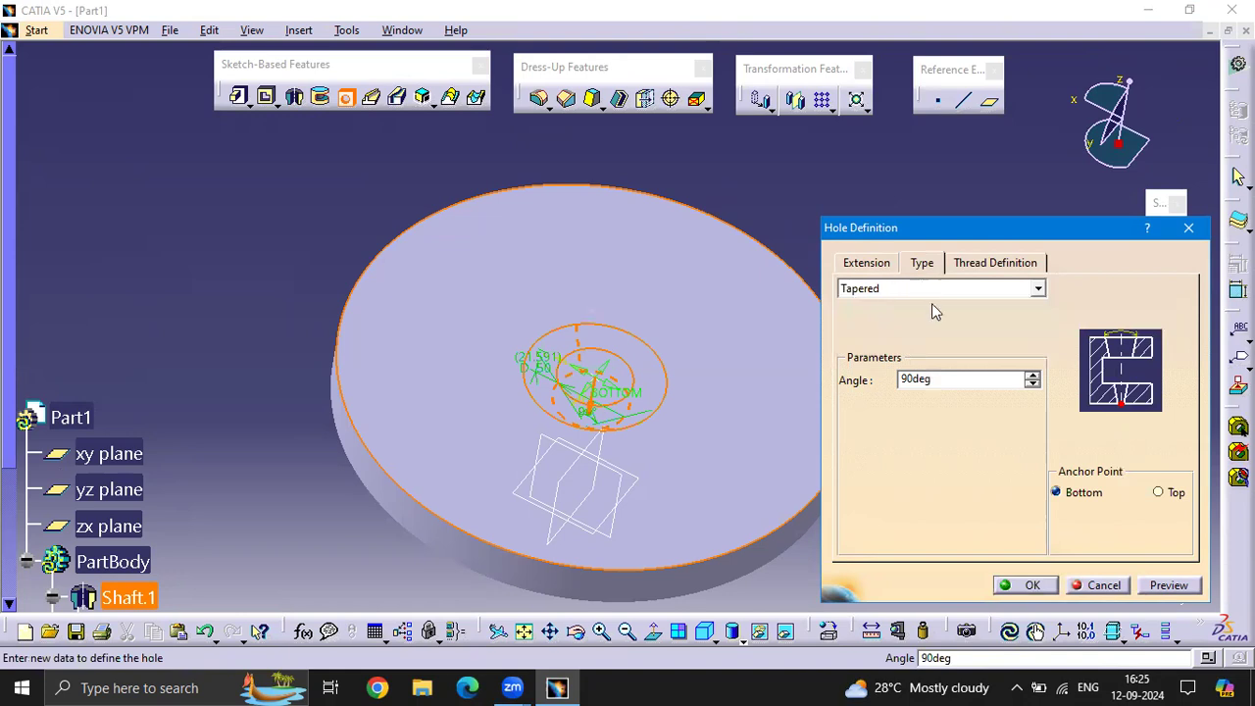
{"action": "left_click", "coordinate": [1037, 288]}
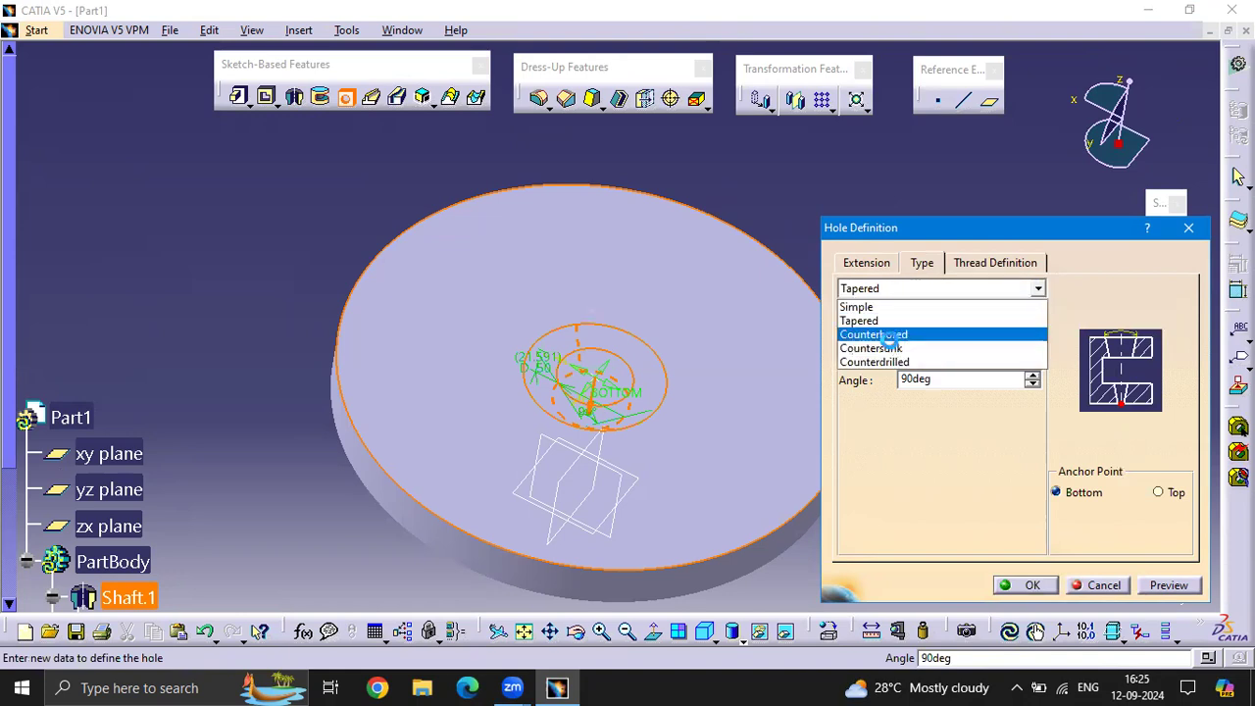
{"action": "left_click", "coordinate": [887, 332]}
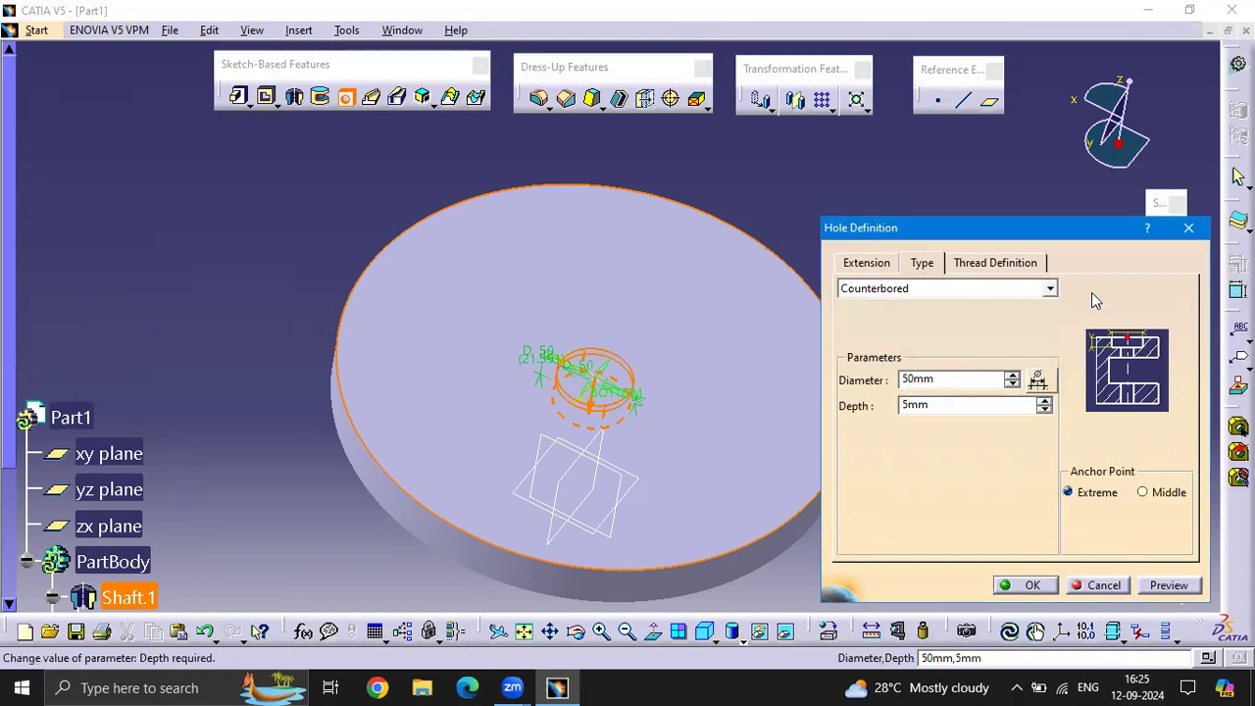
{"action": "left_click", "coordinate": [1049, 288]}
{"action": "left_click", "coordinate": [871, 349]}
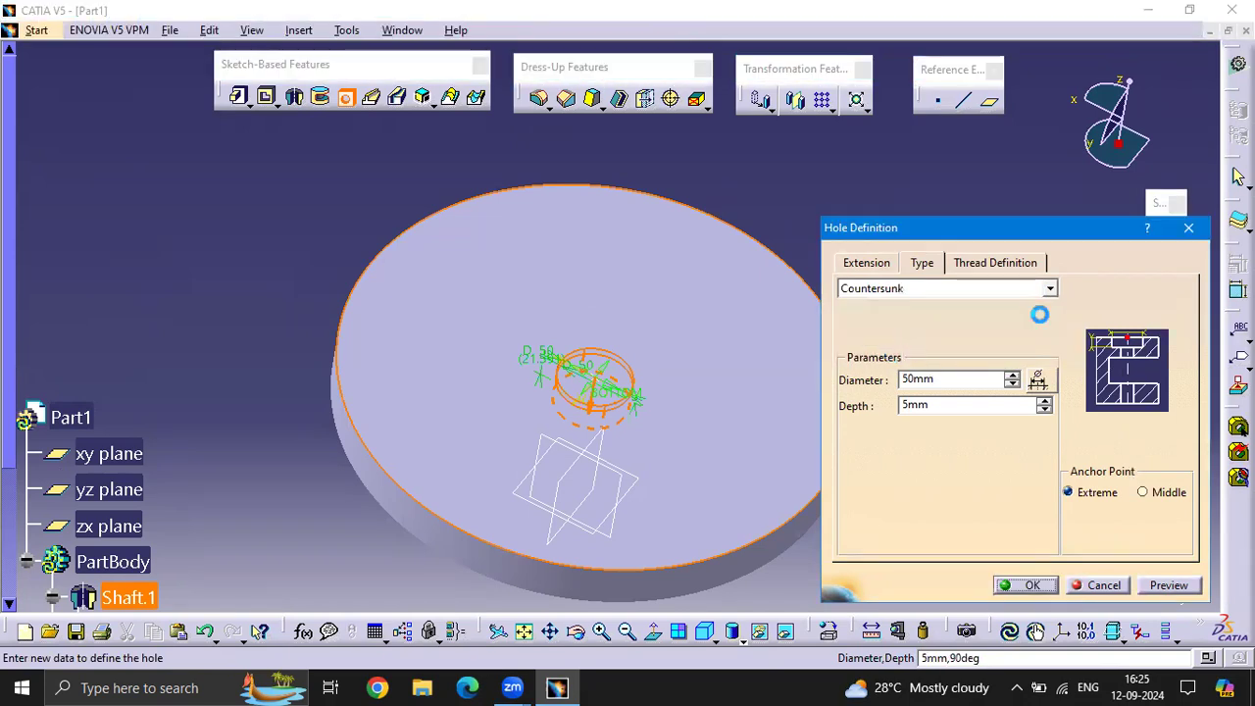
{"action": "left_click", "coordinate": [1029, 289]}
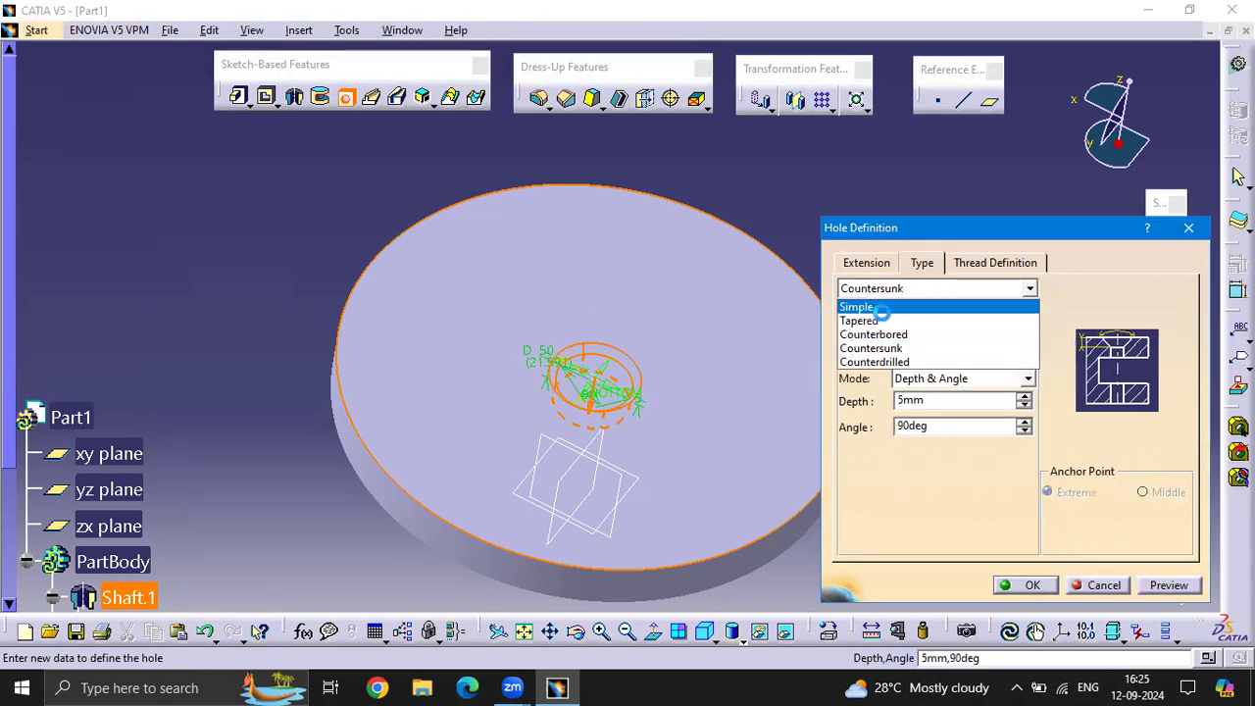
{"action": "left_click", "coordinate": [1010, 304]}
Check the hole's thread options, leave it unthreaded, and preview and create the simple hole
{"action": "left_click", "coordinate": [1000, 263]}
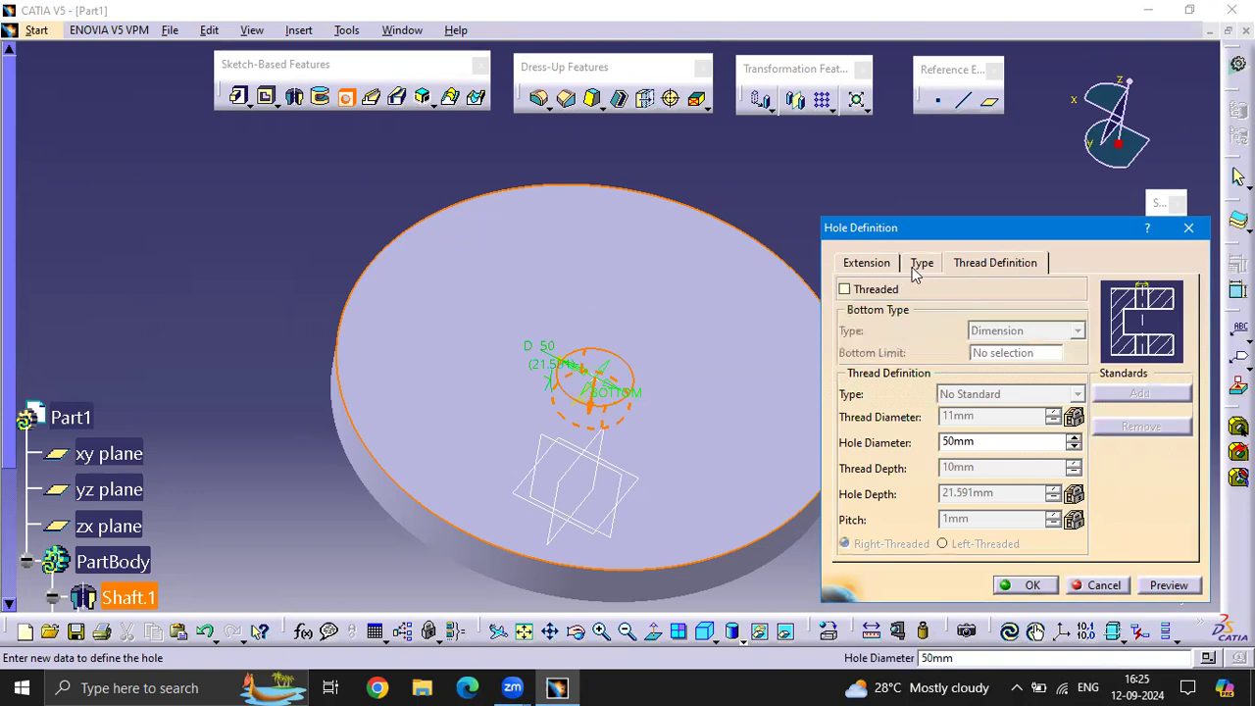
{"action": "left_click", "coordinate": [919, 264]}
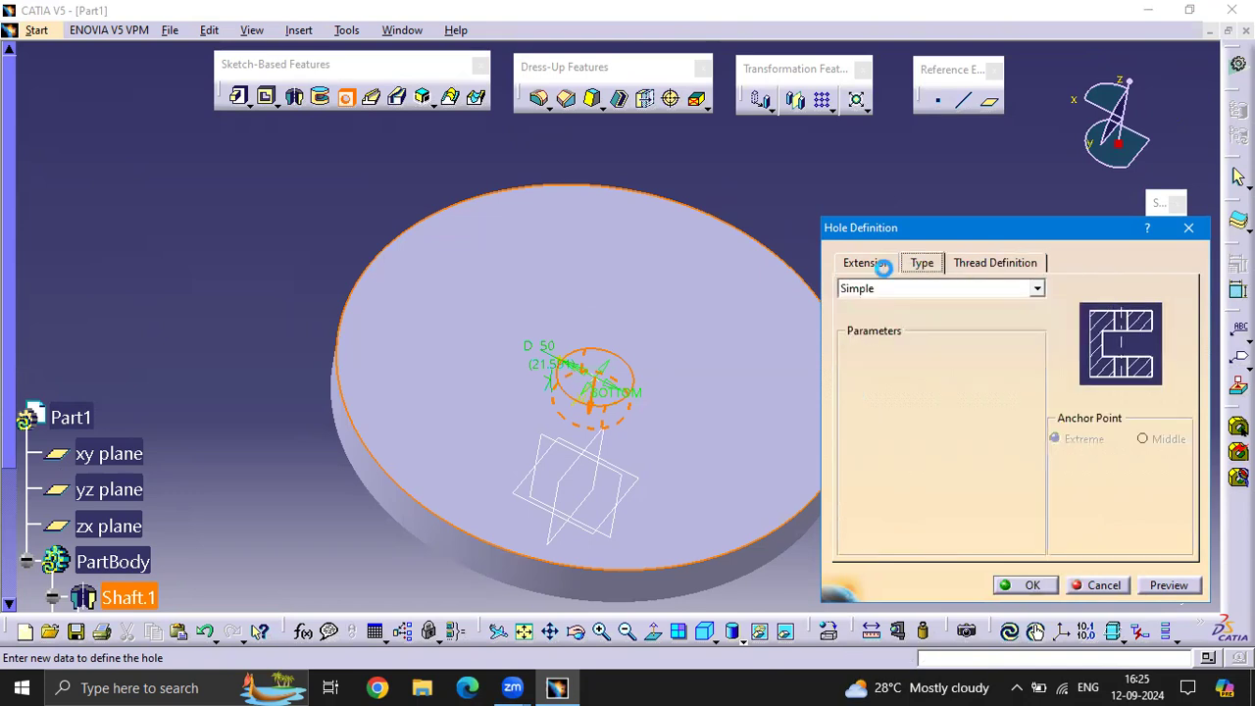
{"action": "left_click", "coordinate": [882, 266]}
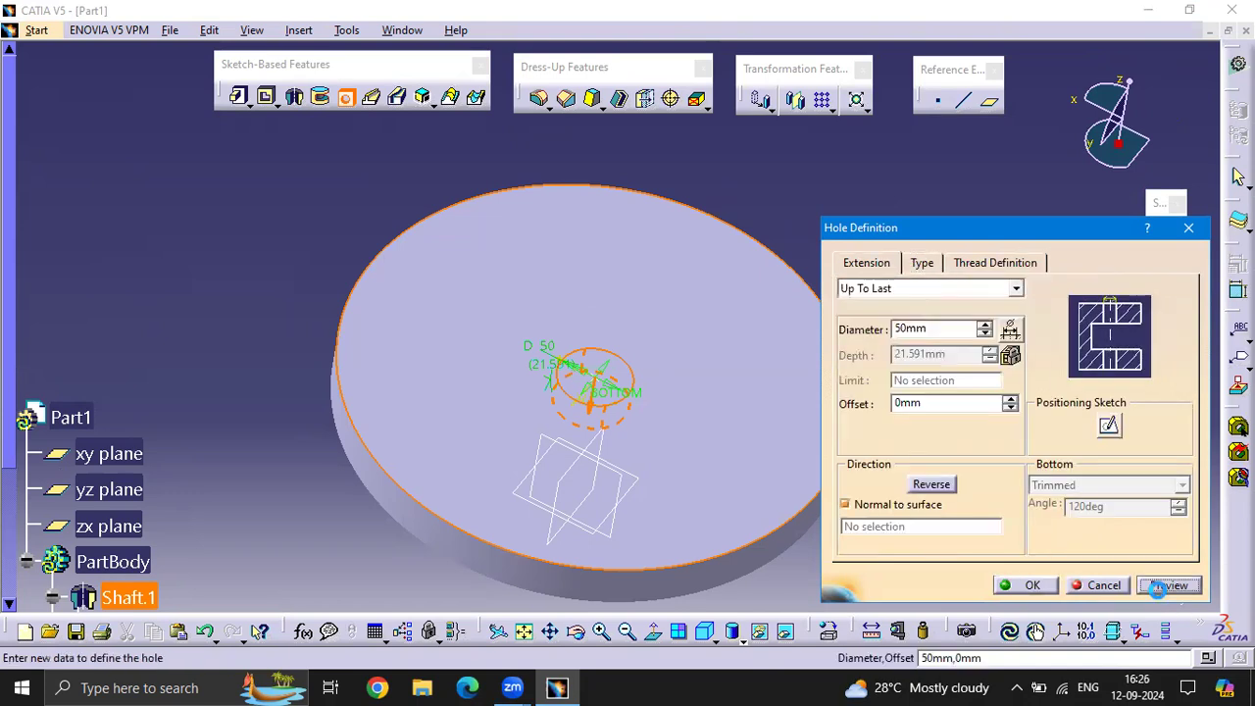
{"action": "left_click", "coordinate": [1167, 585]}
{"action": "left_click", "coordinate": [1030, 585]}
{"action": "middle_click_drag", "start_coordinate": [717, 437], "coordinate": [796, 294]}
Select the whole revolved part and delete all its features, including their children and aggregated elements
{"action": "left_click_drag", "start_coordinate": [896, 527], "coordinate": [370, 204]}
{"action": "key", "text": "Delete"}
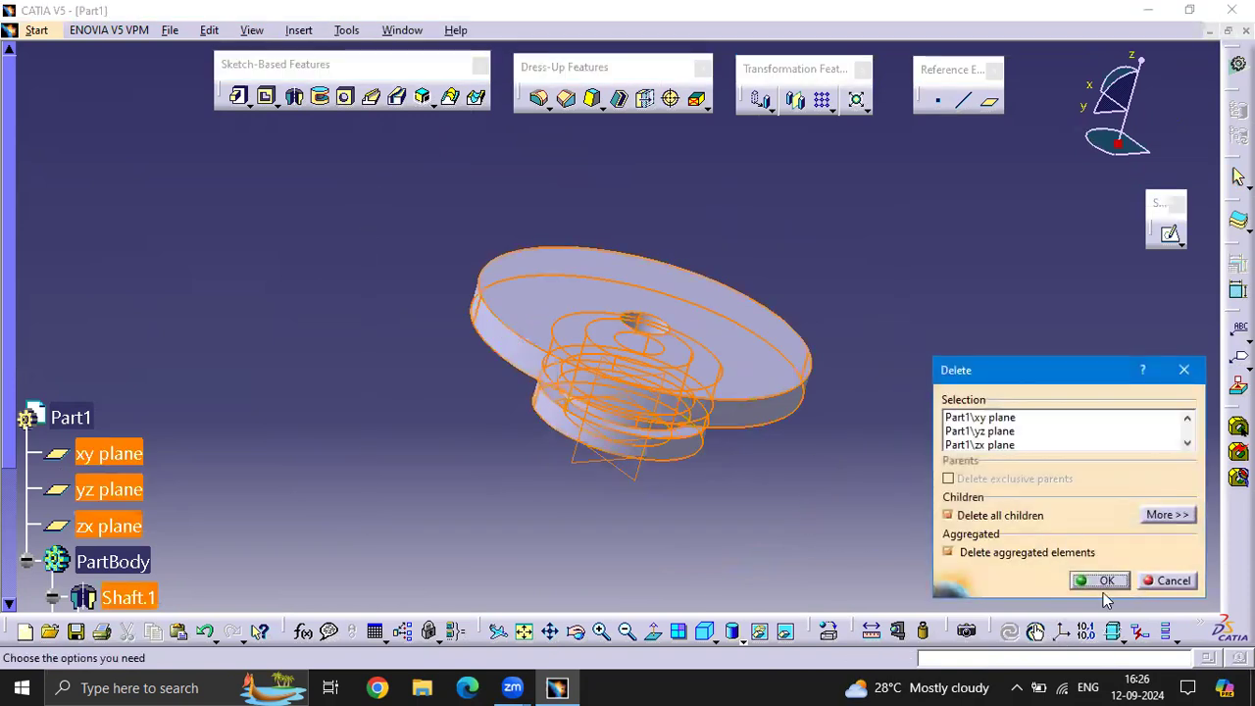
{"action": "left_click", "coordinate": [1104, 580]}
{"action": "middle_click_drag", "start_coordinate": [933, 417], "coordinate": [647, 299]}
{"action": "scroll", "coordinate": [471, 351], "scroll_direction": "up", "scroll_amount": 1}
{"action": "middle_click_drag", "start_coordinate": [517, 351], "coordinate": [580, 420]}
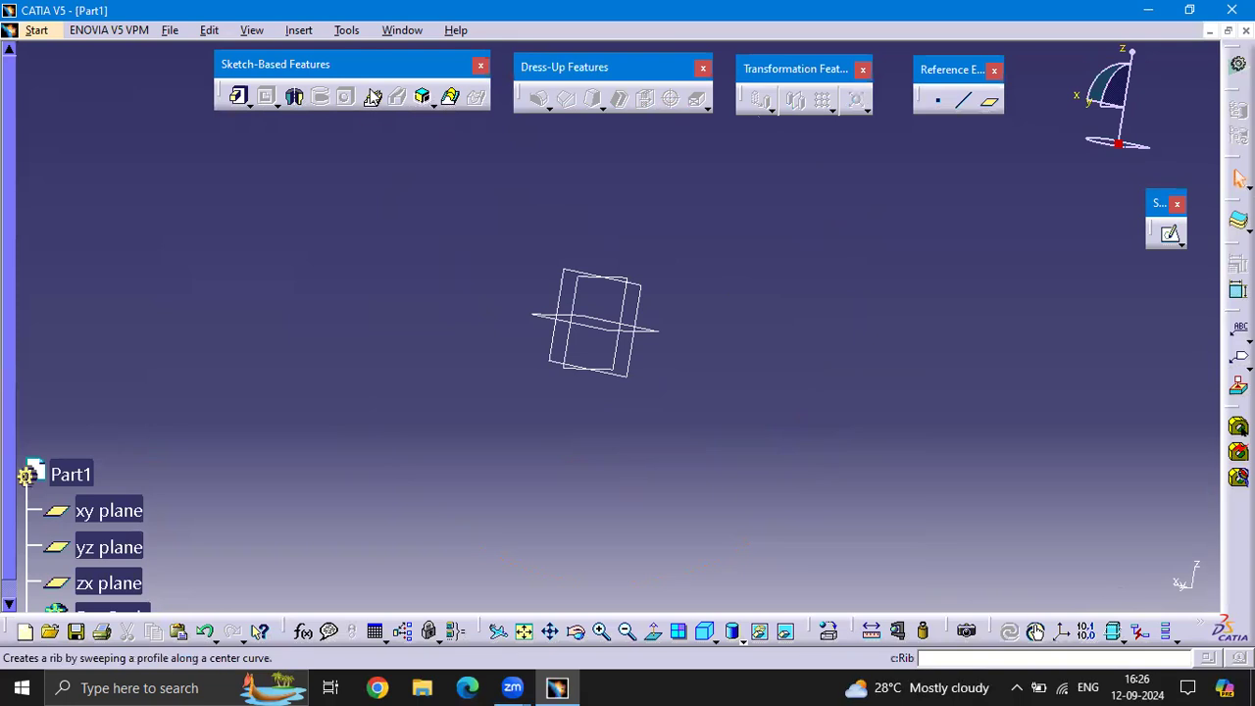
Open a new sketch on the yz plane of the emptied part
{"action": "scroll", "coordinate": [80, 425], "scroll_direction": "down", "scroll_amount": 7}
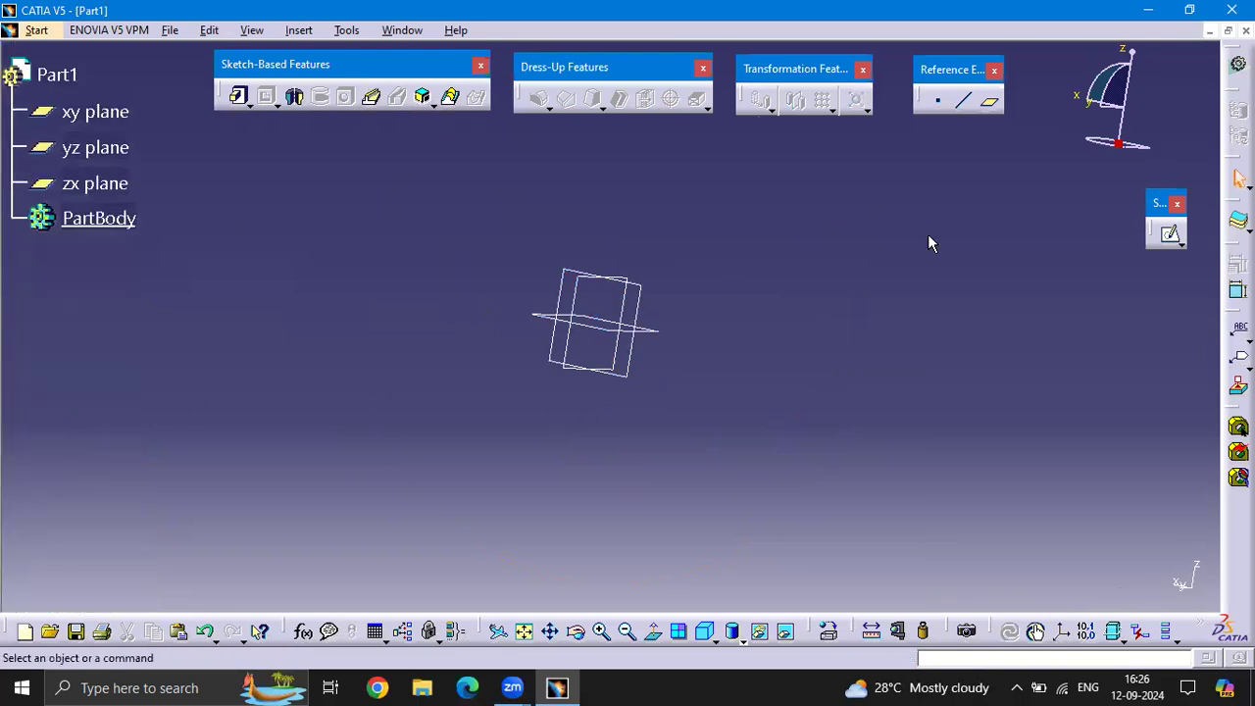
{"action": "middle_click_drag", "start_coordinate": [798, 333], "coordinate": [921, 351]}
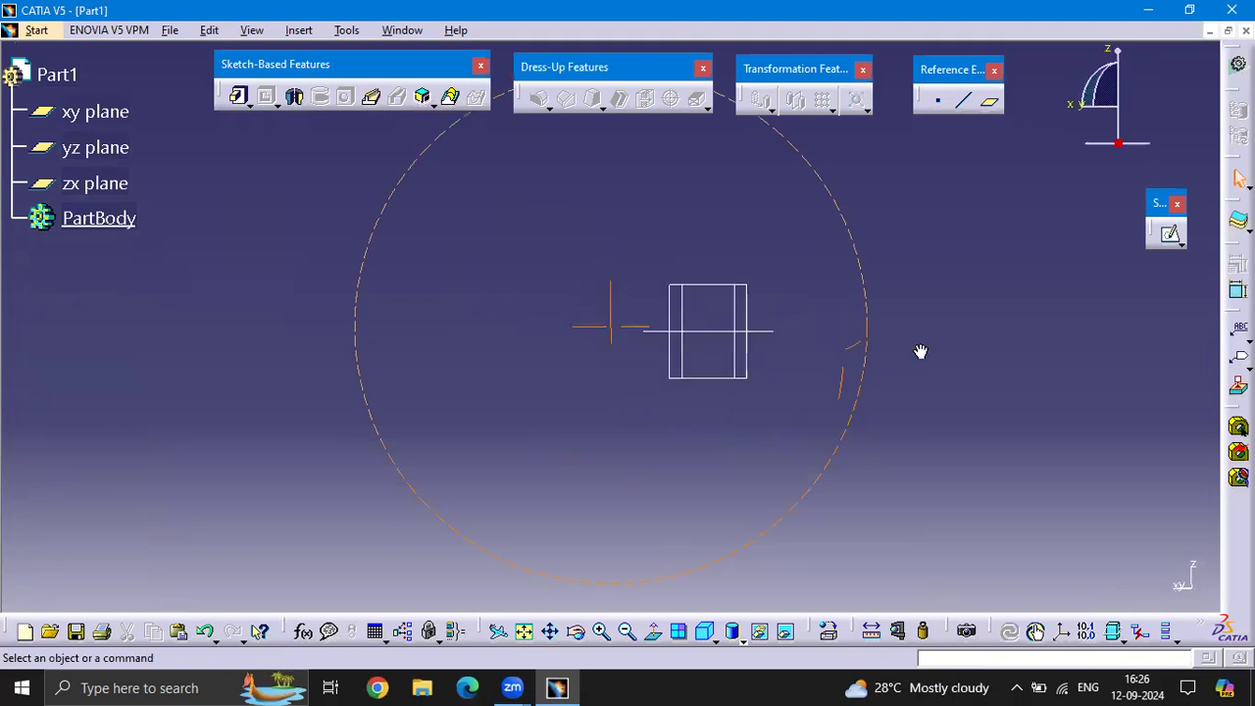
{"action": "middle_click_drag", "start_coordinate": [747, 264], "coordinate": [756, 346]}
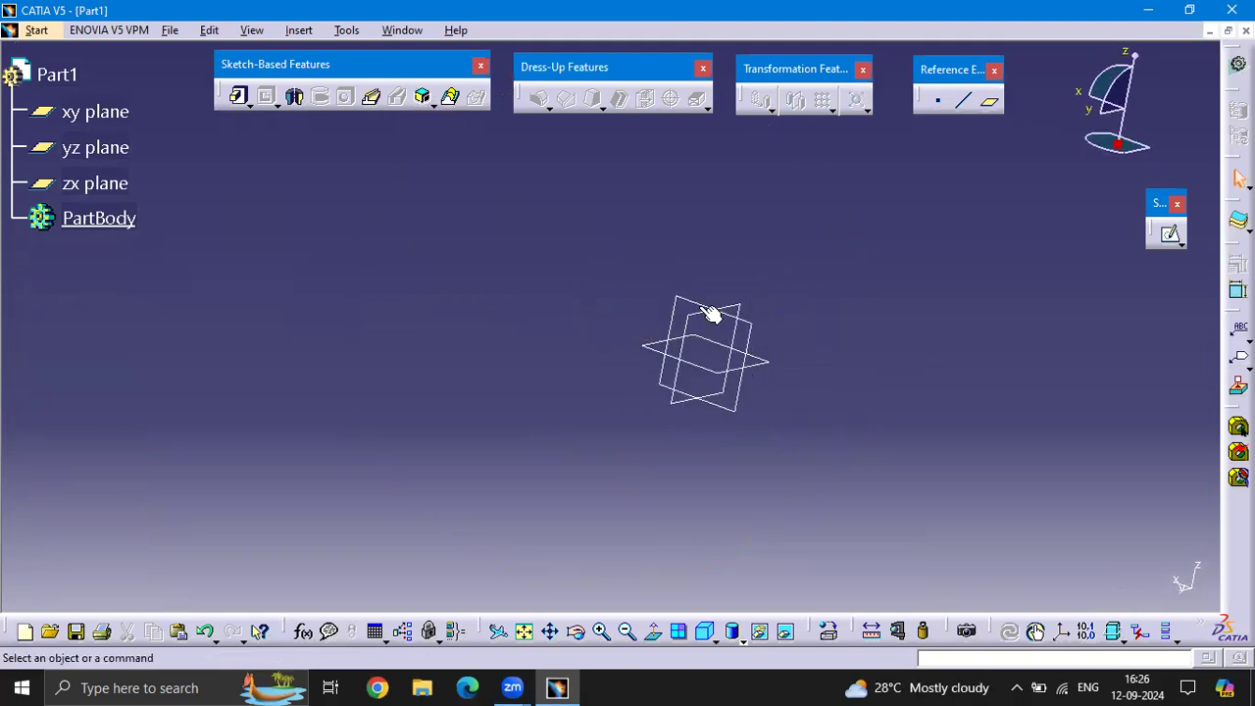
{"action": "left_click", "coordinate": [705, 633]}
{"action": "middle_click_drag", "start_coordinate": [809, 353], "coordinate": [663, 402]}
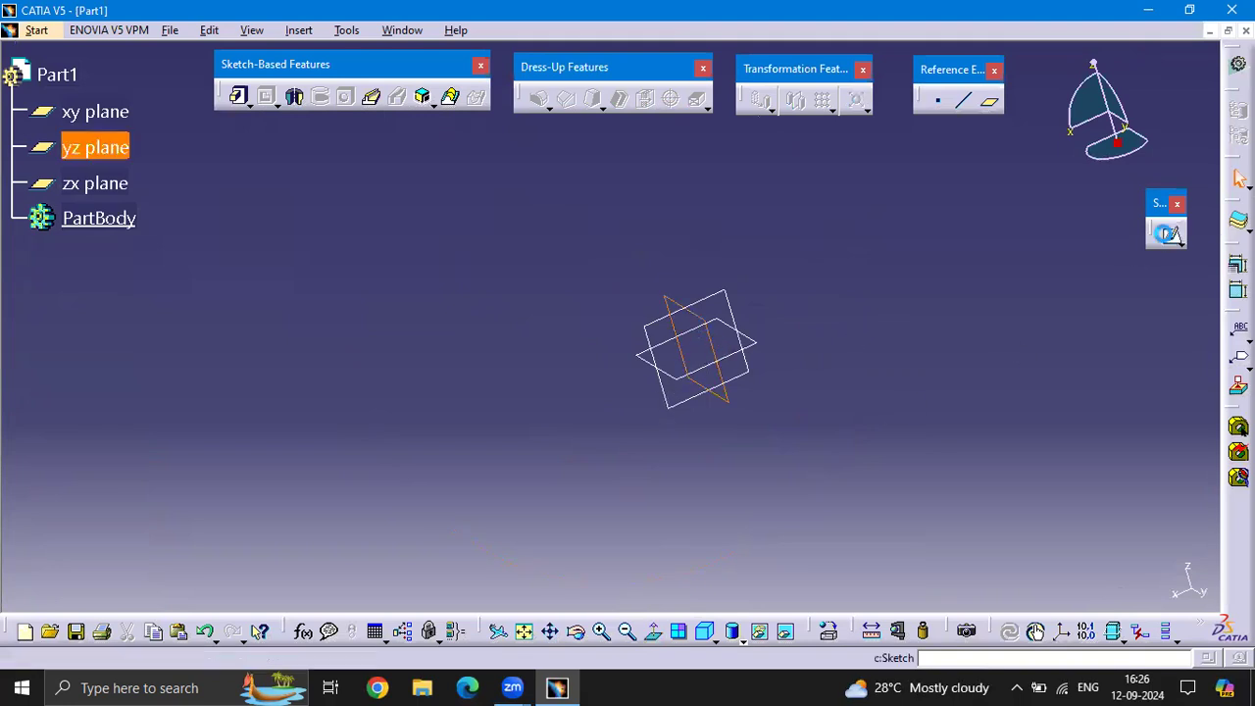
{"action": "left_click", "coordinate": [1170, 233]}
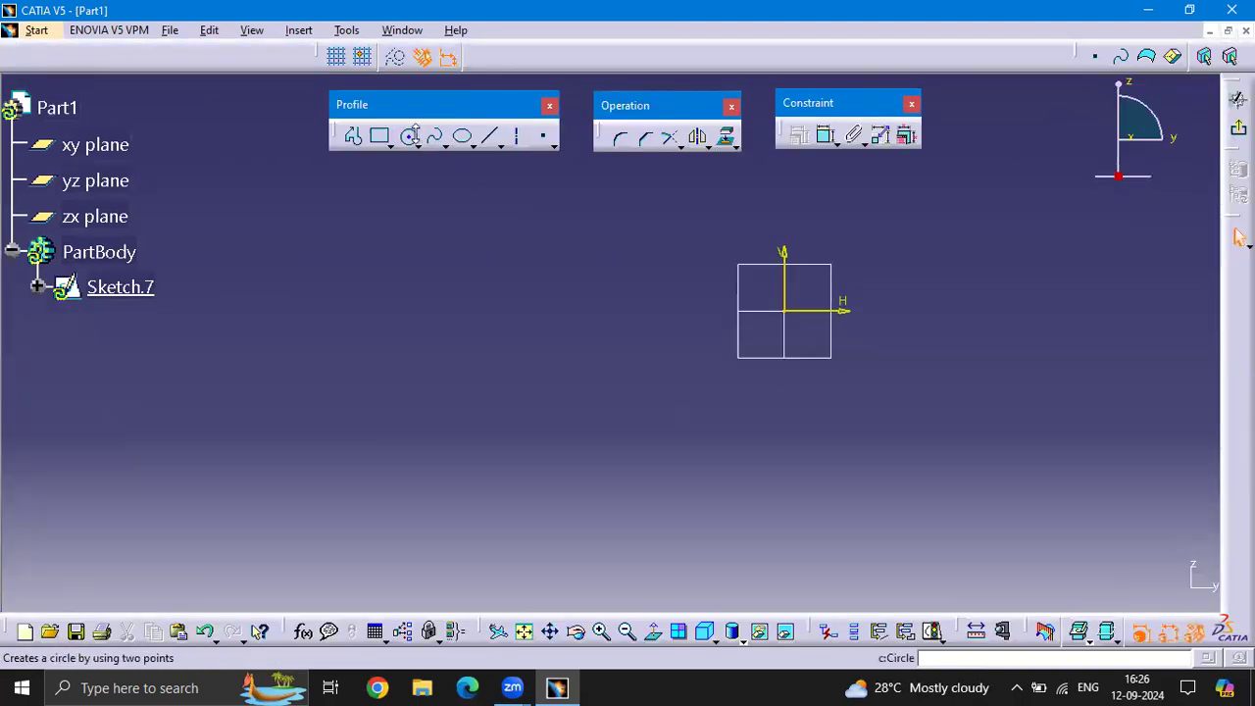
Draw a circle with a radius of about 200 mm centred on the origin, and leave the sketch
{"action": "left_click", "coordinate": [408, 136]}
{"action": "left_click", "coordinate": [784, 310]}
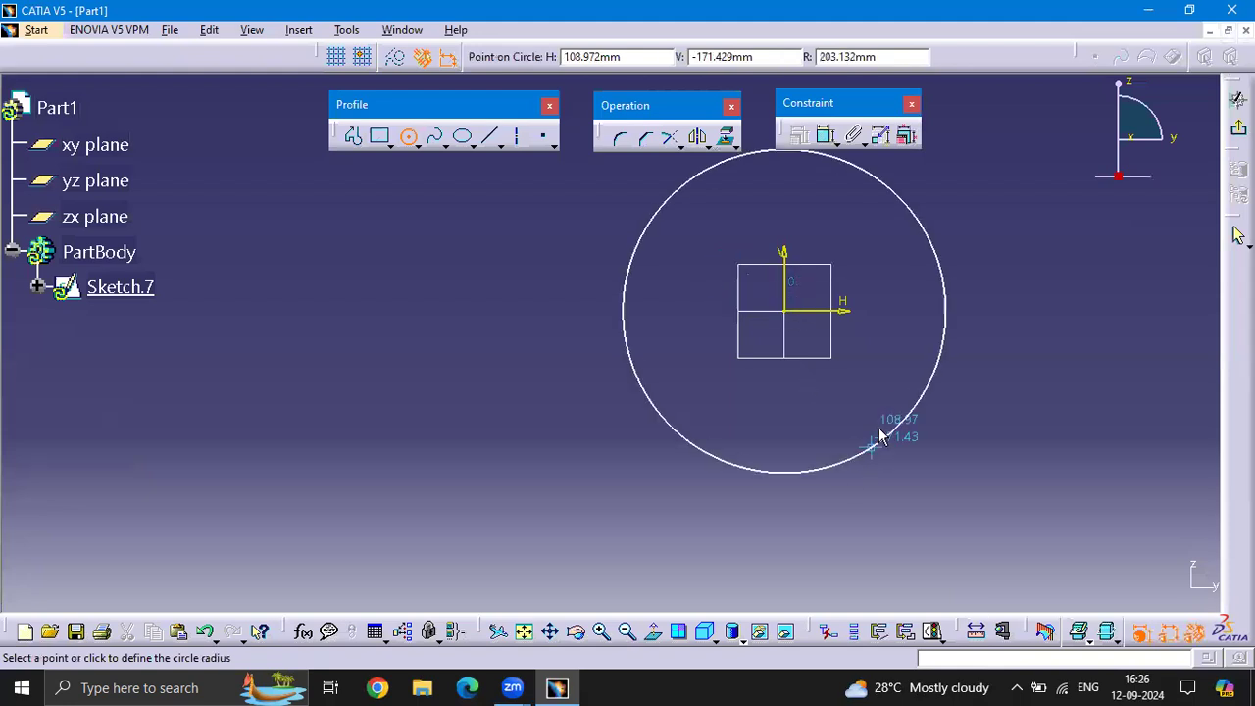
{"action": "left_click", "coordinate": [893, 422]}
{"action": "left_click", "coordinate": [1239, 130]}
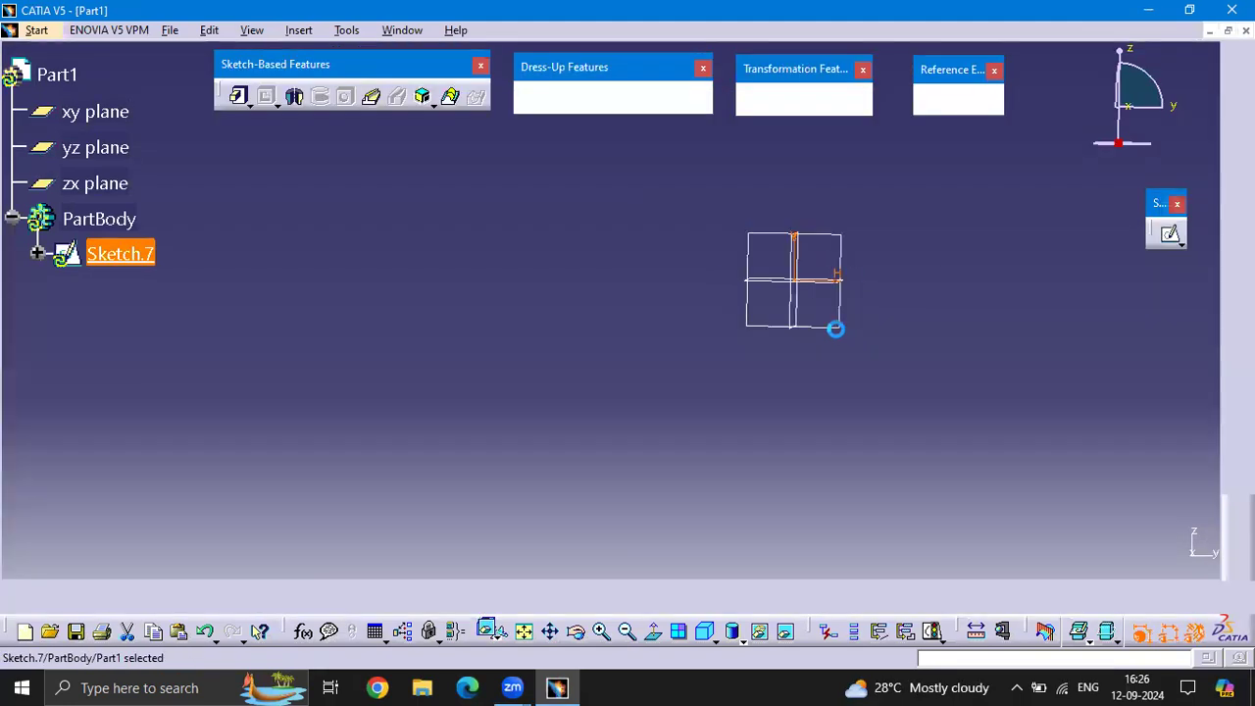
Open a new sketch on the zx plane, perpendicular to the circle's plane
{"action": "mouse_move", "coordinate": [772, 343]}
{"action": "middle_mouse_down"}
{"action": "mouse_move", "coordinate": [787, 362]}
{"action": "mouse_move", "coordinate": [793, 304]}
{"action": "middle_mouse_up"}
{"action": "scroll", "coordinate": [784, 303], "scroll_direction": "up", "scroll_amount": 1}
{"action": "left_click", "coordinate": [731, 307]}
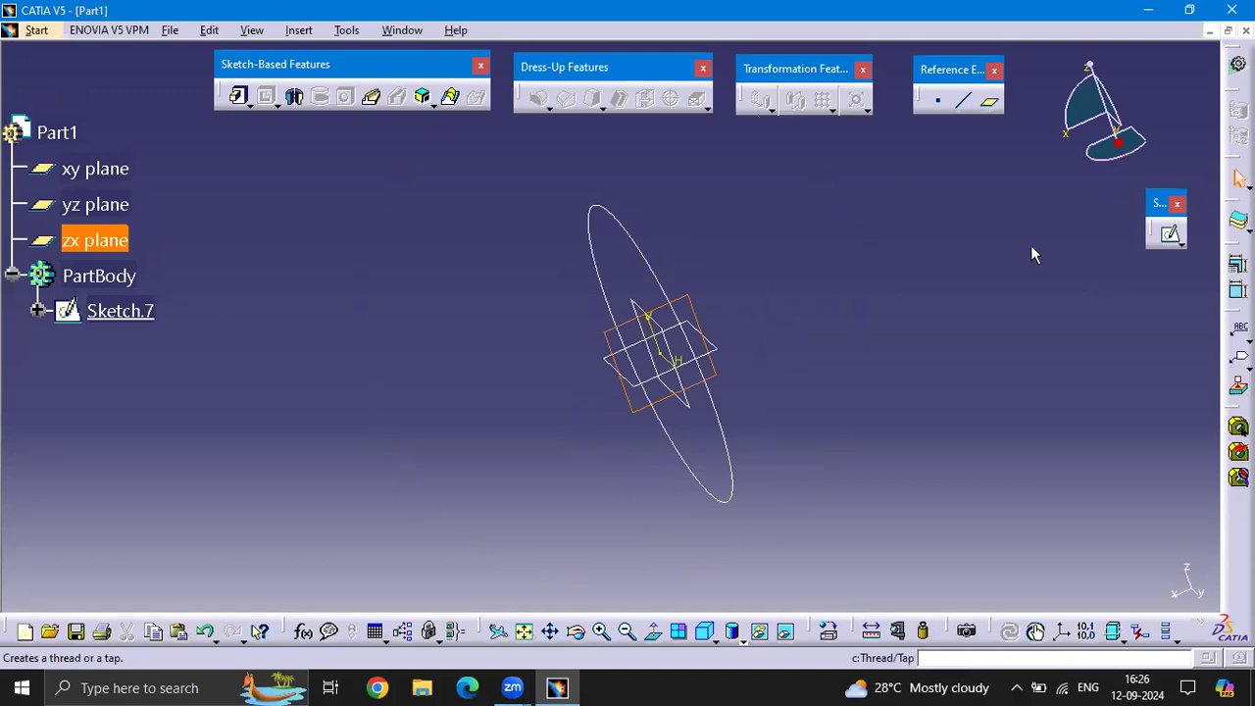
{"action": "left_click", "coordinate": [692, 302]}
{"action": "left_click", "coordinate": [1173, 234]}
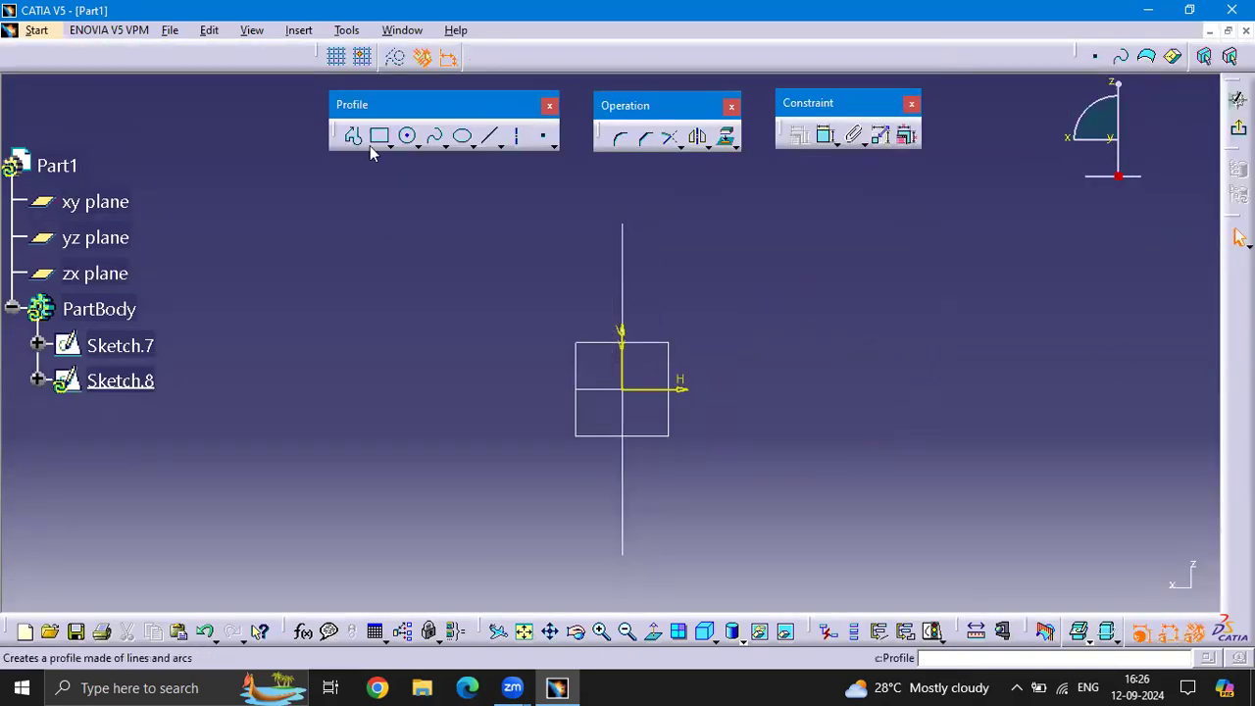
Draw an S-shaped spline through four points starting at the sketch origin, and leave the sketch
{"action": "left_click", "coordinate": [446, 145]}
{"action": "left_click", "coordinate": [467, 157]}
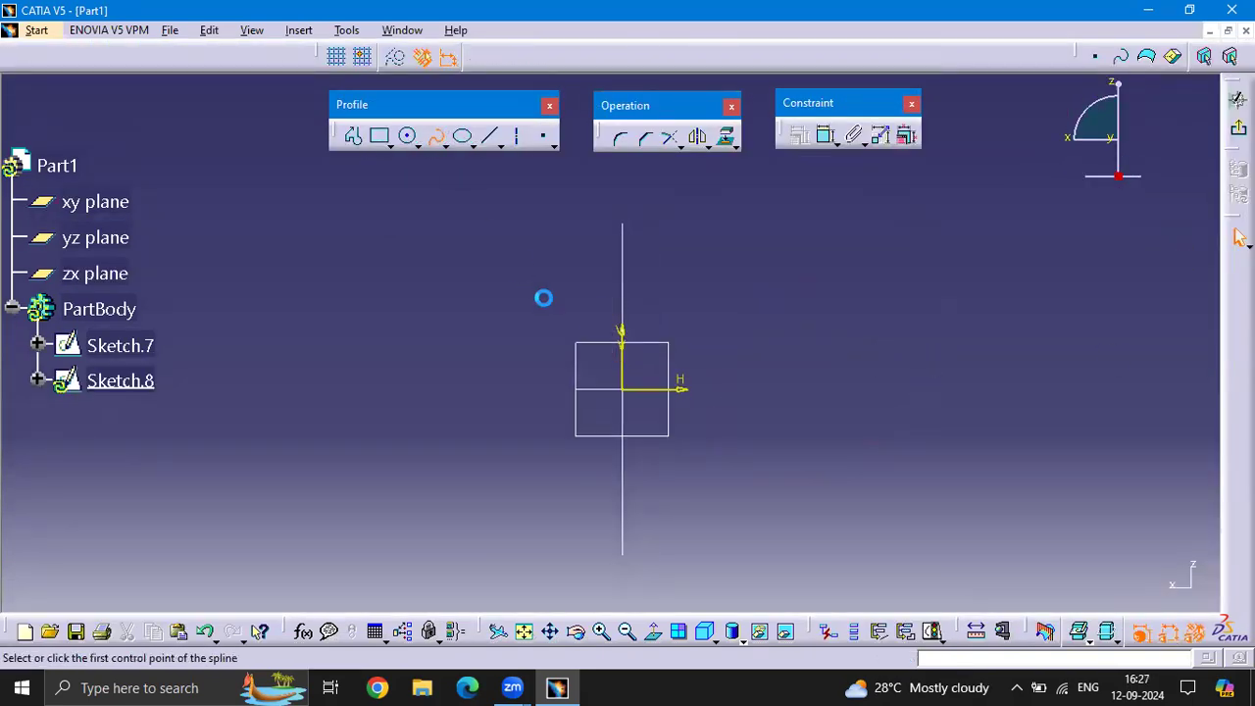
{"action": "left_click", "coordinate": [621, 389]}
{"action": "left_click", "coordinate": [889, 256]}
{"action": "left_click", "coordinate": [1139, 349]}
{"action": "mouse_move", "coordinate": [945, 319]}
{"action": "middle_mouse_down"}
{"action": "mouse_move", "coordinate": [717, 350]}
{"action": "mouse_move", "coordinate": [582, 350]}
{"action": "middle_mouse_up"}
{"action": "left_click", "coordinate": [1161, 265]}
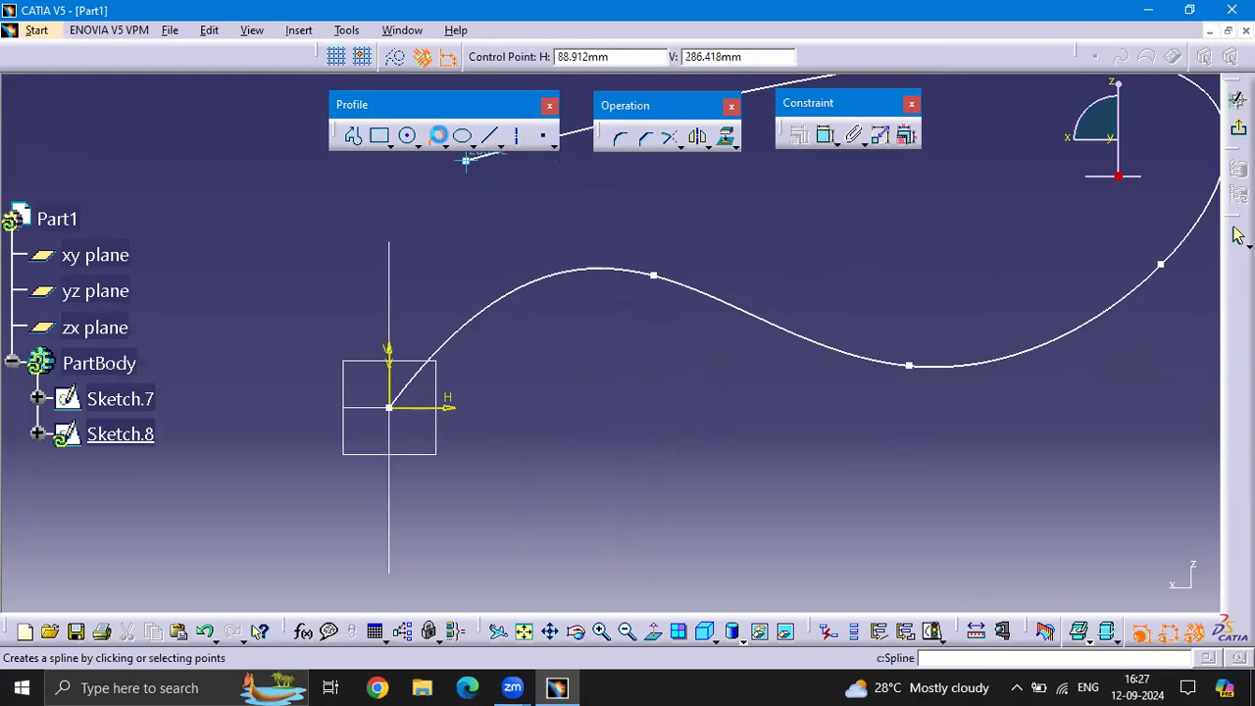
{"action": "left_click", "coordinate": [438, 136]}
{"action": "middle_click_drag", "start_coordinate": [719, 242], "coordinate": [790, 302]}
{"action": "scroll", "coordinate": [790, 302], "scroll_direction": "up", "scroll_amount": 1}
{"action": "left_click", "coordinate": [790, 302]}
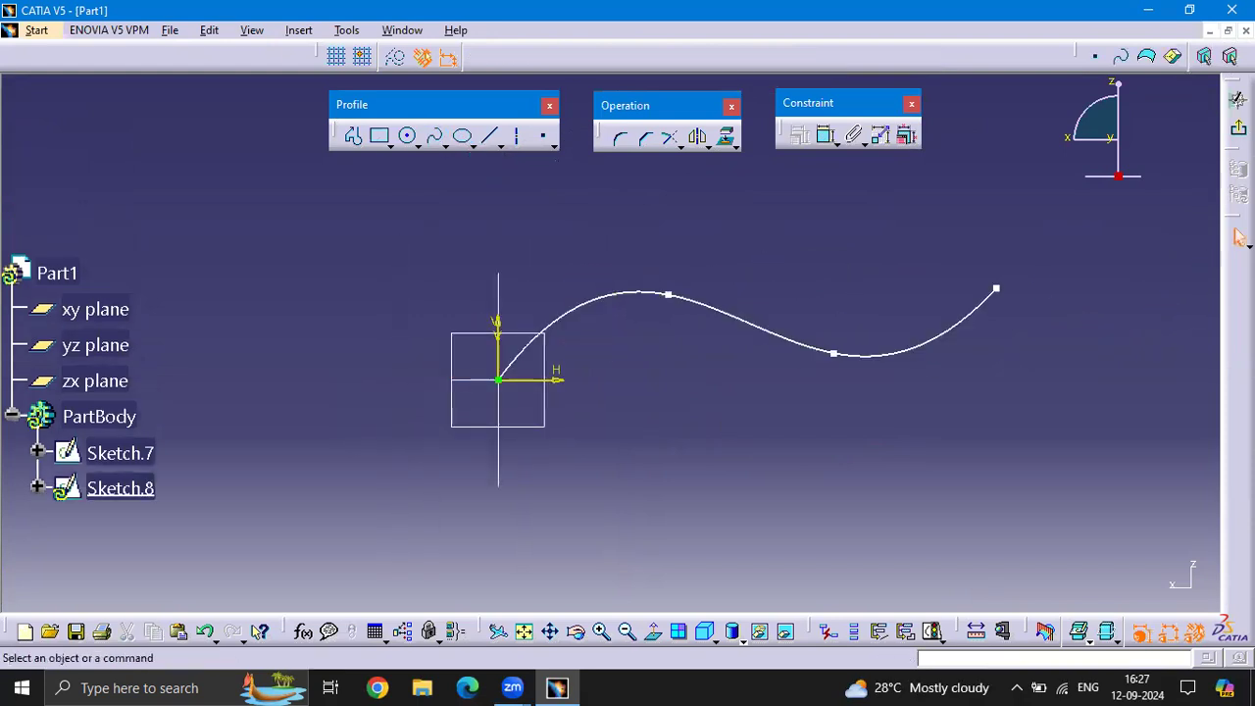
{"action": "left_click", "coordinate": [1240, 129]}
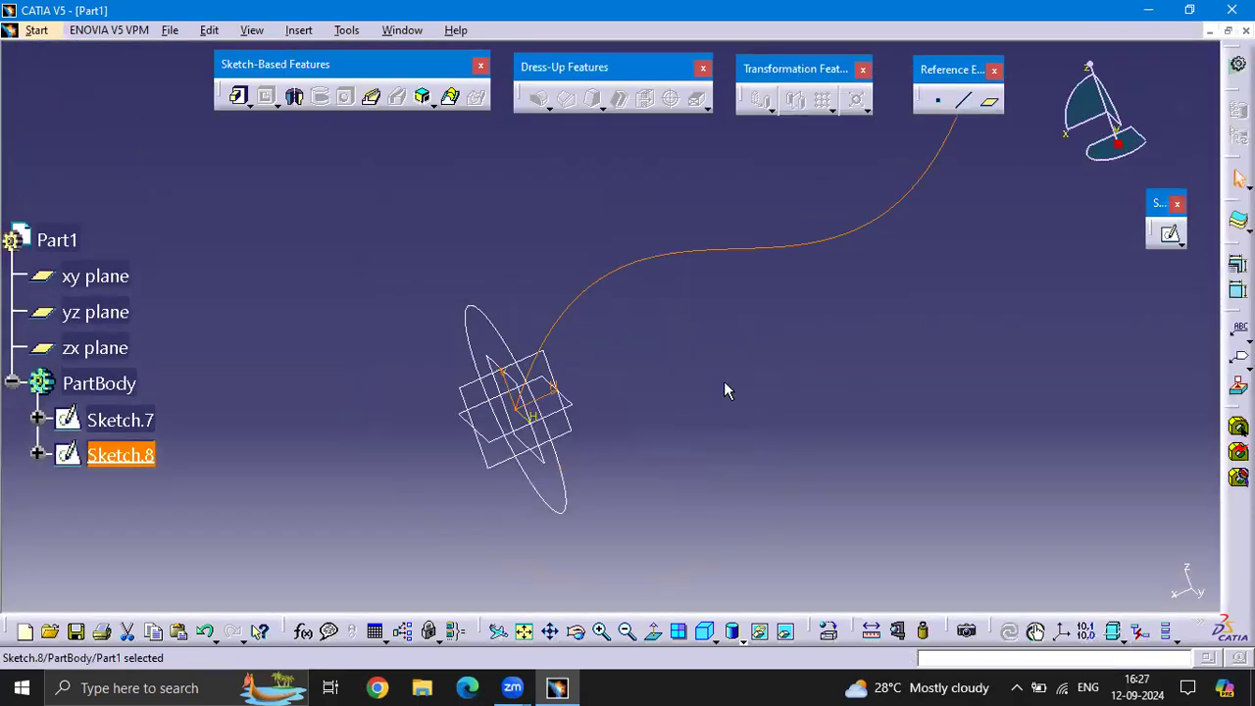
Create a rib with the circle sketch as profile and the spline sketch as center curve, keeping the Keep angle control
{"action": "middle_click_drag", "start_coordinate": [566, 242], "coordinate": [570, 279]}
{"action": "left_click", "coordinate": [377, 98]}
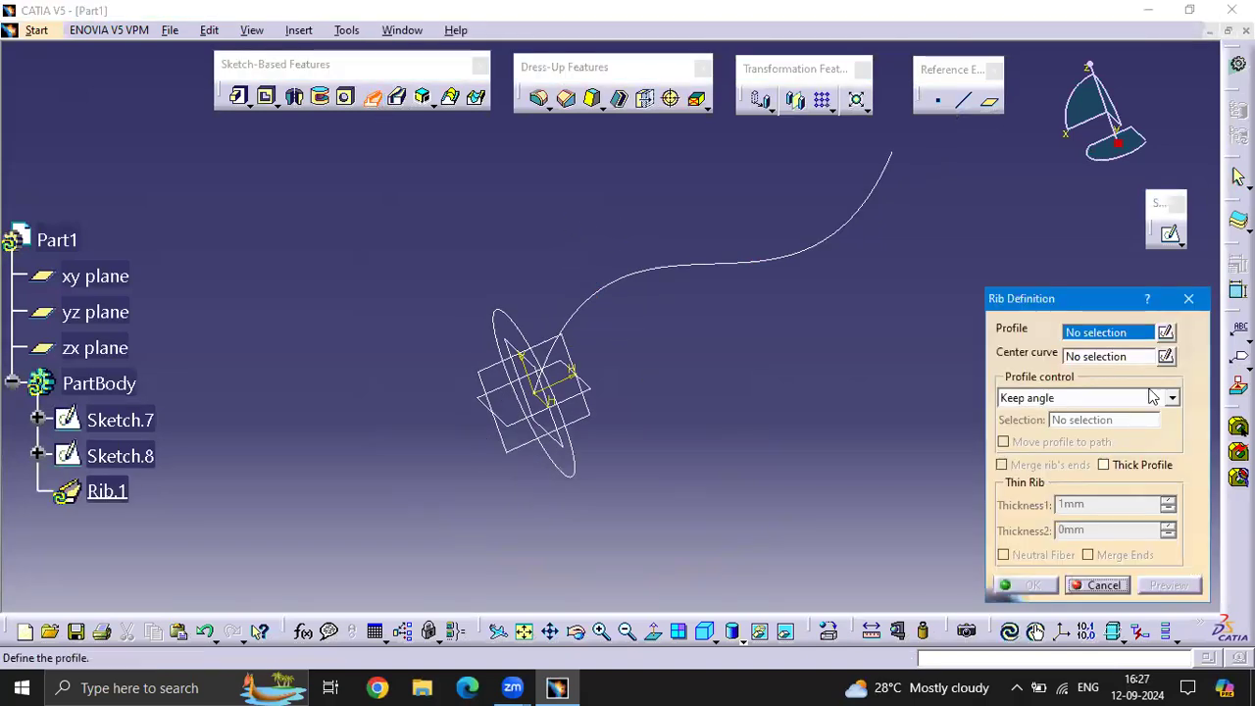
{"action": "left_click", "coordinate": [531, 326]}
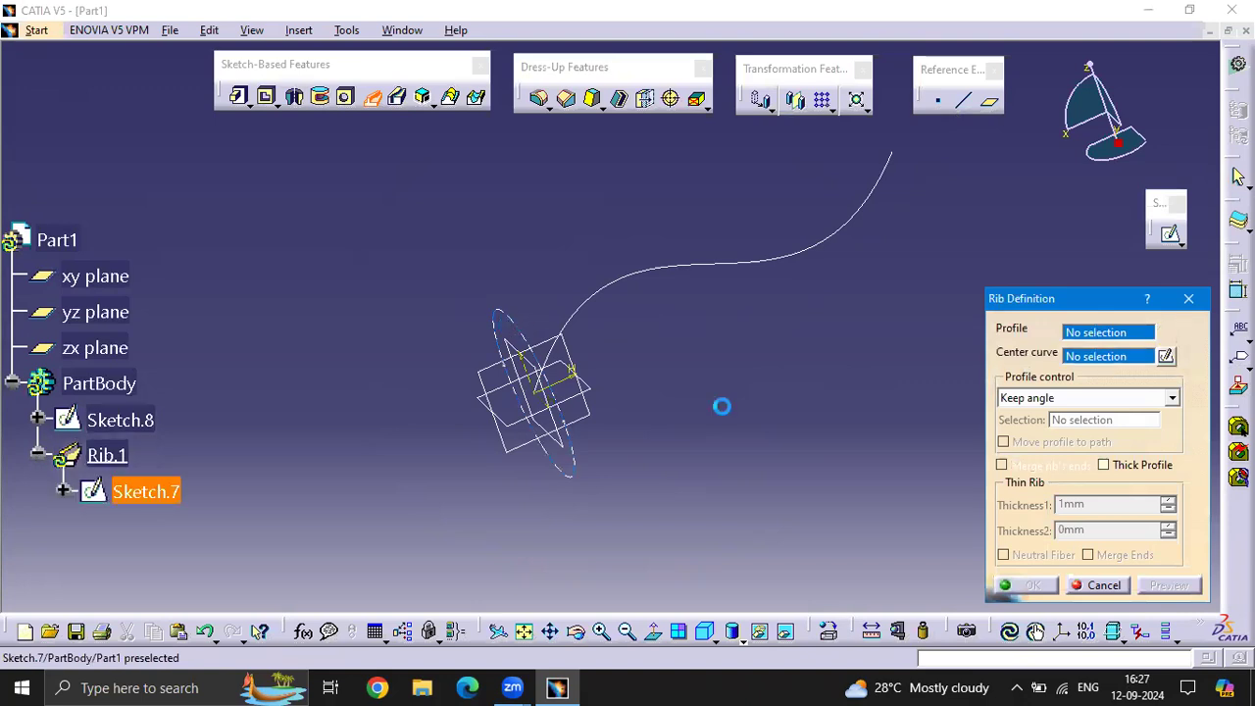
{"action": "left_click", "coordinate": [673, 268]}
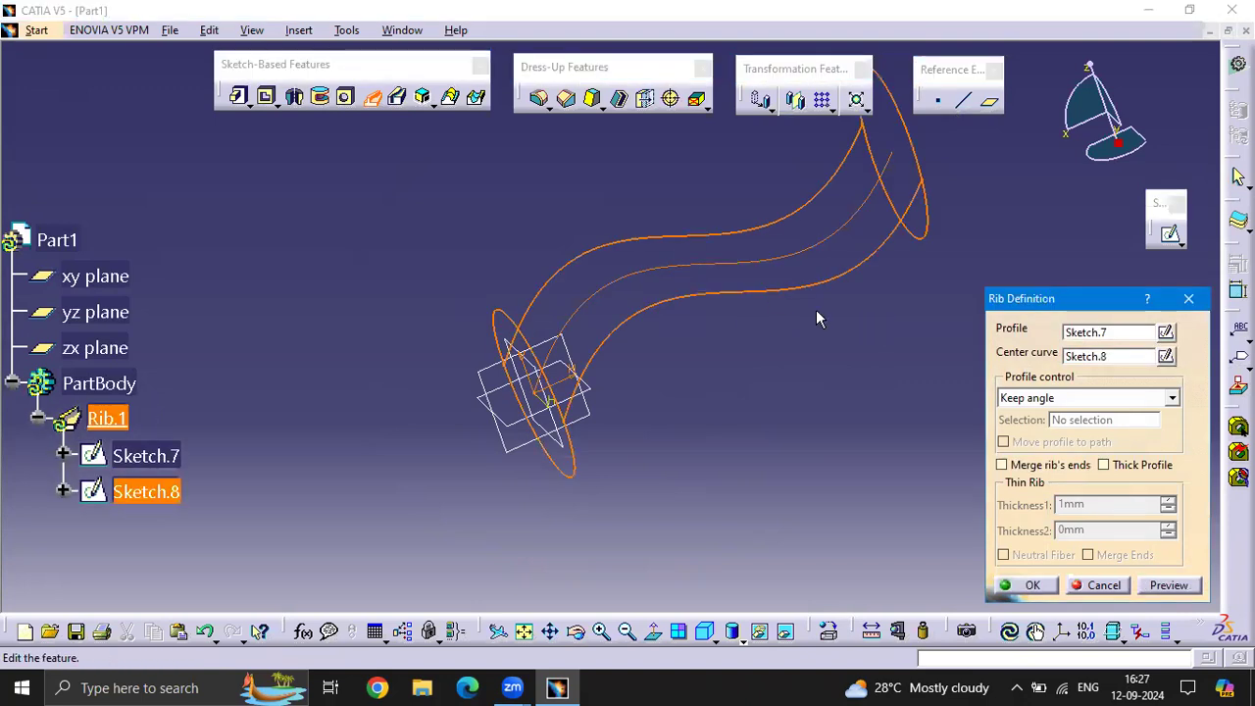
{"action": "mouse_move", "coordinate": [773, 364]}
{"action": "middle_mouse_down"}
{"action": "mouse_move", "coordinate": [703, 345]}
{"action": "mouse_move", "coordinate": [735, 384]}
{"action": "middle_mouse_up"}
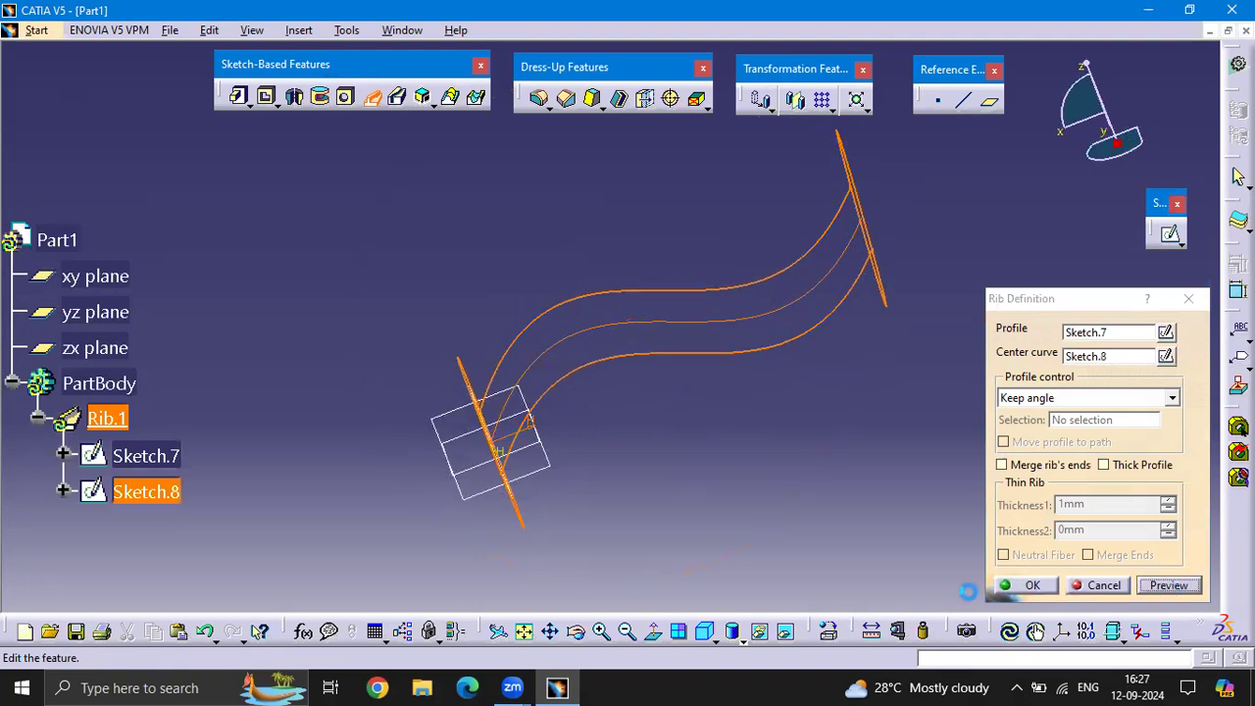
{"action": "left_click", "coordinate": [1027, 585]}
{"action": "middle_click_drag", "start_coordinate": [727, 445], "coordinate": [897, 279]}
{"action": "scroll", "coordinate": [106, 421], "scroll_direction": "down", "scroll_amount": 3}
{"action": "scroll", "coordinate": [103, 417], "scroll_direction": "down", "scroll_amount": 2}
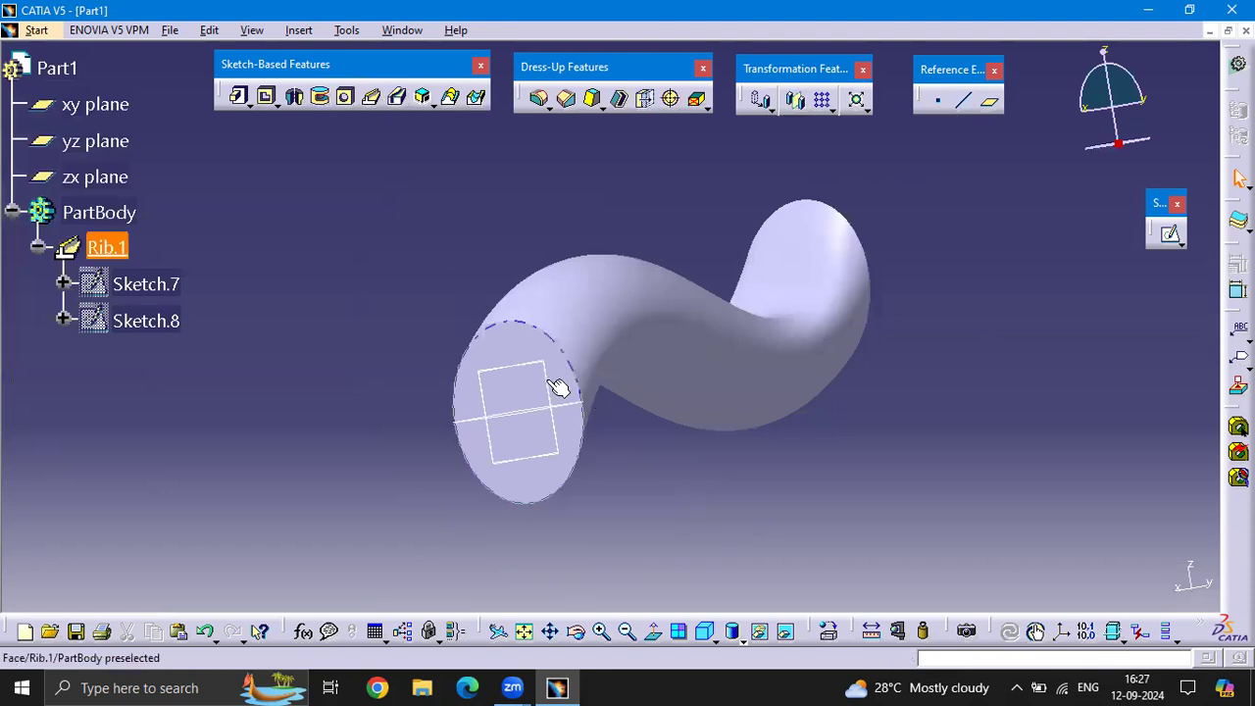
{"action": "left_click", "coordinate": [1169, 234]}
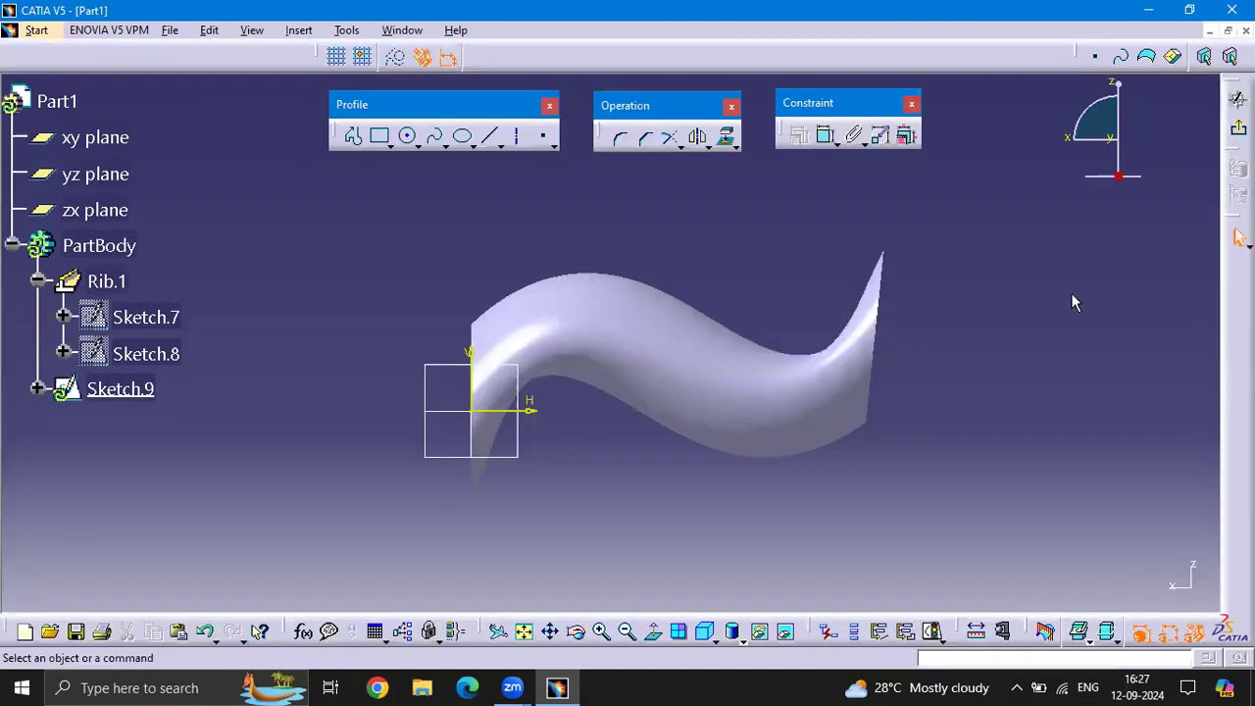
{"action": "middle_click_drag", "start_coordinate": [453, 284], "coordinate": [572, 199]}
{"action": "left_click", "coordinate": [1237, 99]}
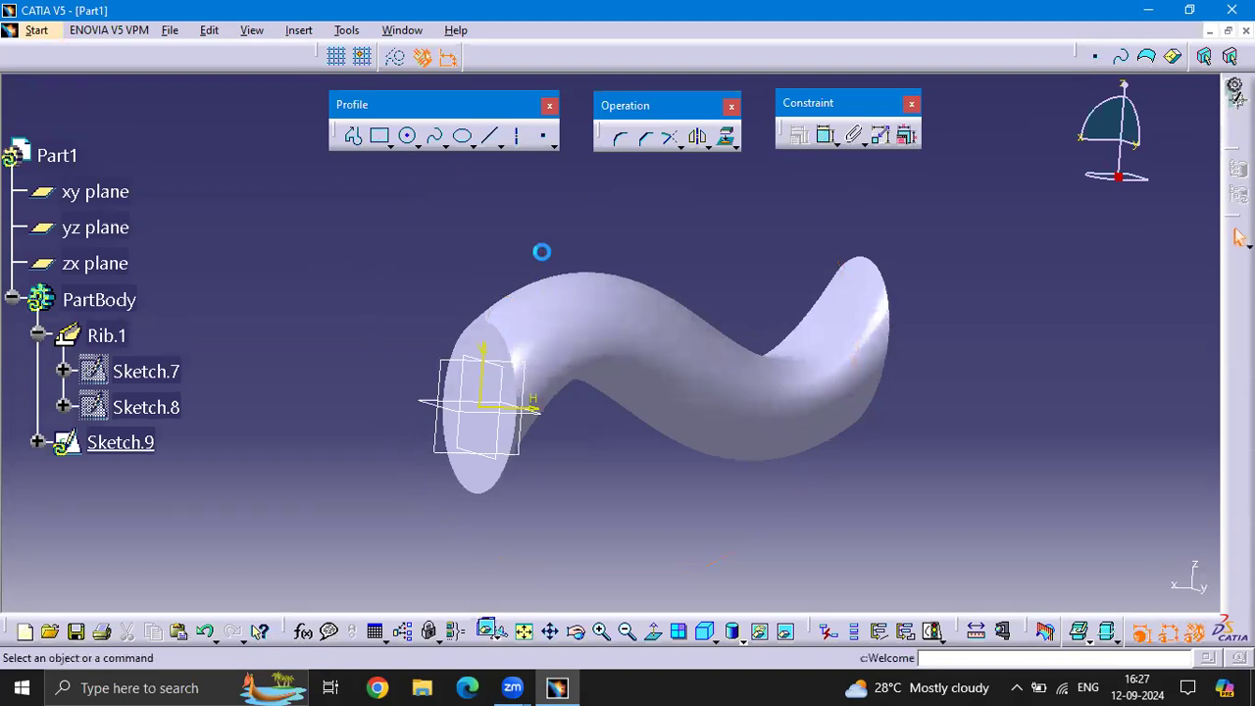
On the yz plane, sketch a small circle centred on the origin within the rib's end face, and leave the sketch
{"action": "middle_click_drag", "start_coordinate": [406, 313], "coordinate": [703, 442]}
{"action": "left_click", "coordinate": [574, 422]}
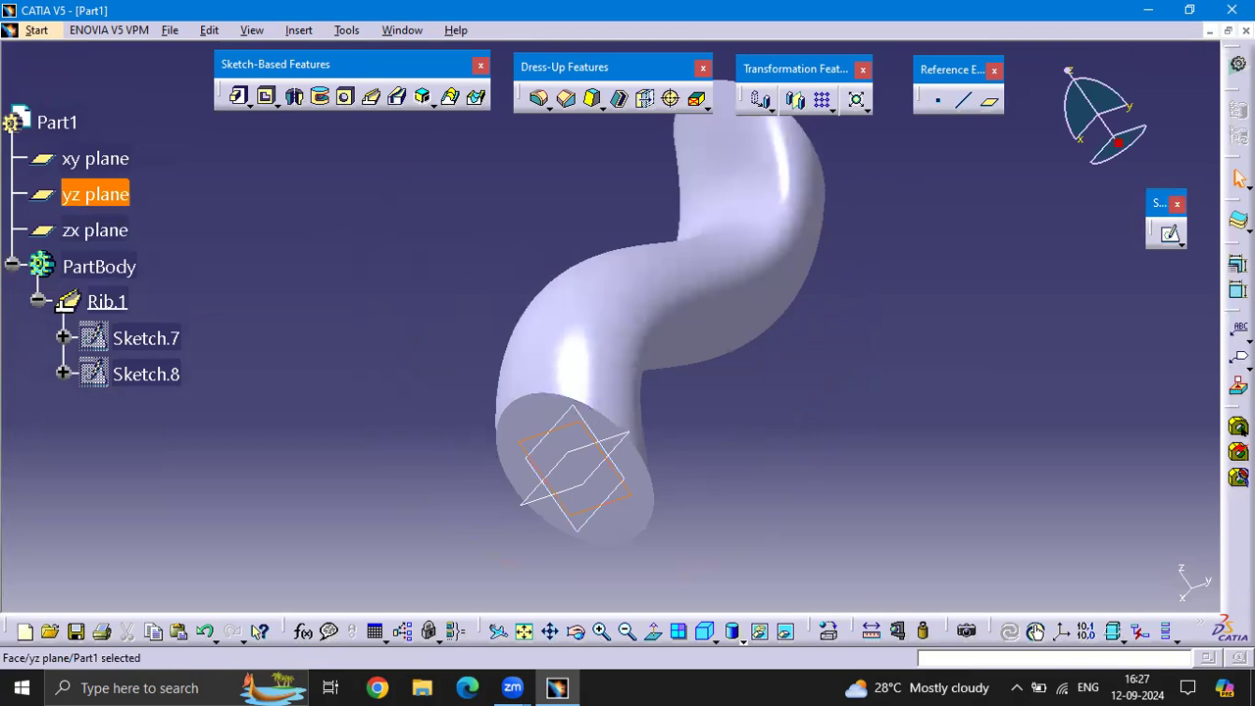
{"action": "left_click", "coordinate": [1170, 236]}
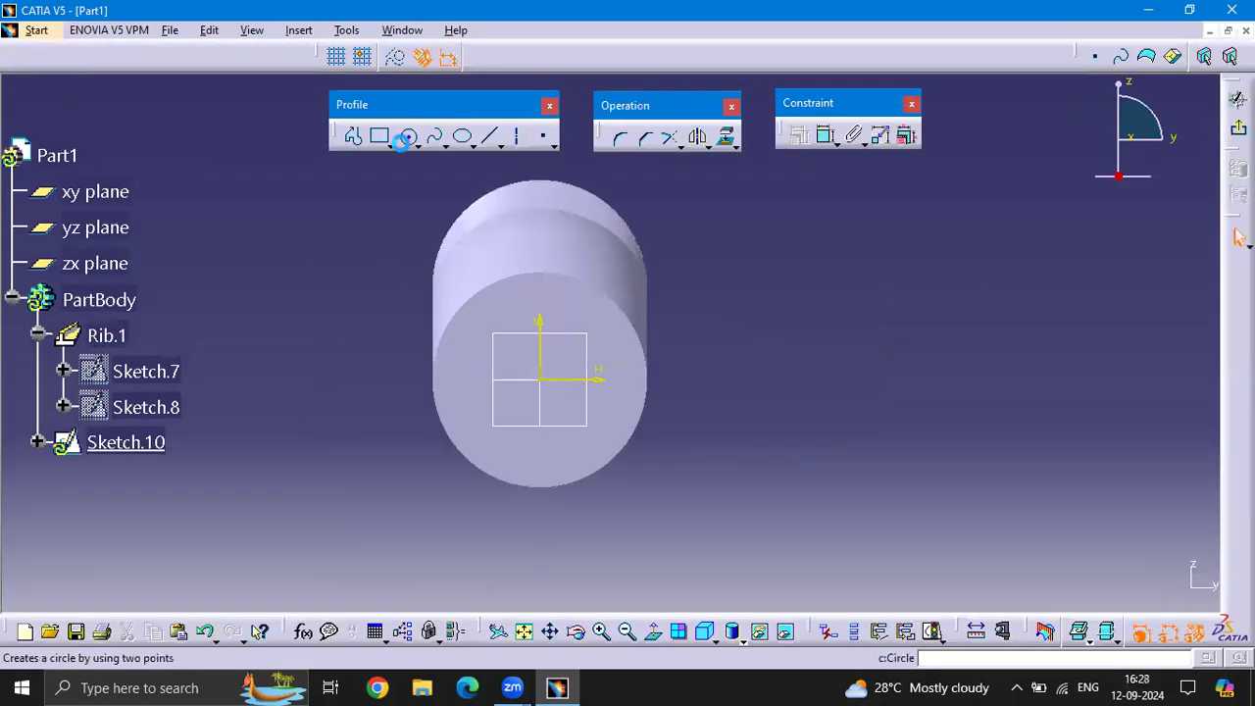
{"action": "left_click", "coordinate": [407, 135]}
{"action": "left_click", "coordinate": [547, 381]}
{"action": "left_click", "coordinate": [583, 399]}
{"action": "left_click", "coordinate": [1238, 238]}
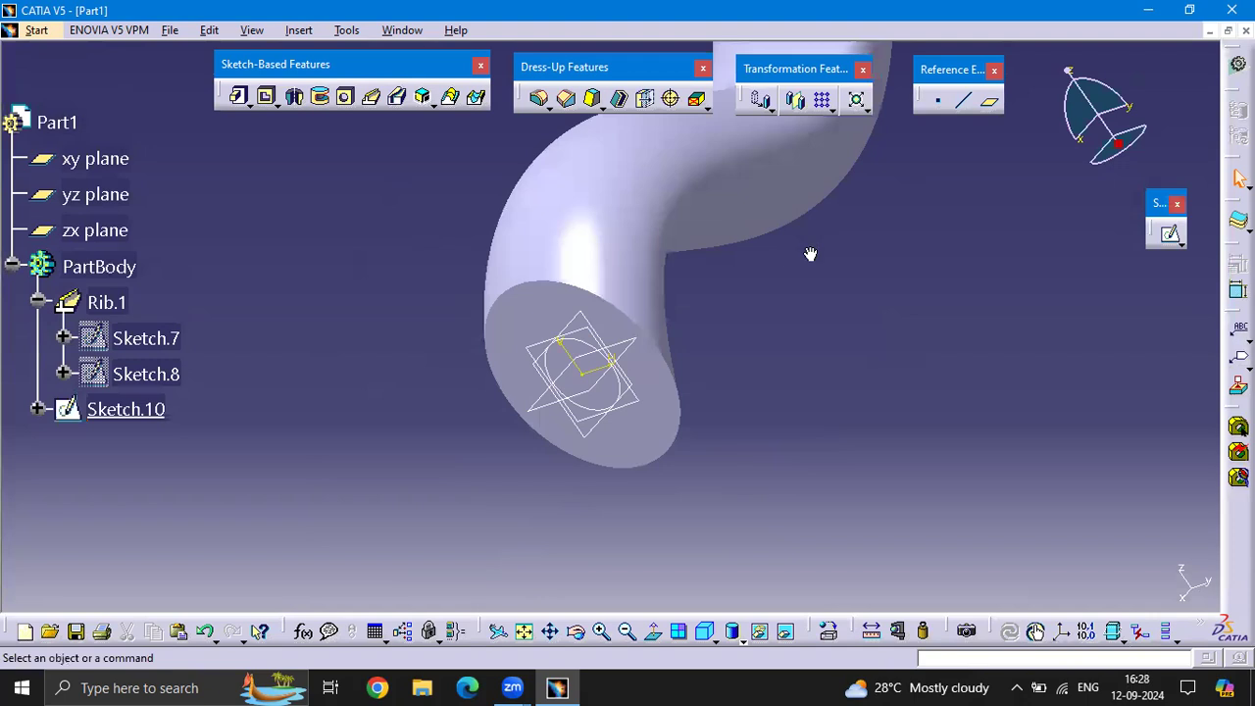
Cut a slot through the rib with the small circle as profile and the rib's spline, Sketch.8, as center curve
{"action": "middle_click_drag", "start_coordinate": [810, 254], "coordinate": [751, 391]}
{"action": "scroll", "coordinate": [751, 391], "scroll_direction": "up", "scroll_amount": 1}
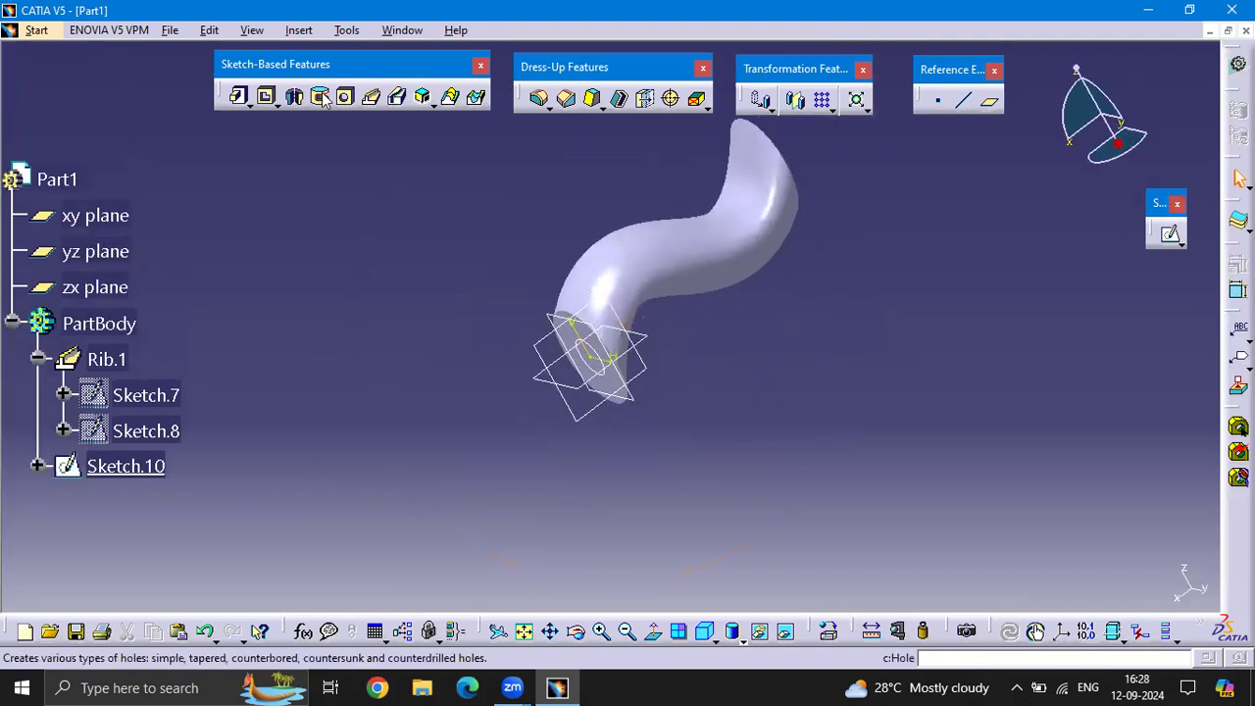
{"action": "left_click", "coordinate": [398, 96]}
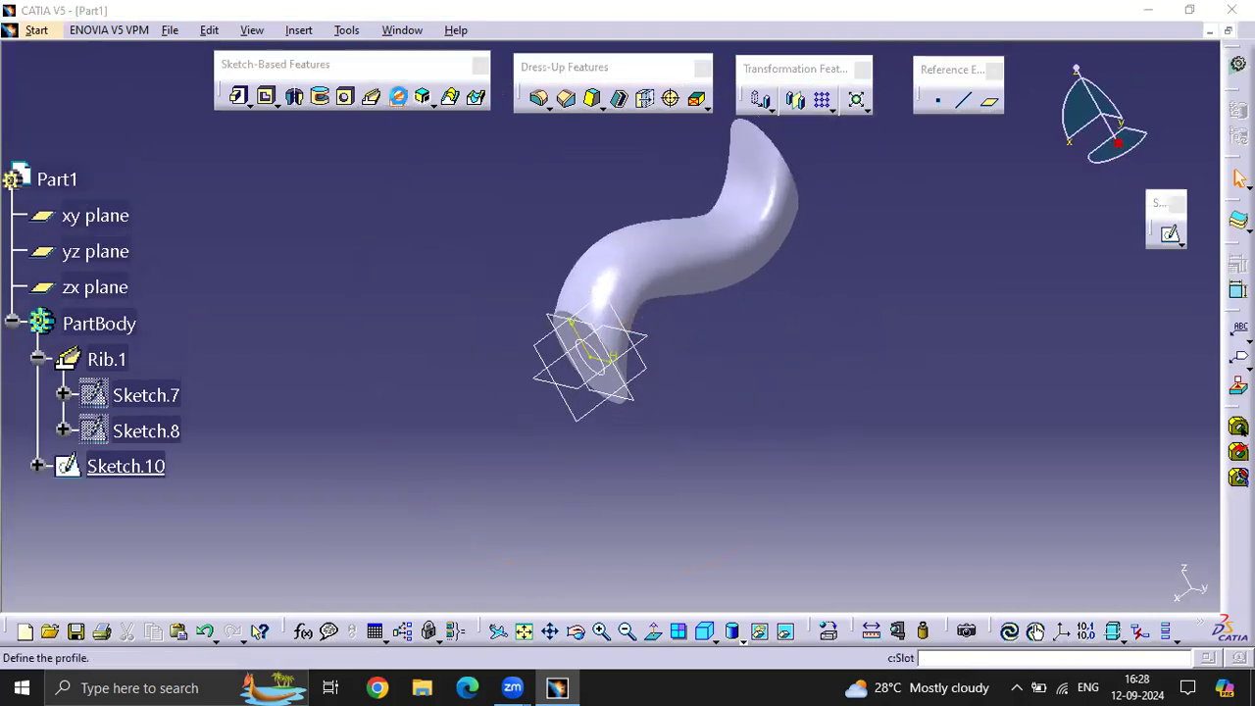
{"action": "left_click", "coordinate": [609, 358]}
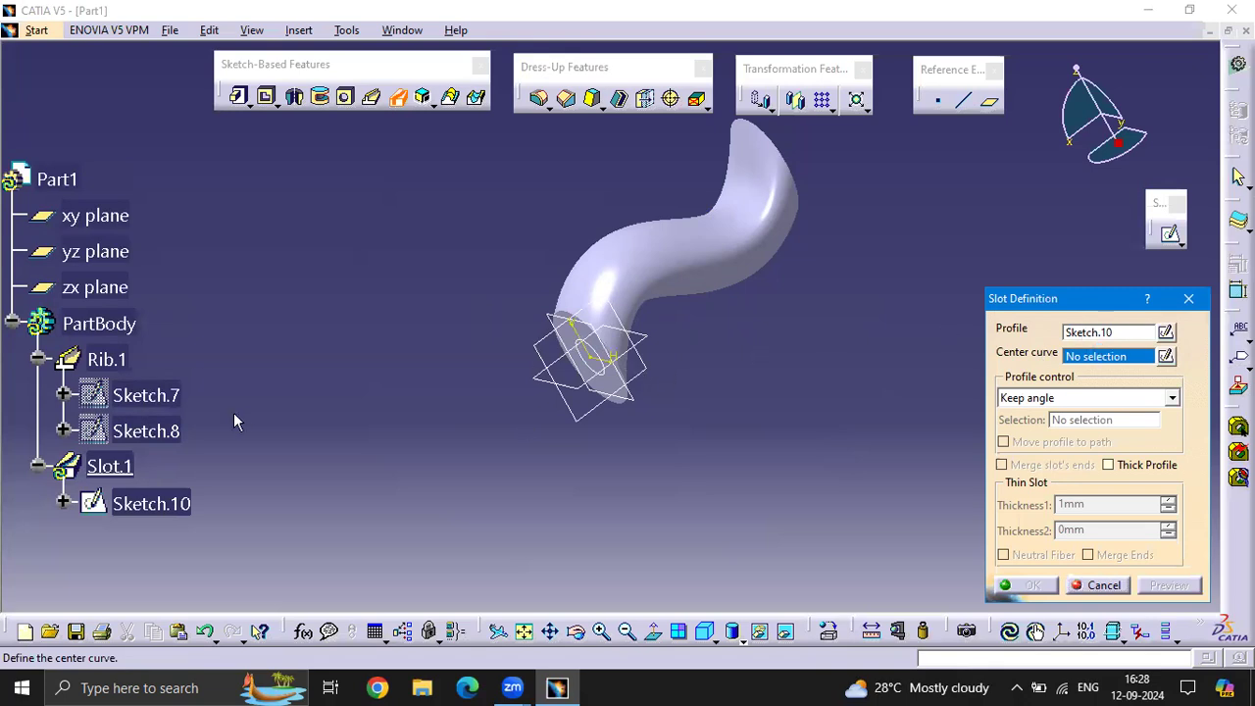
{"action": "scroll", "coordinate": [193, 423], "scroll_direction": "down", "scroll_amount": 3}
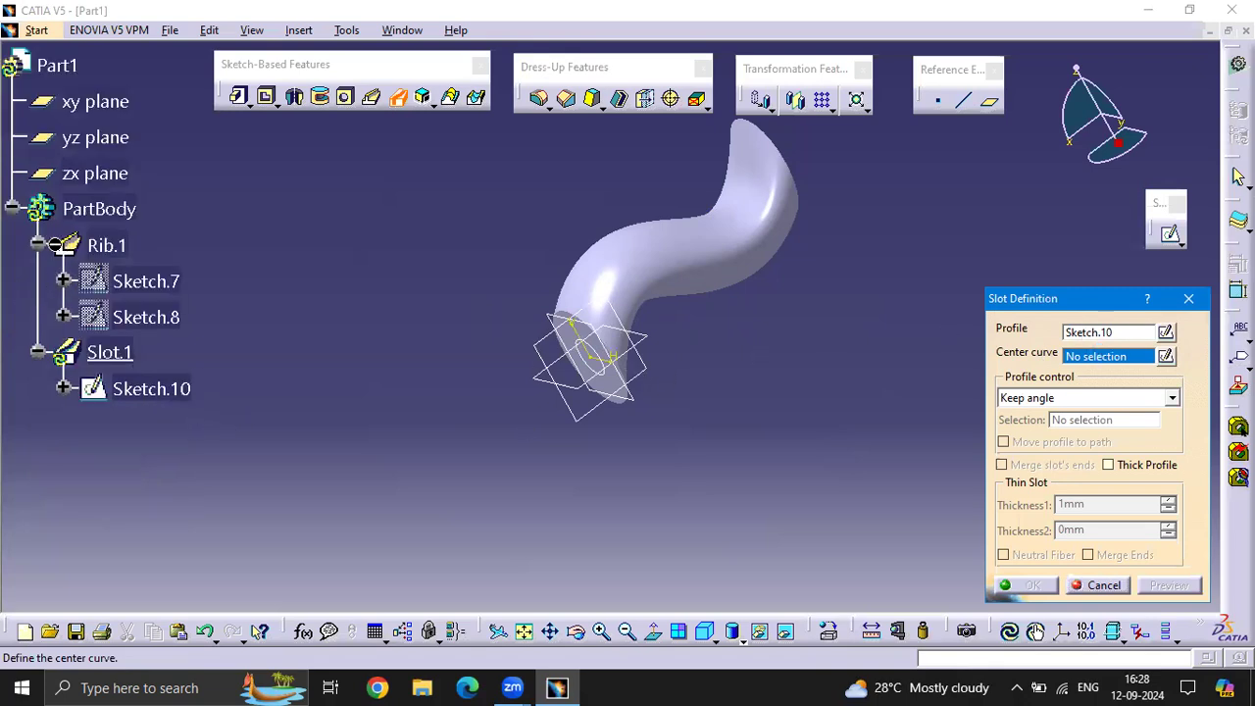
{"action": "left_click", "coordinate": [147, 319]}
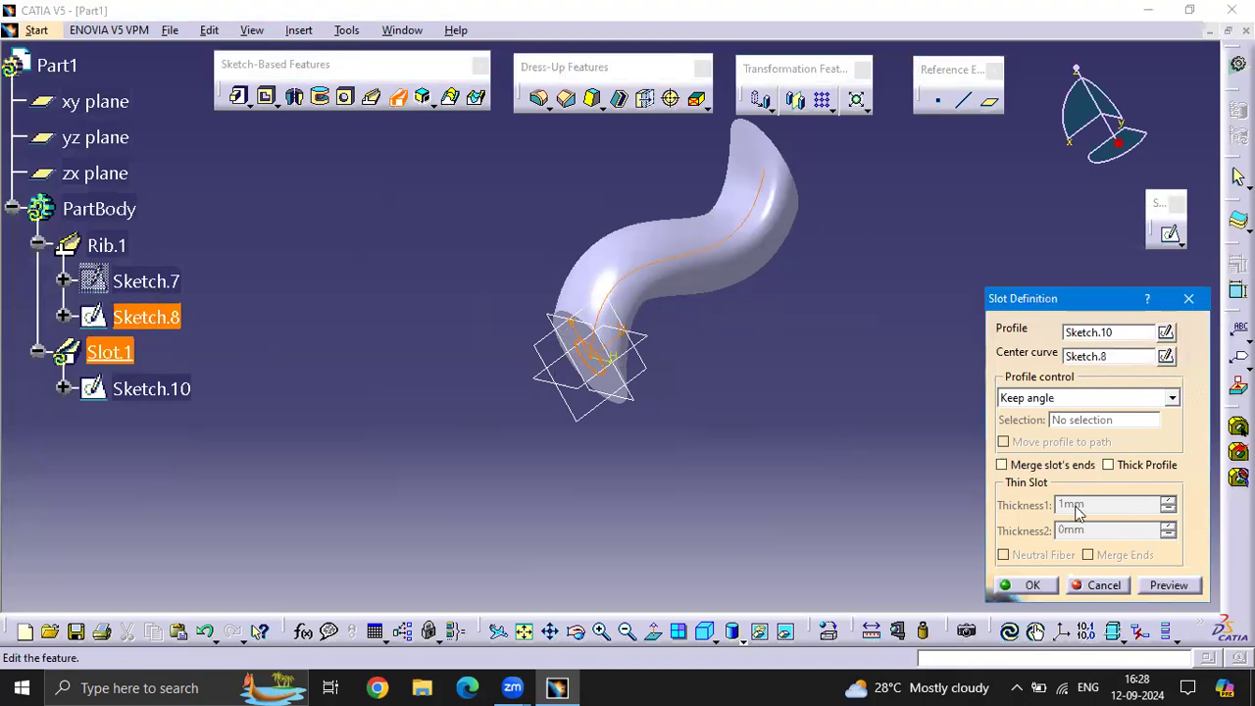
{"action": "left_click", "coordinate": [1167, 586]}
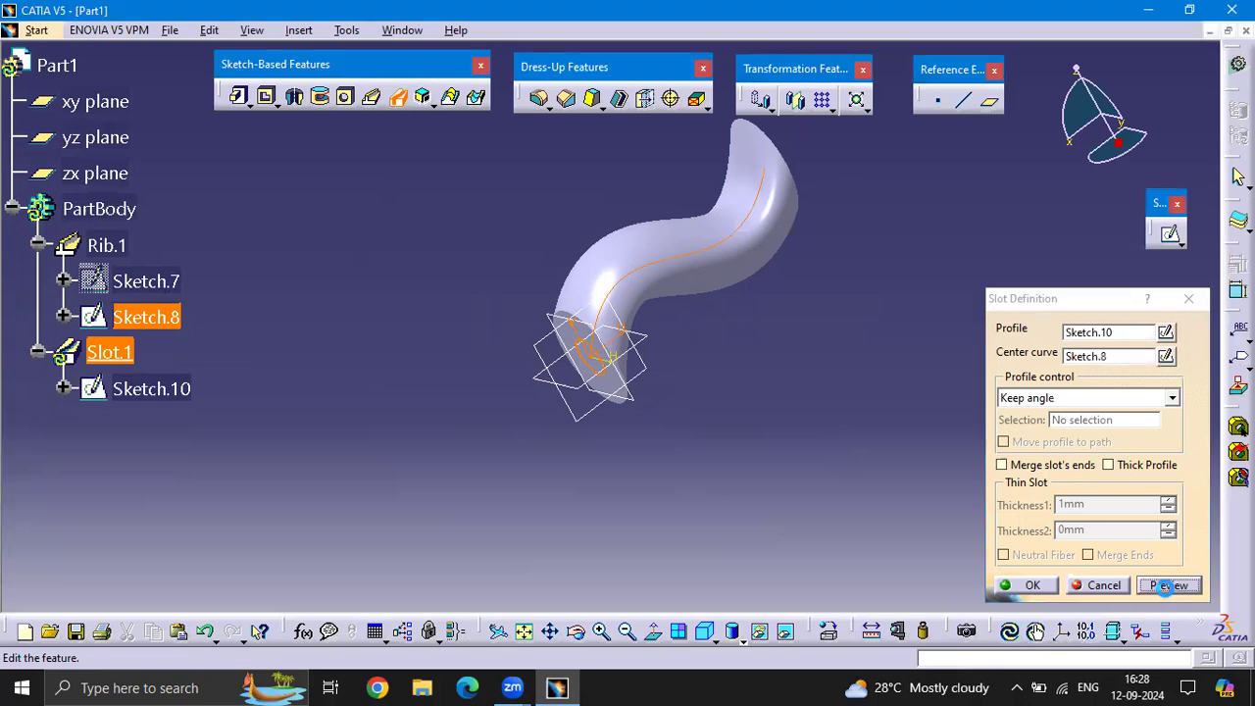
{"action": "left_click", "coordinate": [1033, 585]}
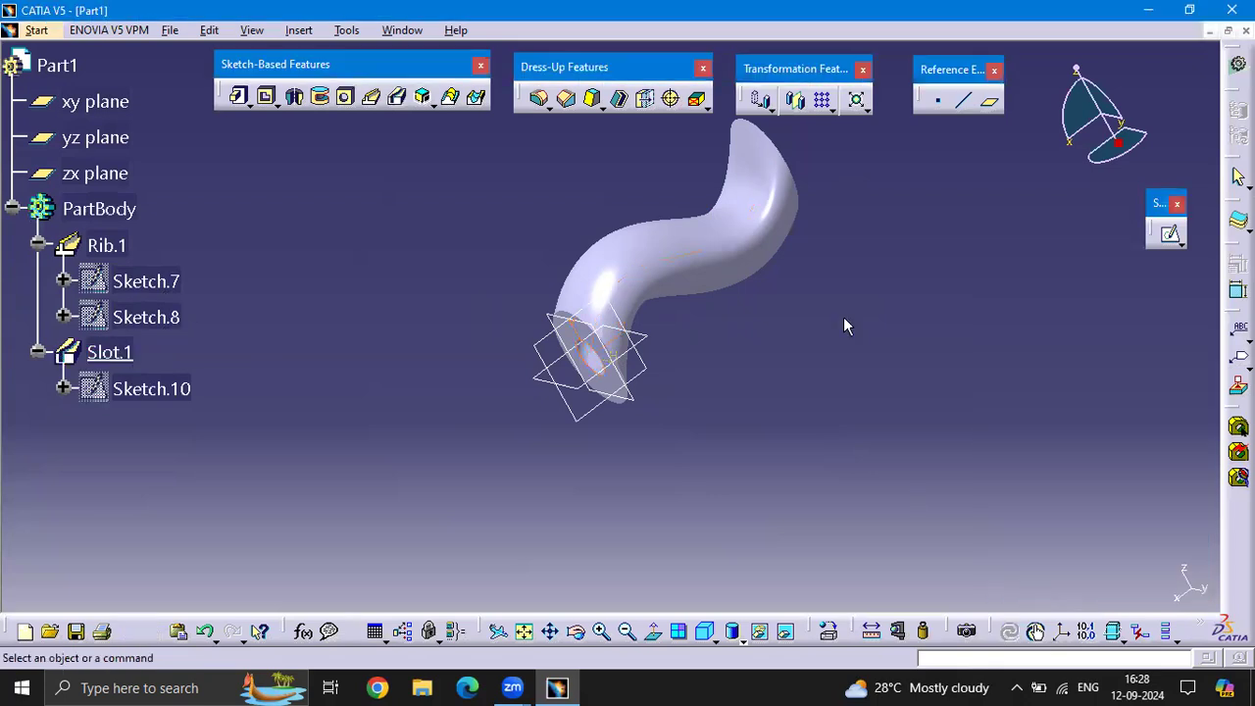
Select the whole slotted rib and delete all its features and sketches, emptying the part body
{"action": "middle_click_drag", "start_coordinate": [758, 324], "coordinate": [662, 273]}
{"action": "middle_click_drag", "start_coordinate": [547, 261], "coordinate": [640, 270]}
{"action": "scroll", "coordinate": [639, 270], "scroll_direction": "up", "scroll_amount": 1}
{"action": "left_click_drag", "start_coordinate": [896, 482], "coordinate": [458, 224]}
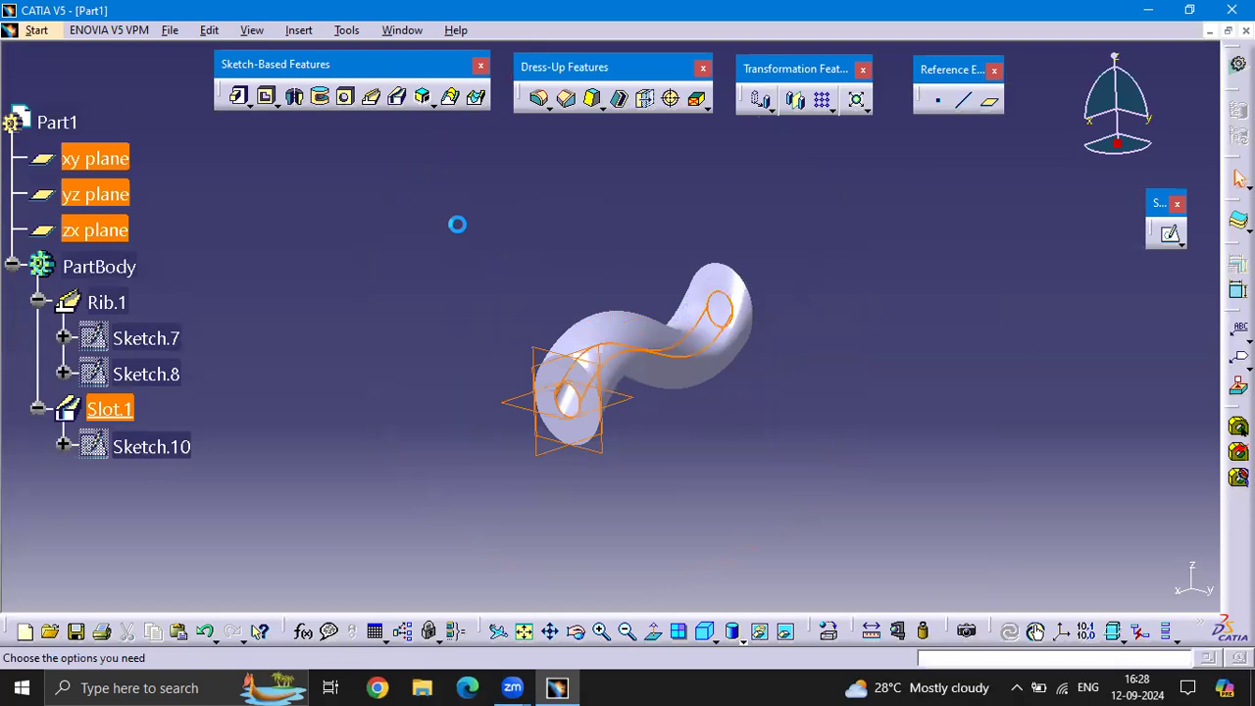
{"action": "key", "text": "Delete"}
{"action": "key", "text": "Return"}
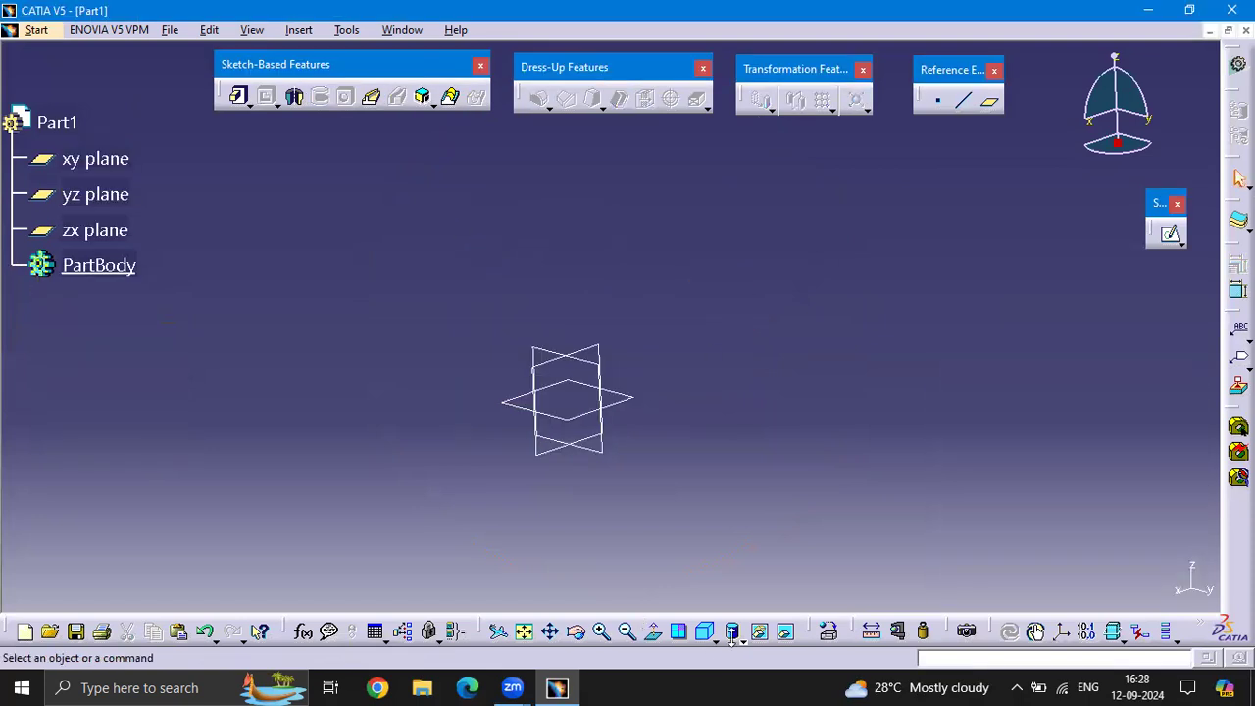
{"action": "left_click", "coordinate": [654, 632]}
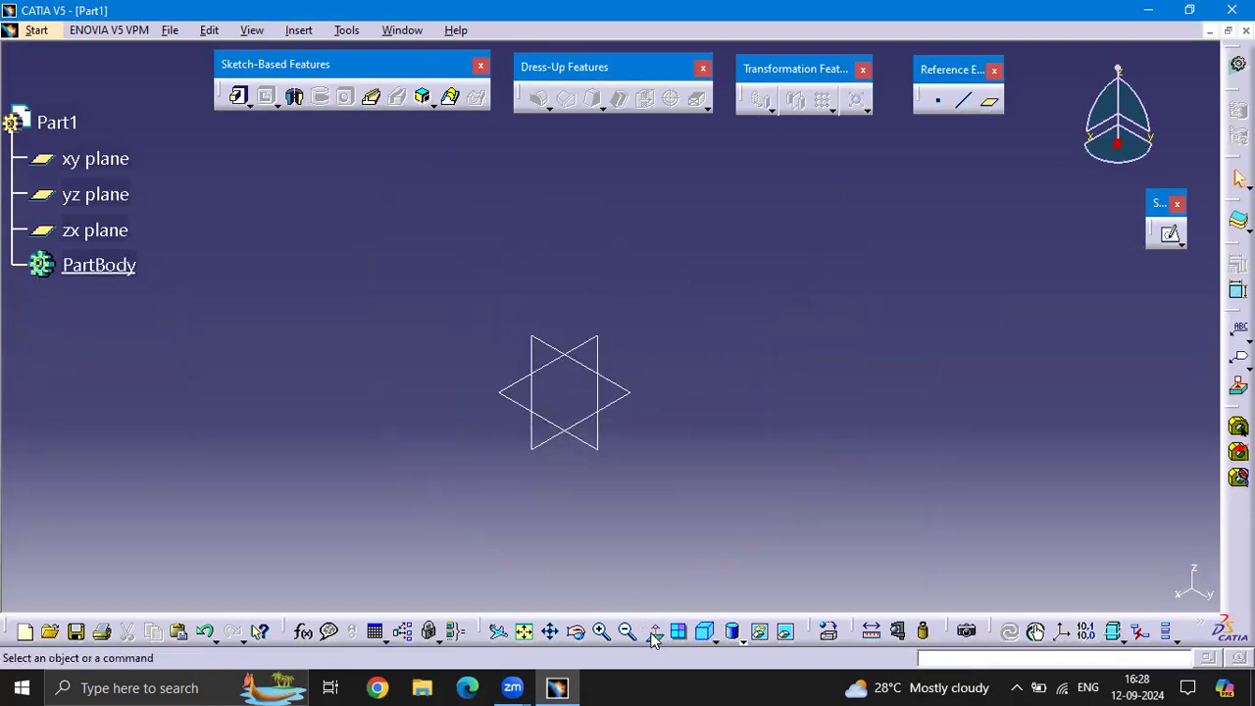
{"action": "middle_click_drag", "start_coordinate": [709, 435], "coordinate": [670, 353]}
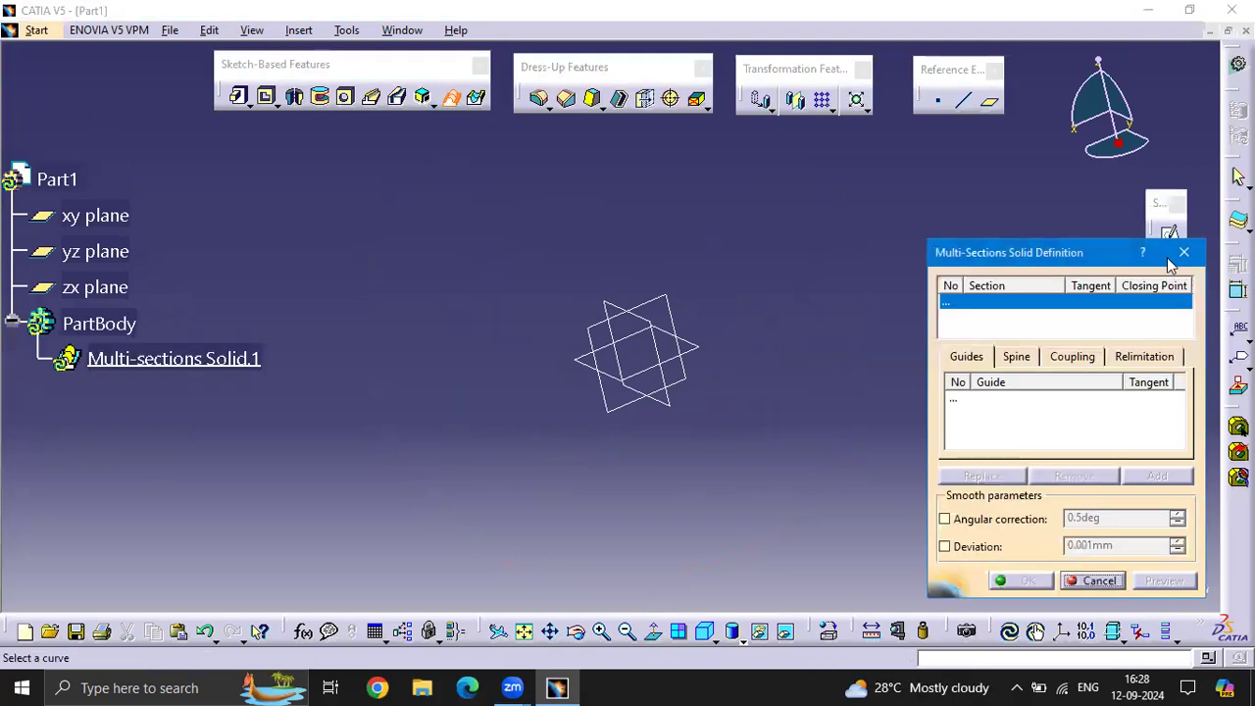
{"action": "left_click", "coordinate": [1184, 253]}
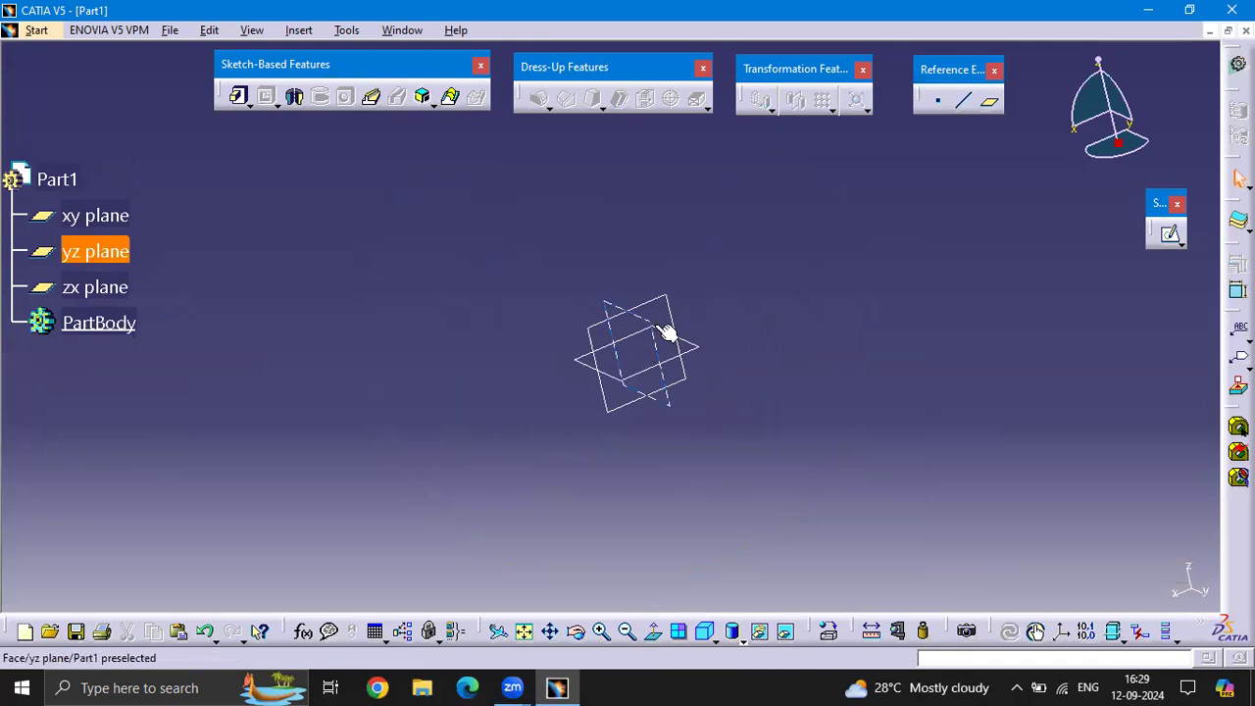
On the yz plane, sketch a circle centred on the origin that encloses the plane symbol, and leave the sketch
{"action": "left_click", "coordinate": [1169, 231]}
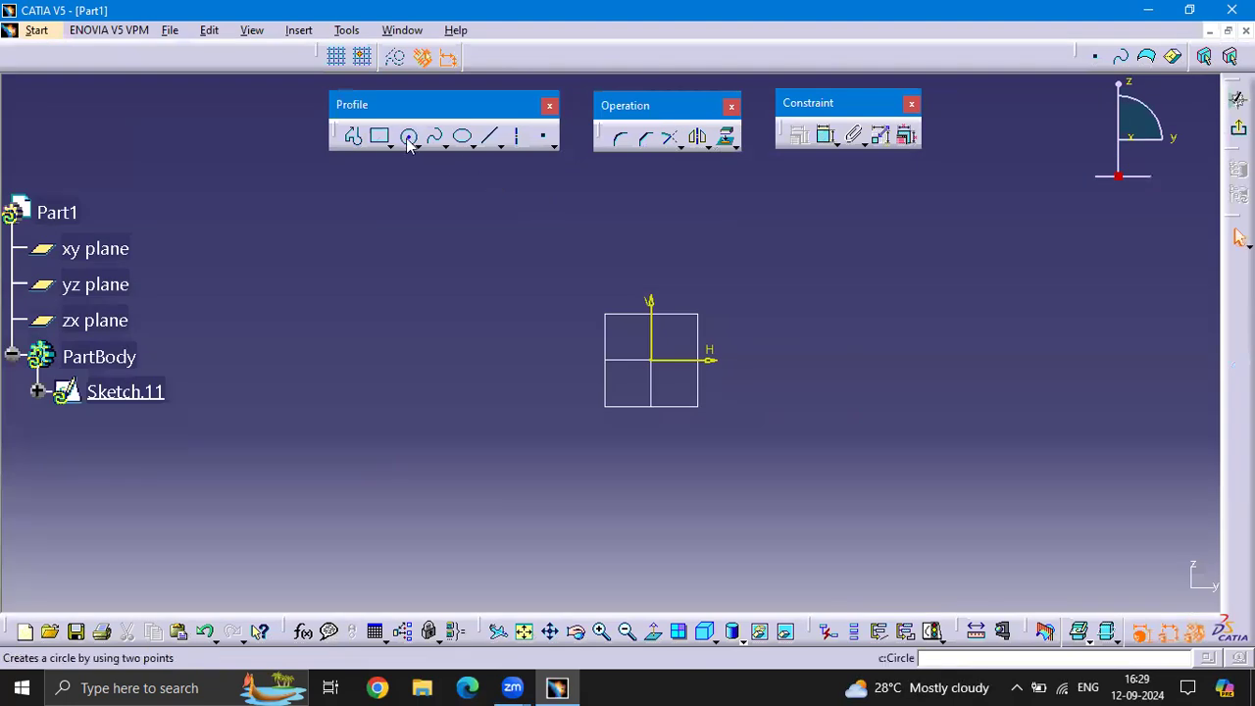
{"action": "left_click", "coordinate": [409, 137]}
{"action": "left_click", "coordinate": [651, 360]}
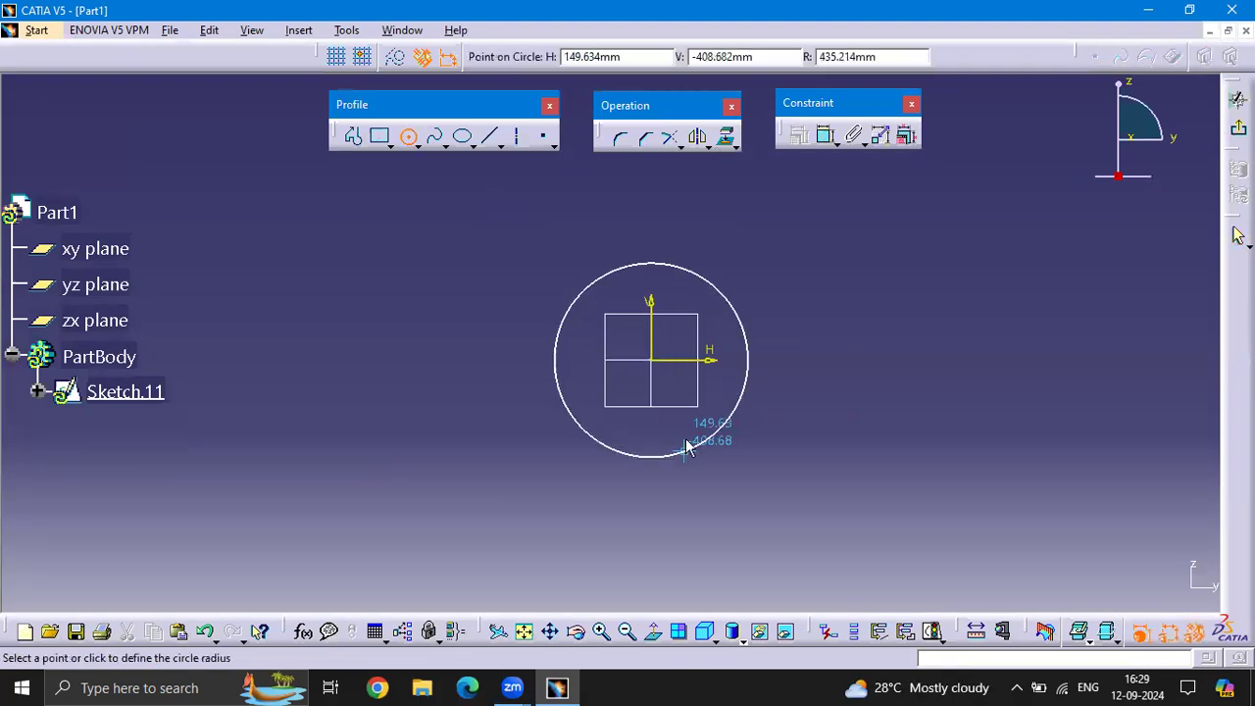
{"action": "left_click", "coordinate": [686, 440]}
{"action": "left_click", "coordinate": [1238, 128]}
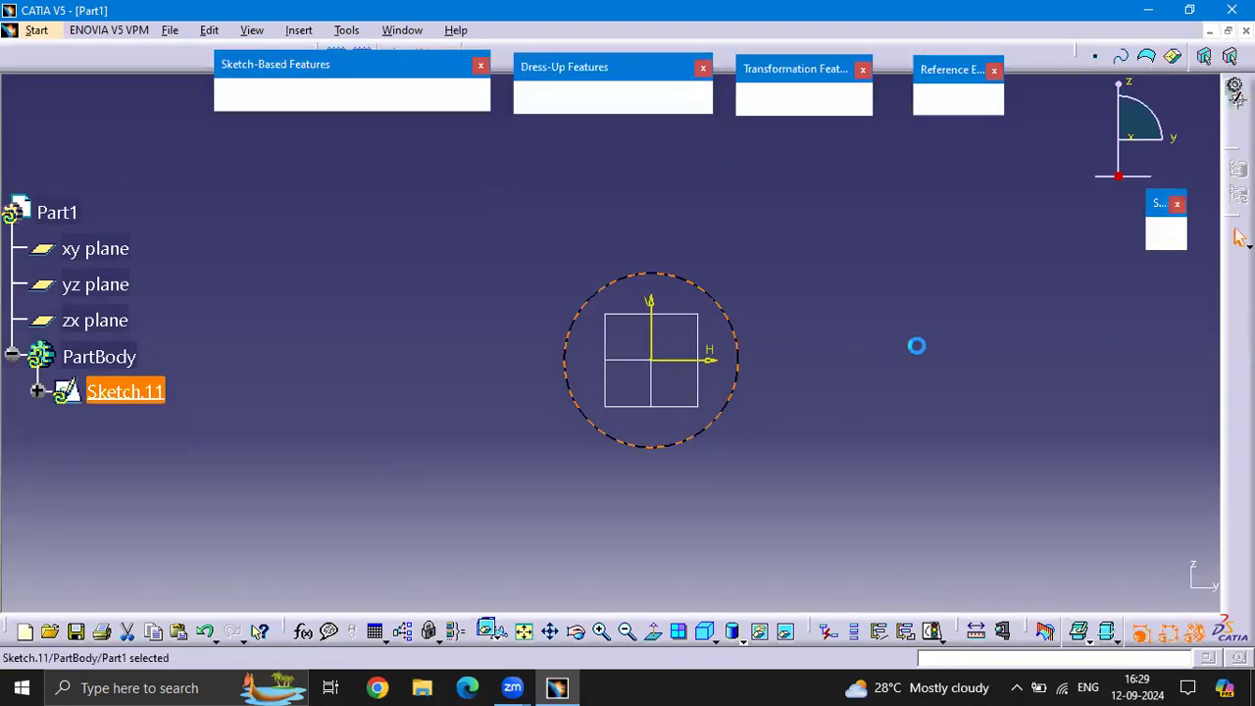
On the zx plane, sketch a slightly larger circle centred on the origin, and leave the sketch
{"action": "left_click", "coordinate": [677, 312]}
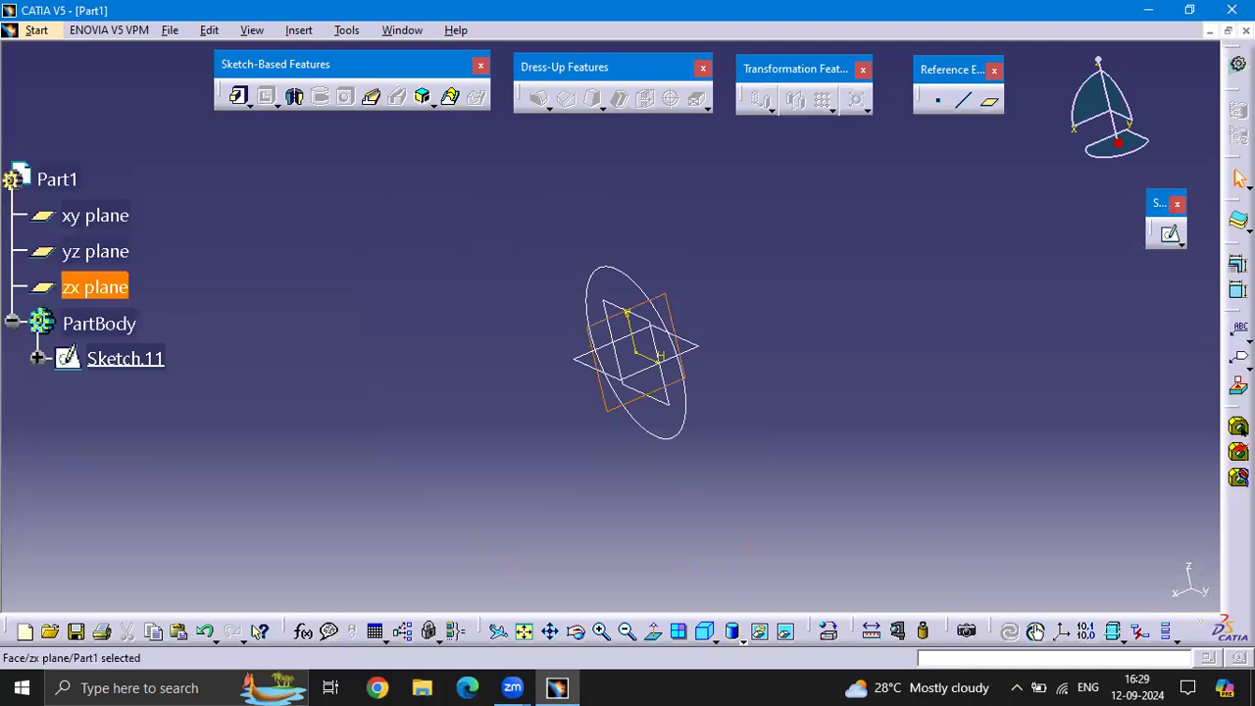
{"action": "left_click", "coordinate": [1174, 237]}
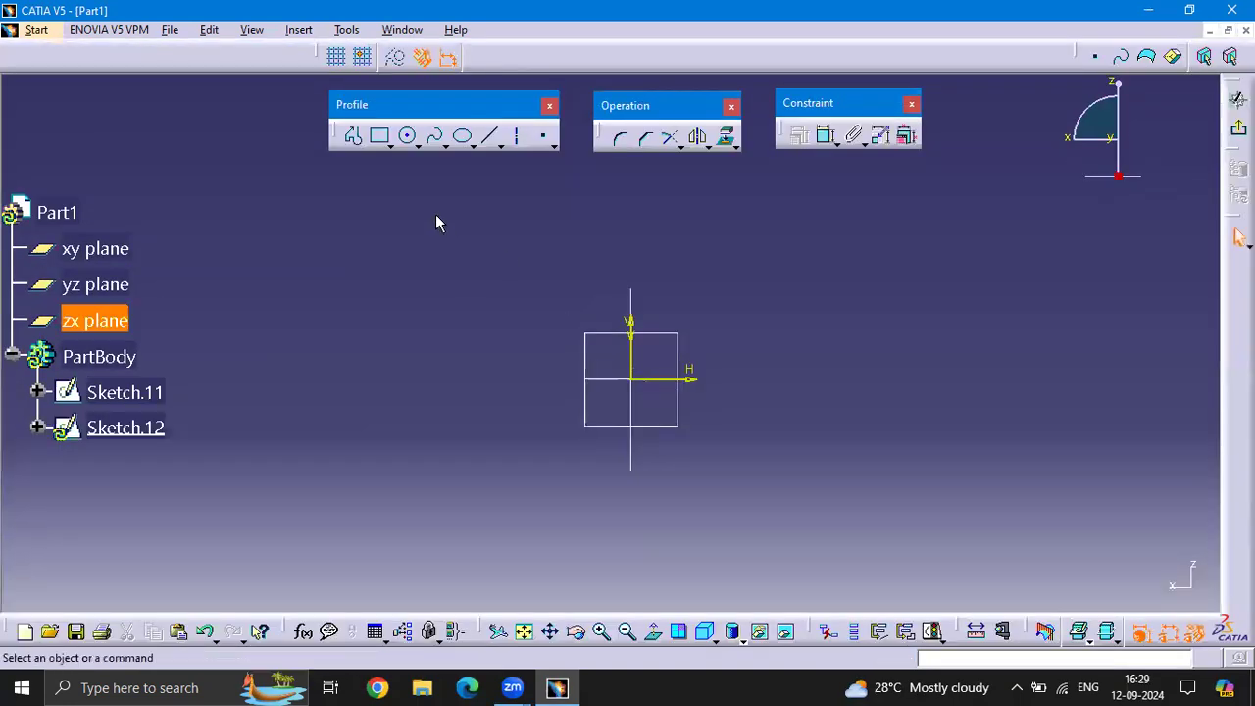
{"action": "left_click", "coordinate": [410, 143]}
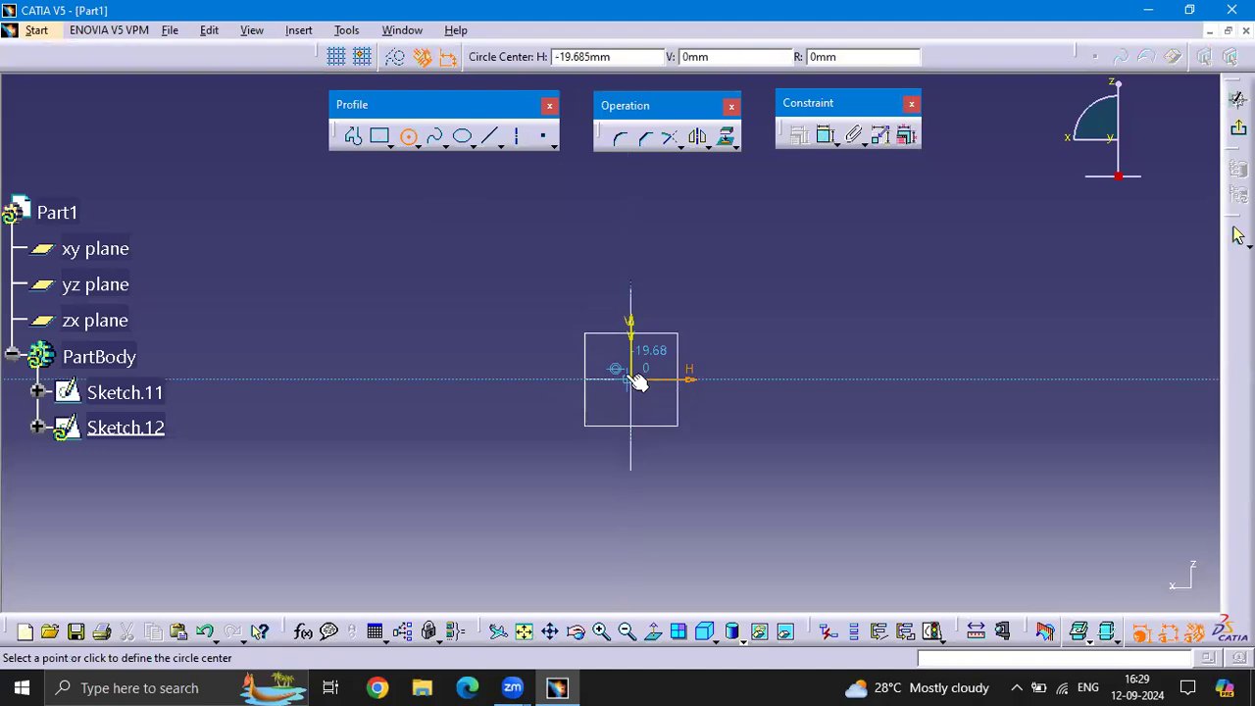
{"action": "left_click", "coordinate": [635, 382]}
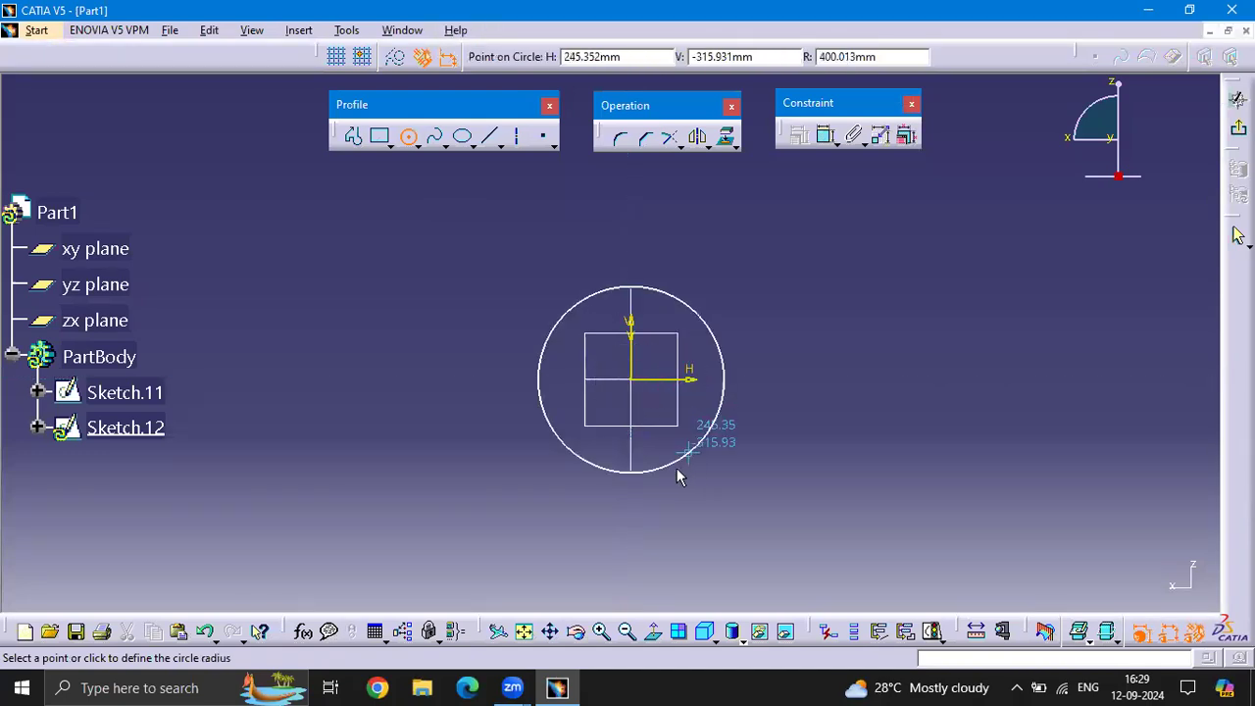
{"action": "left_click", "coordinate": [685, 469]}
{"action": "left_click", "coordinate": [1237, 237]}
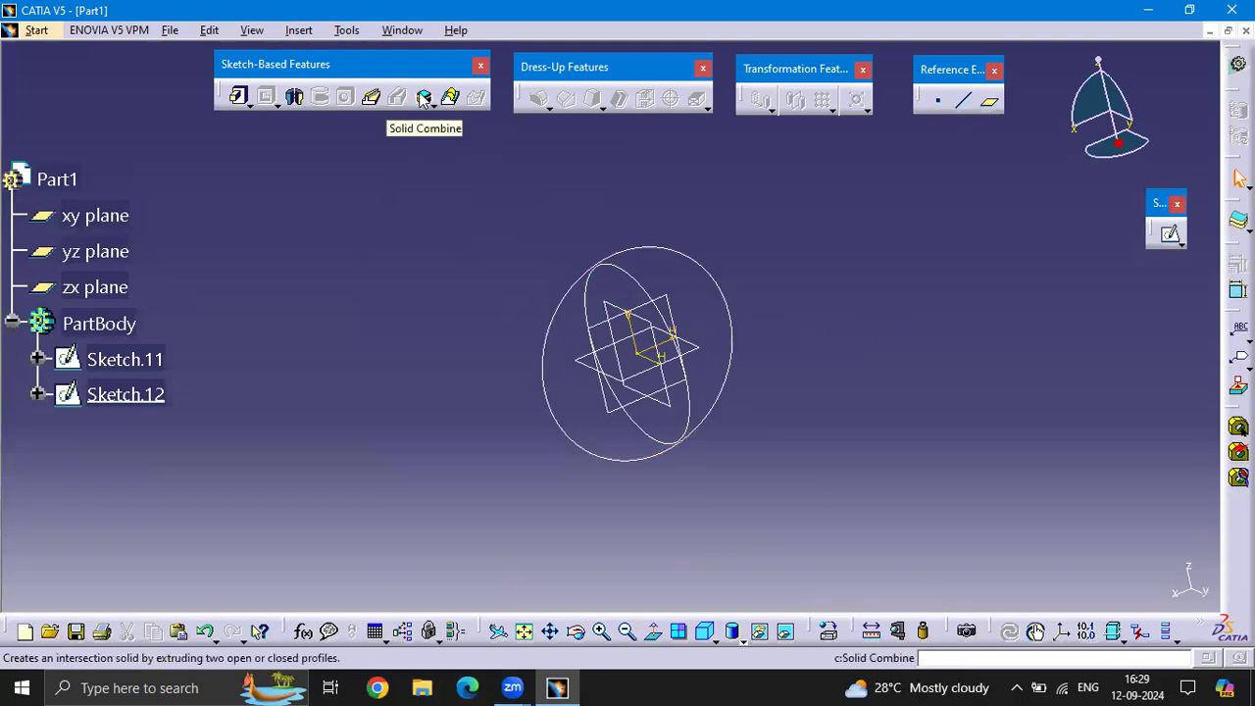
Create a solid combine from Sketch.12 as first profile and Sketch.11 as second profile, both normal to profile
{"action": "left_click", "coordinate": [423, 98]}
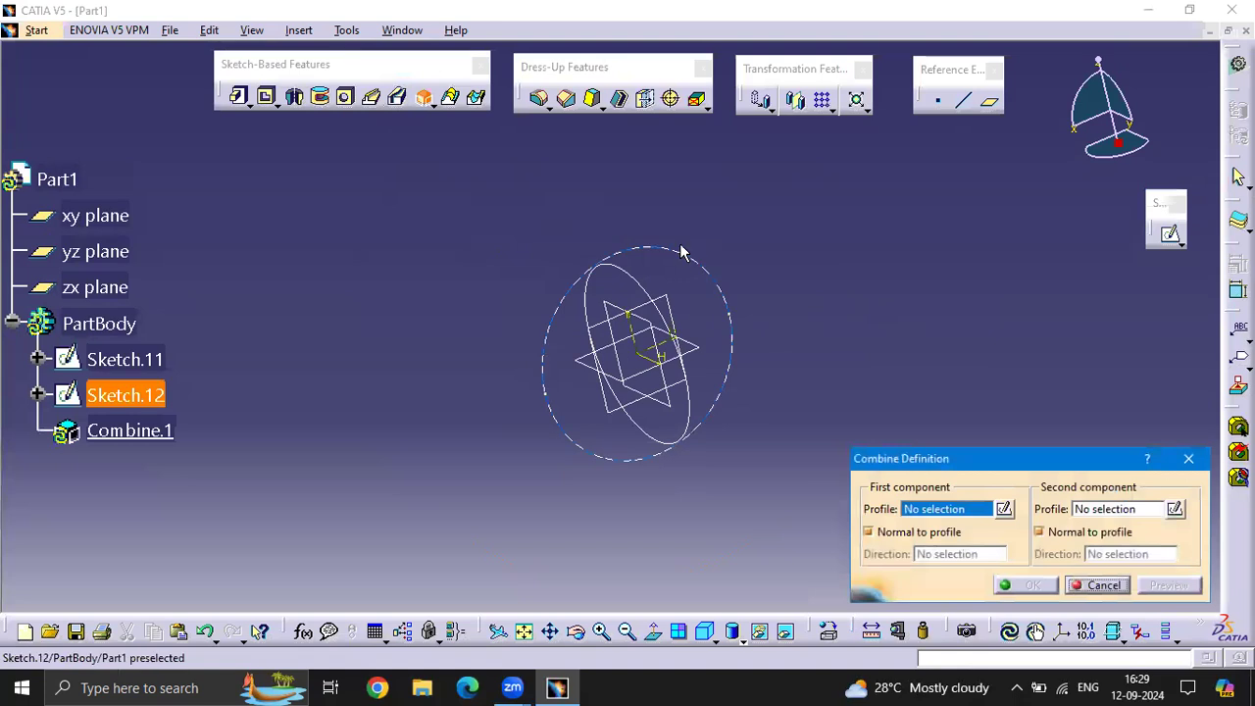
{"action": "left_click", "coordinate": [696, 258]}
{"action": "left_click", "coordinate": [629, 278]}
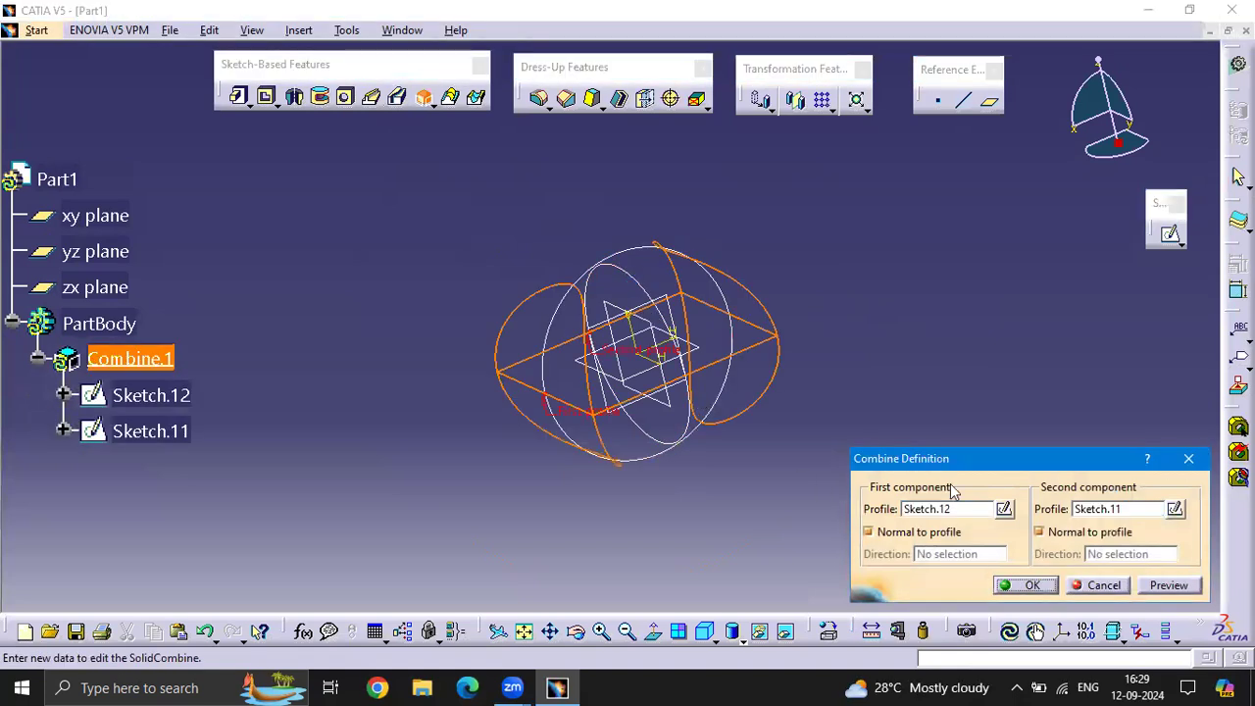
{"action": "mouse_move", "coordinate": [782, 400]}
{"action": "middle_mouse_down"}
{"action": "mouse_move", "coordinate": [684, 367]}
{"action": "mouse_move", "coordinate": [619, 372]}
{"action": "mouse_move", "coordinate": [894, 344]}
{"action": "mouse_move", "coordinate": [666, 507]}
{"action": "mouse_move", "coordinate": [457, 401]}
{"action": "mouse_move", "coordinate": [404, 438]}
{"action": "mouse_move", "coordinate": [621, 448]}
{"action": "mouse_move", "coordinate": [776, 429]}
{"action": "mouse_move", "coordinate": [647, 431]}
{"action": "mouse_move", "coordinate": [503, 460]}
{"action": "mouse_move", "coordinate": [468, 499]}
{"action": "middle_mouse_up"}
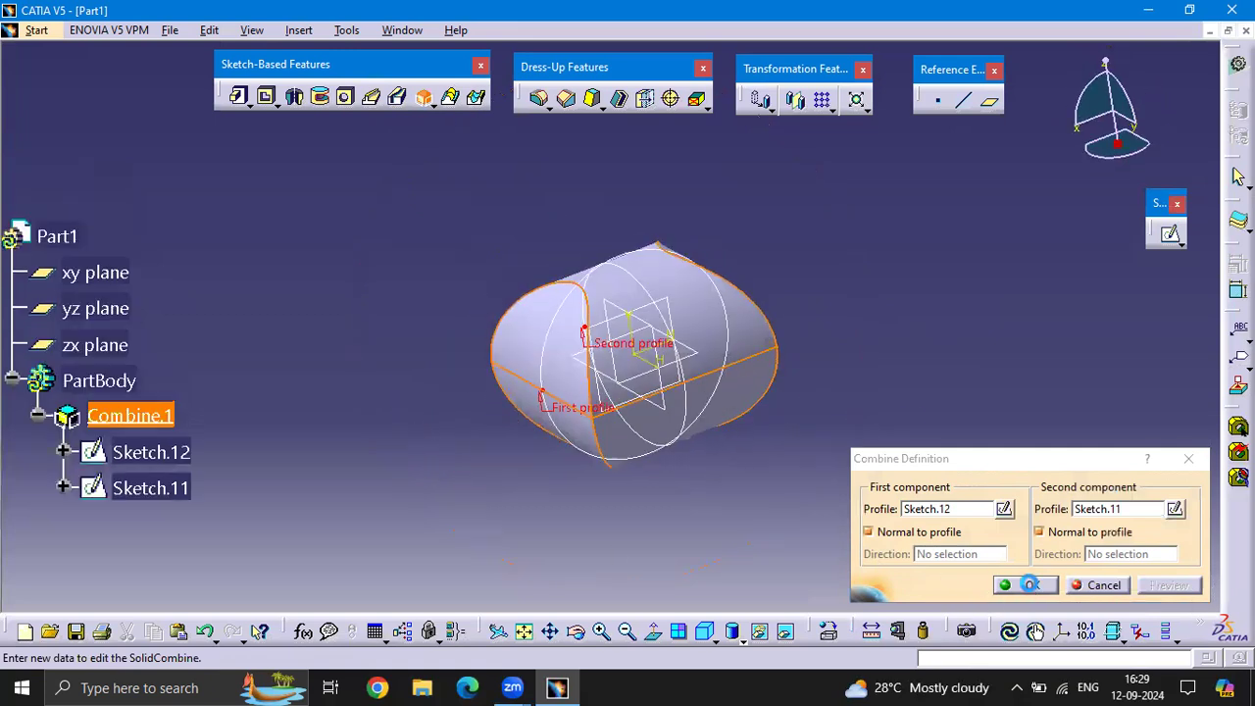
{"action": "left_click", "coordinate": [1030, 585]}
{"action": "middle_click_drag", "start_coordinate": [856, 340], "coordinate": [586, 399]}
{"action": "middle_click_drag", "start_coordinate": [1011, 361], "coordinate": [1079, 348]}
{"action": "scroll", "coordinate": [132, 469], "scroll_direction": "down", "scroll_amount": 3}
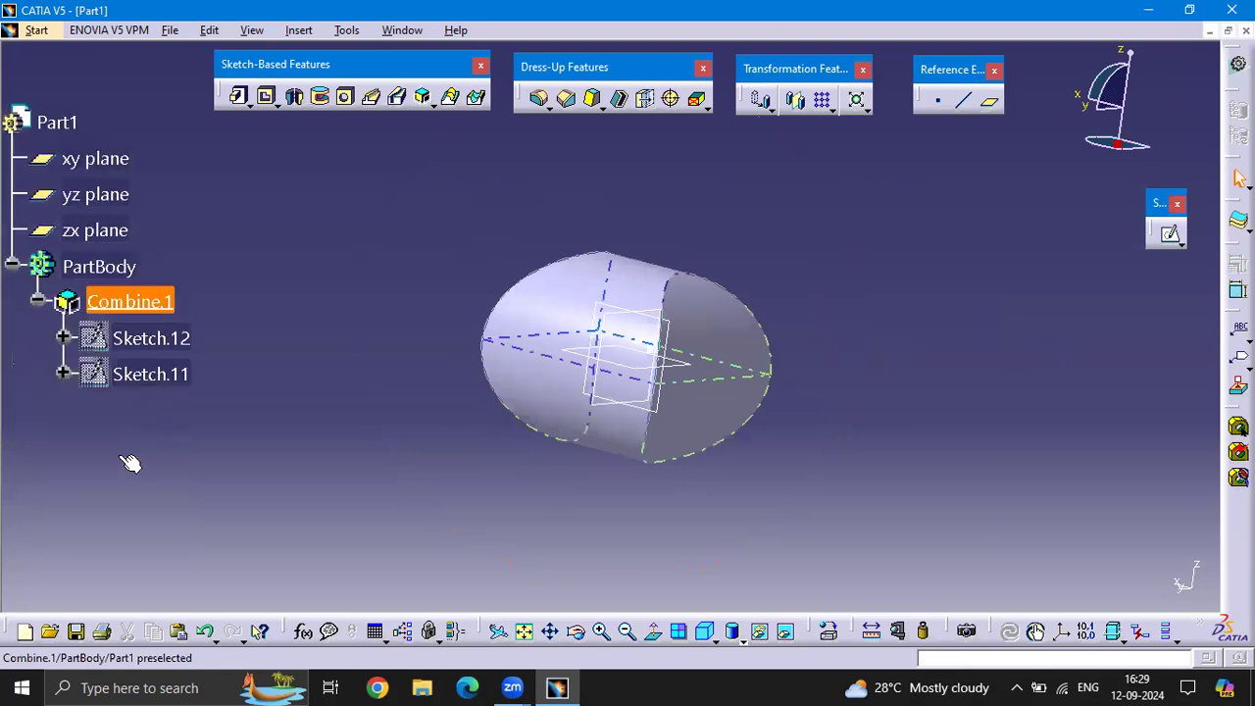
Select the whole combined solid and delete it together with its sketches, emptying the part body
{"action": "scroll", "coordinate": [133, 453], "scroll_direction": "up", "scroll_amount": 1}
{"action": "left_click_drag", "start_coordinate": [871, 505], "coordinate": [342, 190]}
{"action": "key", "text": "Delete"}
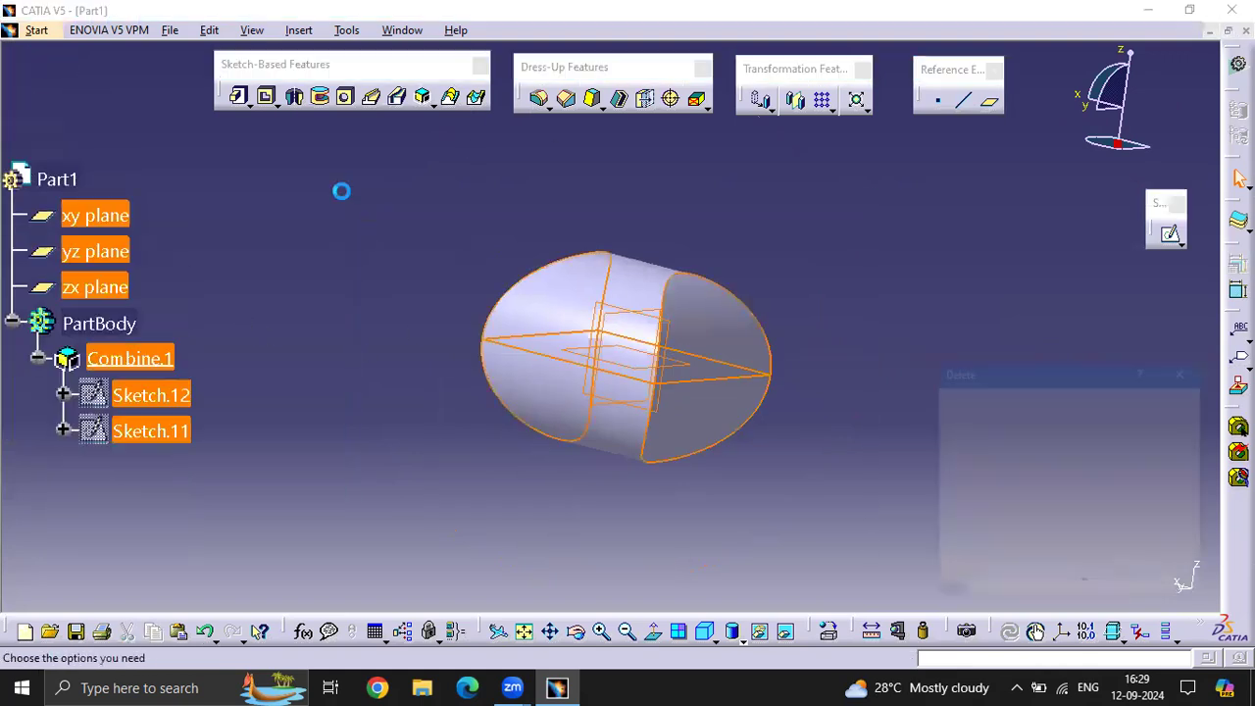
{"action": "key", "text": "Return"}
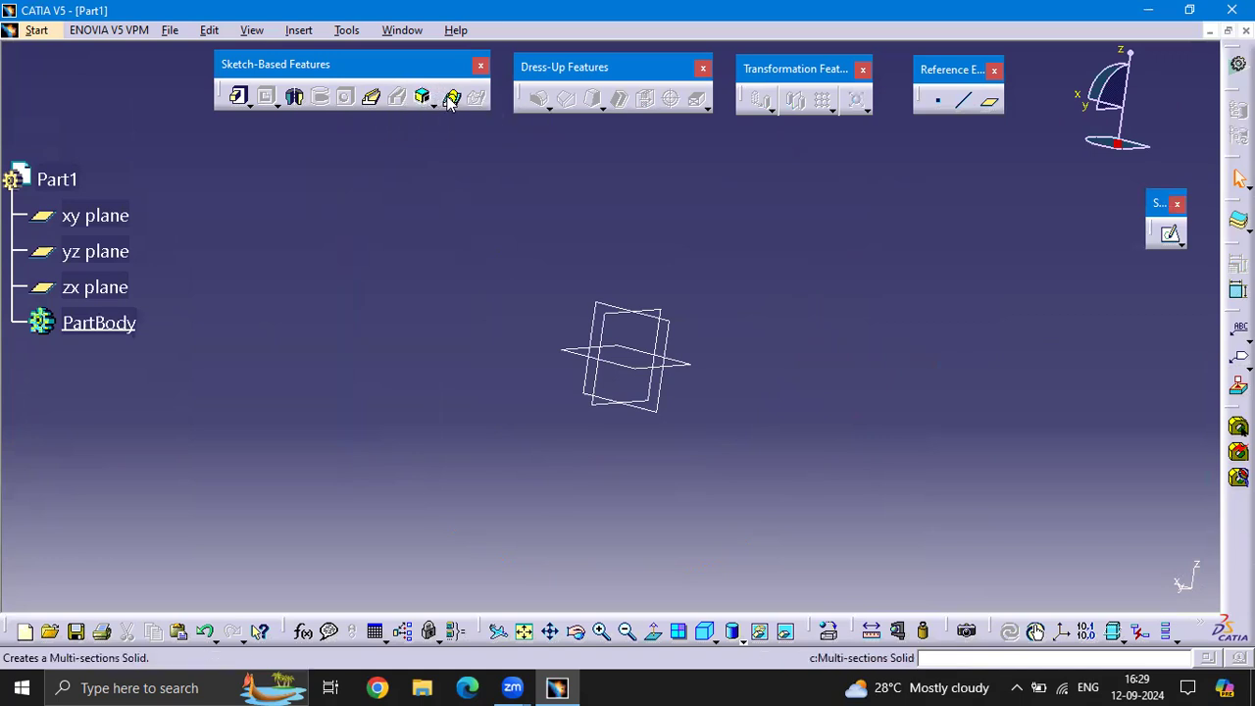
Switch to the isometric view and create a reference plane offset 200 mm from the yz plane
{"action": "middle_click_drag", "start_coordinate": [779, 340], "coordinate": [814, 275]}
{"action": "middle_click_drag", "start_coordinate": [628, 238], "coordinate": [582, 605]}
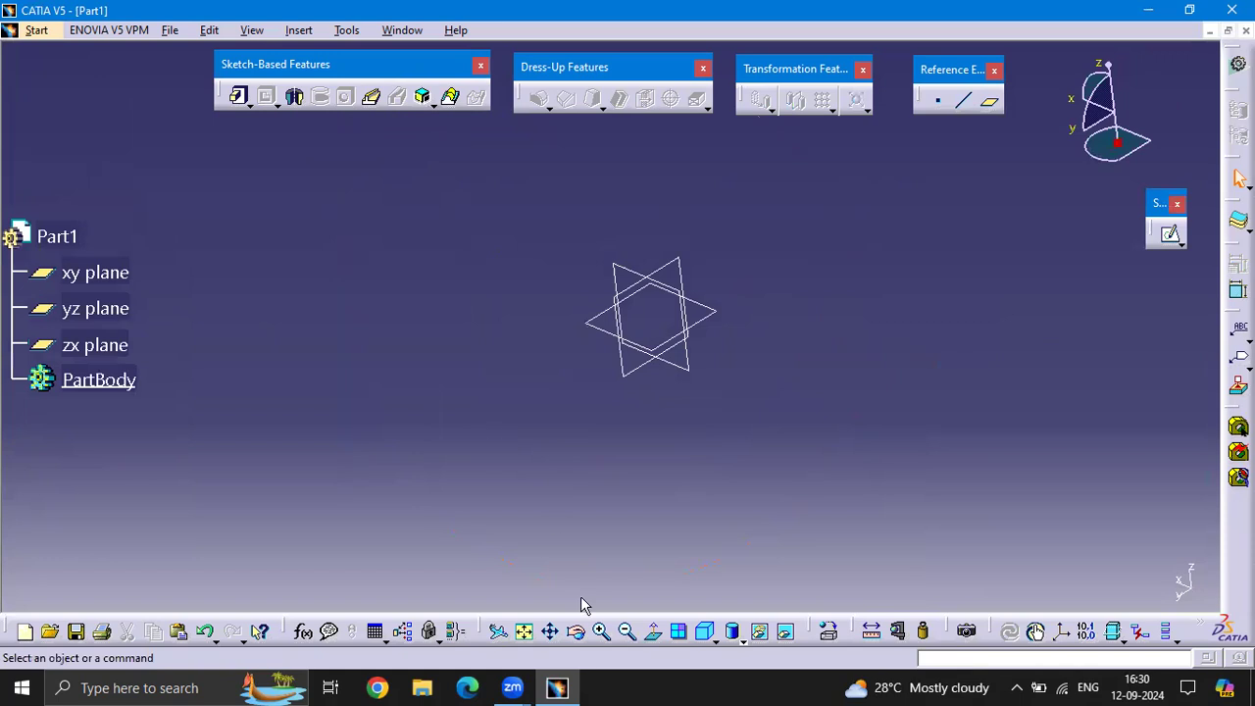
{"action": "left_click", "coordinate": [706, 633]}
{"action": "middle_click_drag", "start_coordinate": [740, 344], "coordinate": [676, 331]}
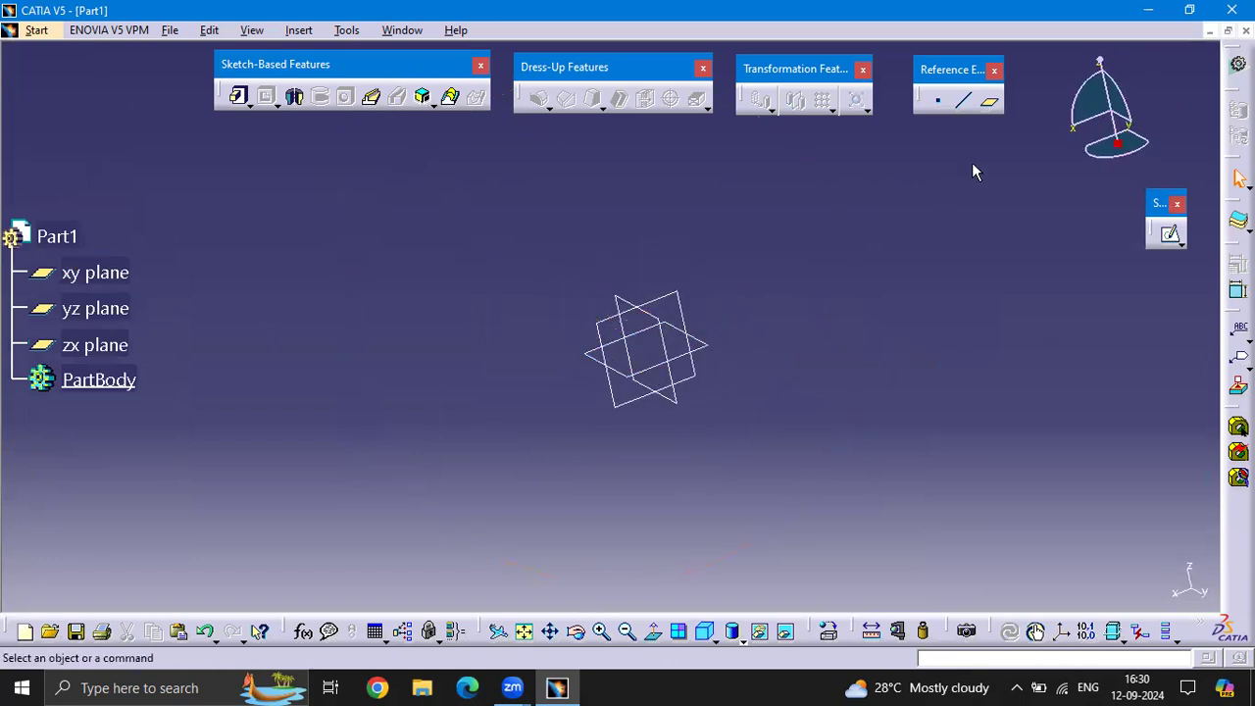
{"action": "left_click", "coordinate": [989, 104]}
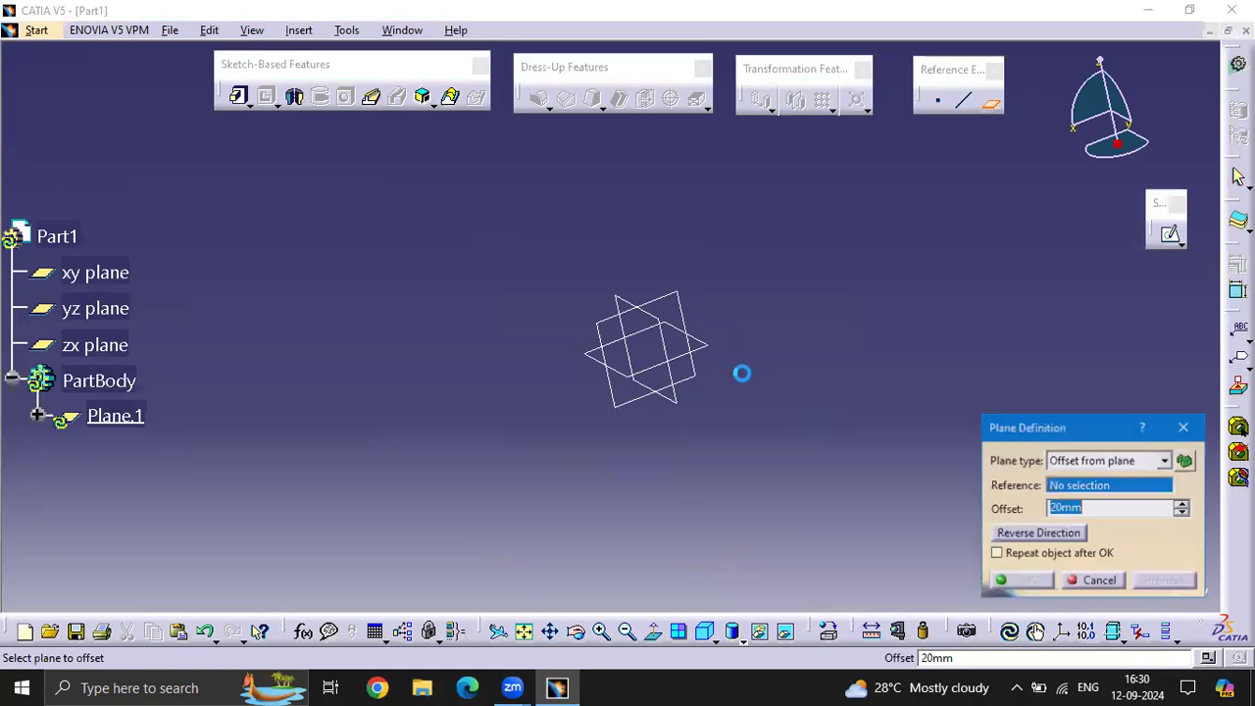
{"action": "left_click", "coordinate": [659, 327]}
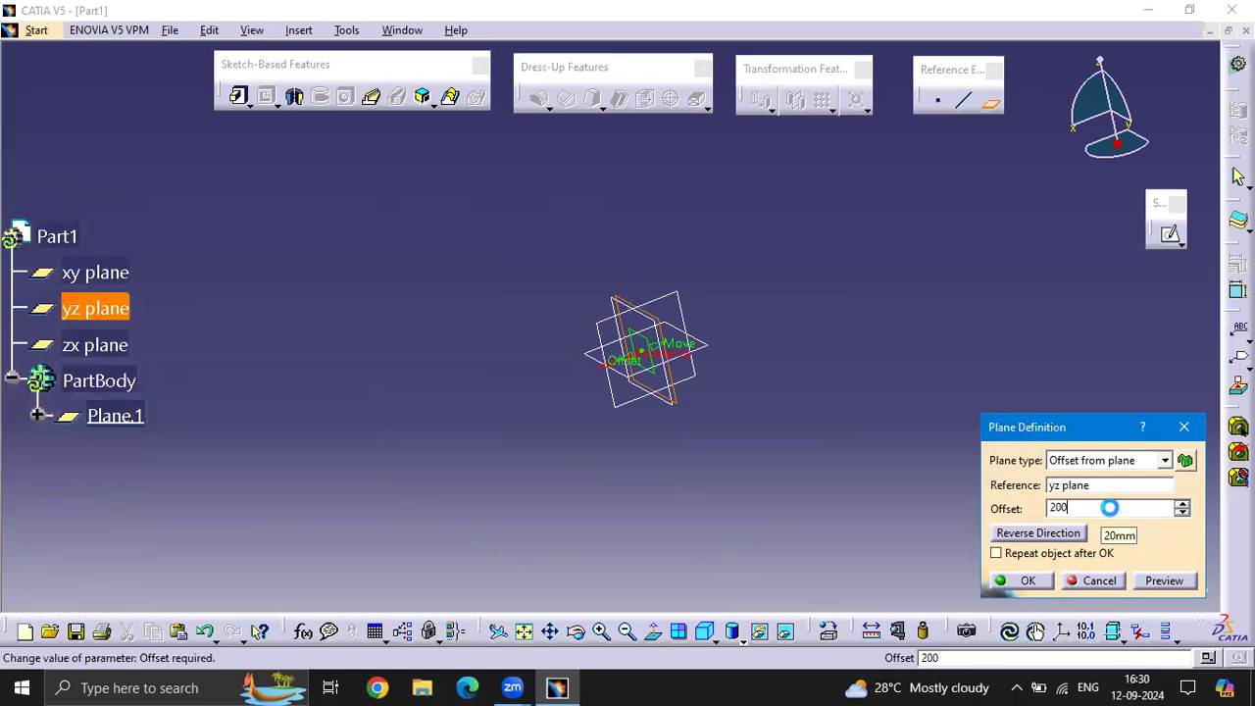
Create a second reference plane offset 200 mm from Plane.1
{"action": "left_click", "coordinate": [990, 101]}
{"action": "left_click", "coordinate": [597, 328]}
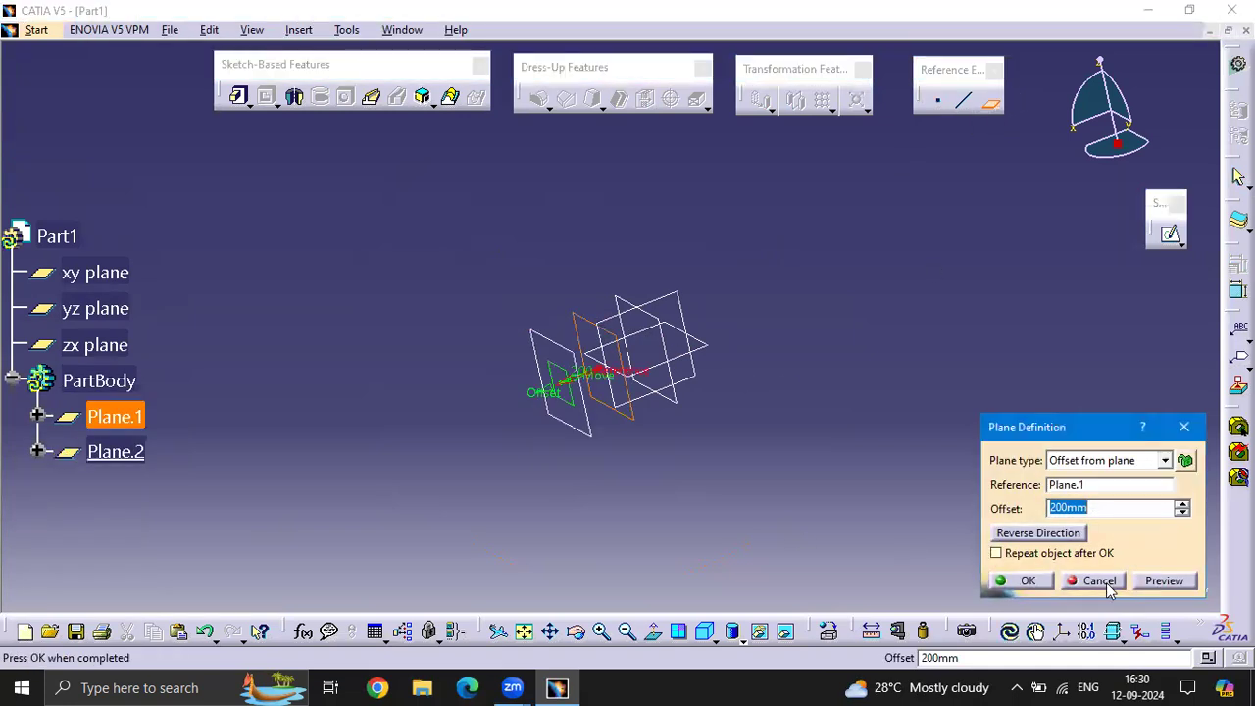
{"action": "left_click", "coordinate": [1027, 580]}
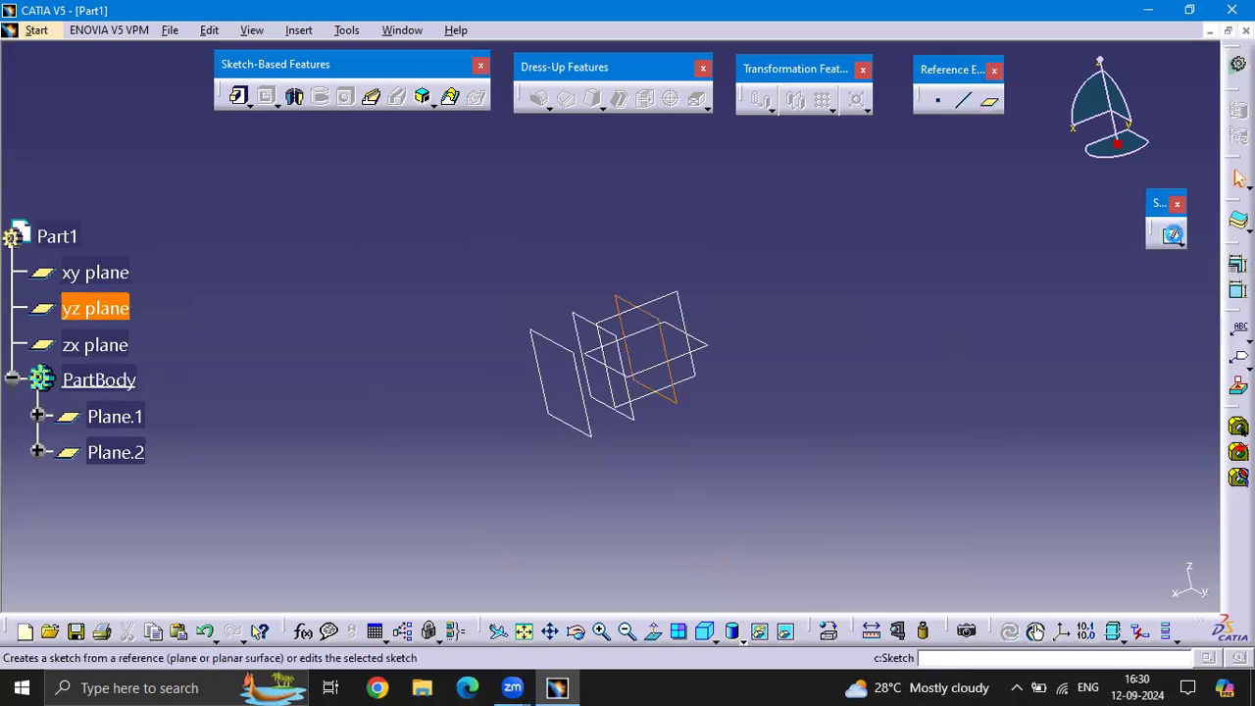
On the yz plane, sketch a circle centred on the origin, well outside the plane symbol, and leave the sketch
{"action": "left_click", "coordinate": [1170, 233]}
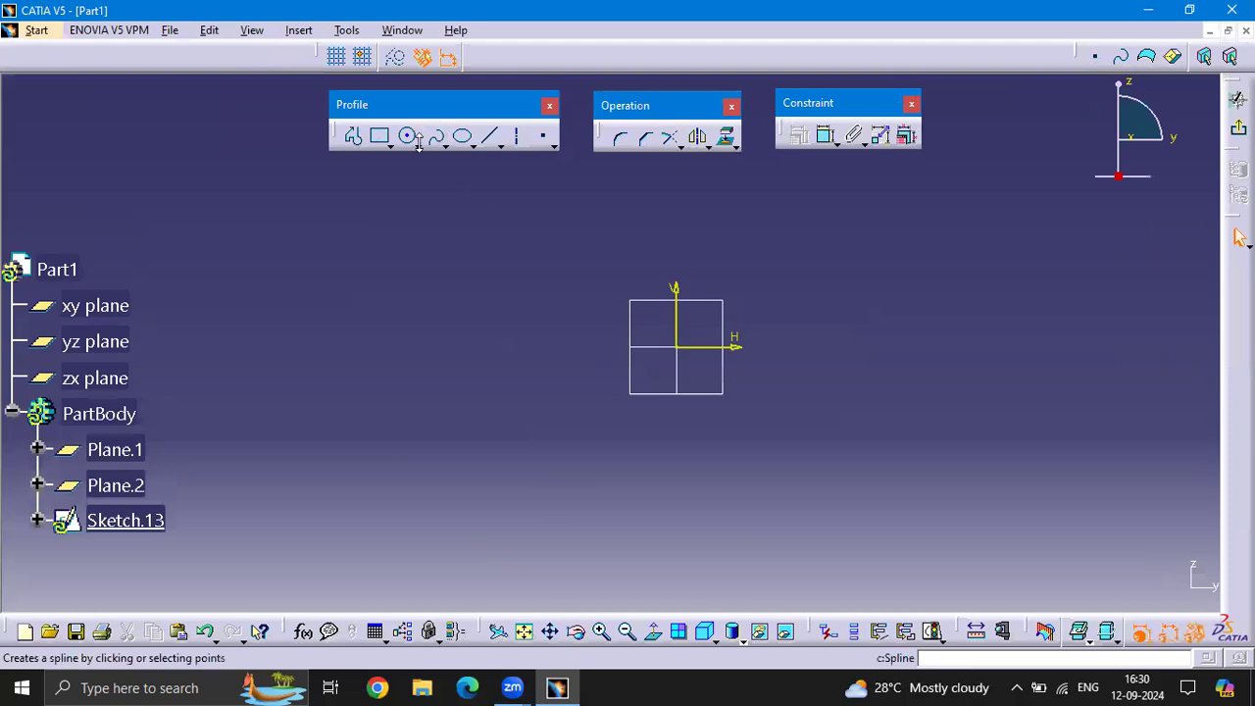
{"action": "left_click", "coordinate": [408, 136]}
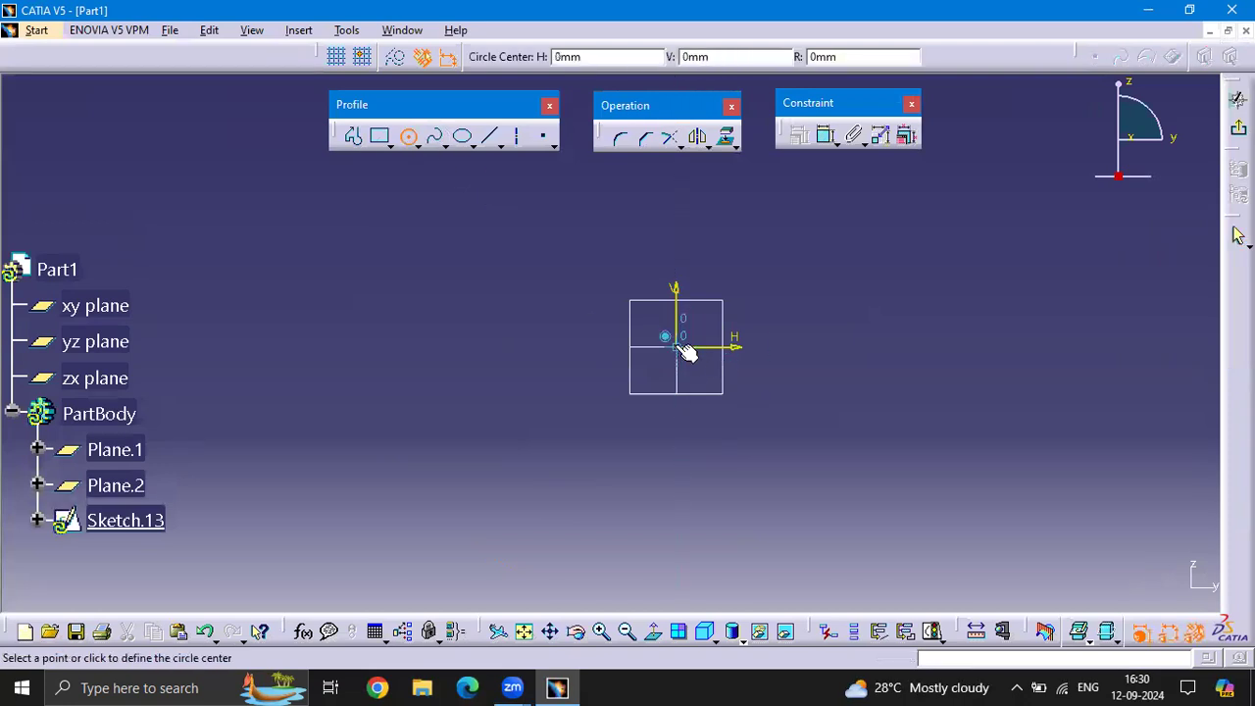
{"action": "left_click", "coordinate": [681, 347]}
{"action": "left_click", "coordinate": [723, 422]}
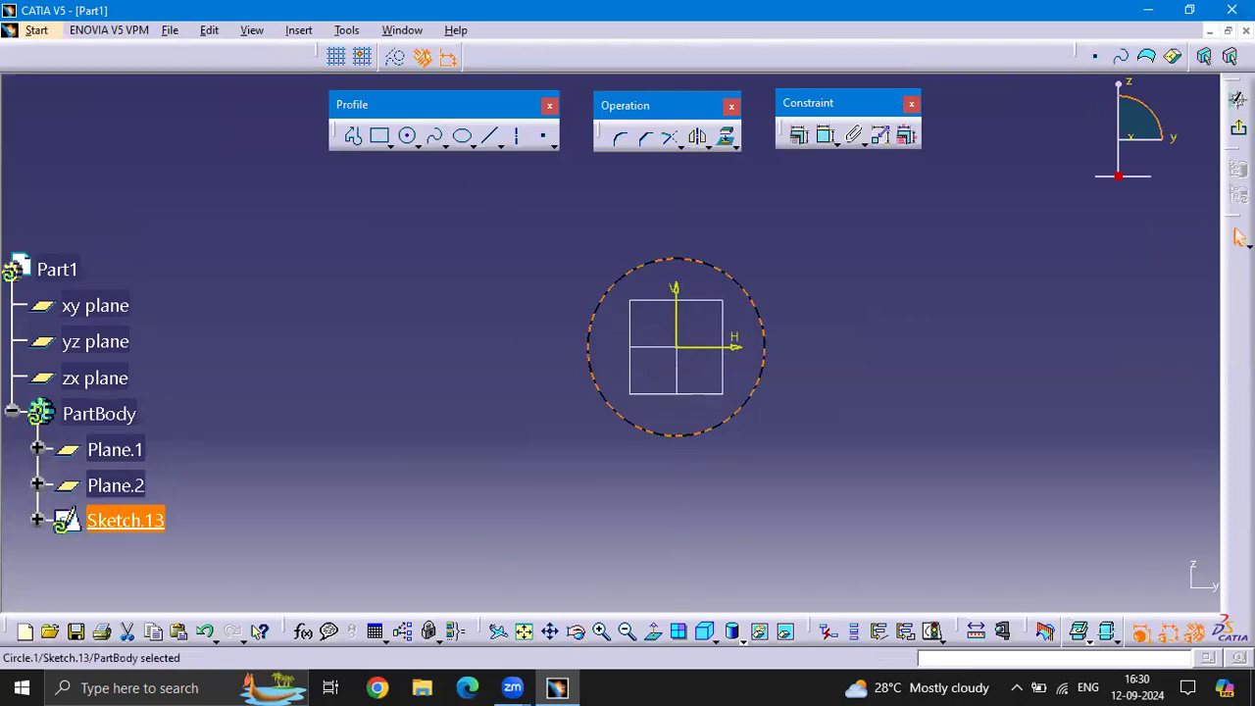
{"action": "left_click", "coordinate": [1238, 236]}
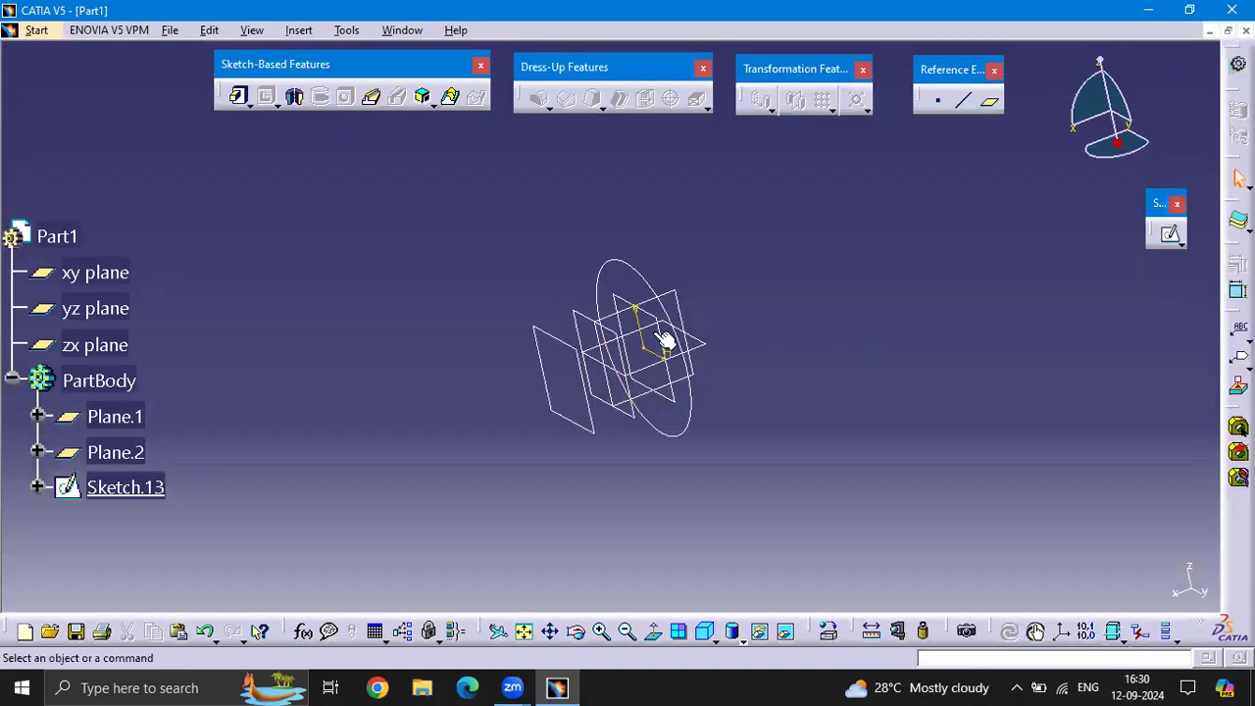
On Plane.1, sketch an origin-centred circle slightly smaller than the yz-plane circle and leave the sketch
{"action": "left_click", "coordinate": [1169, 234]}
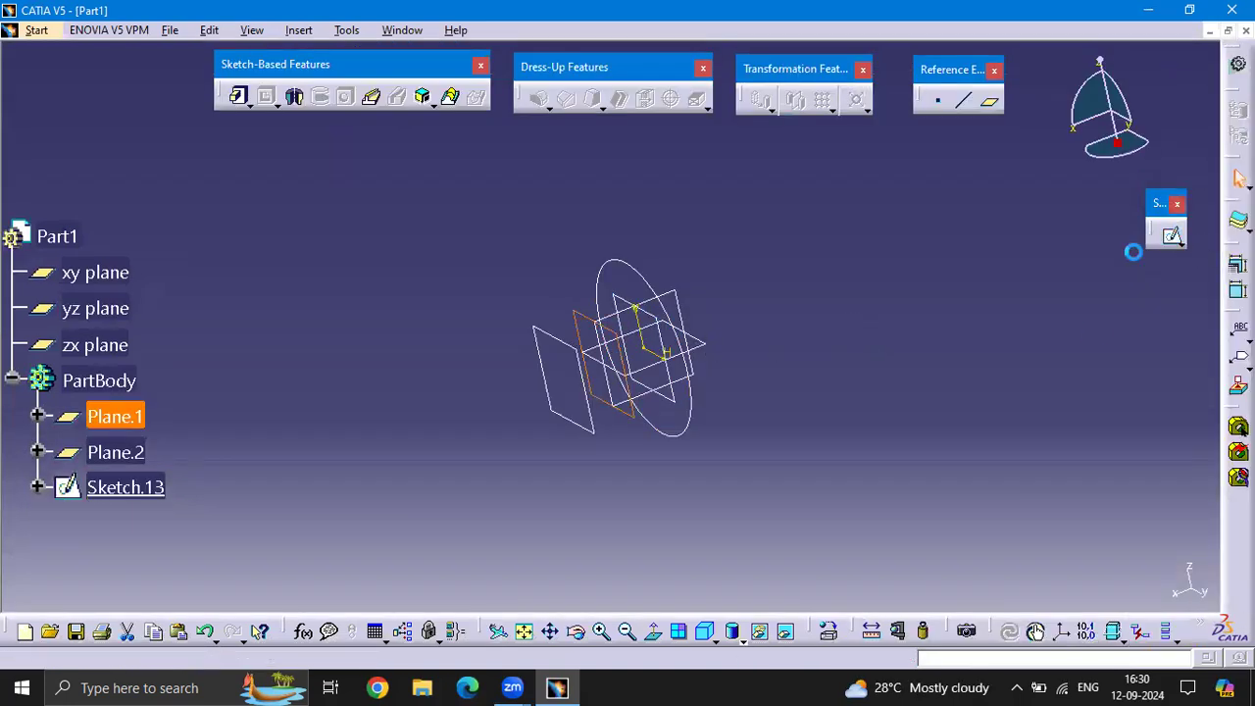
{"action": "left_click", "coordinate": [410, 139]}
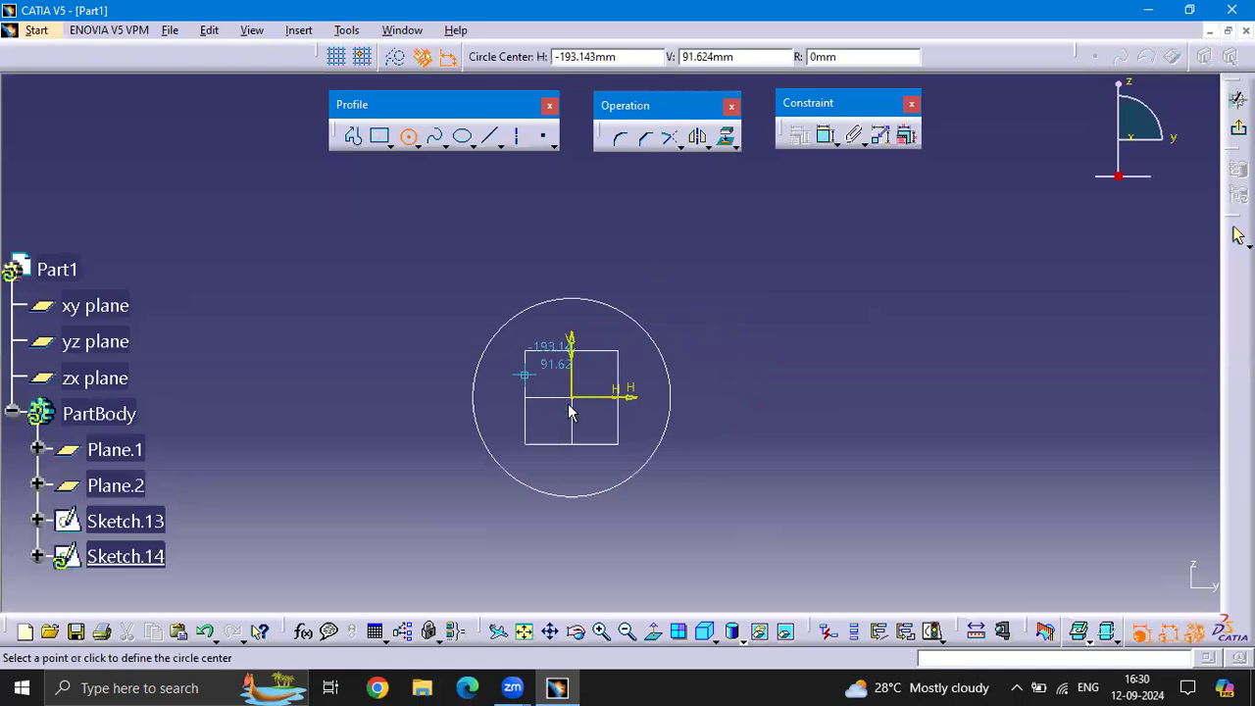
{"action": "left_click", "coordinate": [571, 402]}
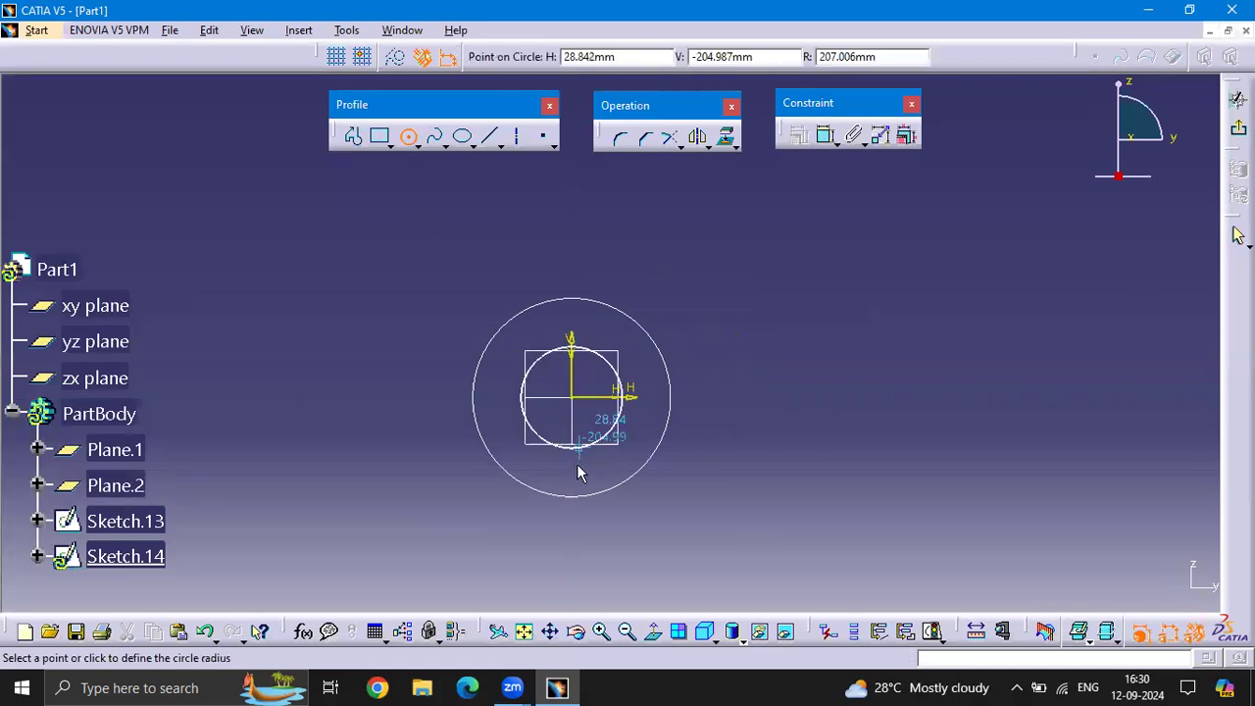
{"action": "left_click", "coordinate": [579, 475]}
{"action": "left_click", "coordinate": [1238, 129]}
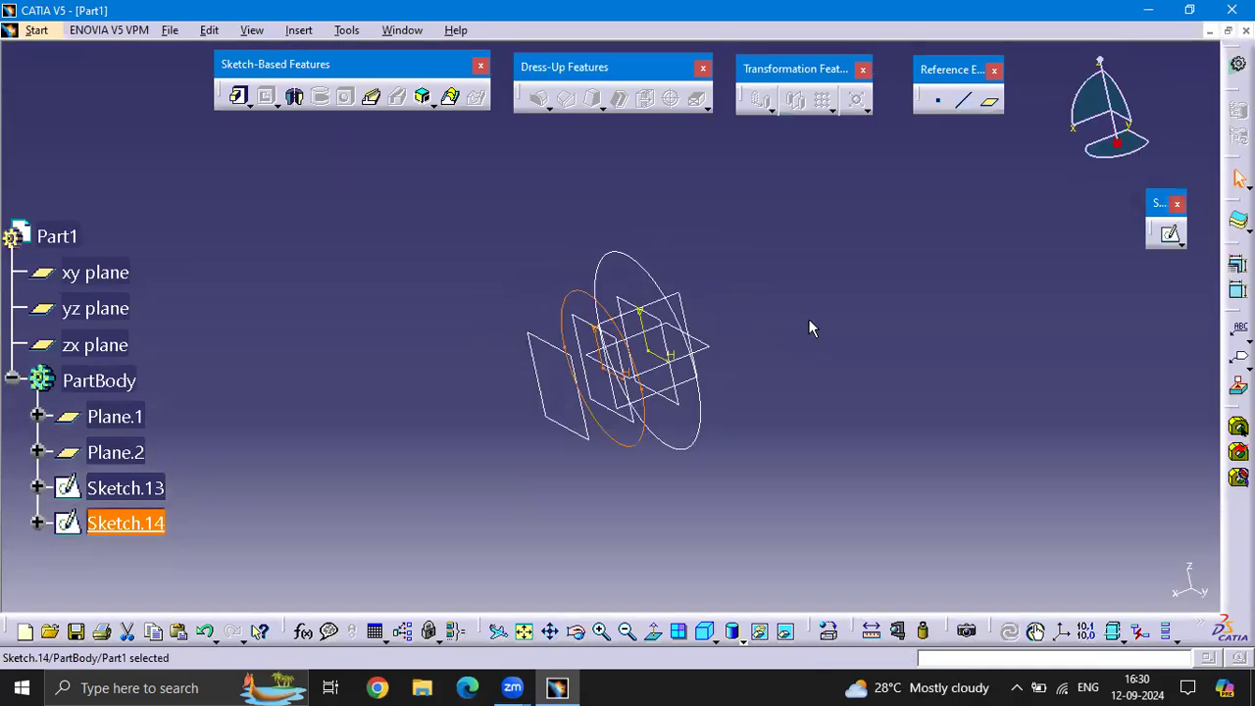
{"action": "left_click", "coordinate": [810, 327]}
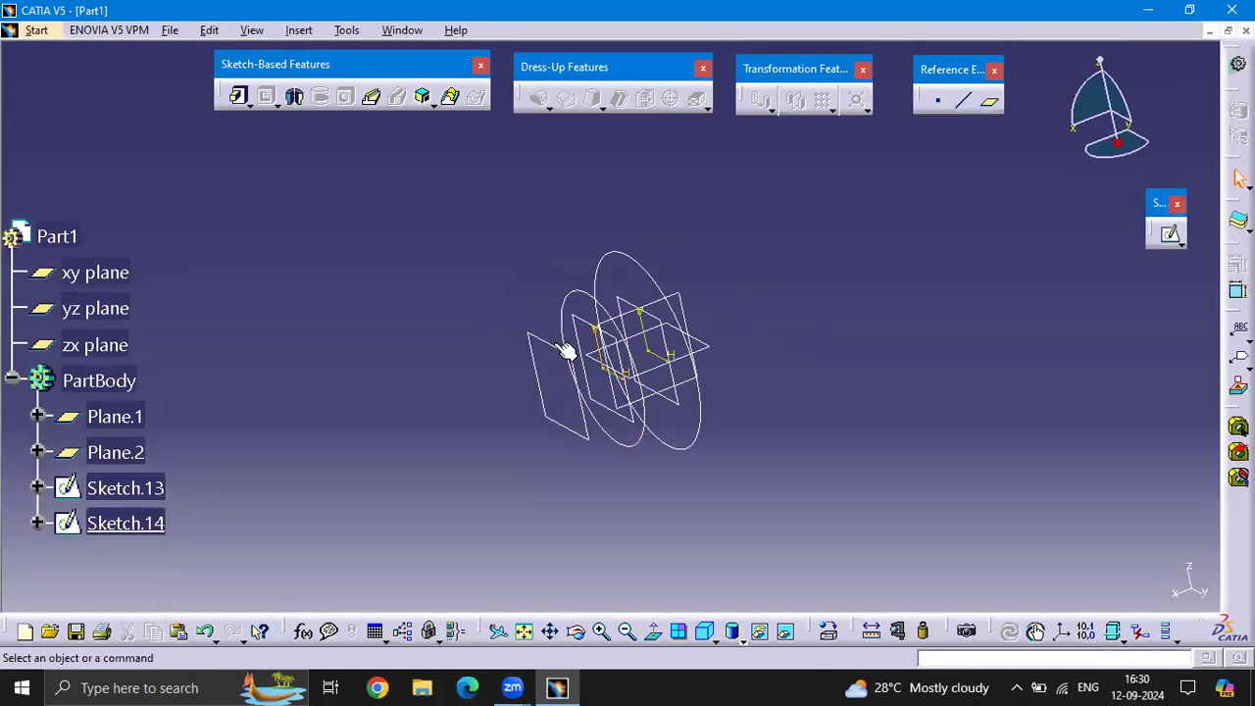
On Plane.2, sketch the smallest of the three concentric circles, centred on the origin, and leave the sketch
{"action": "left_click", "coordinate": [567, 351]}
{"action": "left_click", "coordinate": [1168, 233]}
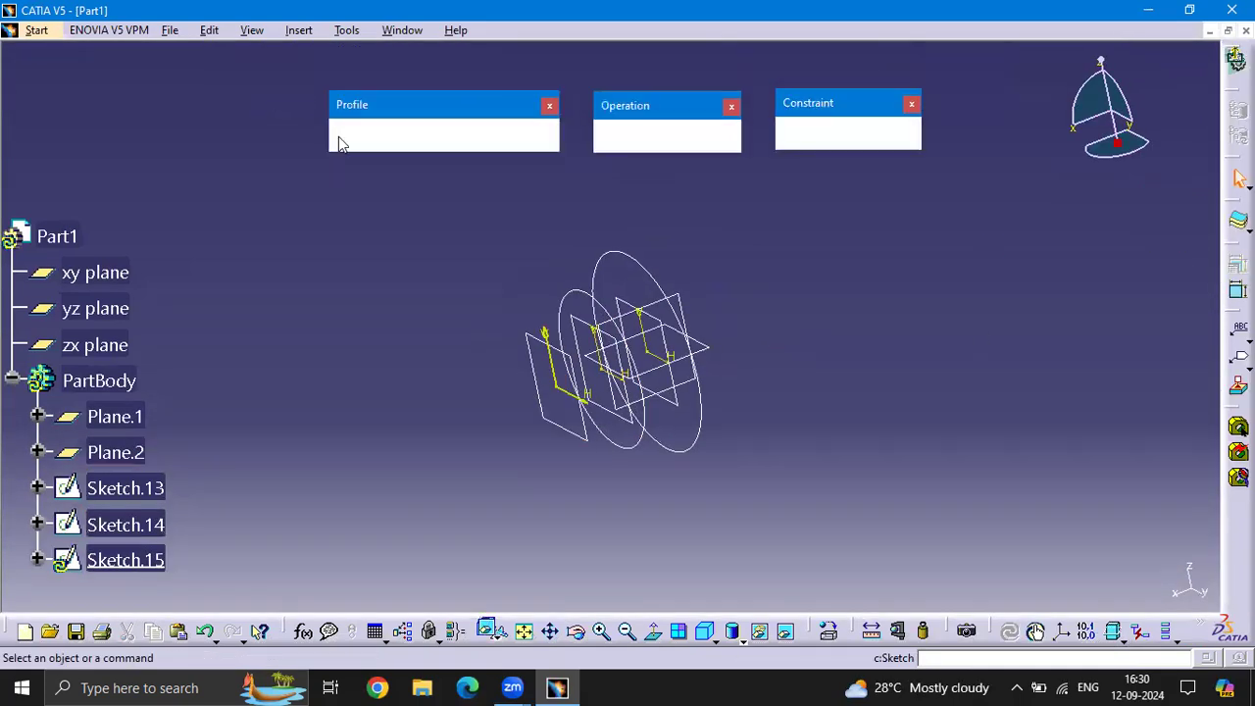
{"action": "left_click", "coordinate": [408, 135]}
{"action": "left_click", "coordinate": [451, 472]}
{"action": "left_click", "coordinate": [463, 525]}
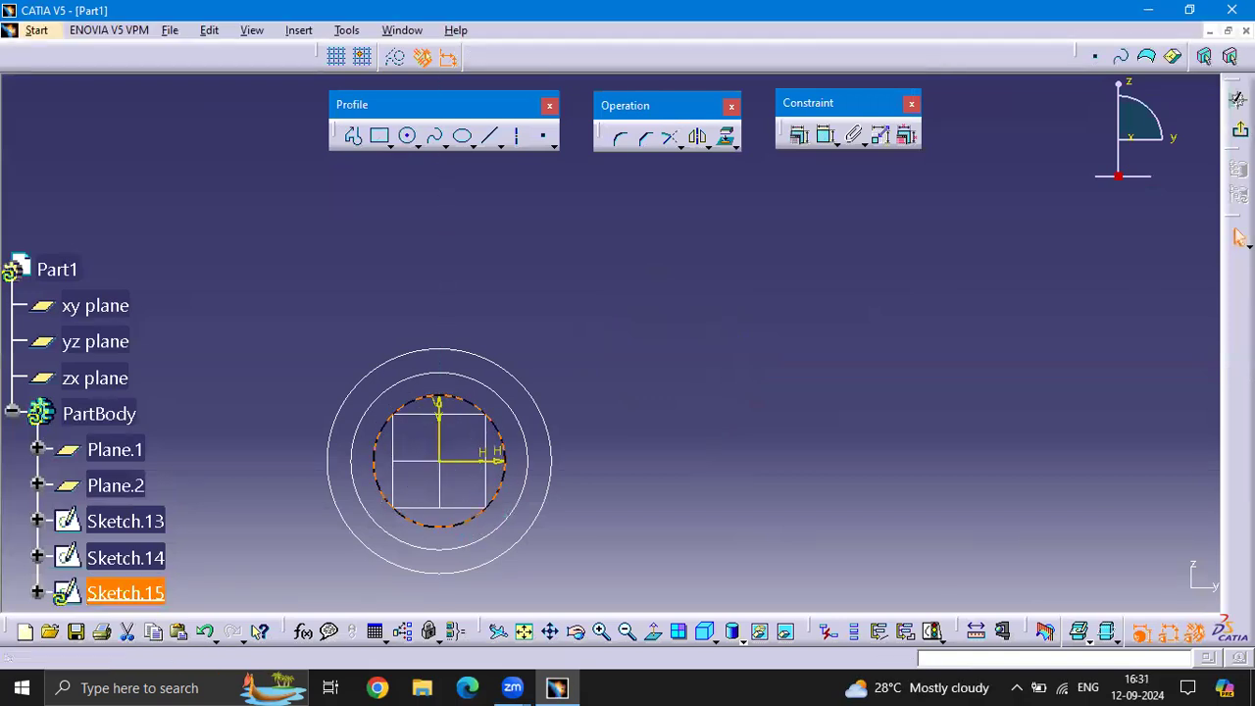
{"action": "left_click", "coordinate": [1240, 129]}
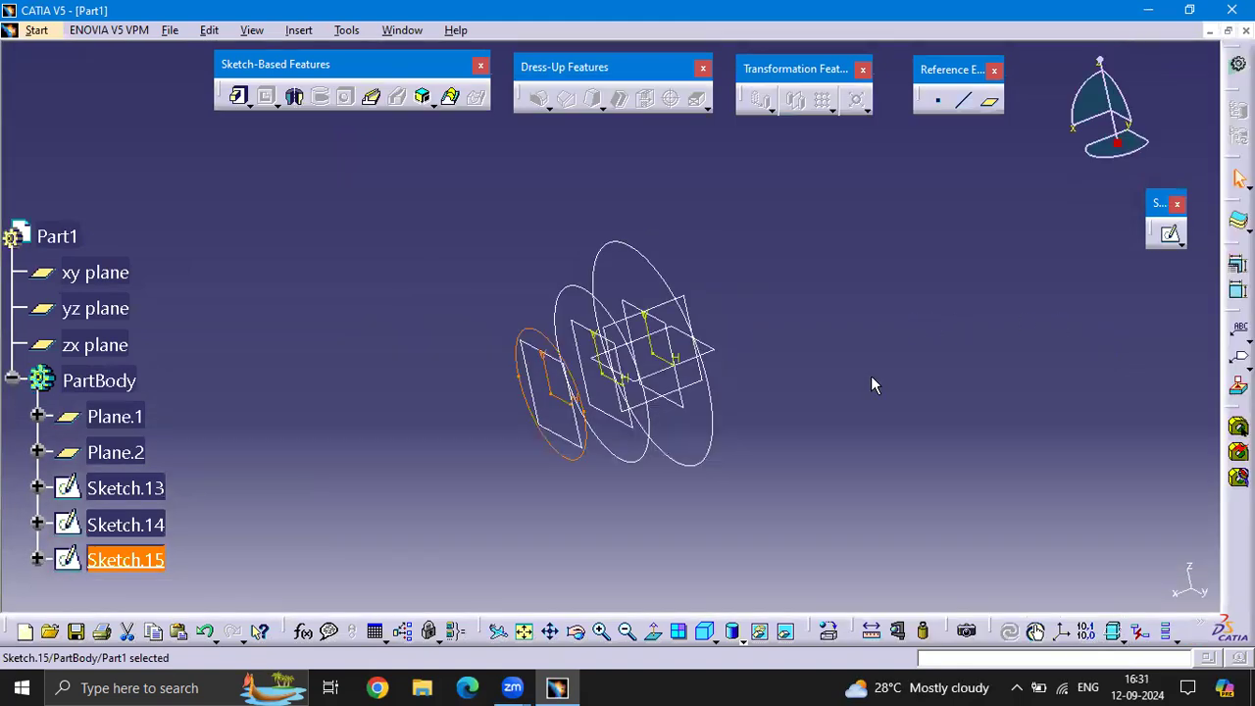
{"action": "left_click", "coordinate": [964, 305]}
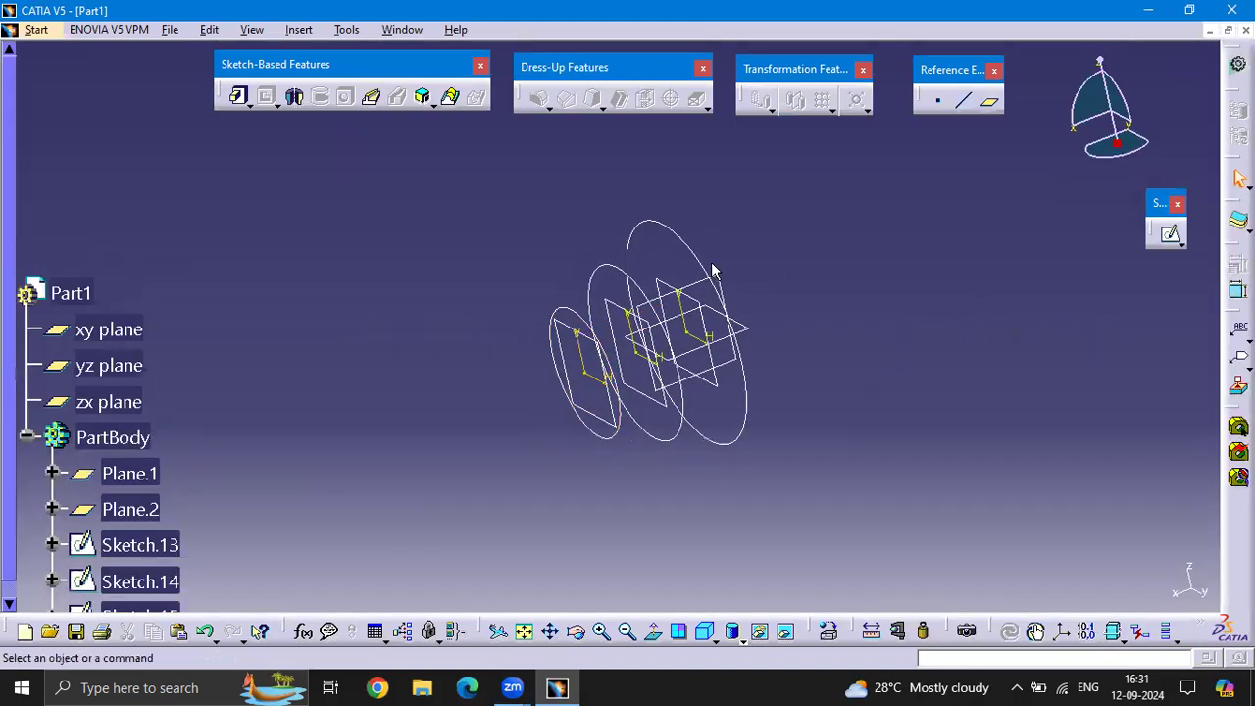
Build a multi-sections solid through the three circles, picking Sketch.13, Sketch.14 and Sketch.15 in order
{"action": "left_click", "coordinate": [454, 99]}
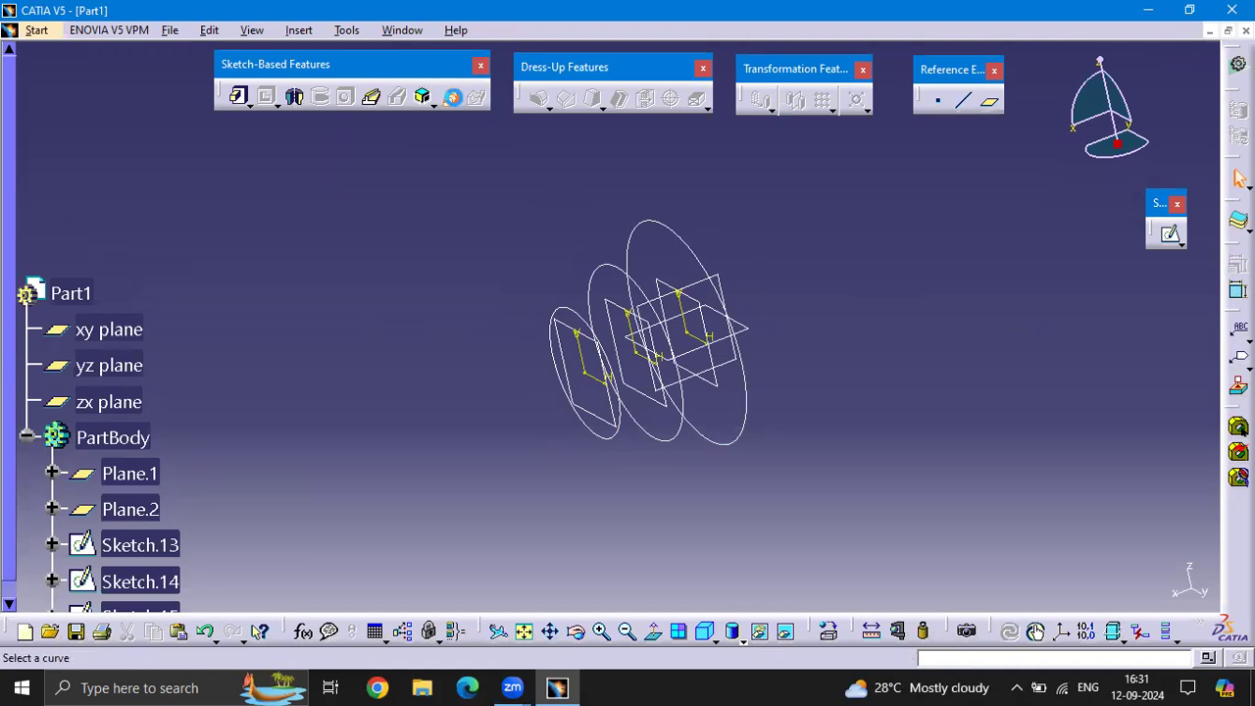
{"action": "left_click", "coordinate": [689, 240]}
{"action": "left_click", "coordinate": [630, 276]}
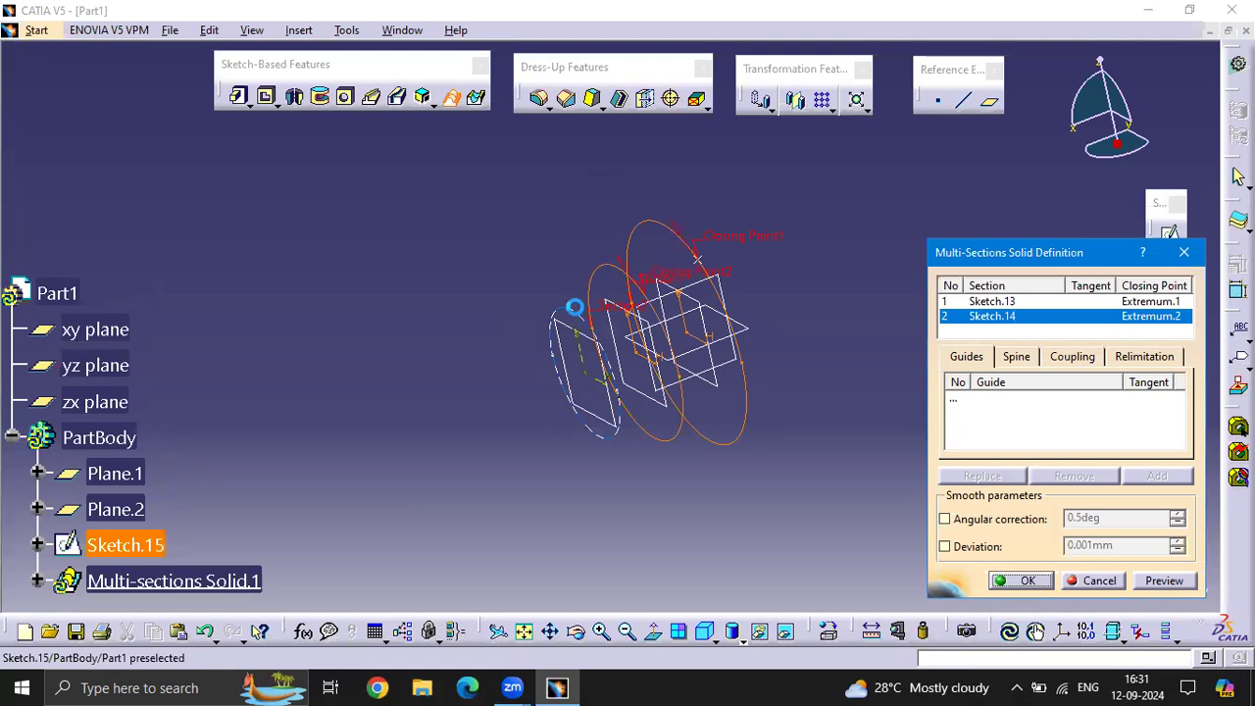
{"action": "left_click", "coordinate": [579, 317]}
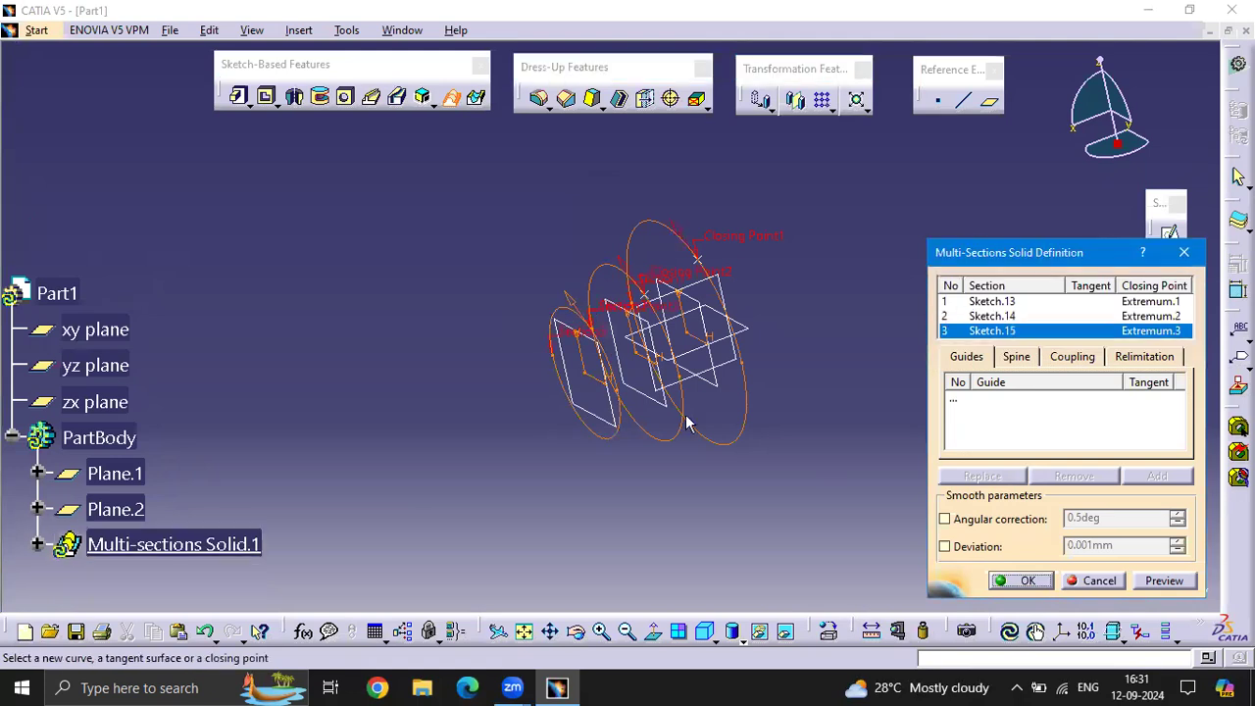
{"action": "left_click", "coordinate": [1162, 581]}
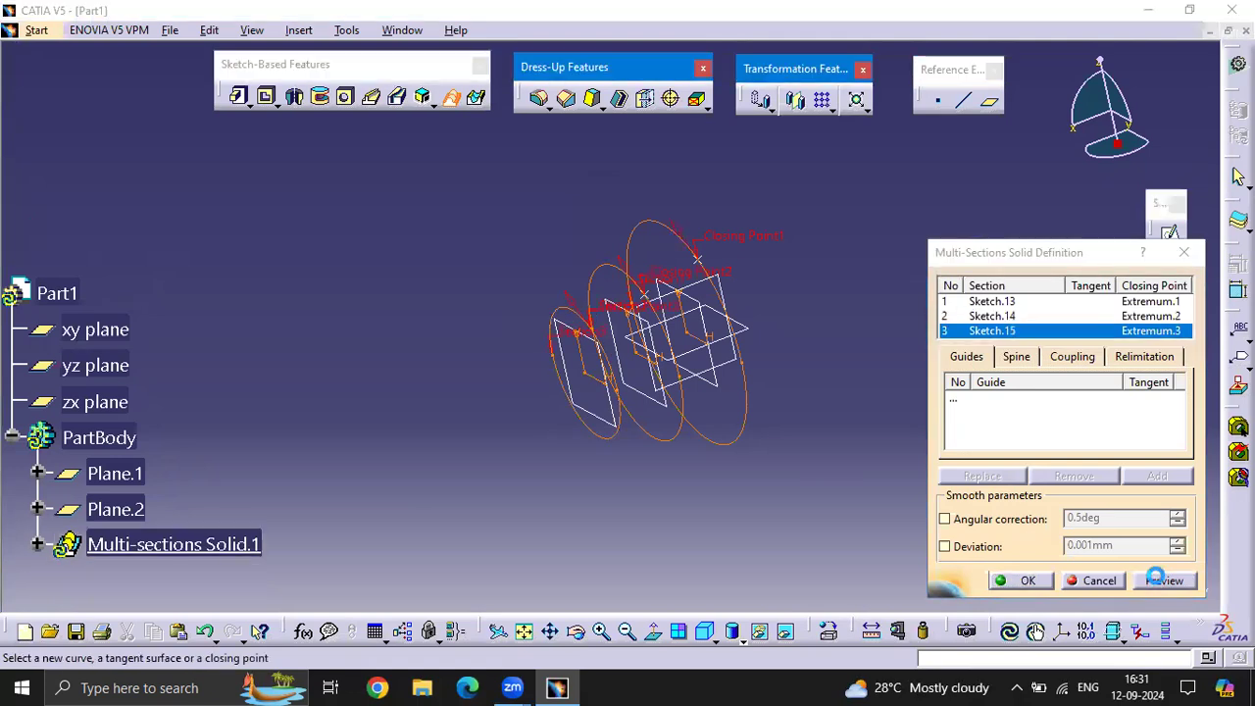
{"action": "left_click", "coordinate": [1010, 580]}
{"action": "middle_click_drag", "start_coordinate": [494, 357], "coordinate": [527, 339]}
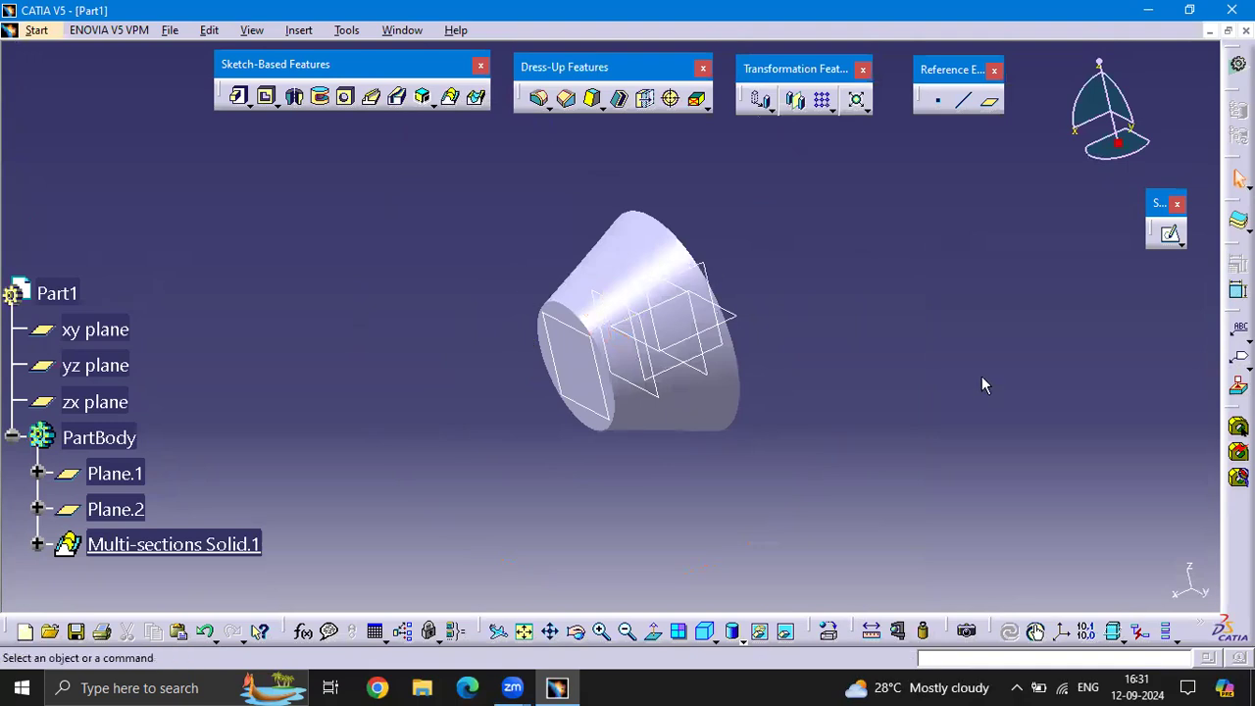
{"action": "middle_click_drag", "start_coordinate": [832, 382], "coordinate": [824, 331]}
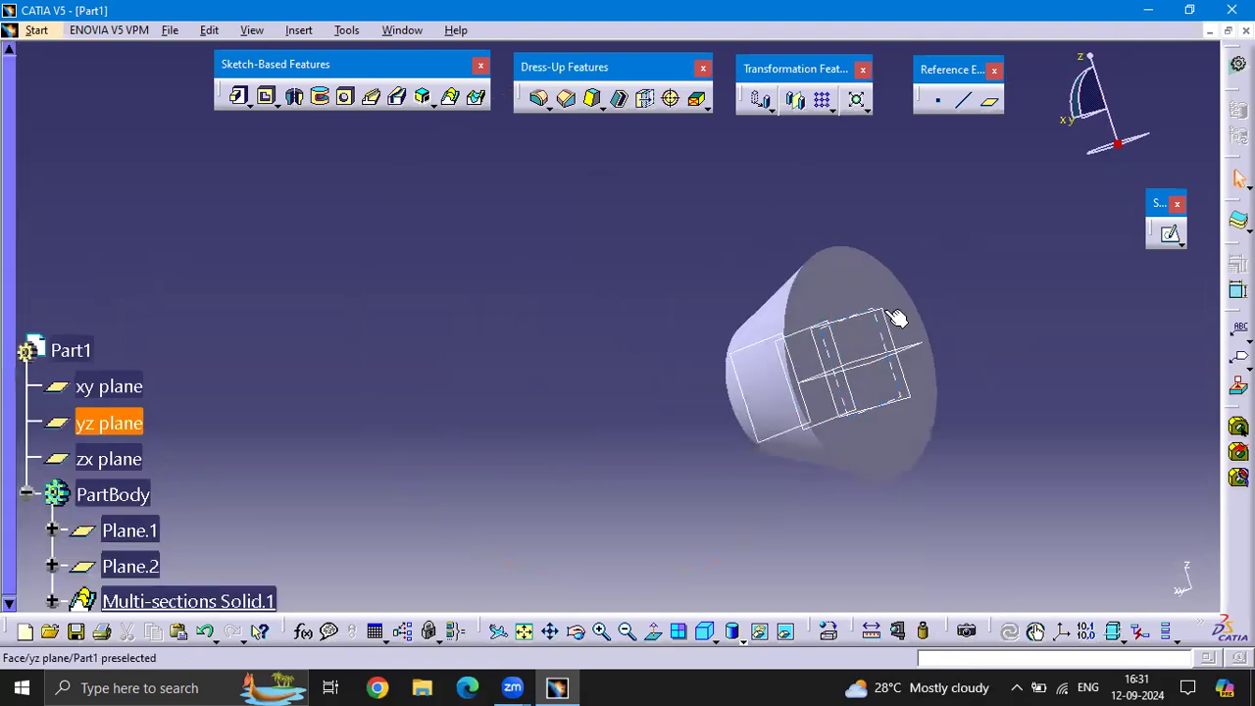
{"action": "middle_click_drag", "start_coordinate": [694, 327], "coordinate": [821, 303]}
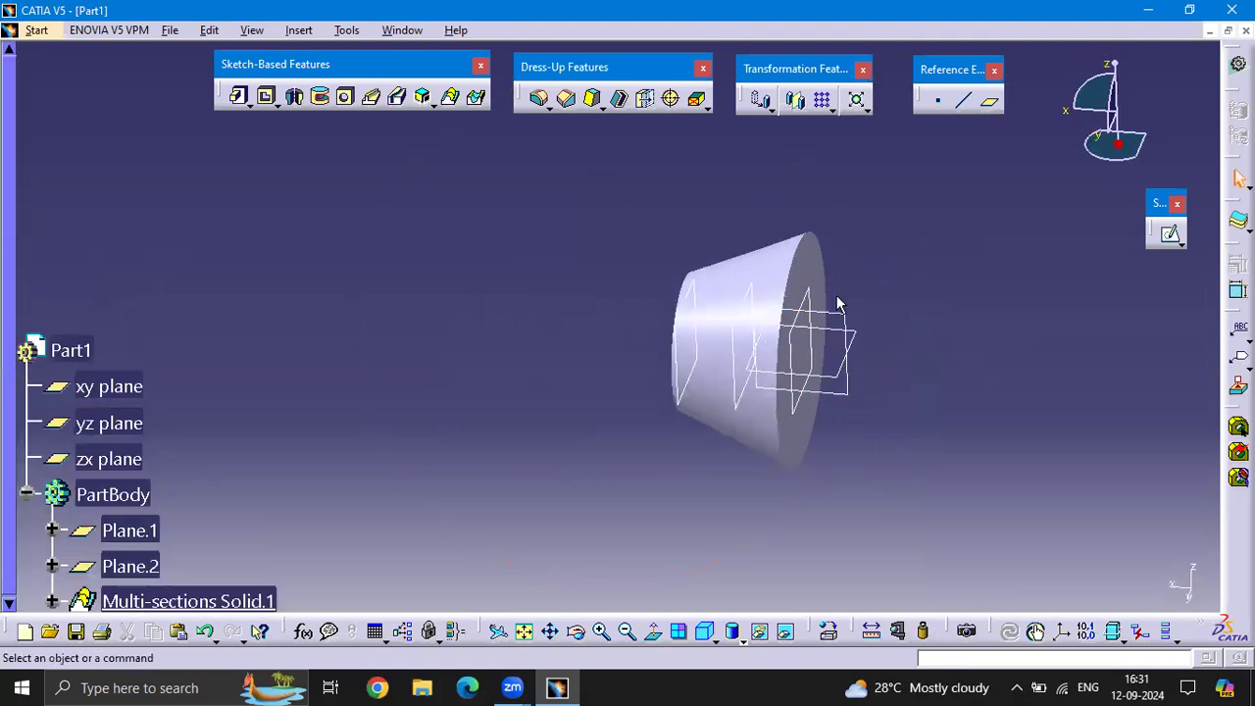
On the yz plane, sketch an origin-centred circle smaller than the solid's small end face, and leave the sketch
{"action": "left_click", "coordinate": [1169, 233]}
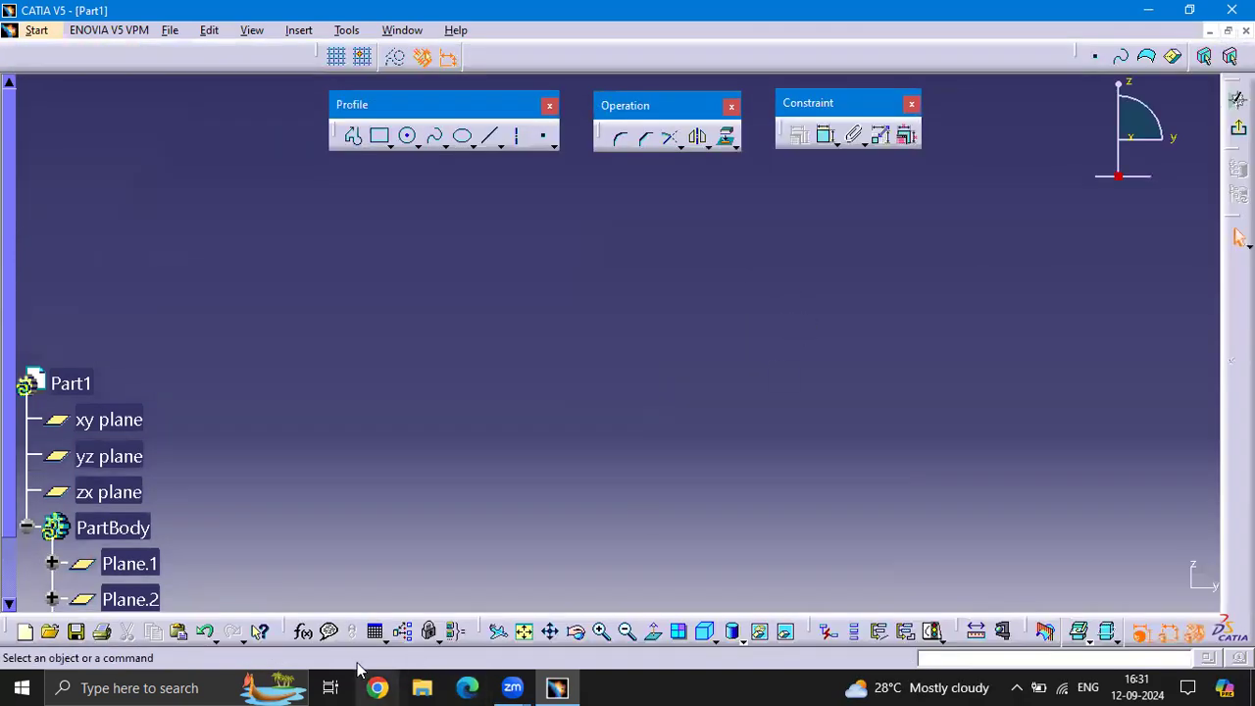
{"action": "left_click", "coordinate": [525, 633]}
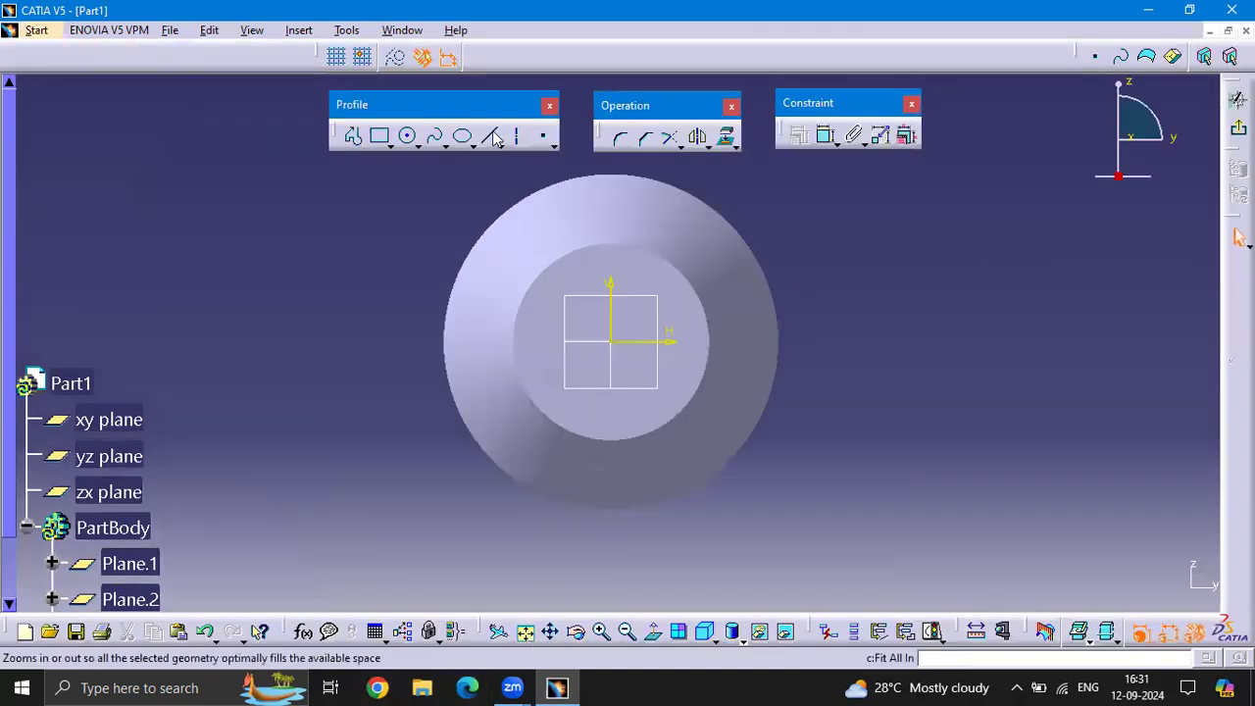
{"action": "left_click", "coordinate": [408, 136]}
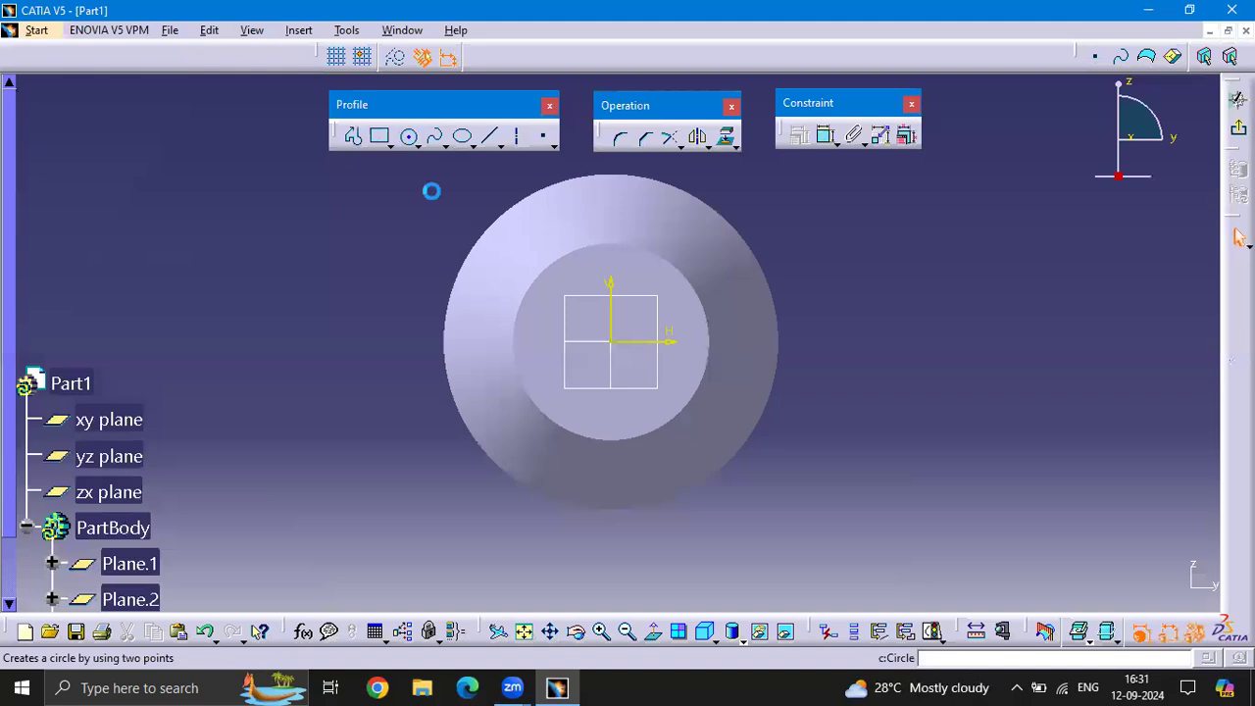
{"action": "left_click", "coordinate": [615, 343]}
{"action": "left_click", "coordinate": [627, 399]}
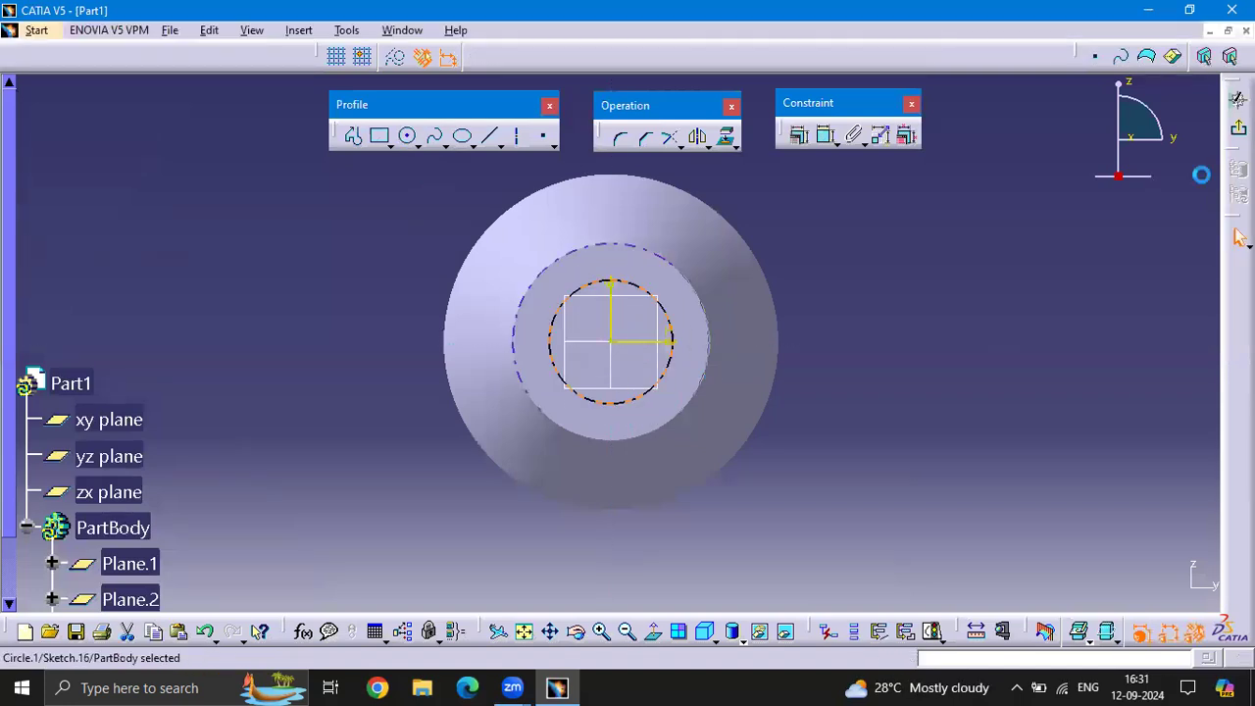
{"action": "left_click", "coordinate": [1237, 237]}
On Plane.2, sketch a circle centred on the origin, slightly smaller than the new yz-plane circle, and leave the sketch
{"action": "mouse_move", "coordinate": [903, 448]}
{"action": "middle_mouse_down"}
{"action": "mouse_move", "coordinate": [817, 412]}
{"action": "mouse_move", "coordinate": [853, 351]}
{"action": "mouse_move", "coordinate": [628, 317]}
{"action": "middle_mouse_up"}
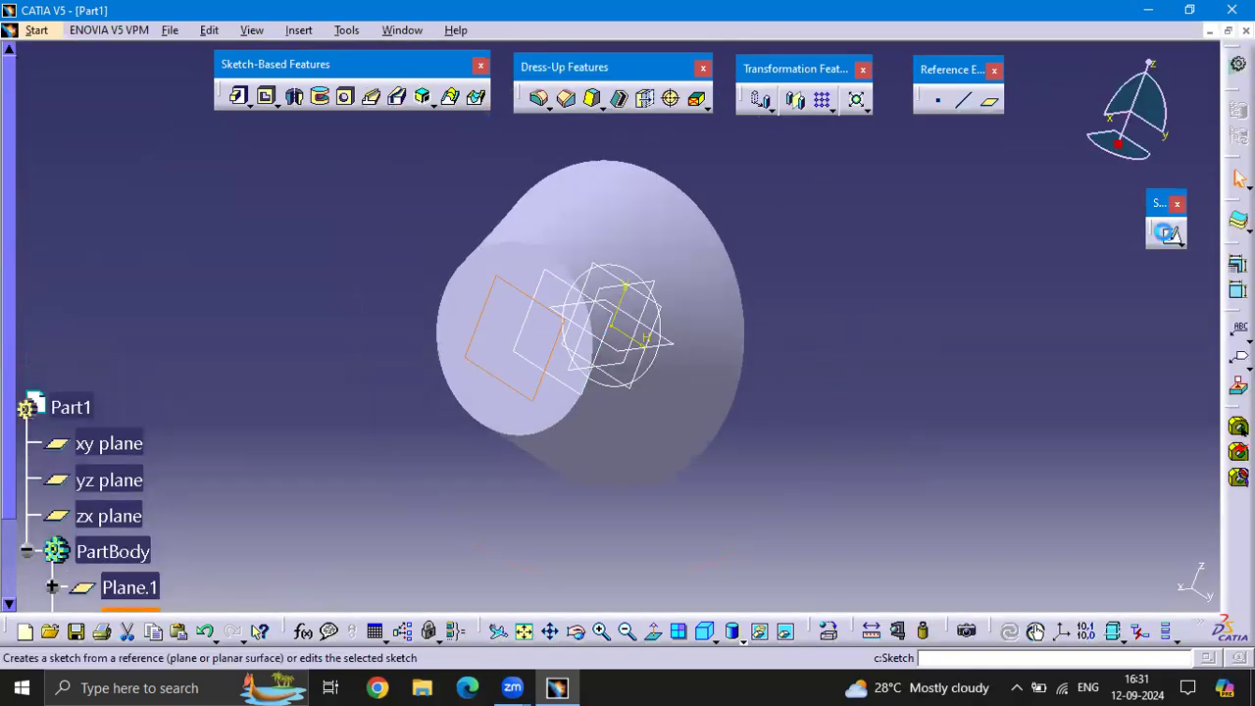
{"action": "left_click", "coordinate": [1167, 233]}
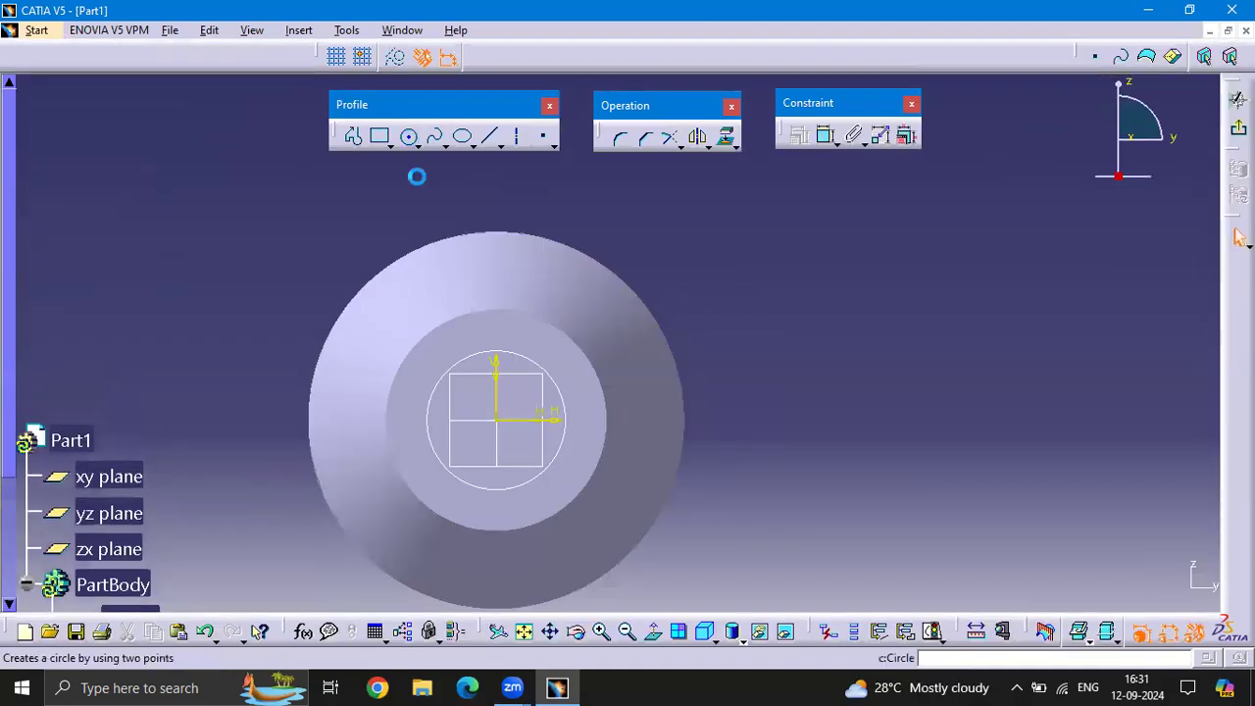
{"action": "left_click", "coordinate": [502, 419]}
{"action": "left_click", "coordinate": [538, 459]}
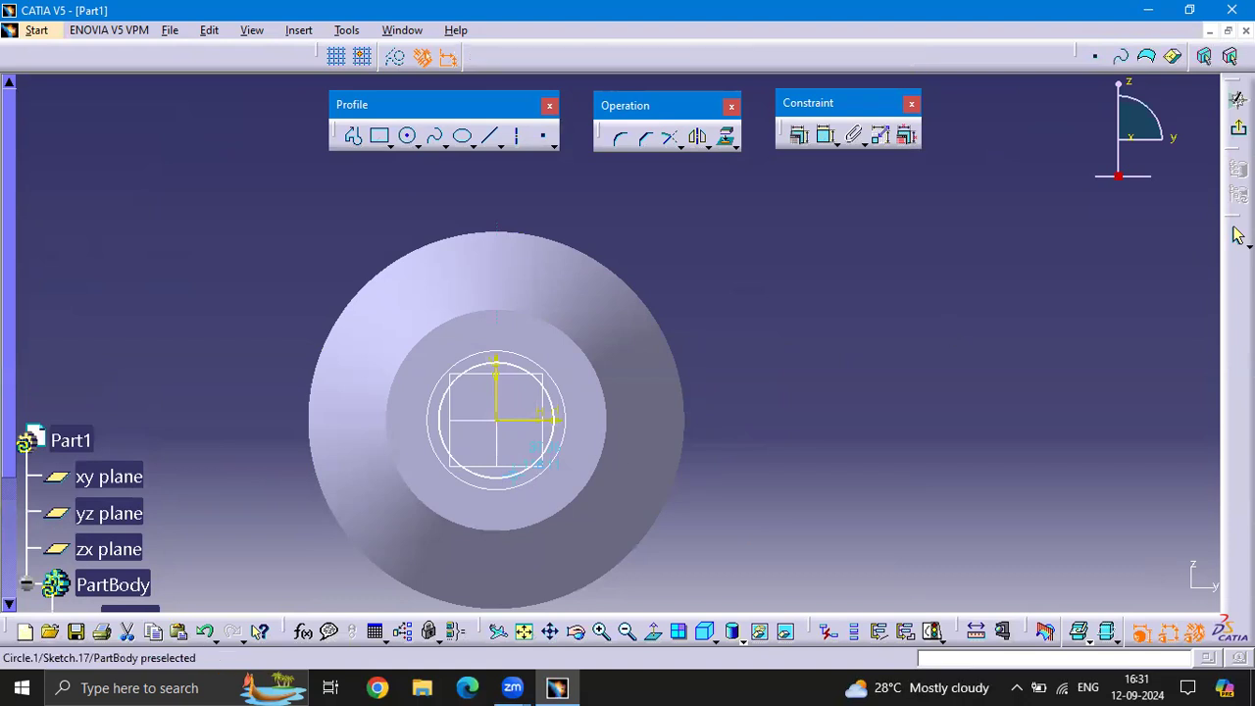
{"action": "left_click", "coordinate": [1239, 237]}
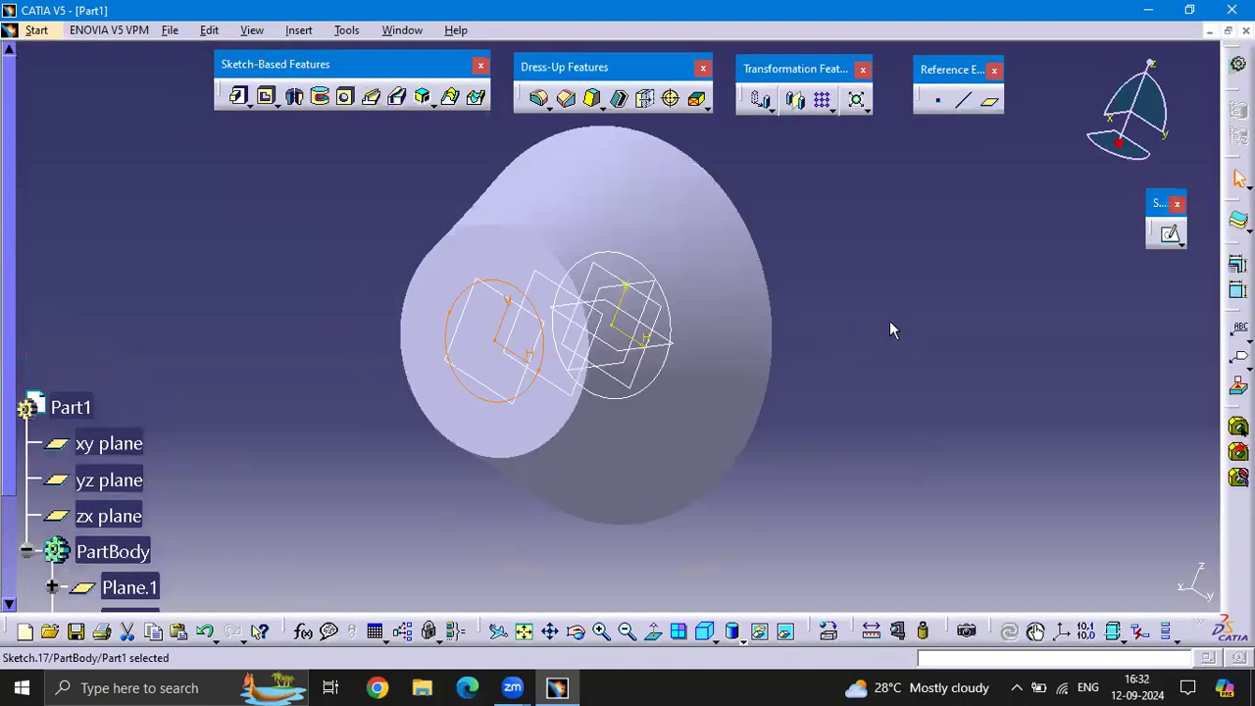
Cut a removed multi-sections solid through the tapered body using Sketch.16 and Sketch.17 as sections, previewing it before accepting
{"action": "middle_click_drag", "start_coordinate": [732, 343], "coordinate": [843, 262]}
{"action": "left_click", "coordinate": [911, 227]}
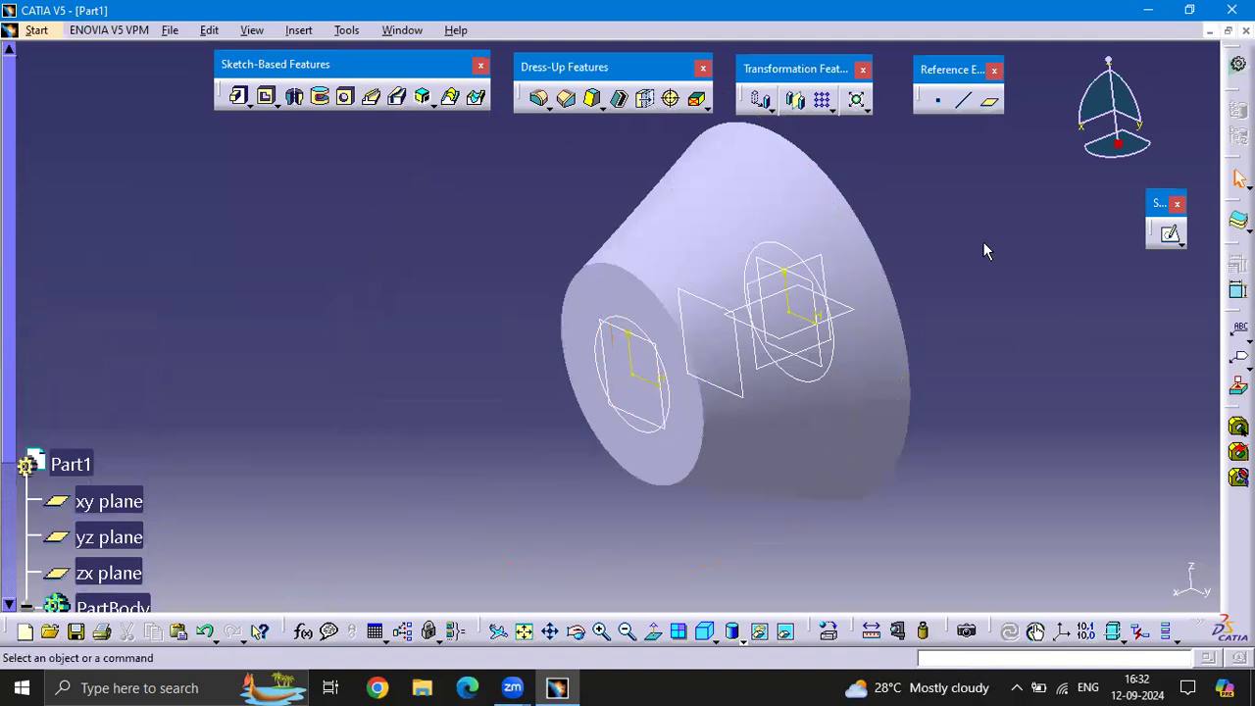
{"action": "middle_click_drag", "start_coordinate": [1002, 247], "coordinate": [944, 269]}
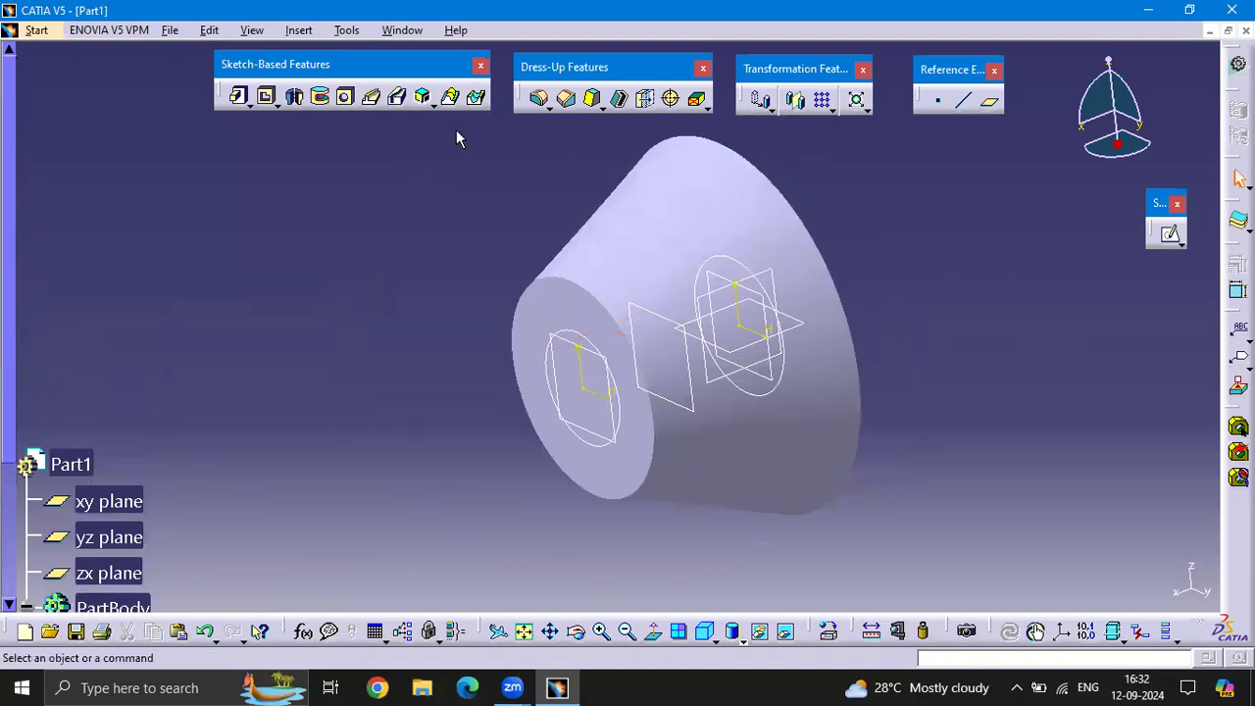
{"action": "left_click", "coordinate": [478, 98]}
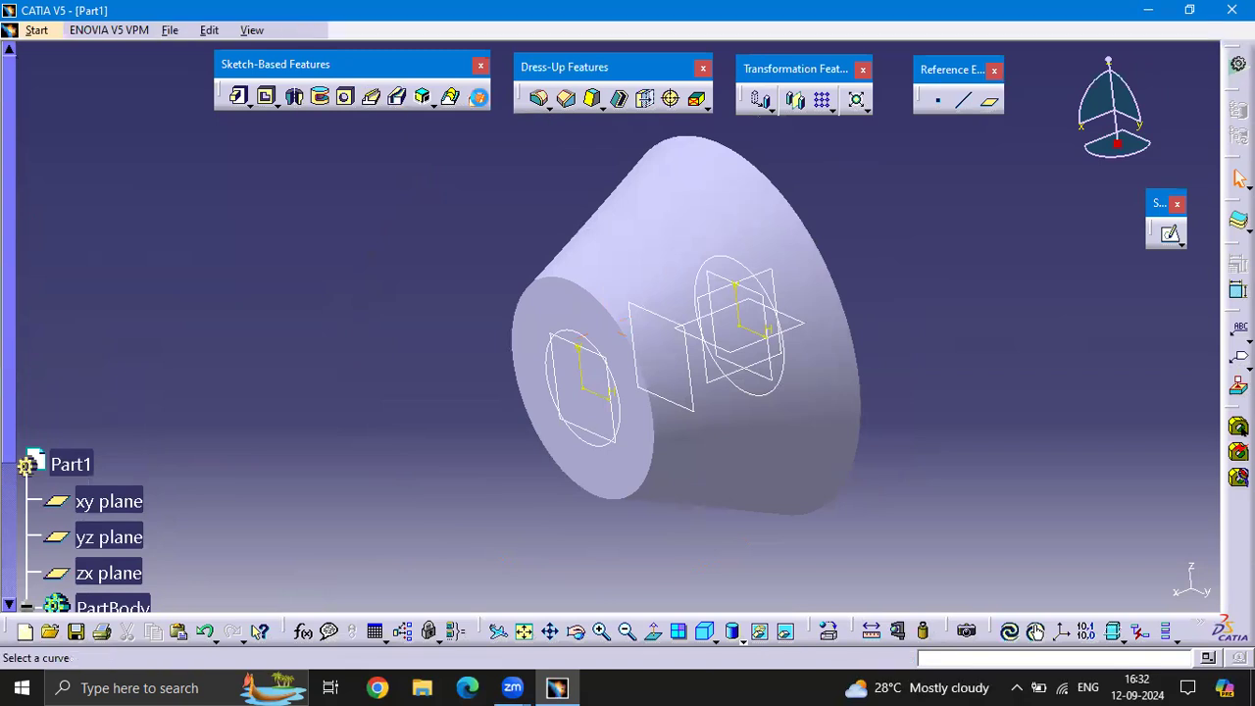
{"action": "left_click", "coordinate": [761, 274]}
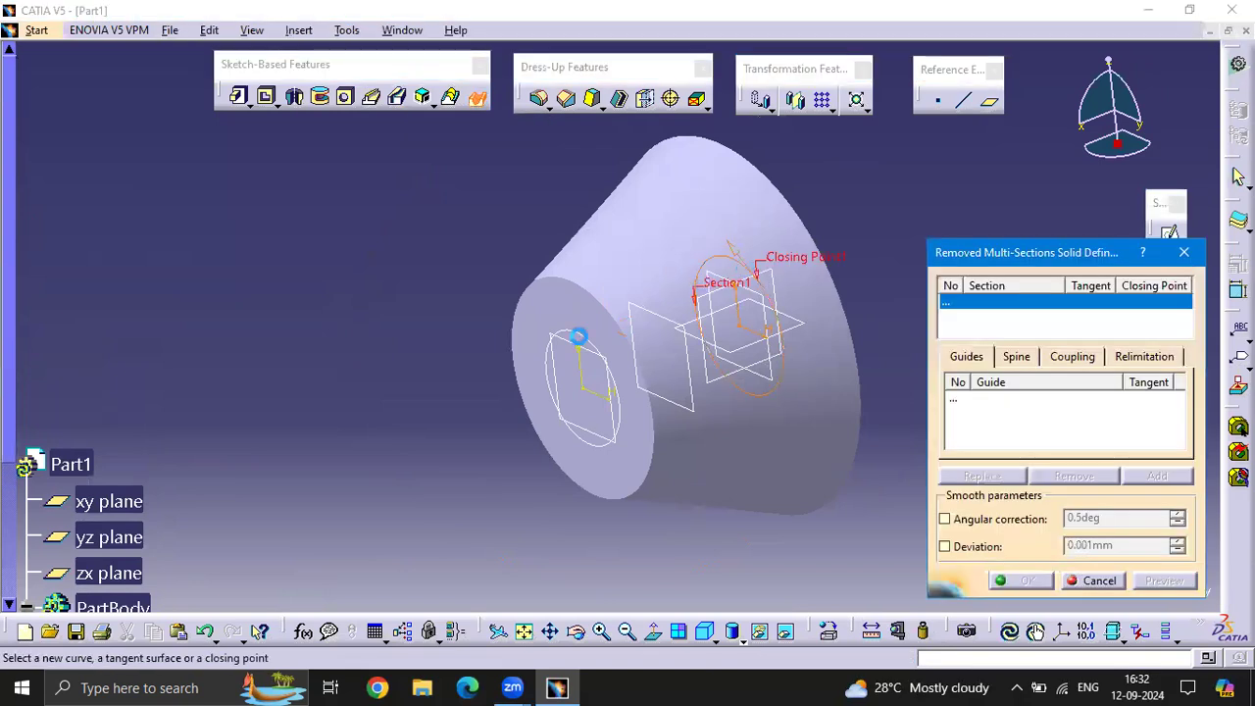
{"action": "left_click", "coordinate": [588, 336]}
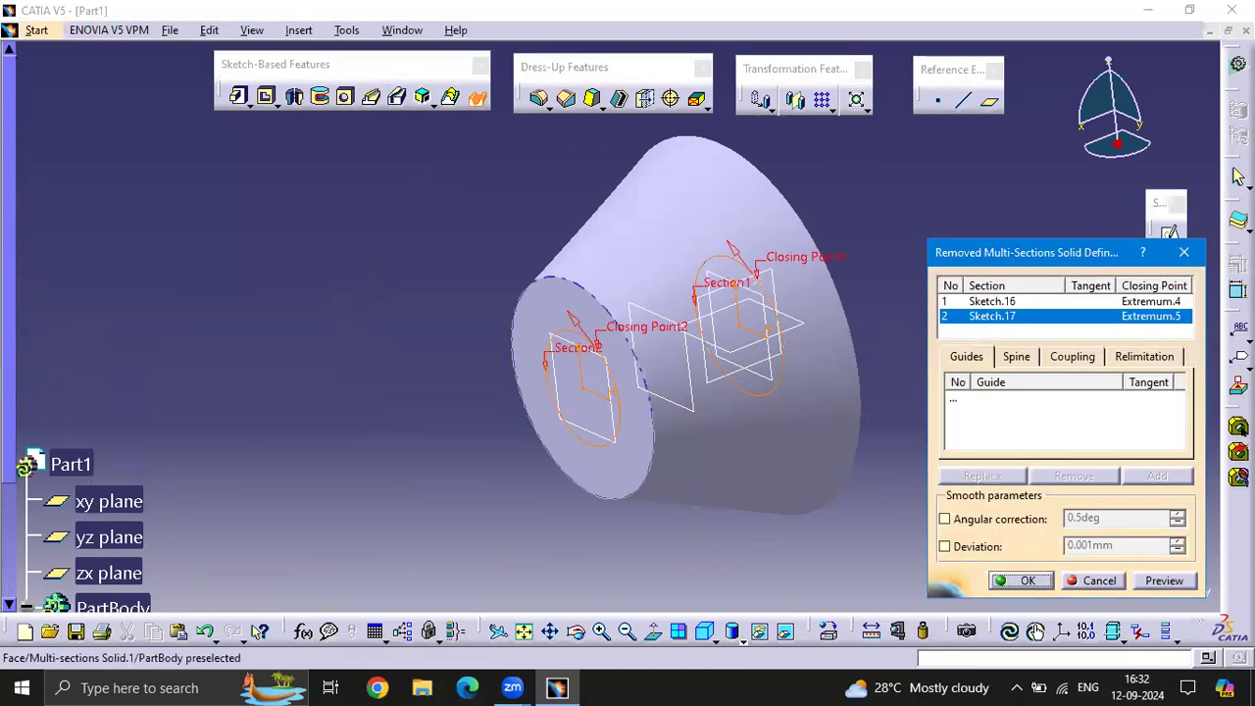
{"action": "left_click", "coordinate": [1177, 581]}
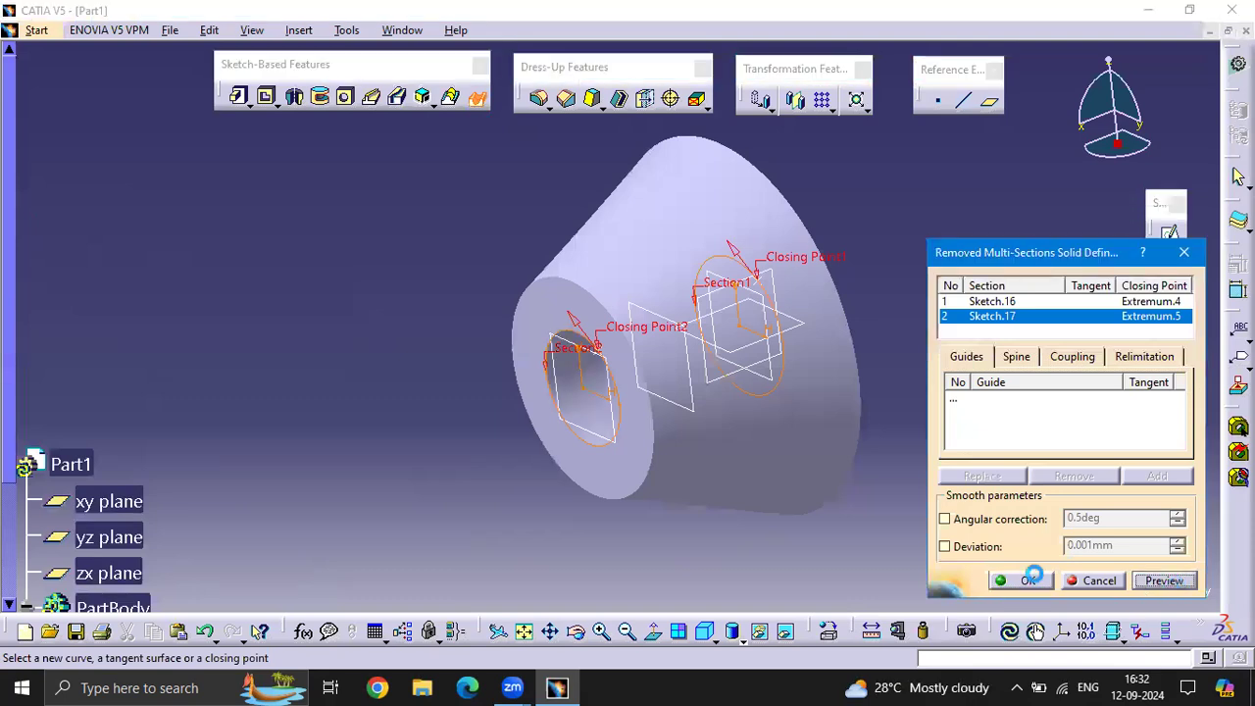
{"action": "left_click", "coordinate": [1030, 581]}
Select the whole tapered solid with its planes and sketches and delete everything from PartBody
{"action": "middle_click_drag", "start_coordinate": [438, 426], "coordinate": [702, 365]}
{"action": "left_click_drag", "start_coordinate": [967, 473], "coordinate": [345, 164]}
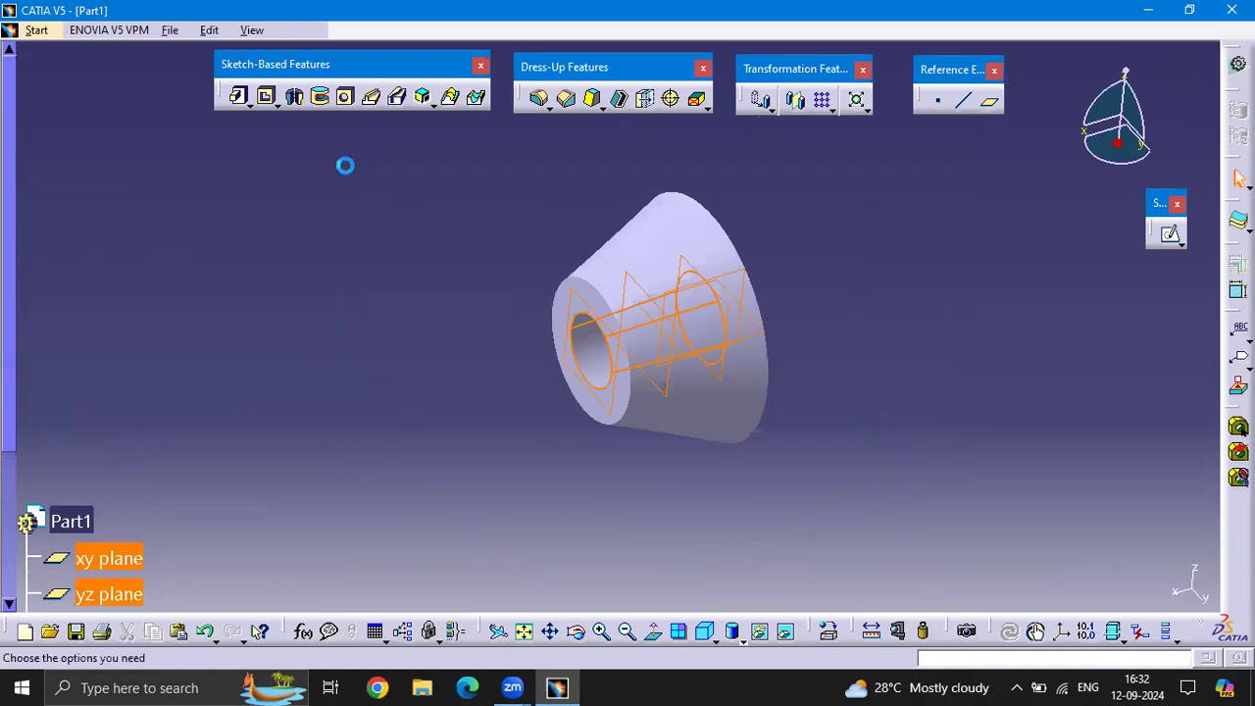
{"action": "key", "text": "Delete"}
{"action": "key", "text": "Return"}
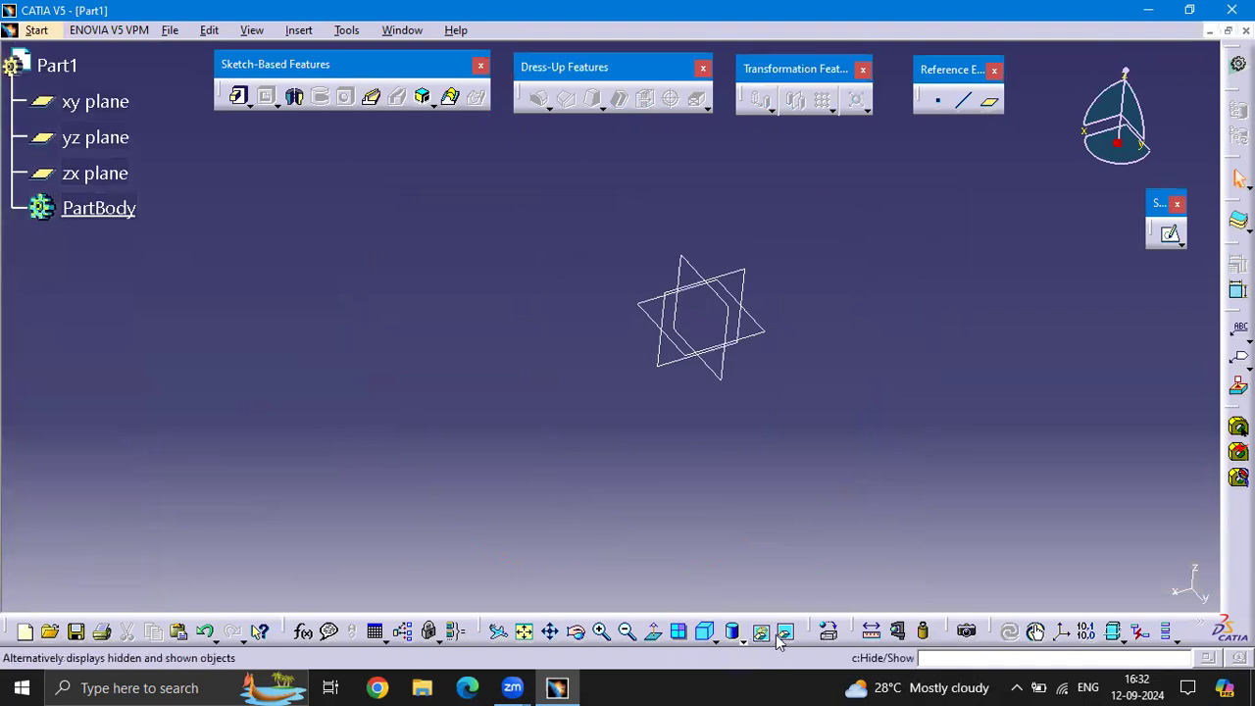
On the yz plane, sketch a rectangle around the origin about 1700 mm wide and 789 mm high, and leave the sketch
{"action": "left_click", "coordinate": [706, 631]}
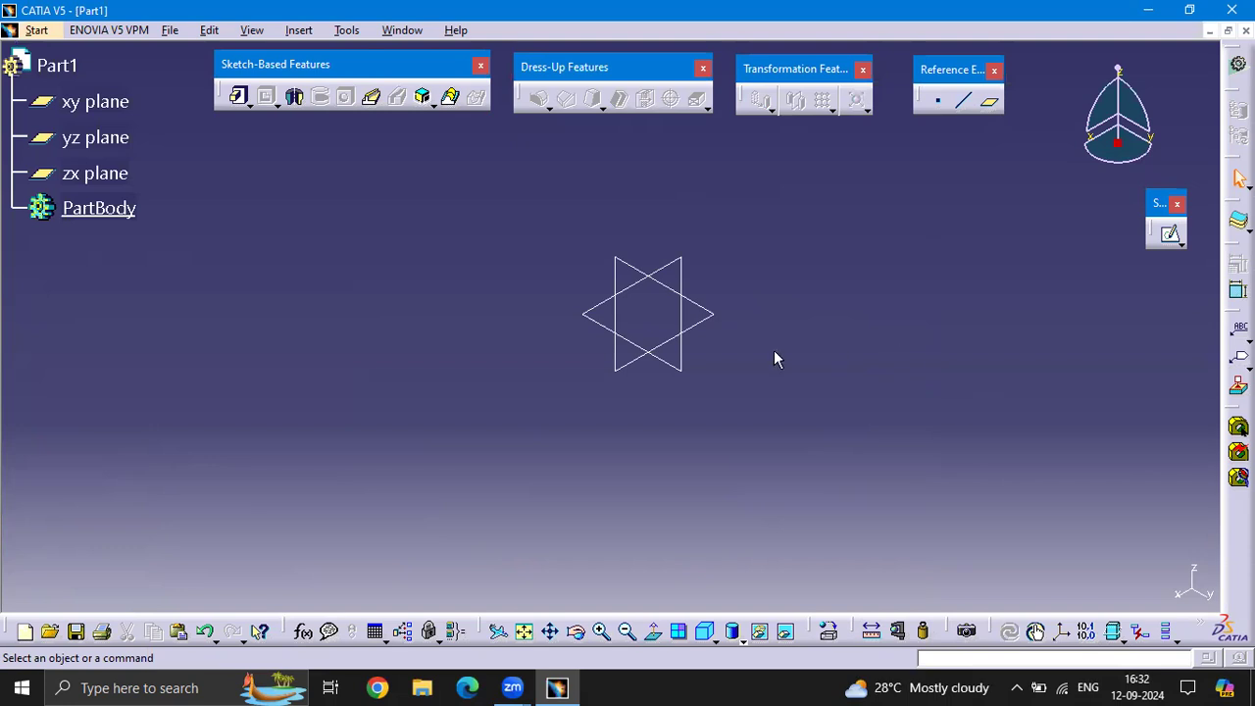
{"action": "middle_click_drag", "start_coordinate": [673, 333], "coordinate": [799, 329]}
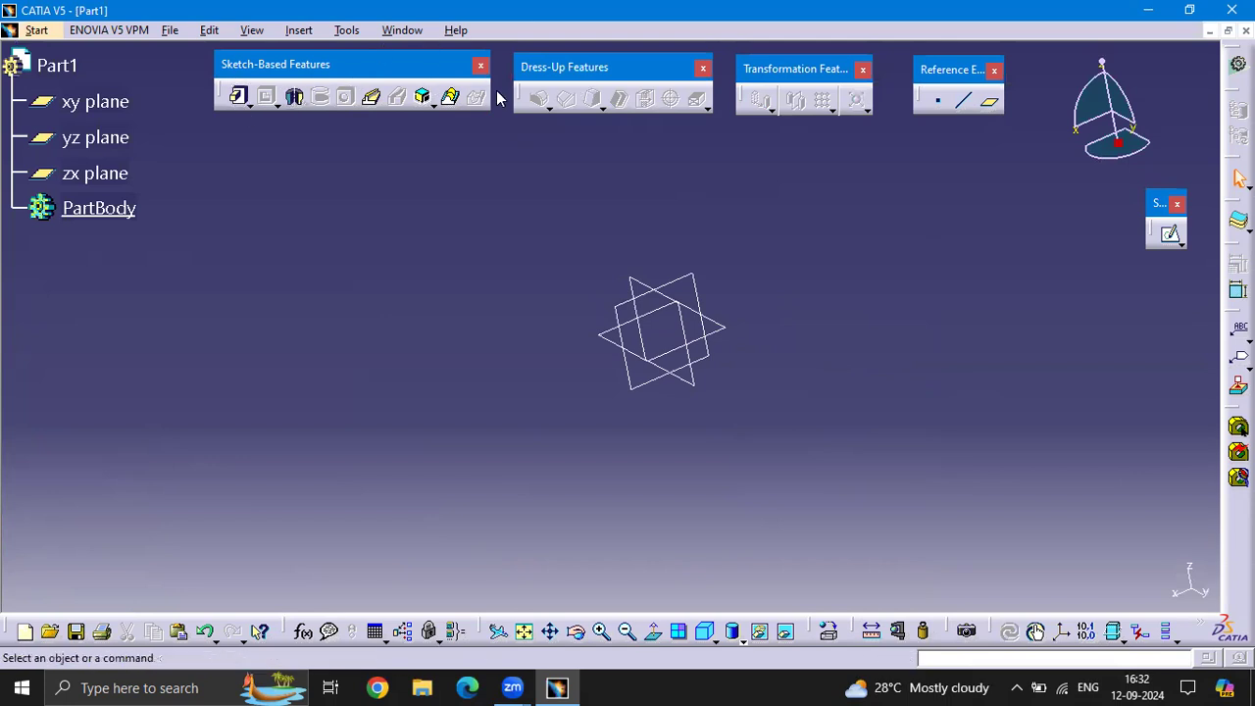
{"action": "middle_click_drag", "start_coordinate": [605, 274], "coordinate": [640, 252]}
{"action": "left_click", "coordinate": [647, 345]}
{"action": "left_click", "coordinate": [1172, 238]}
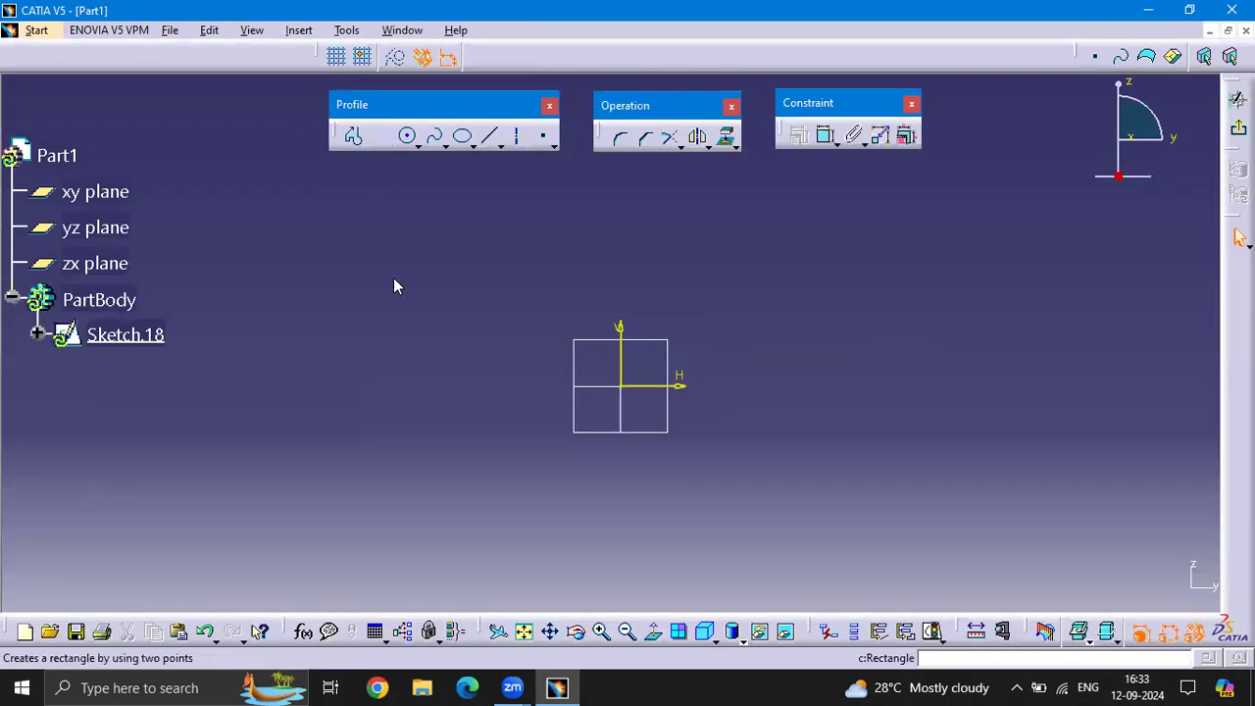
{"action": "left_click", "coordinate": [430, 292]}
{"action": "left_click", "coordinate": [839, 483]}
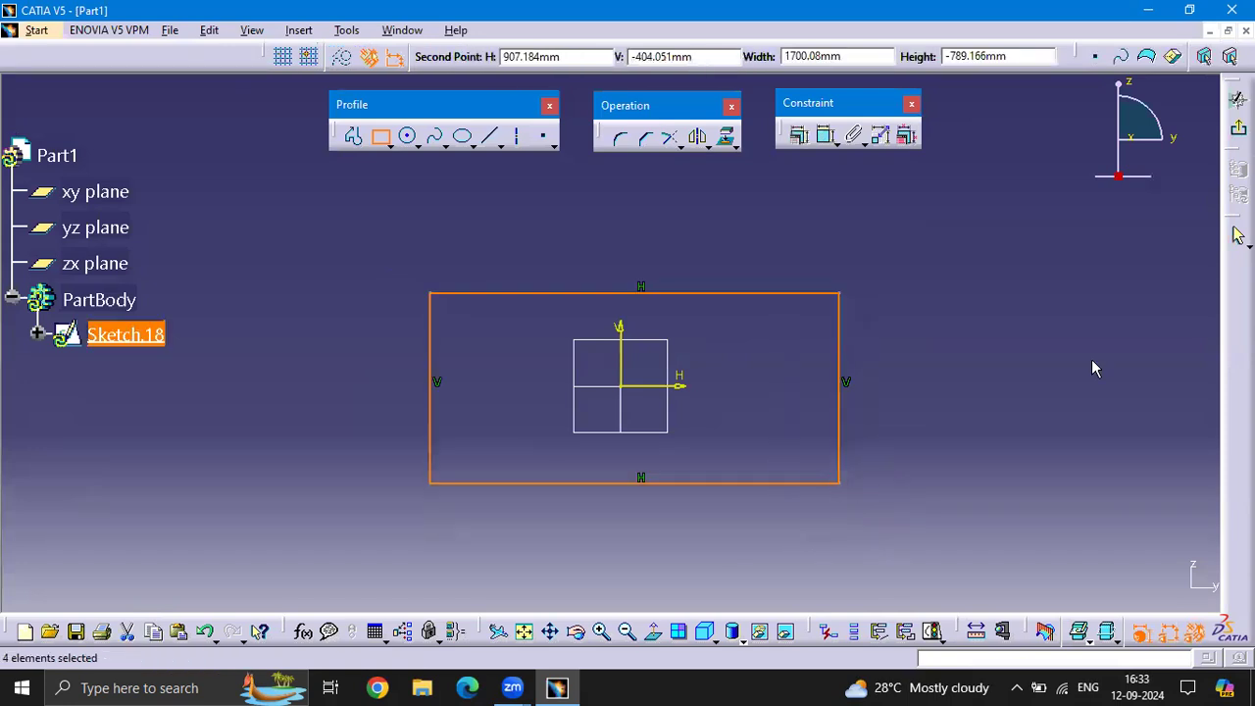
{"action": "left_click", "coordinate": [1237, 99]}
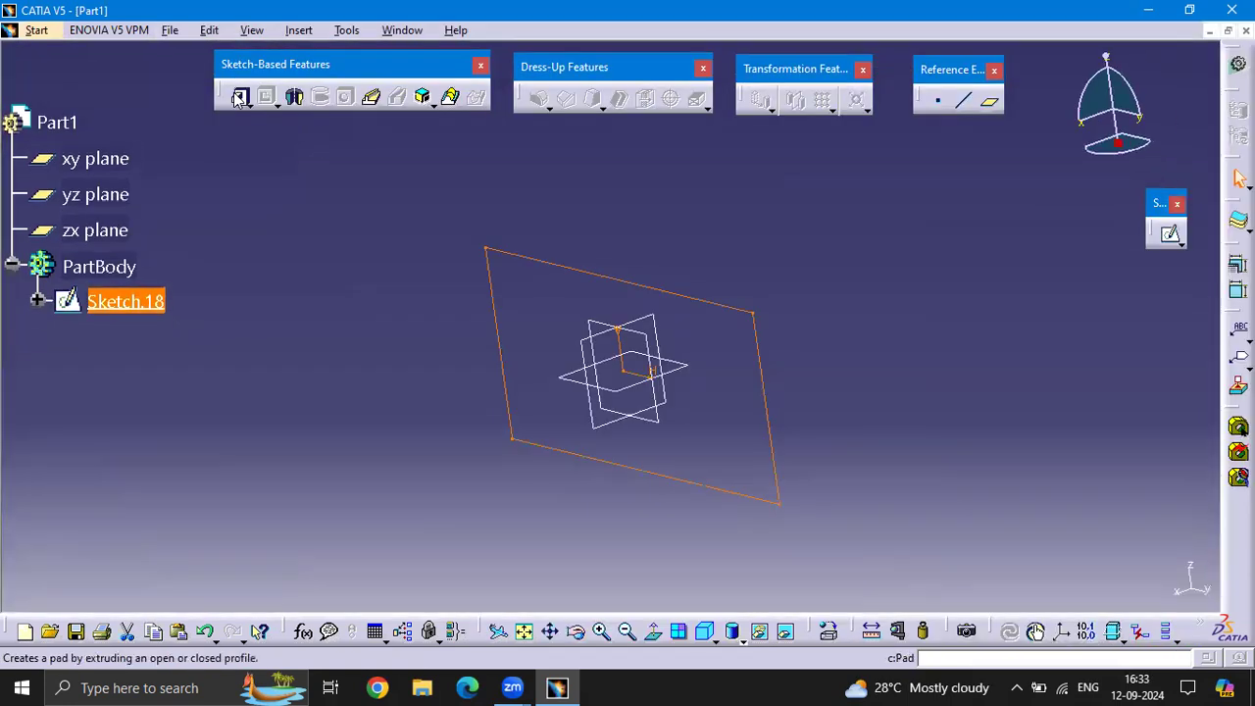
Pad the rectangle sketch into a flat rectangular plate
{"action": "left_click", "coordinate": [239, 100]}
{"action": "type", "text": "10"}
{"action": "key", "text": "Return"}
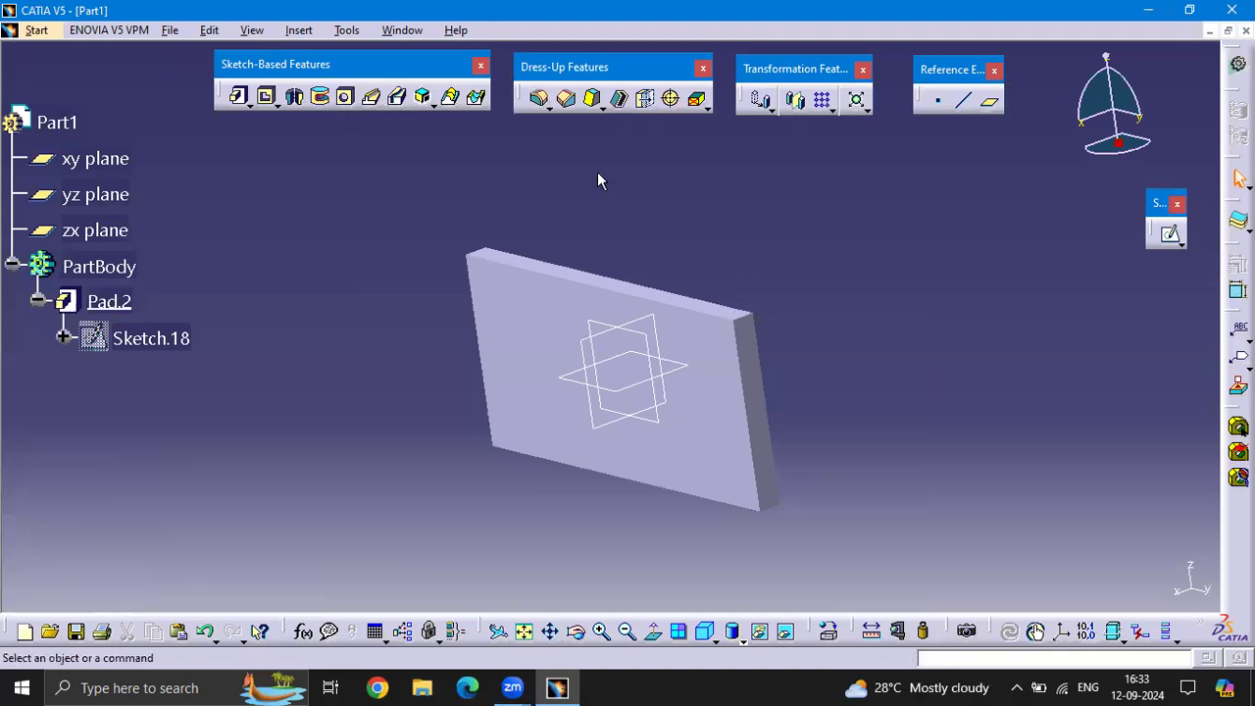
Apply a 15 mm edge fillet to the short upper corner edge across the plate's thickness
{"action": "left_click", "coordinate": [541, 98]}
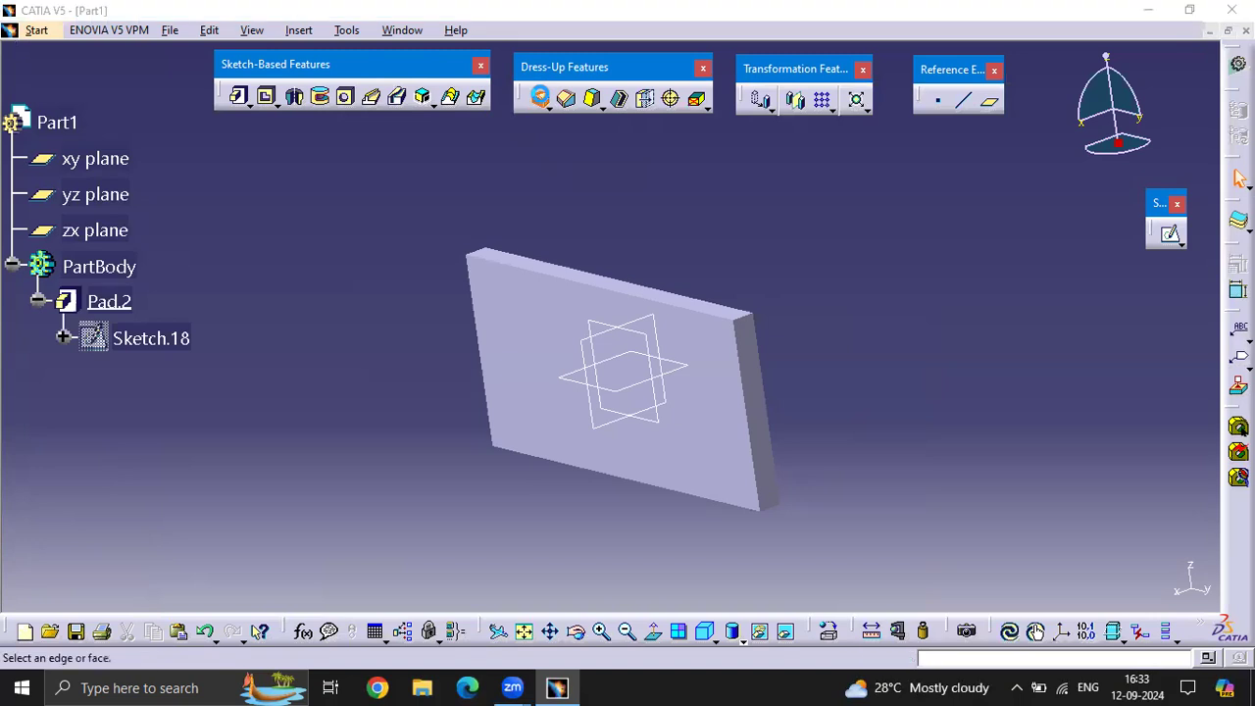
{"action": "middle_click_drag", "start_coordinate": [766, 341], "coordinate": [815, 294]}
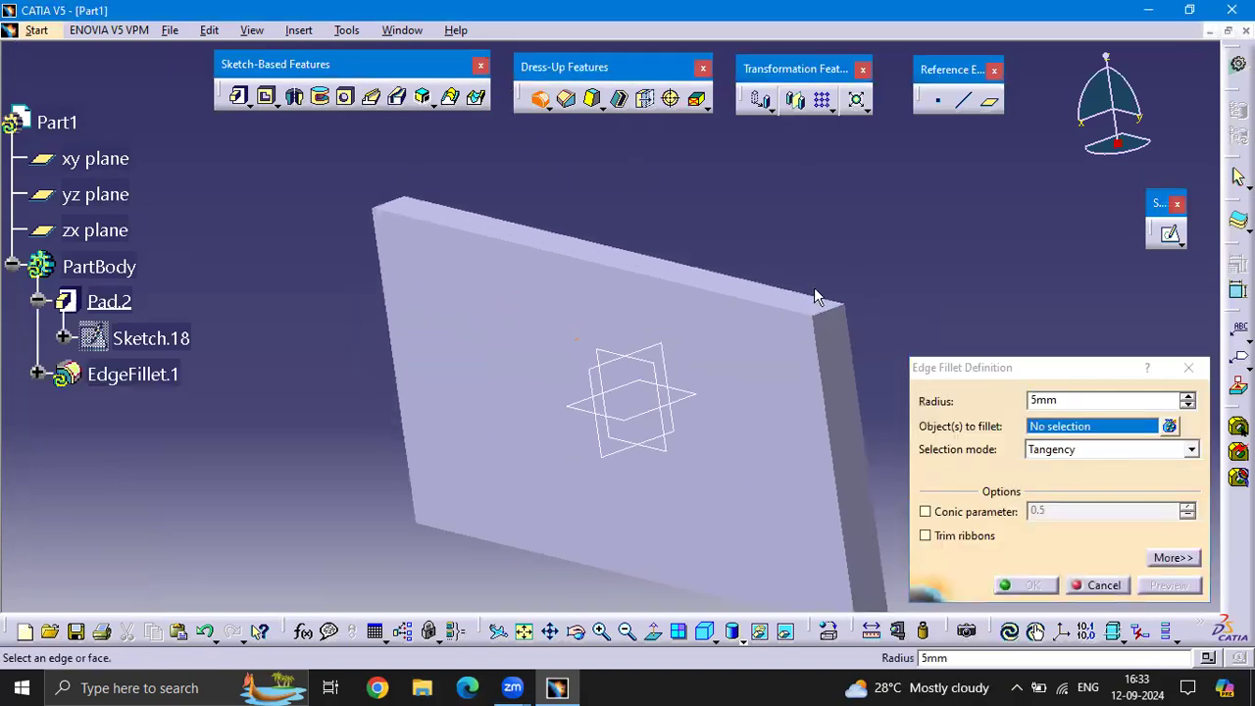
{"action": "left_click", "coordinate": [836, 316]}
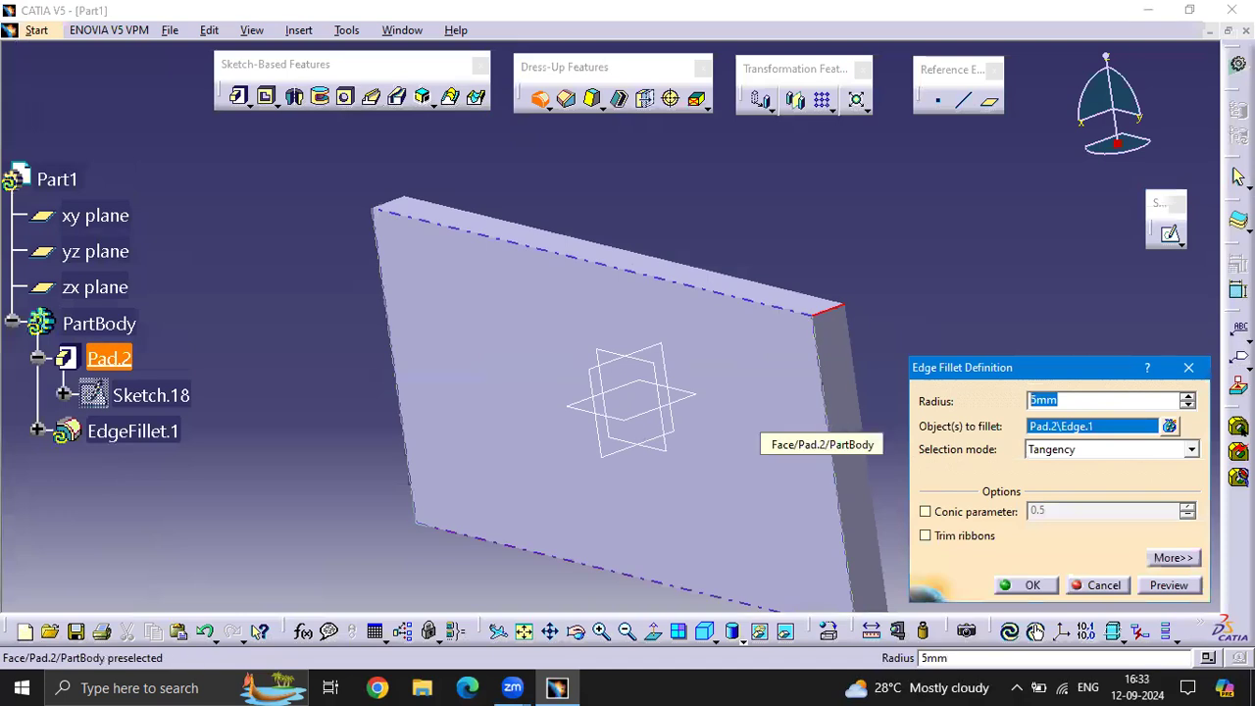
{"action": "left_click", "coordinate": [900, 298]}
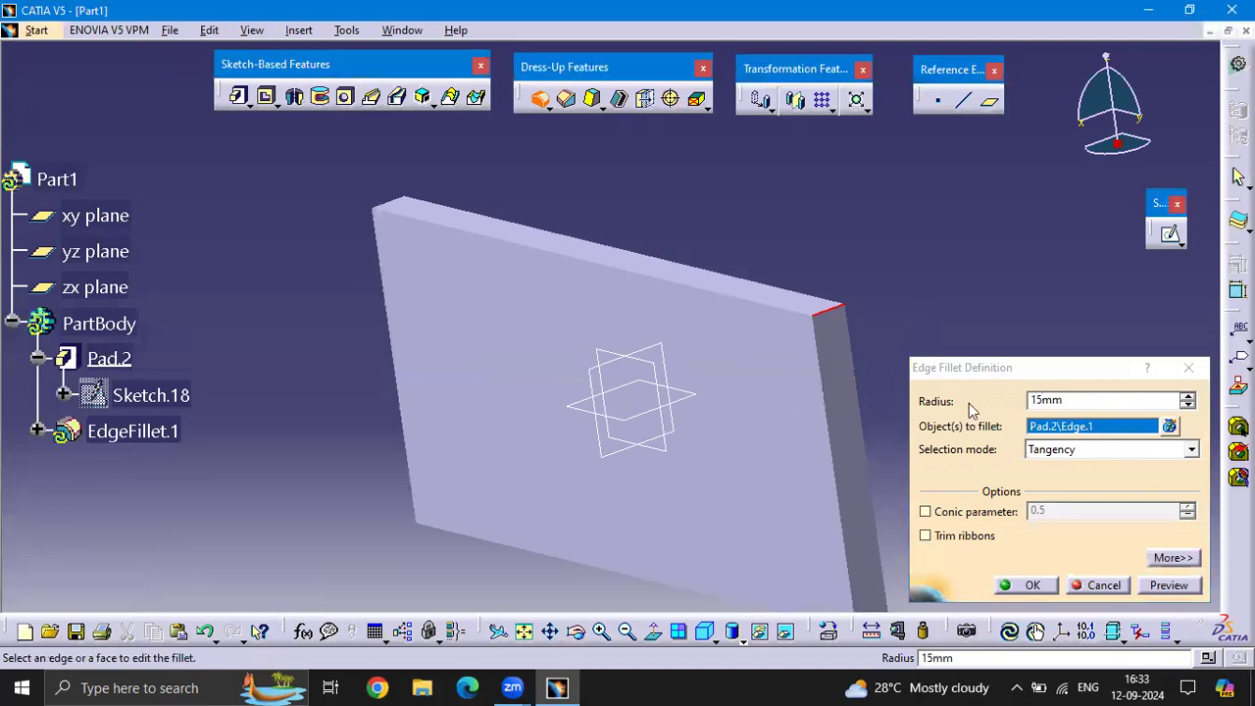
{"action": "left_click", "coordinate": [1180, 588]}
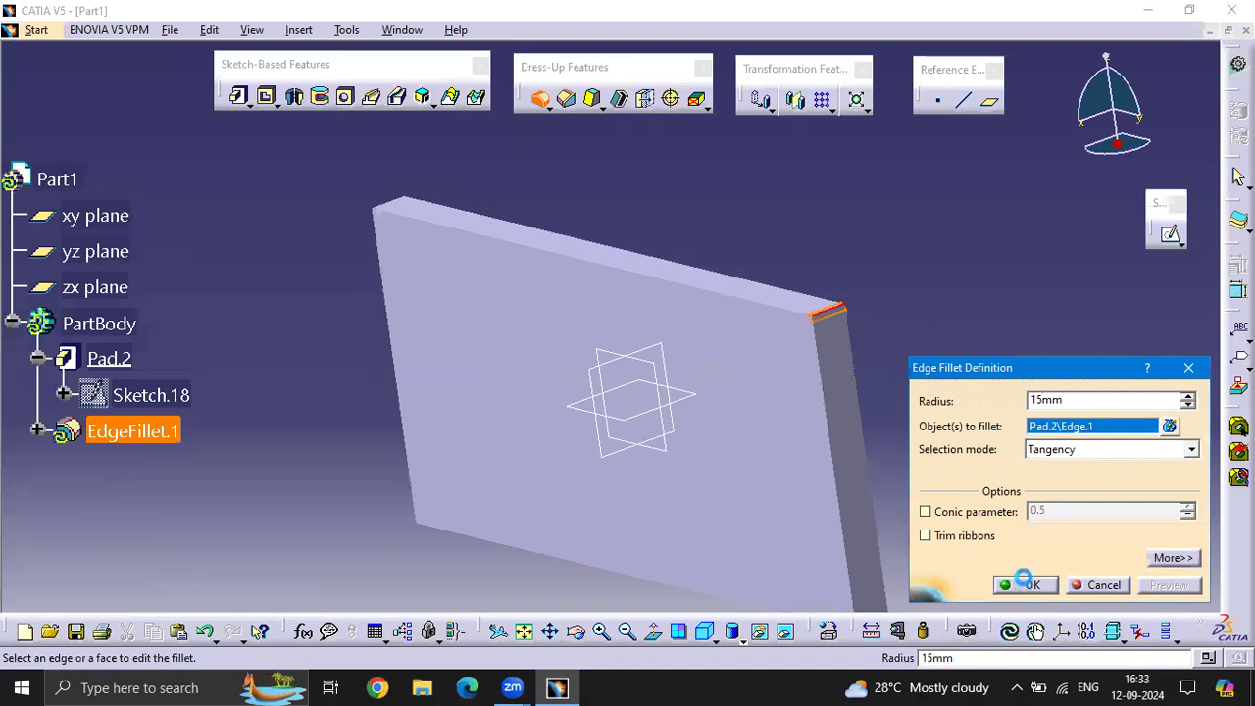
{"action": "left_click", "coordinate": [1025, 582]}
Chamfer the short lower corner edge on the filleted end of the plate with a length of 50 mm at 45 degrees
{"action": "middle_click_drag", "start_coordinate": [846, 349], "coordinate": [325, 311]}
{"action": "middle_click_drag", "start_coordinate": [836, 302], "coordinate": [790, 392]}
{"action": "left_click", "coordinate": [741, 259]}
{"action": "middle_click_drag", "start_coordinate": [767, 301], "coordinate": [763, 346]}
{"action": "left_click", "coordinate": [567, 98]}
{"action": "middle_click_drag", "start_coordinate": [768, 447], "coordinate": [663, 345]}
{"action": "middle_click_drag", "start_coordinate": [638, 477], "coordinate": [717, 323]}
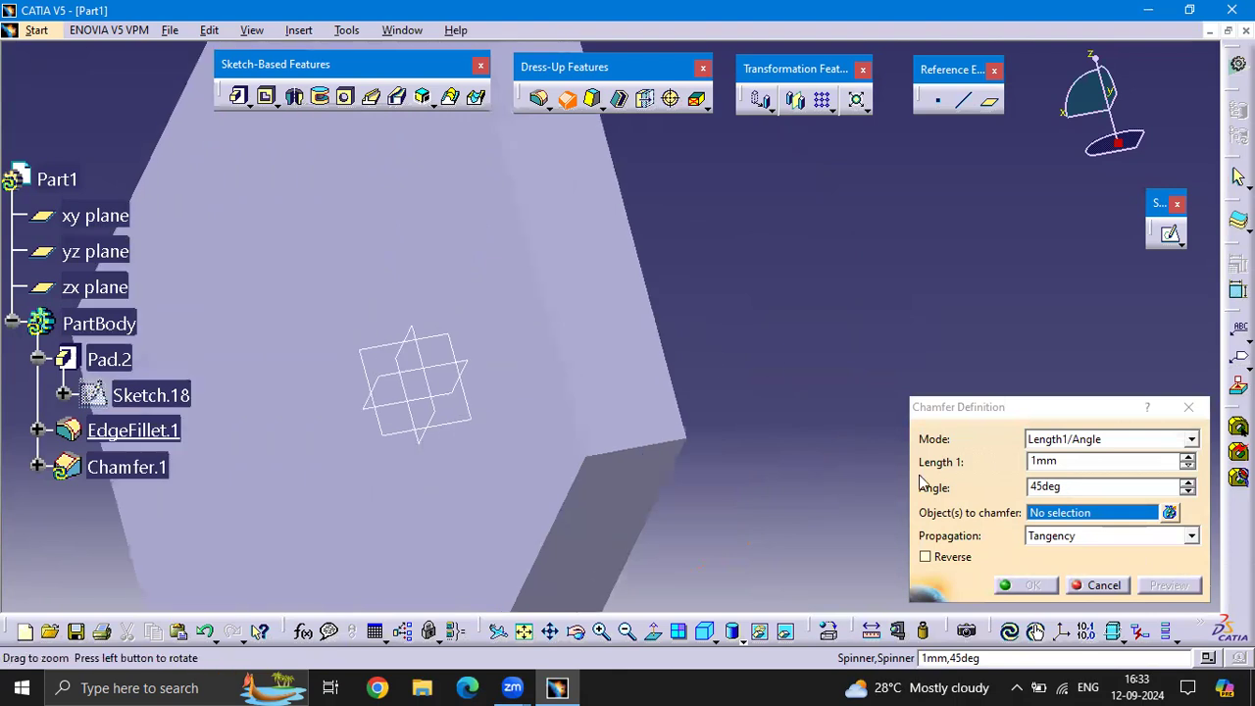
{"action": "left_click", "coordinate": [1089, 461]}
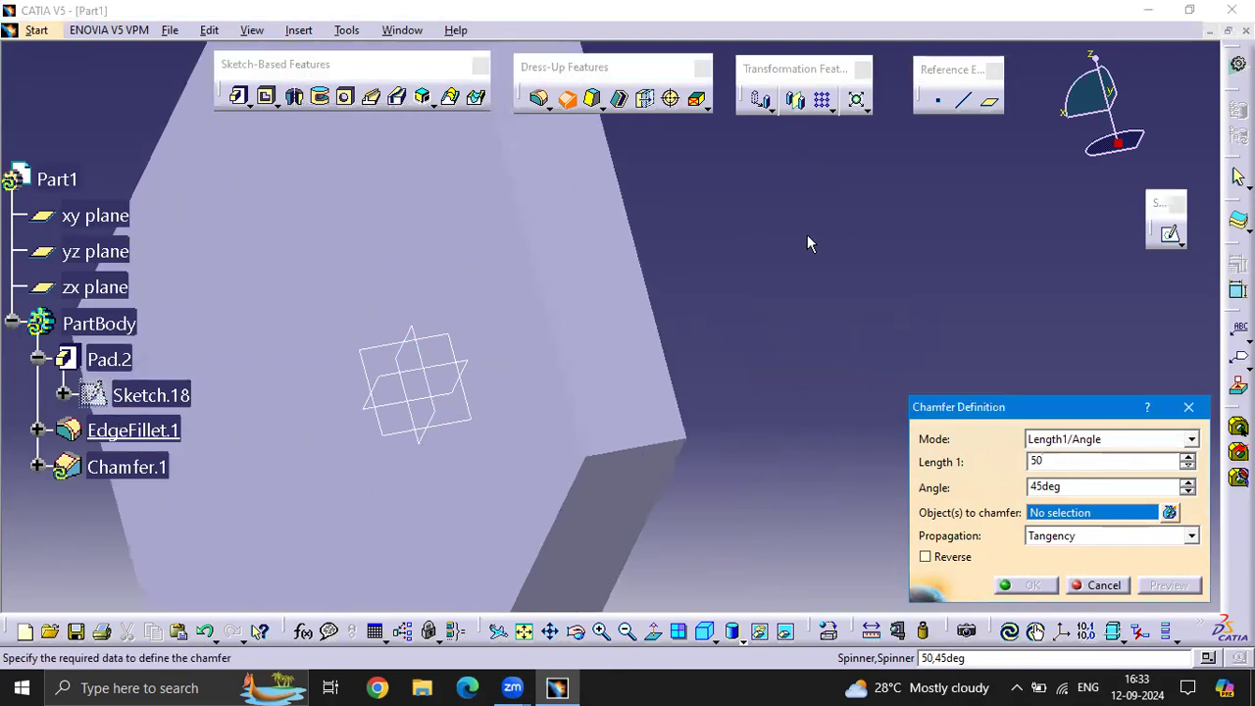
{"action": "left_click", "coordinate": [653, 453]}
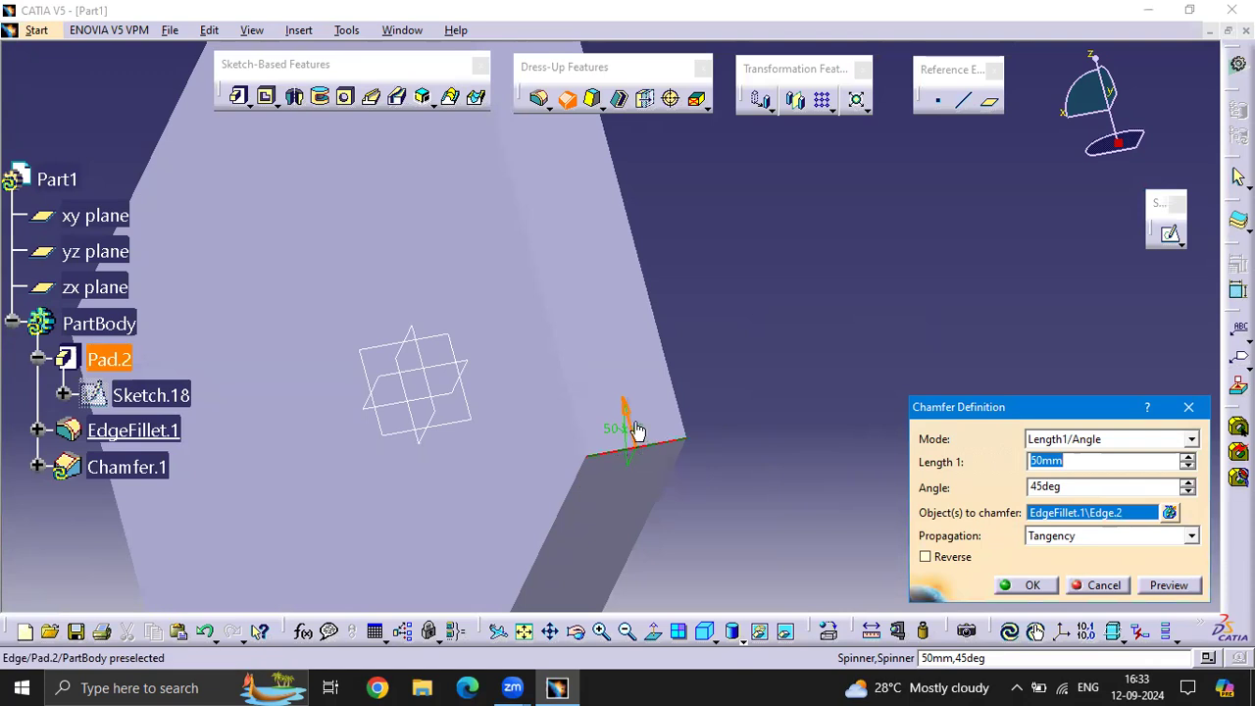
{"action": "left_click", "coordinate": [1027, 585]}
Start a draft on the plate's large front face, using the narrow end face as the neutral element
{"action": "middle_click_drag", "start_coordinate": [674, 412], "coordinate": [717, 297]}
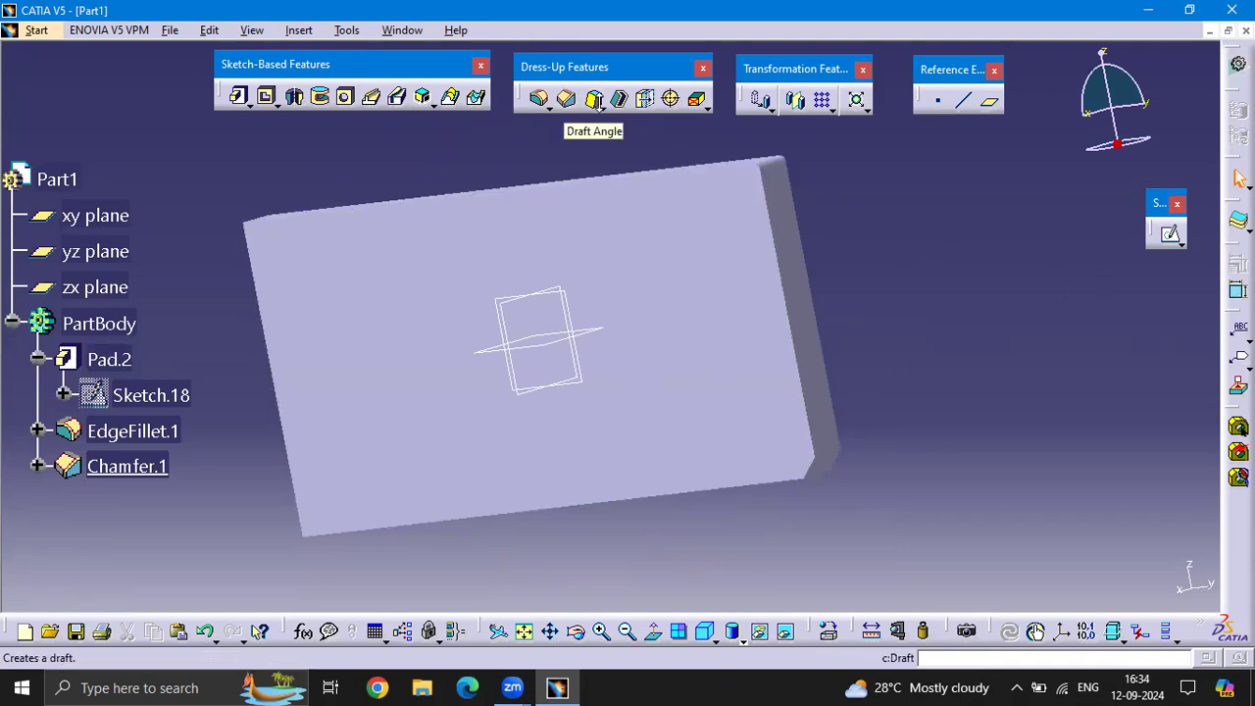
{"action": "middle_click_drag", "start_coordinate": [397, 197], "coordinate": [638, 225]}
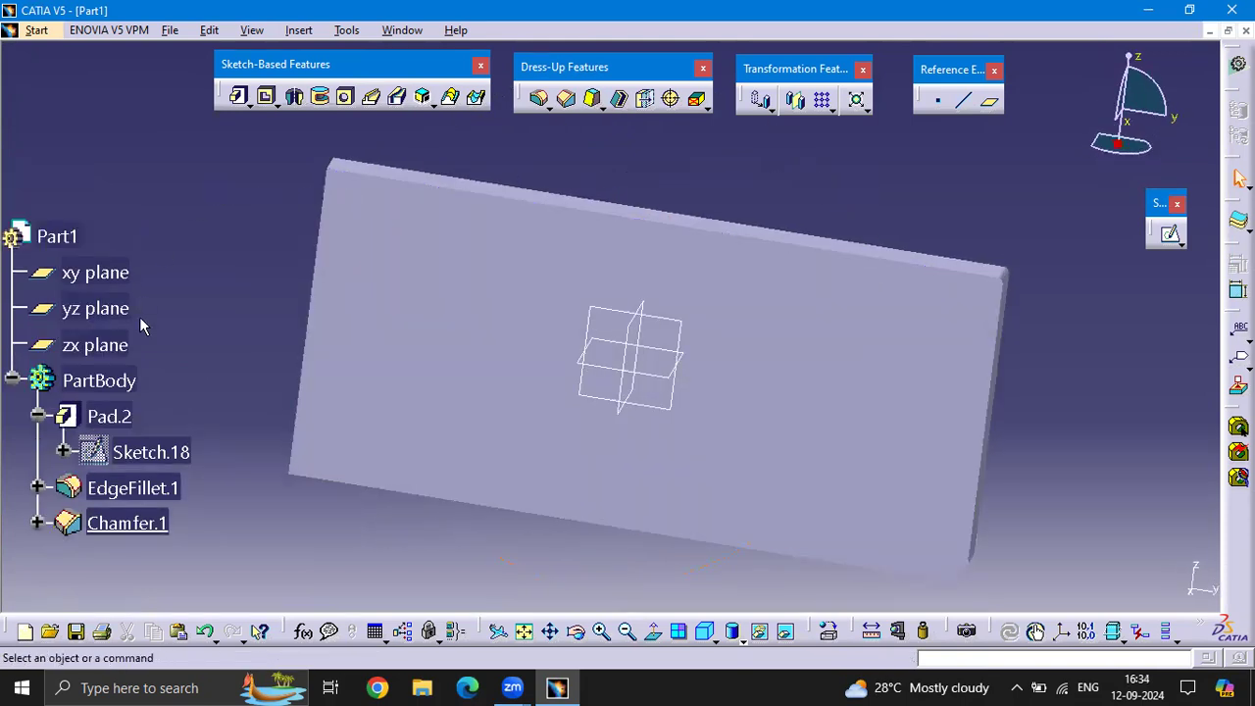
{"action": "scroll", "coordinate": [139, 317], "scroll_direction": "down", "scroll_amount": 3}
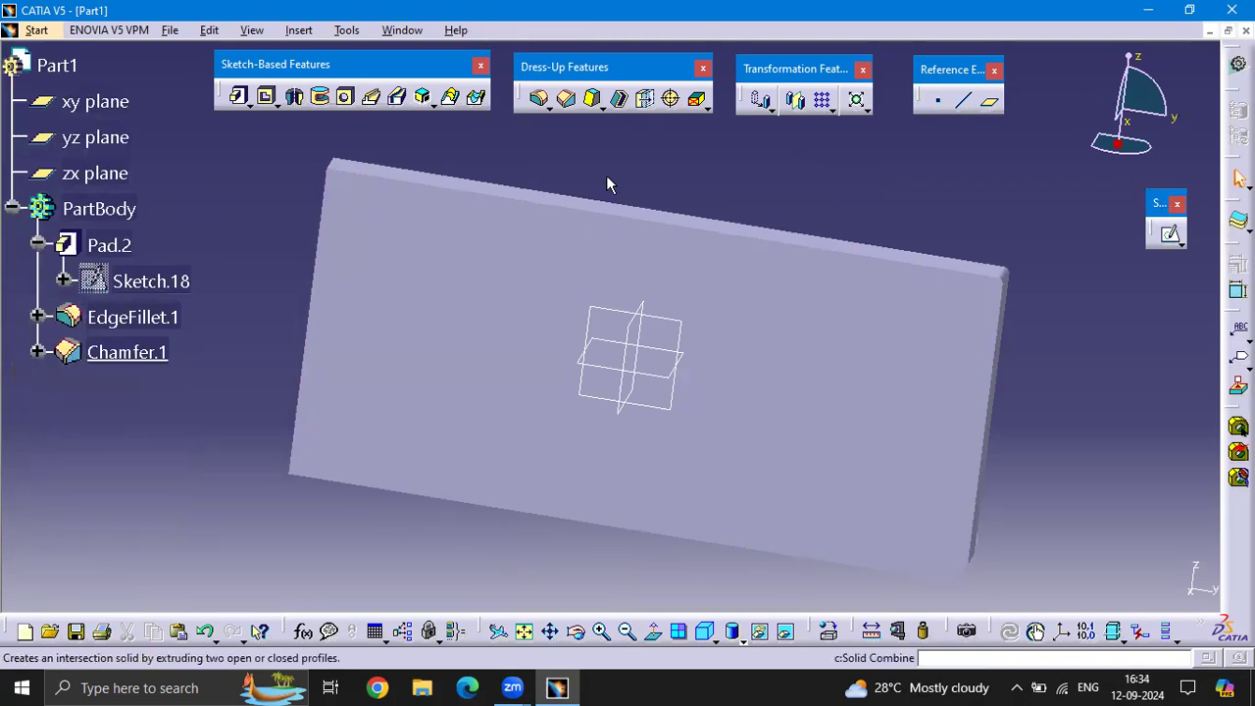
{"action": "middle_click_drag", "start_coordinate": [673, 235], "coordinate": [729, 160]}
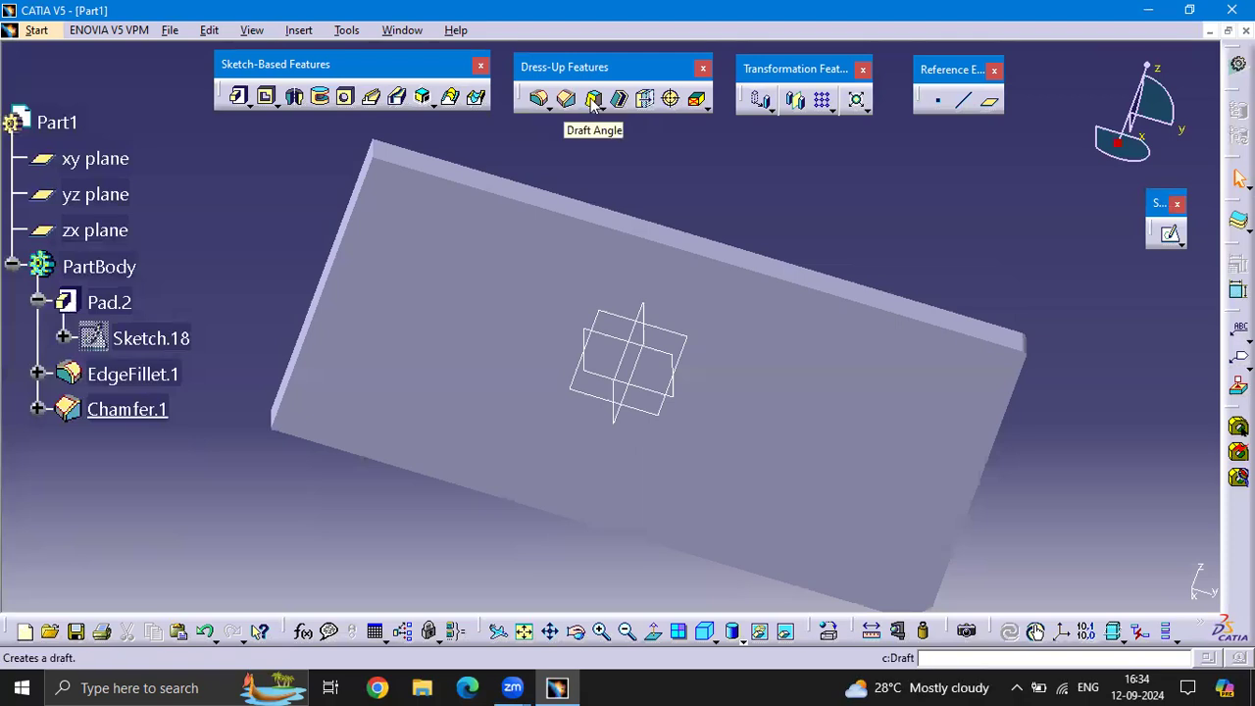
{"action": "left_click", "coordinate": [593, 101]}
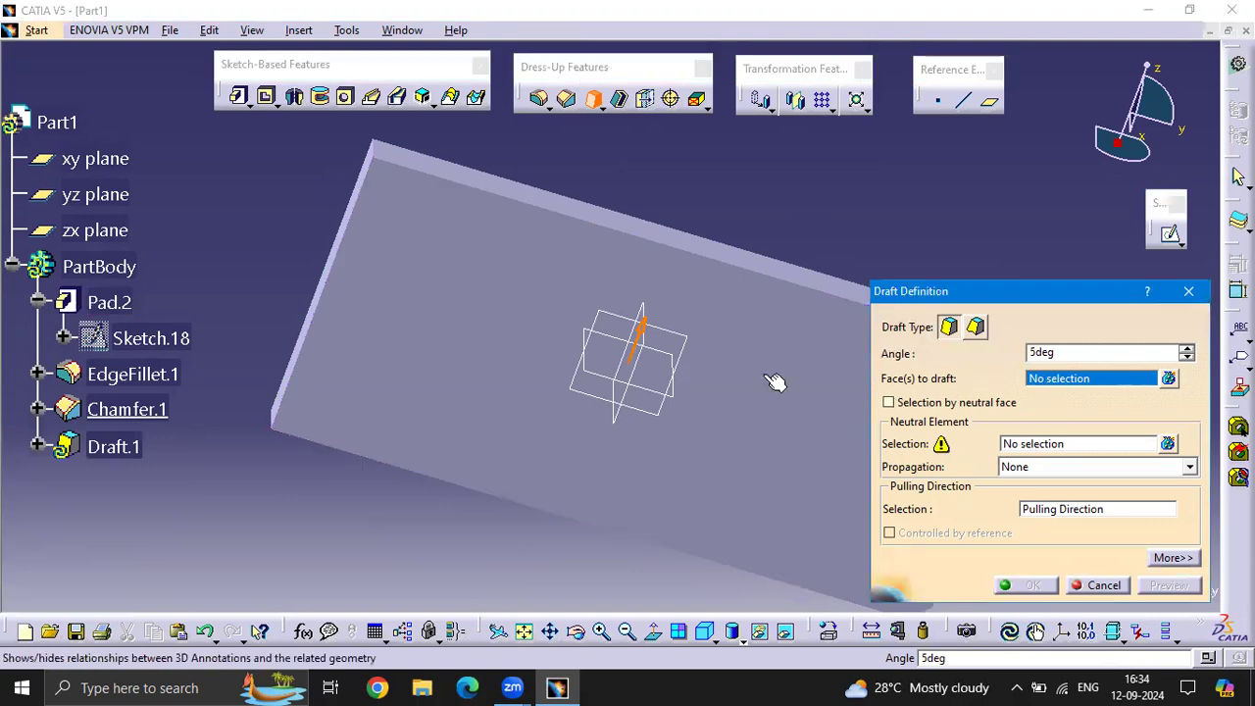
{"action": "left_click", "coordinate": [501, 307]}
{"action": "middle_click_drag", "start_coordinate": [275, 252], "coordinate": [412, 280]}
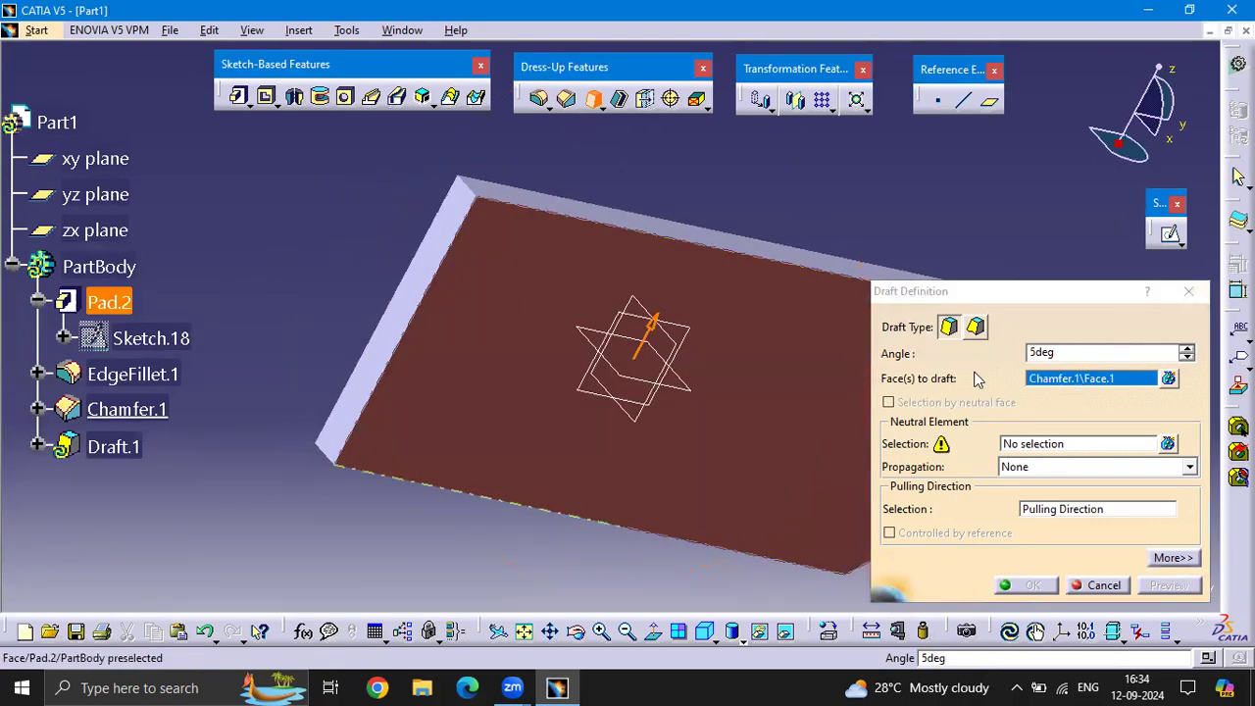
{"action": "left_click", "coordinate": [1038, 444]}
{"action": "left_click", "coordinate": [408, 313]}
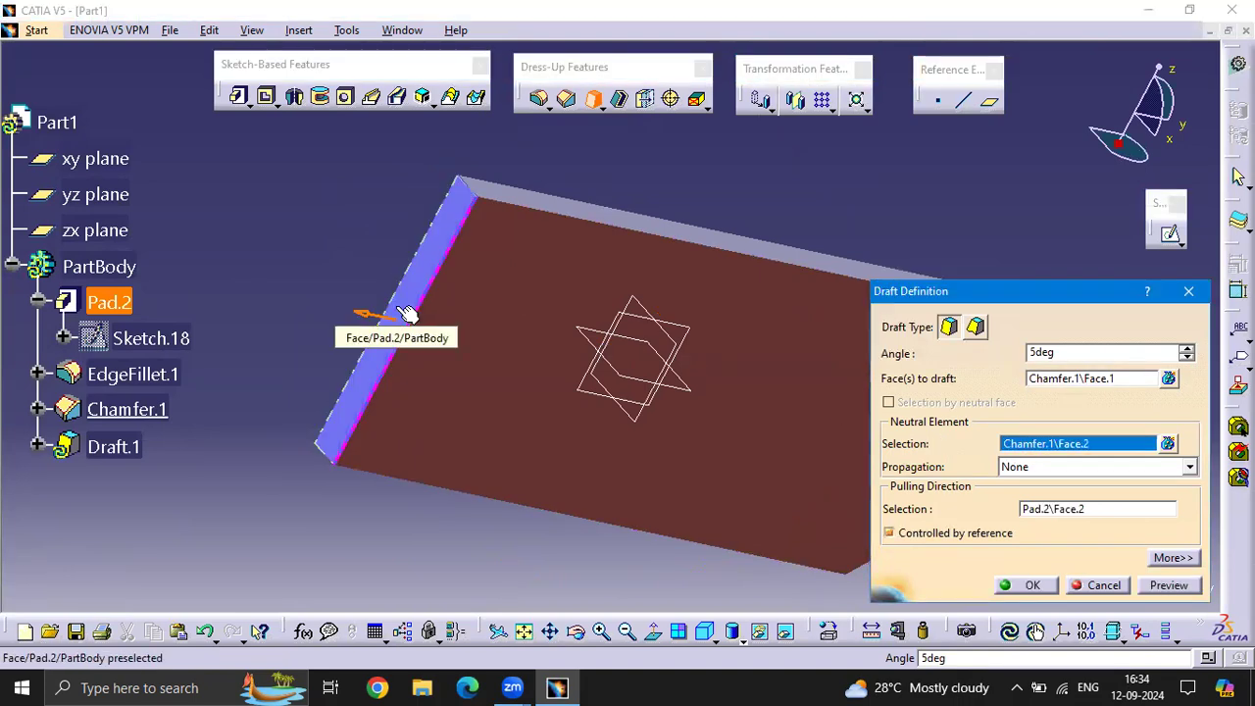
Set the draft angle to 25 degrees, preview the draft and create it
{"action": "middle_click_drag", "start_coordinate": [627, 191], "coordinate": [593, 437]}
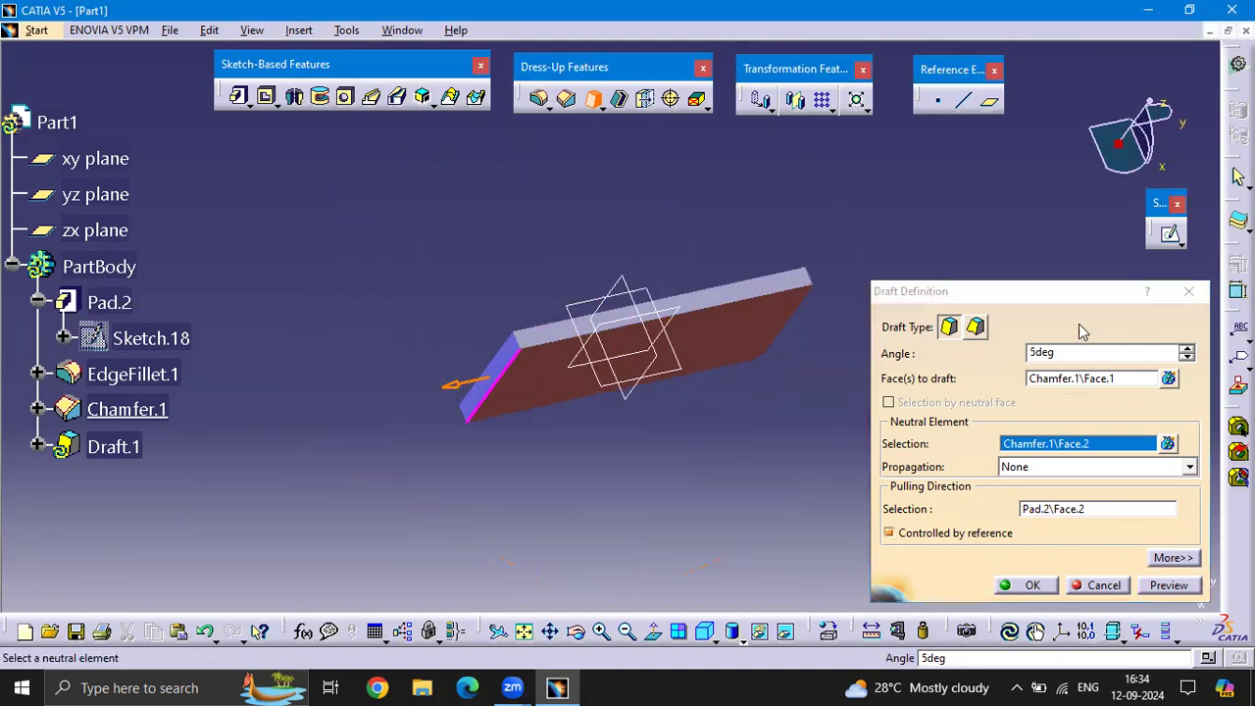
{"action": "left_click_drag", "start_coordinate": [1095, 355], "coordinate": [2, 339]}
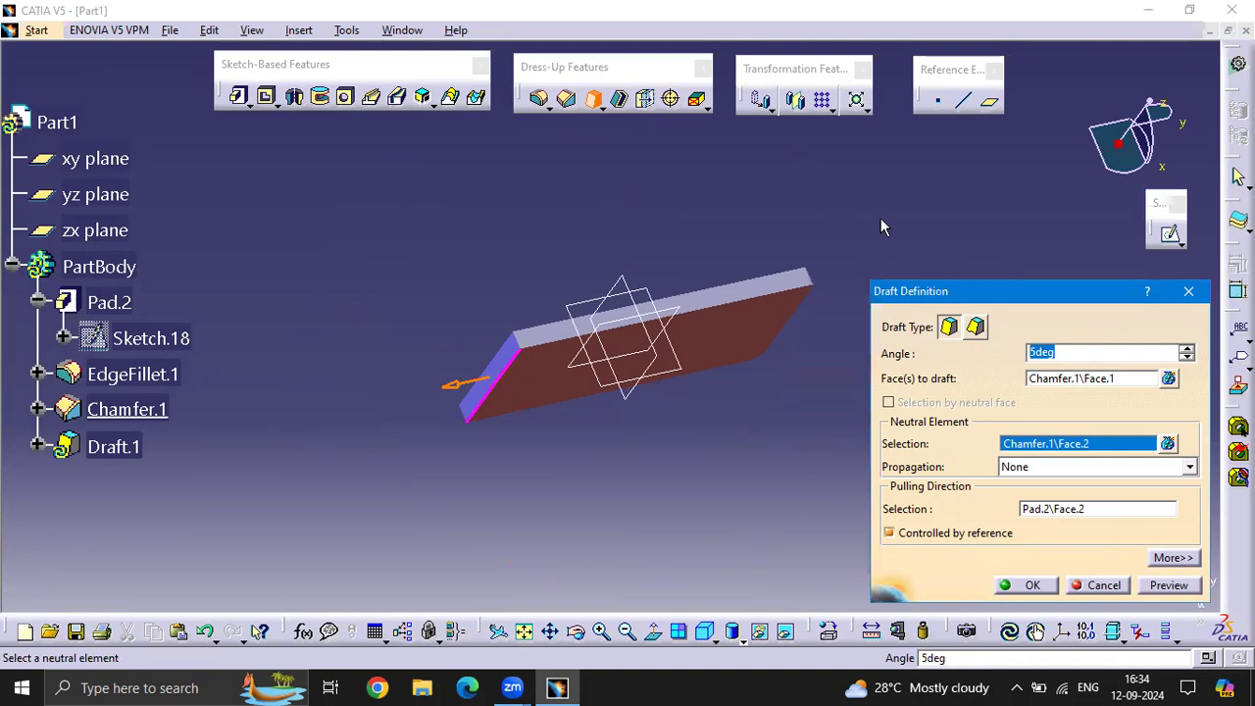
{"action": "type", "text": "25"}
{"action": "left_click", "coordinate": [603, 243]}
{"action": "middle_click_drag", "start_coordinate": [755, 578], "coordinate": [670, 365]}
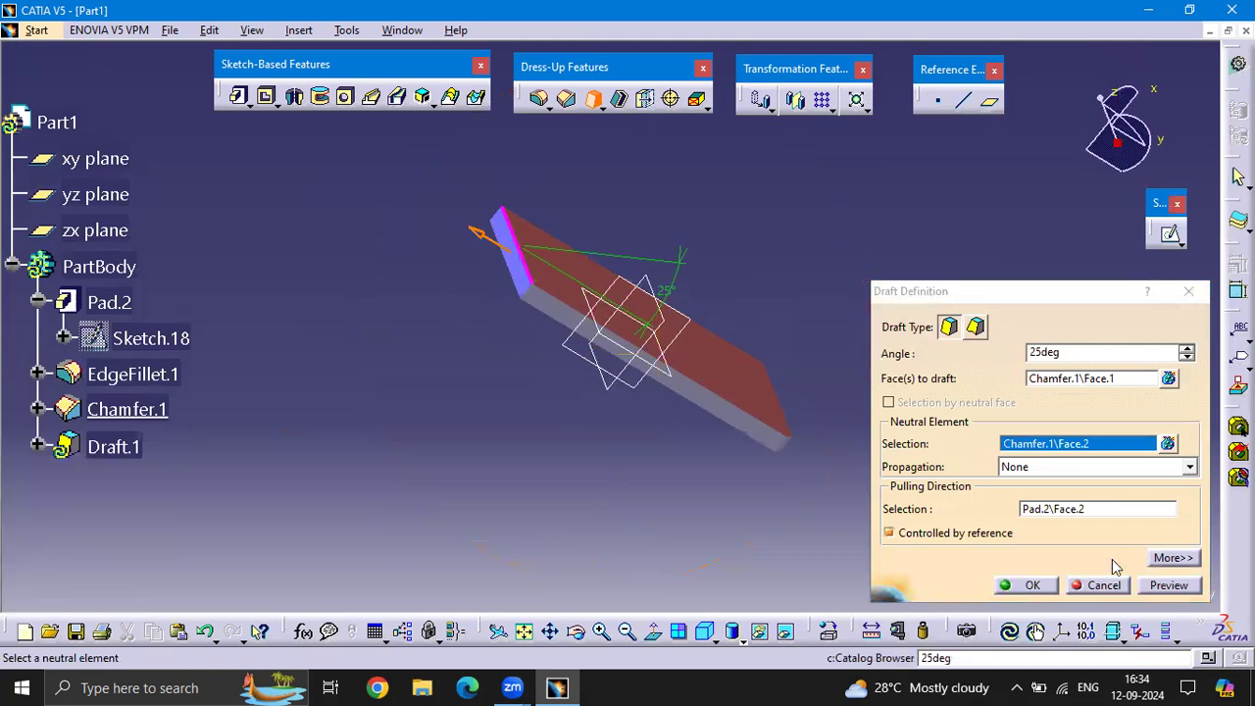
{"action": "left_click", "coordinate": [1158, 585]}
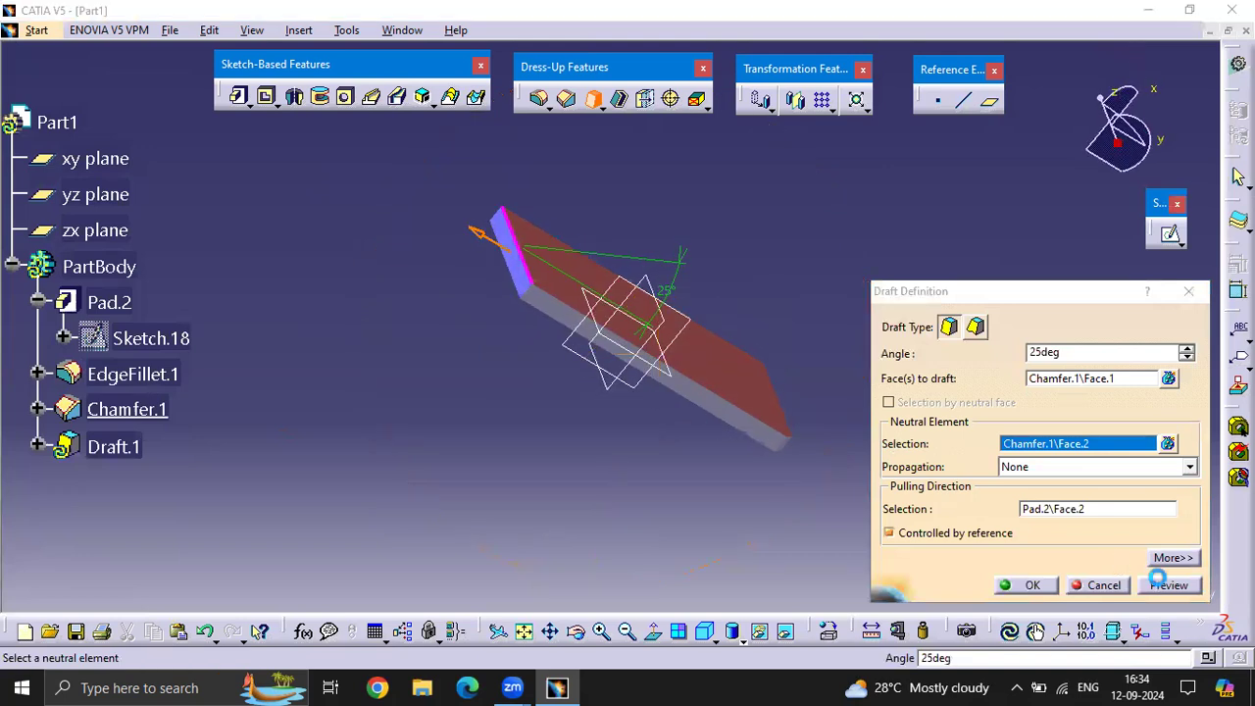
{"action": "left_click", "coordinate": [1038, 588]}
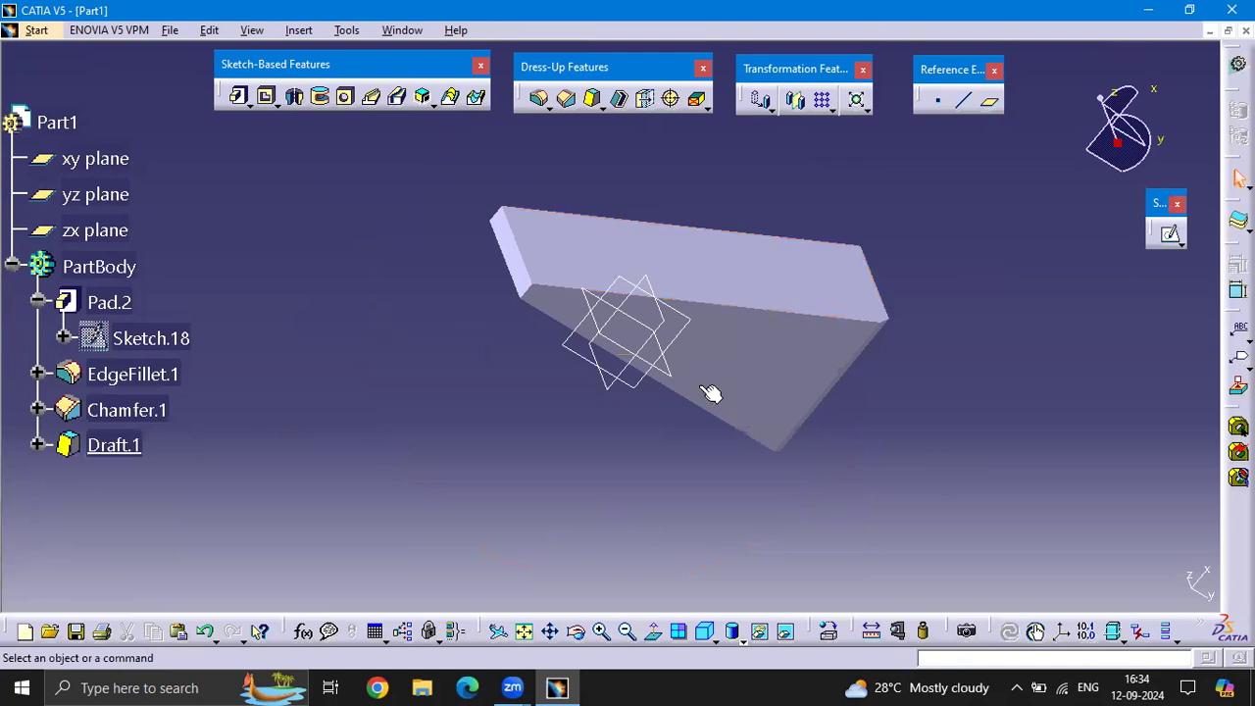
{"action": "middle_click_drag", "start_coordinate": [782, 440], "coordinate": [750, 483]}
{"action": "left_click_drag", "start_coordinate": [1011, 526], "coordinate": [603, 591]}
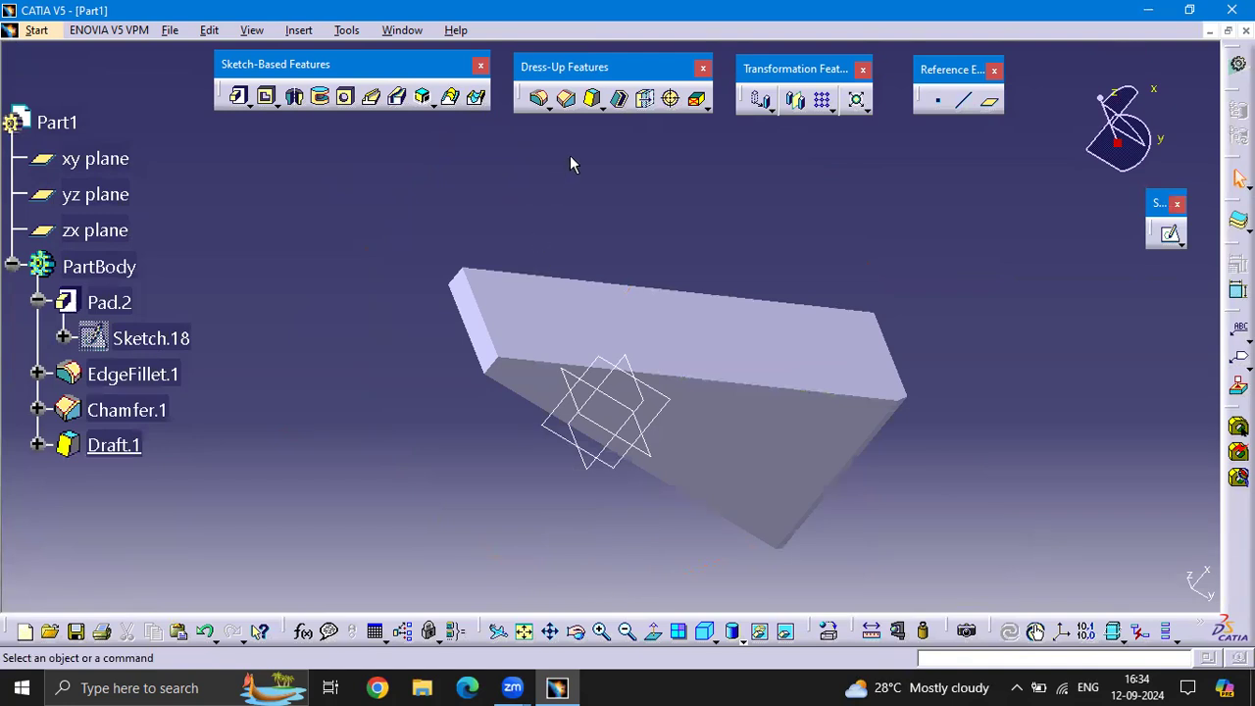
Shell the solid with an inside thickness of 2 mm, removing the large drafted face
{"action": "left_click", "coordinate": [602, 109]}
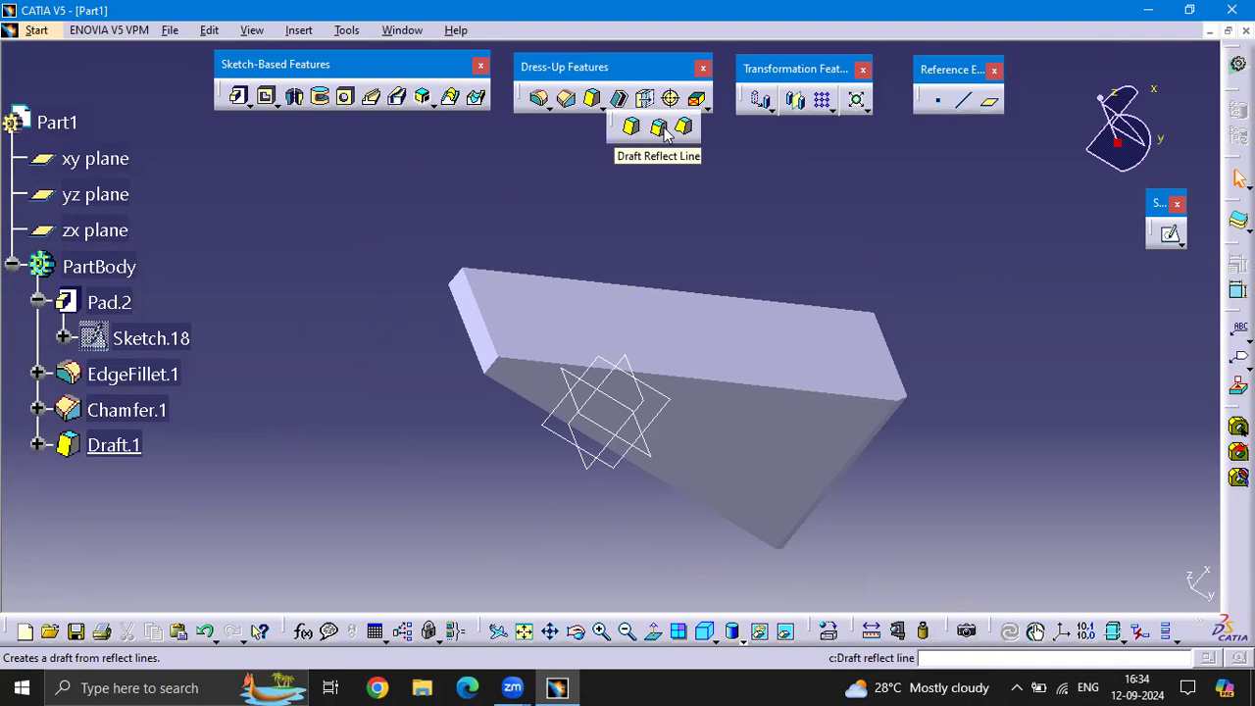
{"action": "left_click", "coordinate": [621, 98]}
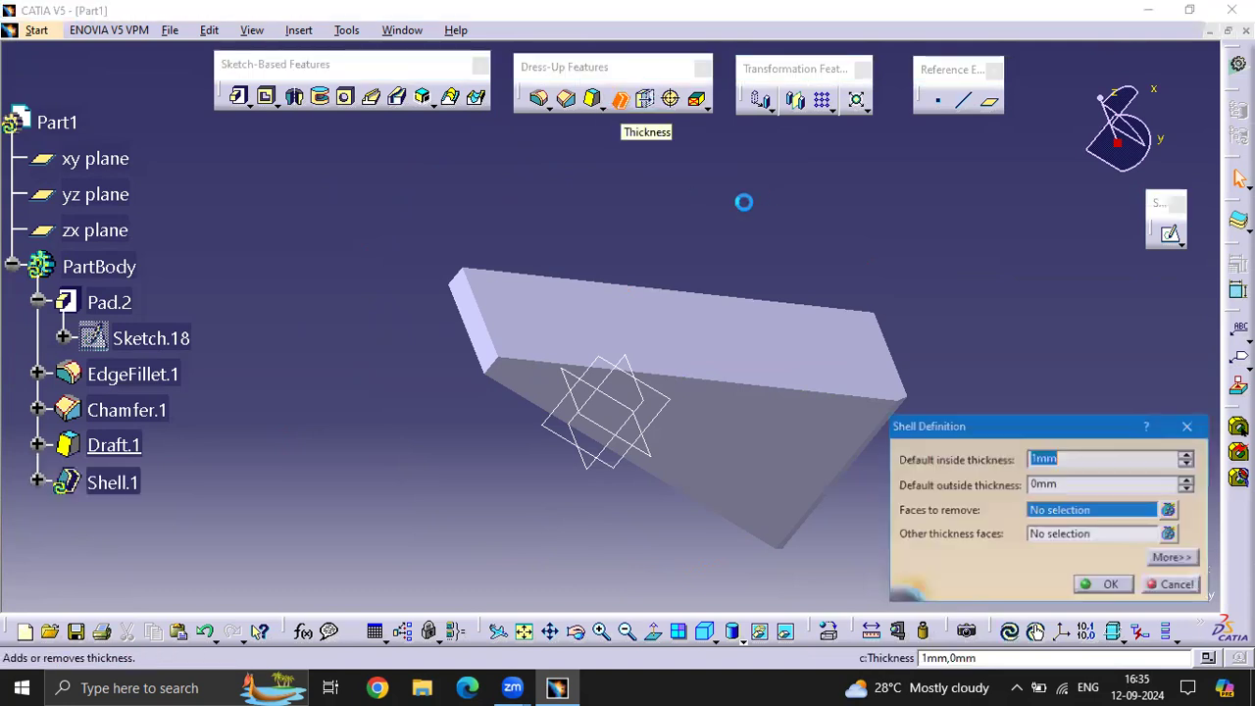
{"action": "middle_click_drag", "start_coordinate": [759, 240], "coordinate": [664, 383]}
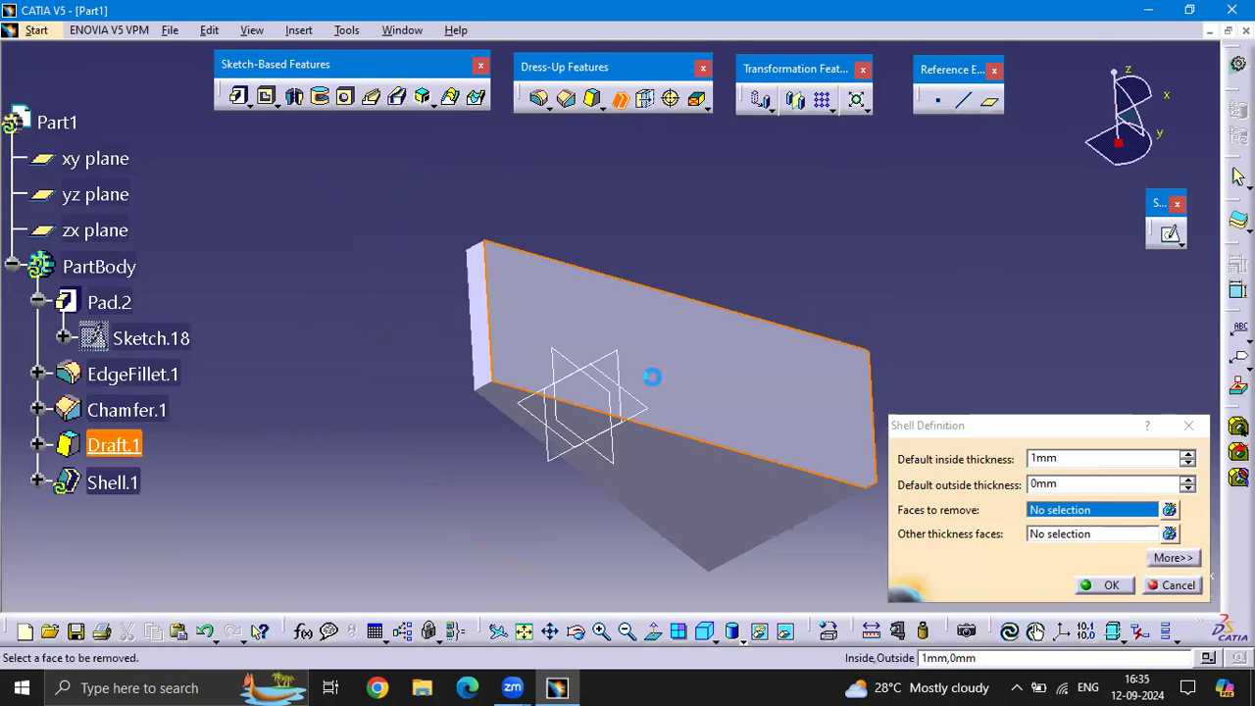
{"action": "left_click", "coordinate": [650, 373]}
{"action": "double_click", "coordinate": [1085, 461]}
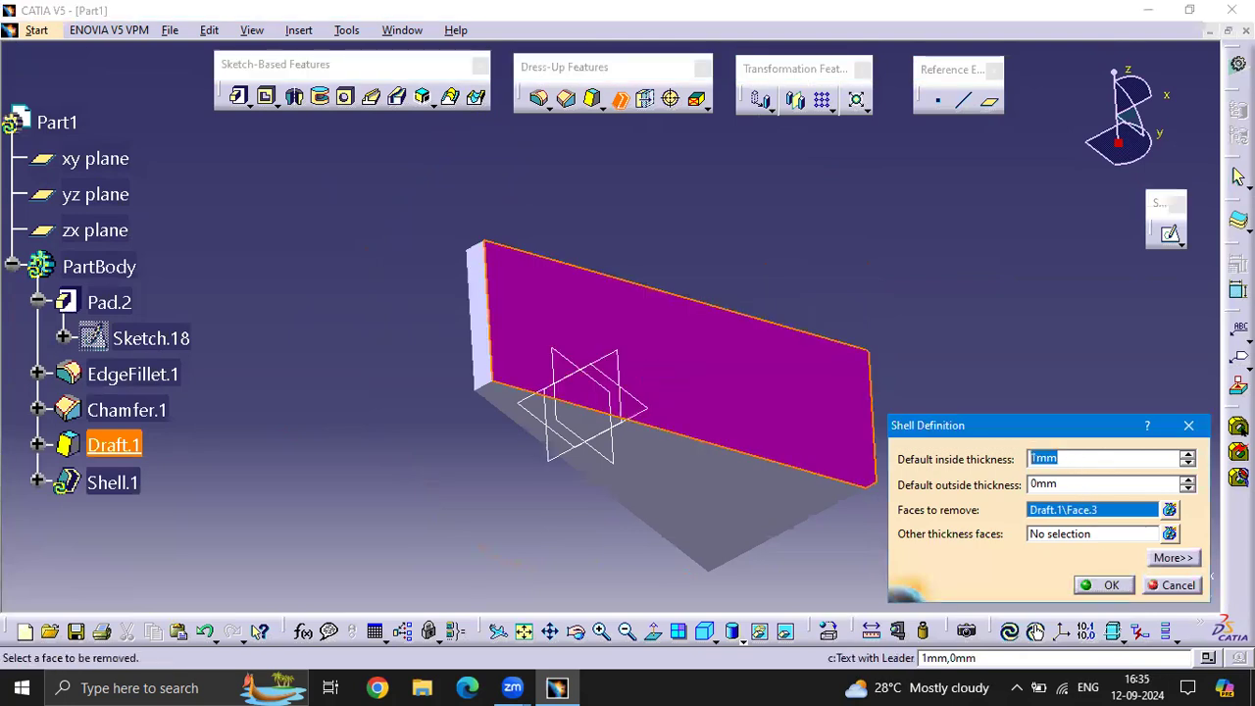
{"action": "type", "text": "2"}
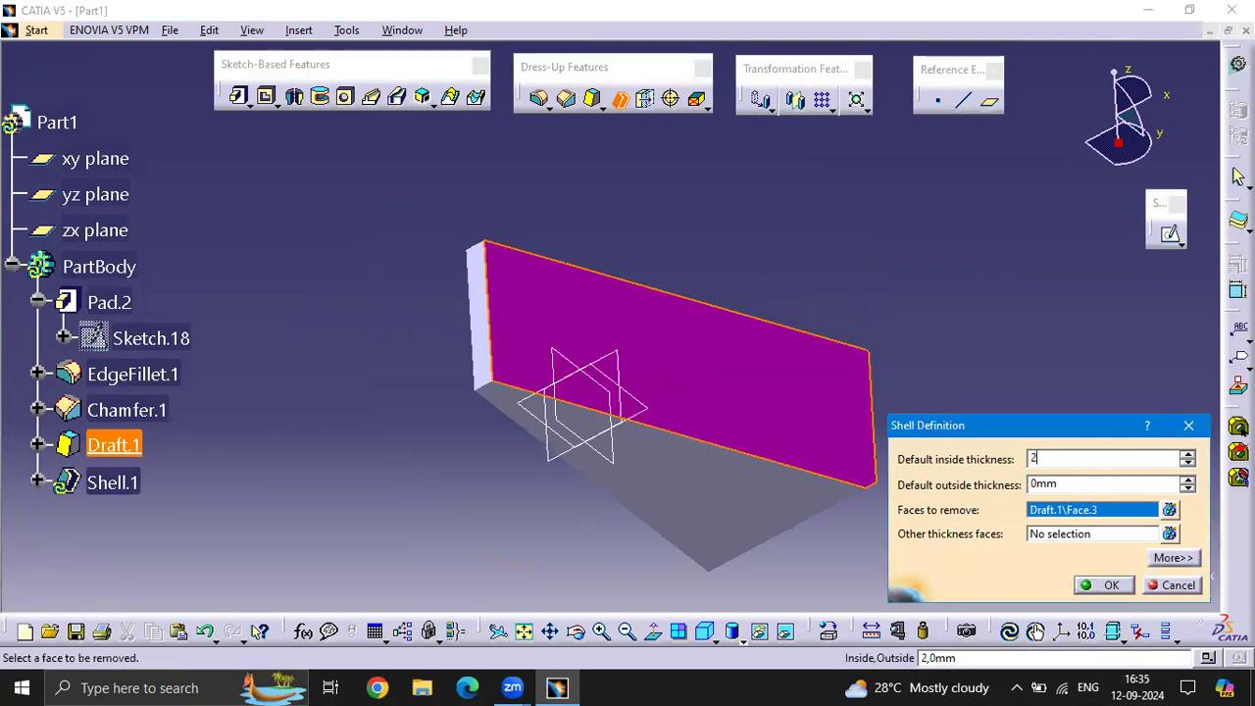
{"action": "left_click", "coordinate": [1121, 585]}
{"action": "middle_click_drag", "start_coordinate": [948, 291], "coordinate": [681, 224]}
{"action": "scroll", "coordinate": [128, 409], "scroll_direction": "up", "scroll_amount": 1}
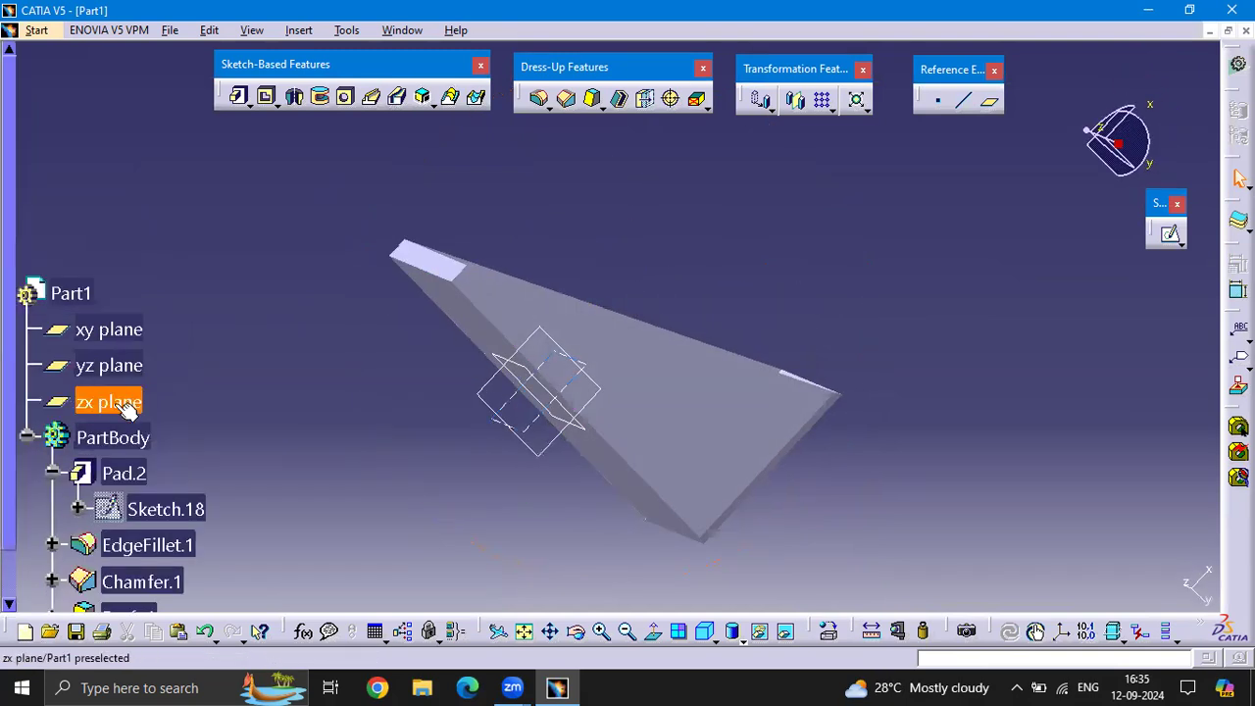
{"action": "scroll", "coordinate": [124, 411], "scroll_direction": "down", "scroll_amount": 4}
{"action": "middle_click_drag", "start_coordinate": [608, 268], "coordinate": [870, 291]}
{"action": "middle_click_drag", "start_coordinate": [858, 352], "coordinate": [967, 336]}
{"action": "scroll", "coordinate": [1042, 485], "scroll_direction": "up", "scroll_amount": 1}
Delete the whole shelled solid with all its features and its sketch from the part body
{"action": "left_click_drag", "start_coordinate": [1039, 480], "coordinate": [358, 213]}
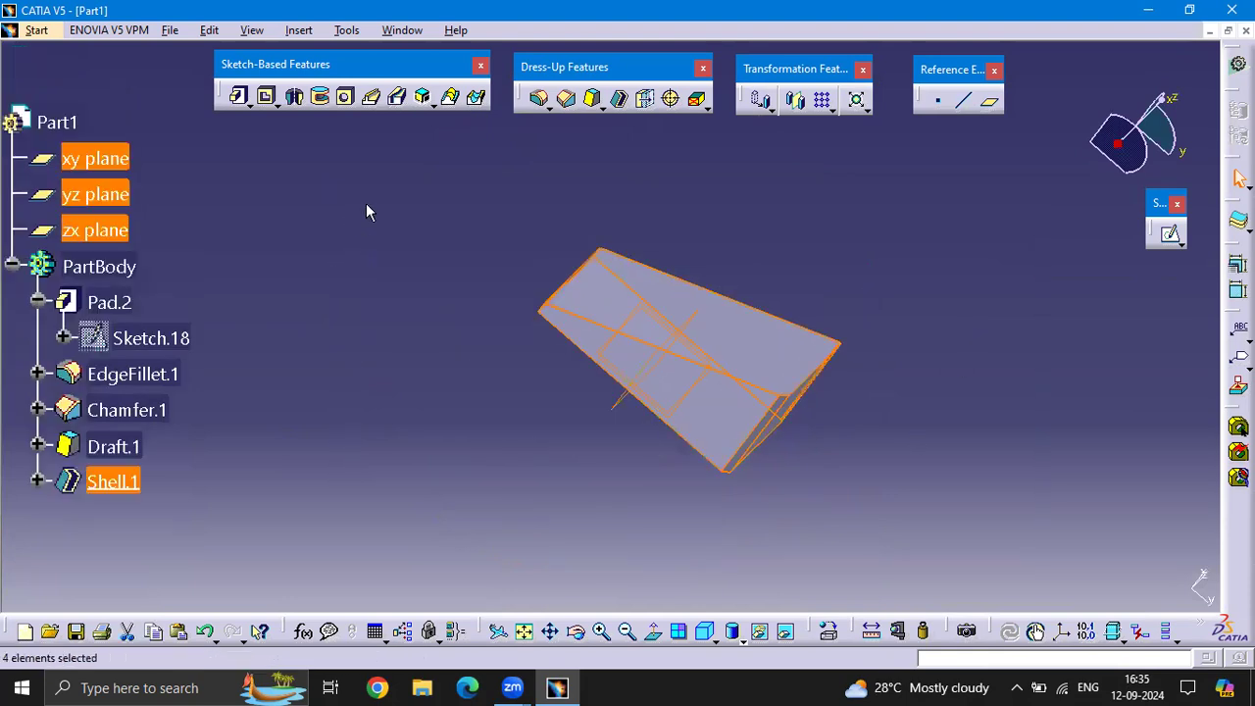
{"action": "key", "text": "Delete"}
{"action": "key", "text": "Return"}
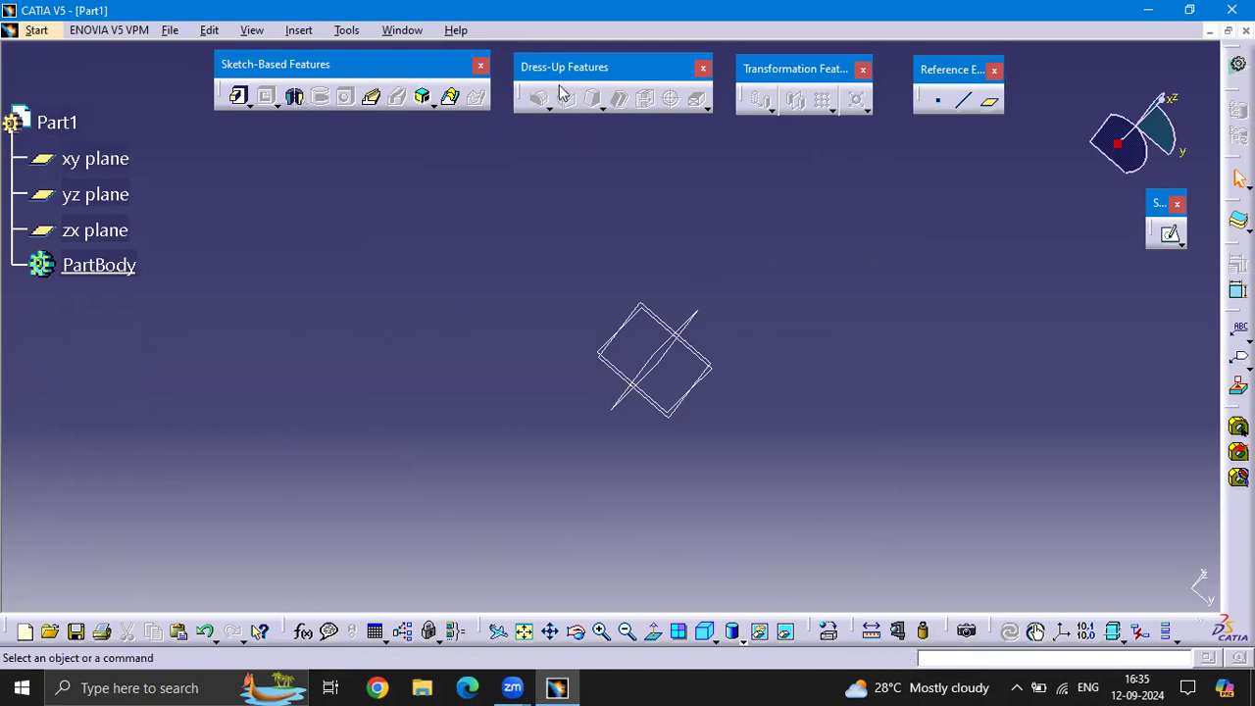
On the yz plane, sketch a rectangle around the origin and leave the sketch
{"action": "left_click", "coordinate": [1170, 233]}
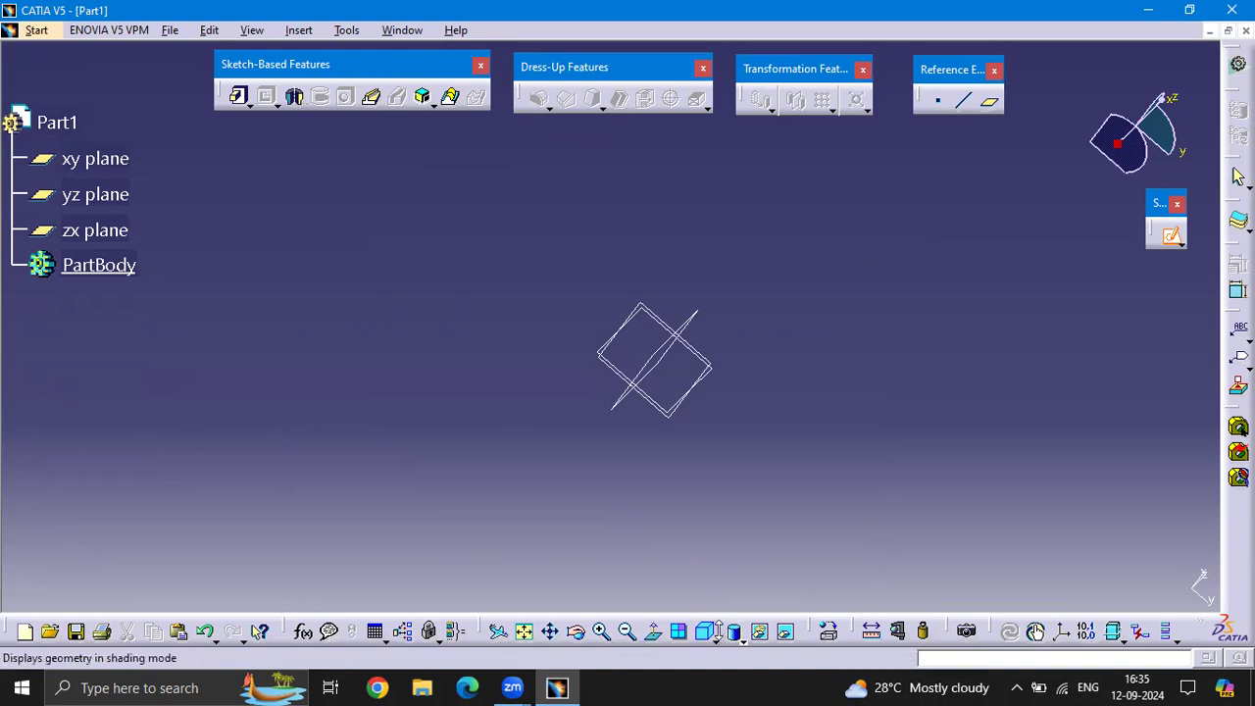
{"action": "left_click", "coordinate": [704, 630]}
{"action": "mouse_move", "coordinate": [793, 336]}
{"action": "middle_mouse_down"}
{"action": "mouse_move", "coordinate": [720, 275]}
{"action": "mouse_move", "coordinate": [662, 307]}
{"action": "middle_mouse_up"}
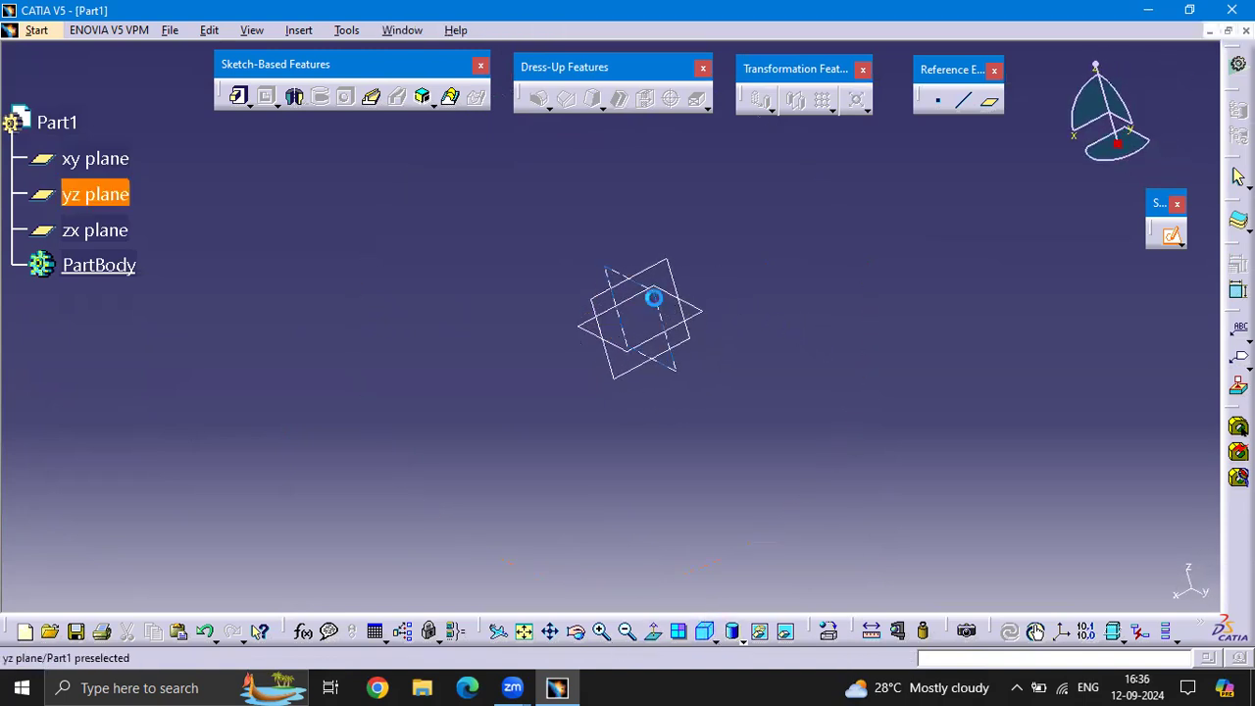
{"action": "left_click", "coordinate": [653, 294]}
{"action": "left_click", "coordinate": [380, 134]}
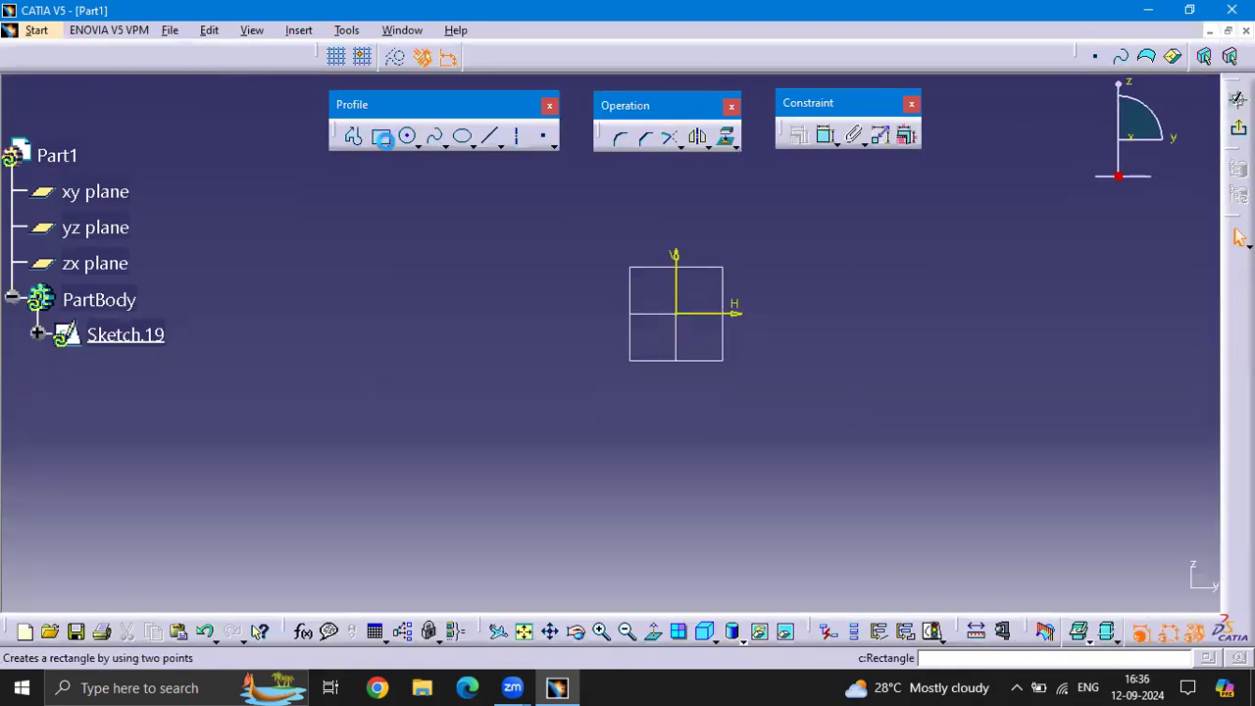
{"action": "left_click", "coordinate": [528, 235]}
{"action": "left_click", "coordinate": [815, 414]}
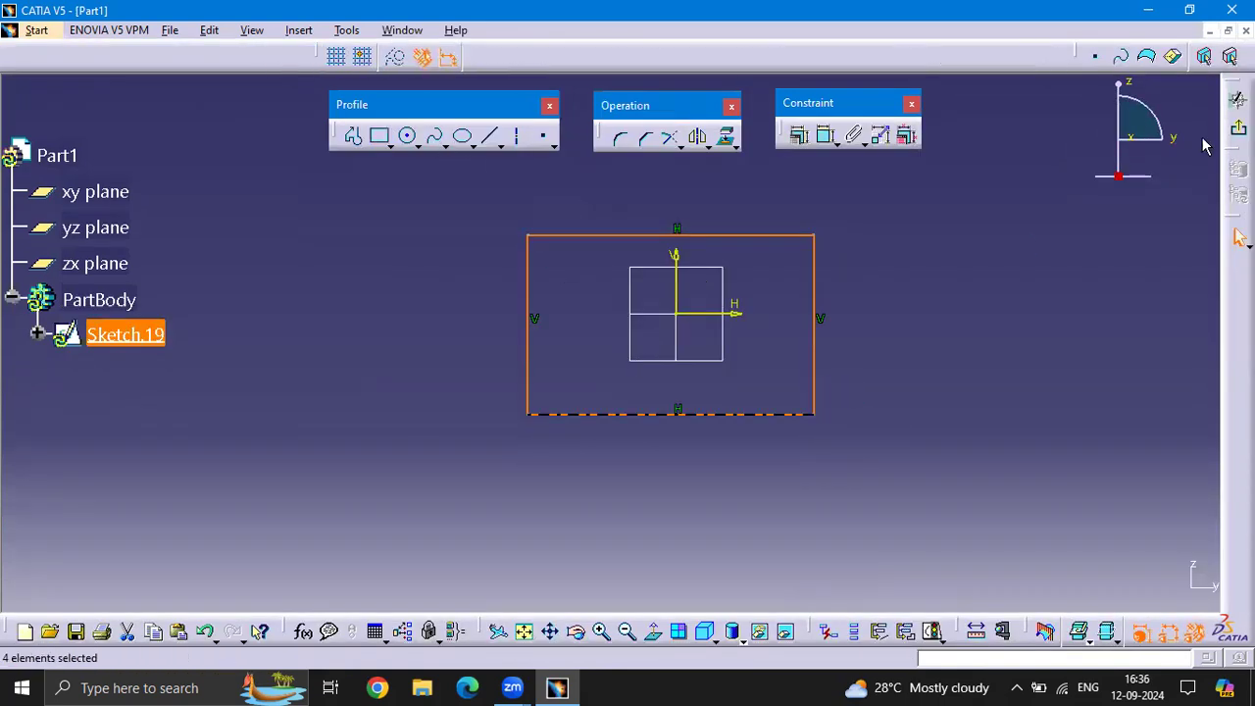
{"action": "left_click", "coordinate": [1237, 98]}
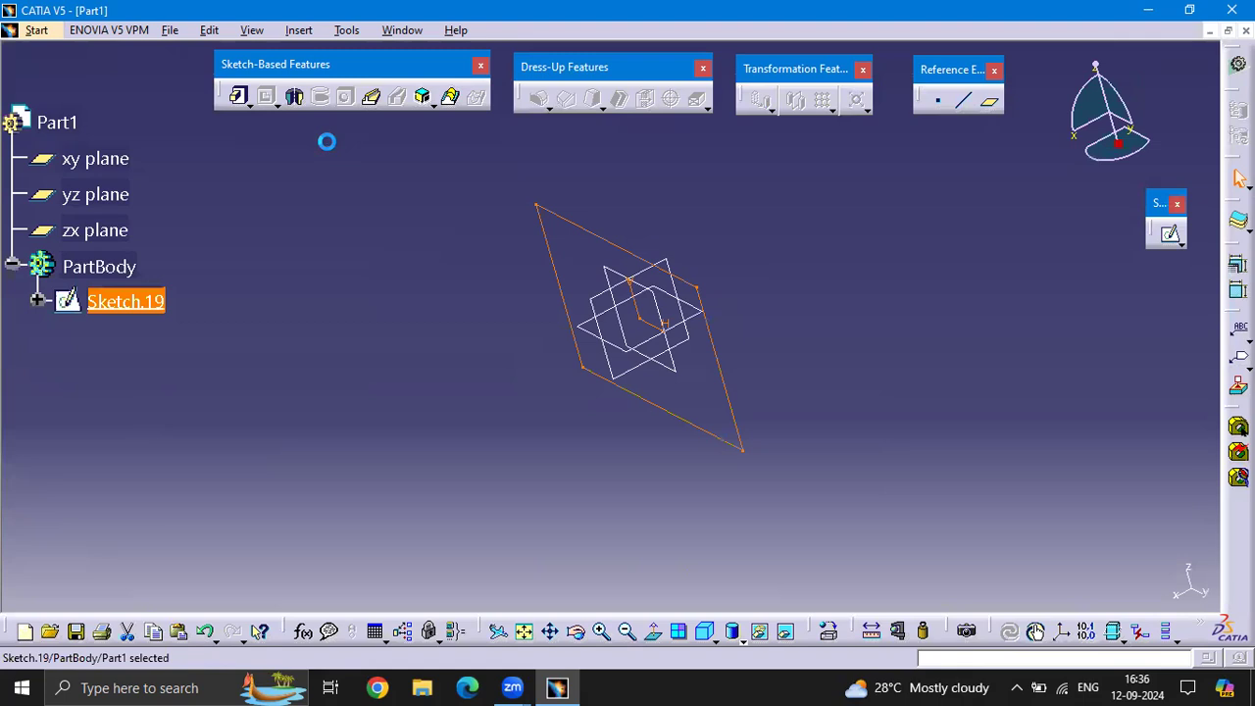
Pad the rectangle sketch with a length of 100 mm and mirrored extent
{"action": "left_click", "coordinate": [238, 95]}
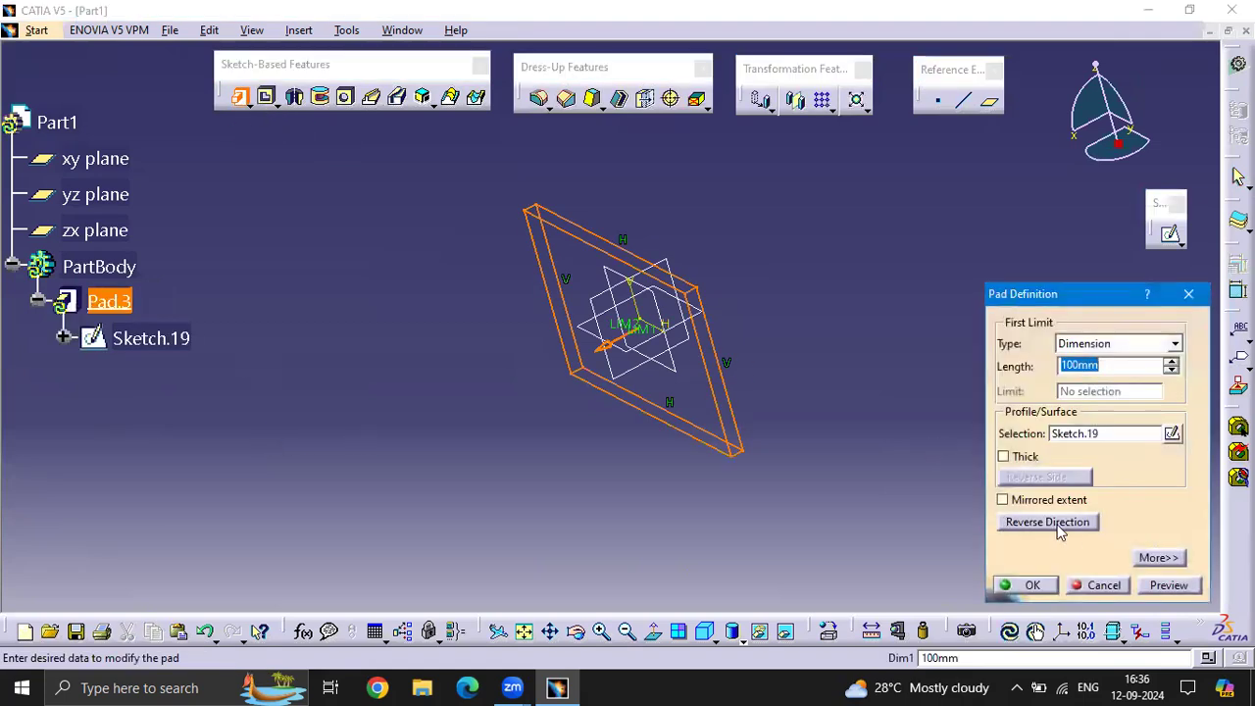
{"action": "left_click", "coordinate": [1003, 500]}
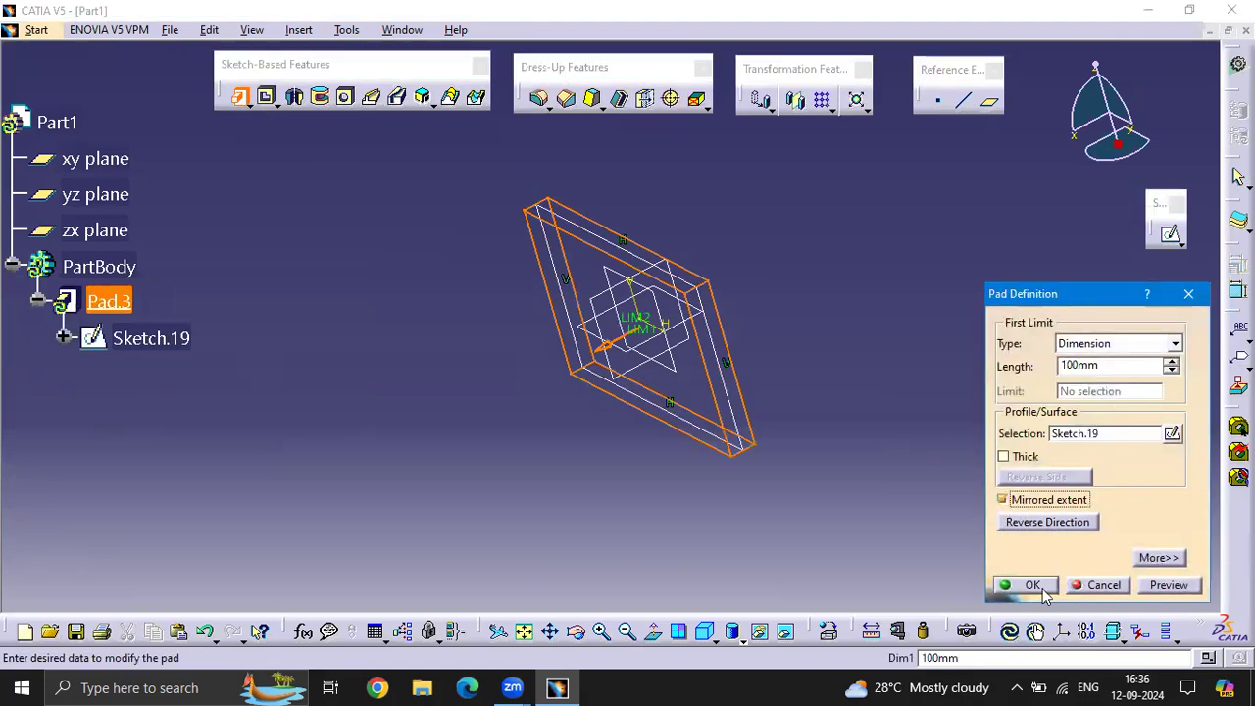
{"action": "left_click", "coordinate": [1033, 586]}
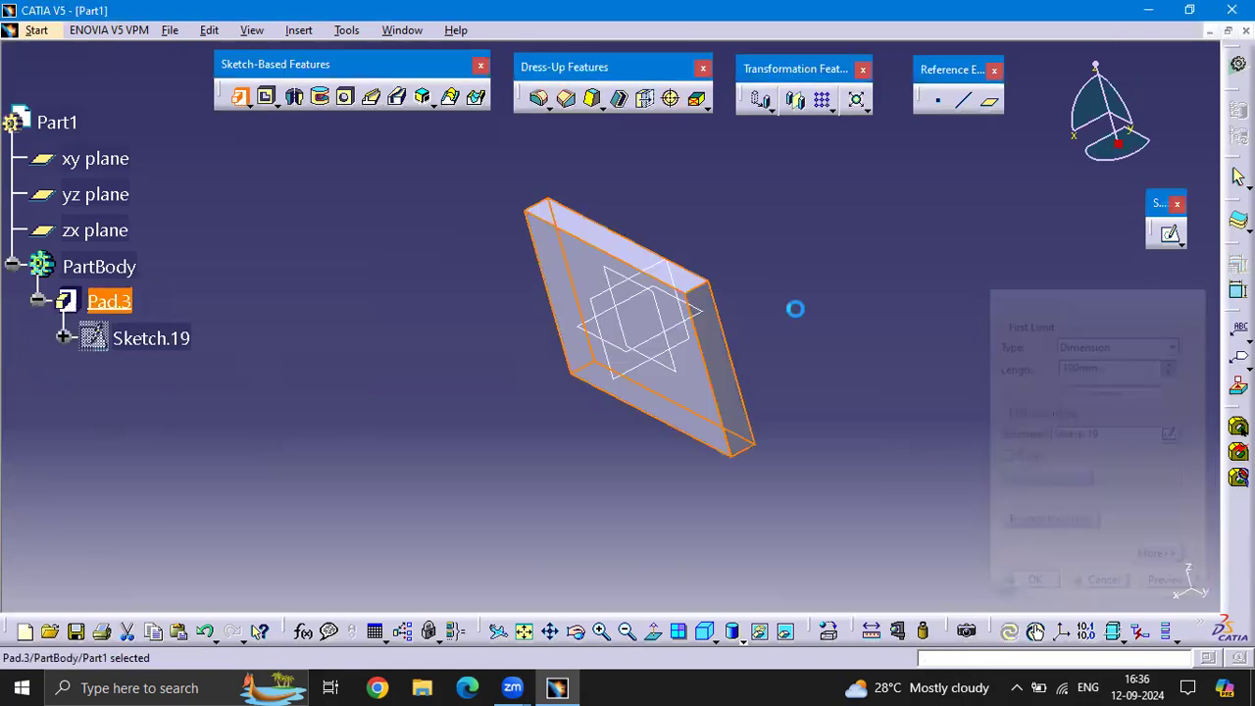
On the plate's large front face, sketch a circle of about 181 mm radius near the upper corner on the negative H side, and leave the sketch
{"action": "left_click", "coordinate": [768, 108]}
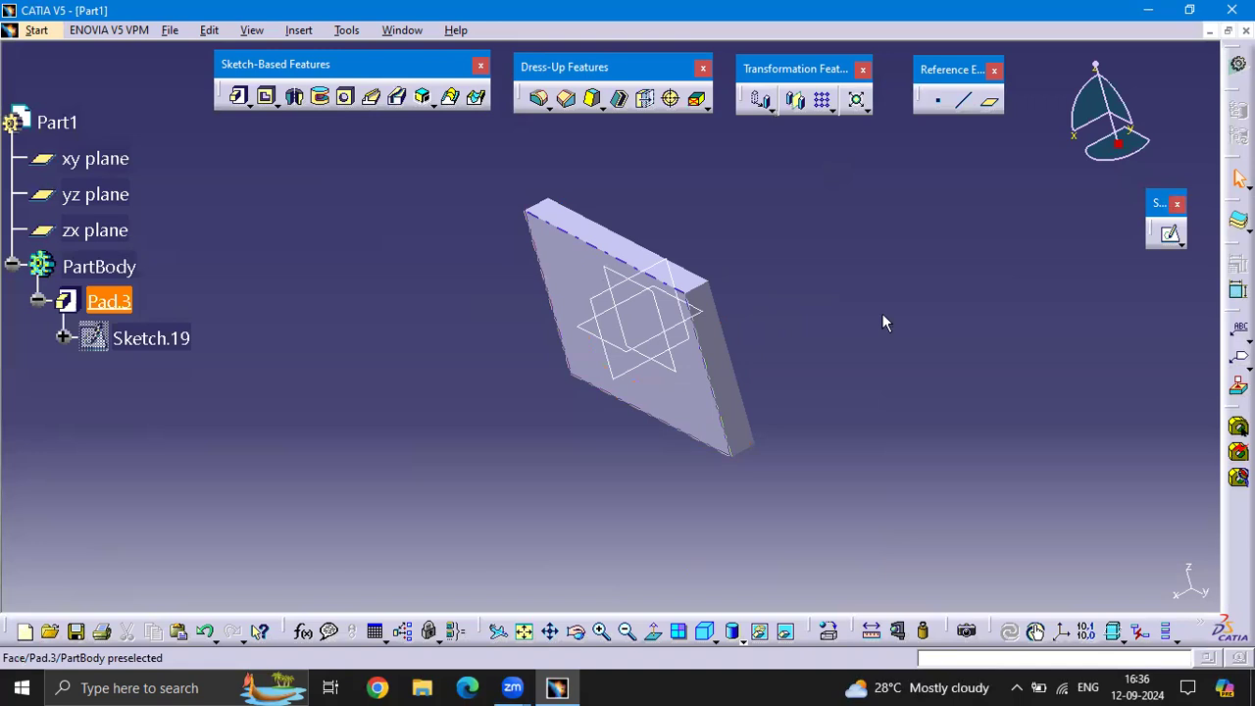
{"action": "left_click", "coordinate": [677, 333]}
{"action": "left_click", "coordinate": [1167, 234]}
{"action": "left_click", "coordinate": [408, 135]}
{"action": "left_click", "coordinate": [546, 312]}
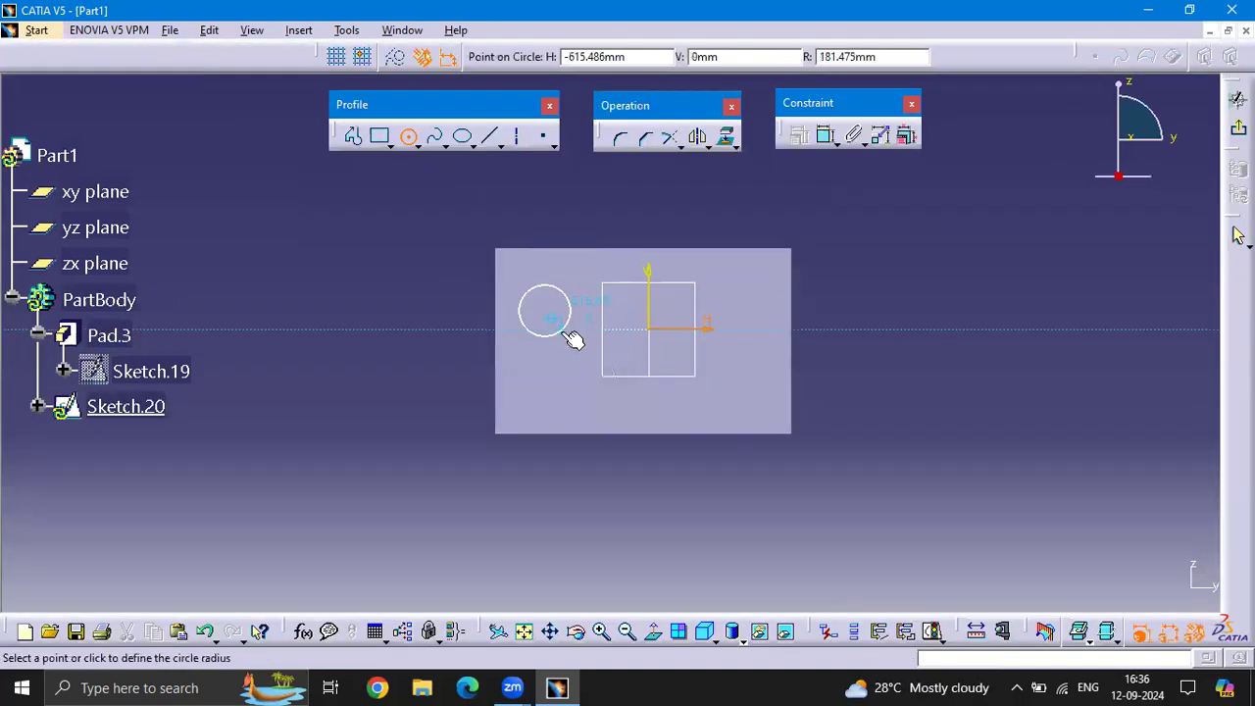
{"action": "left_click", "coordinate": [564, 332]}
{"action": "left_click", "coordinate": [1239, 128]}
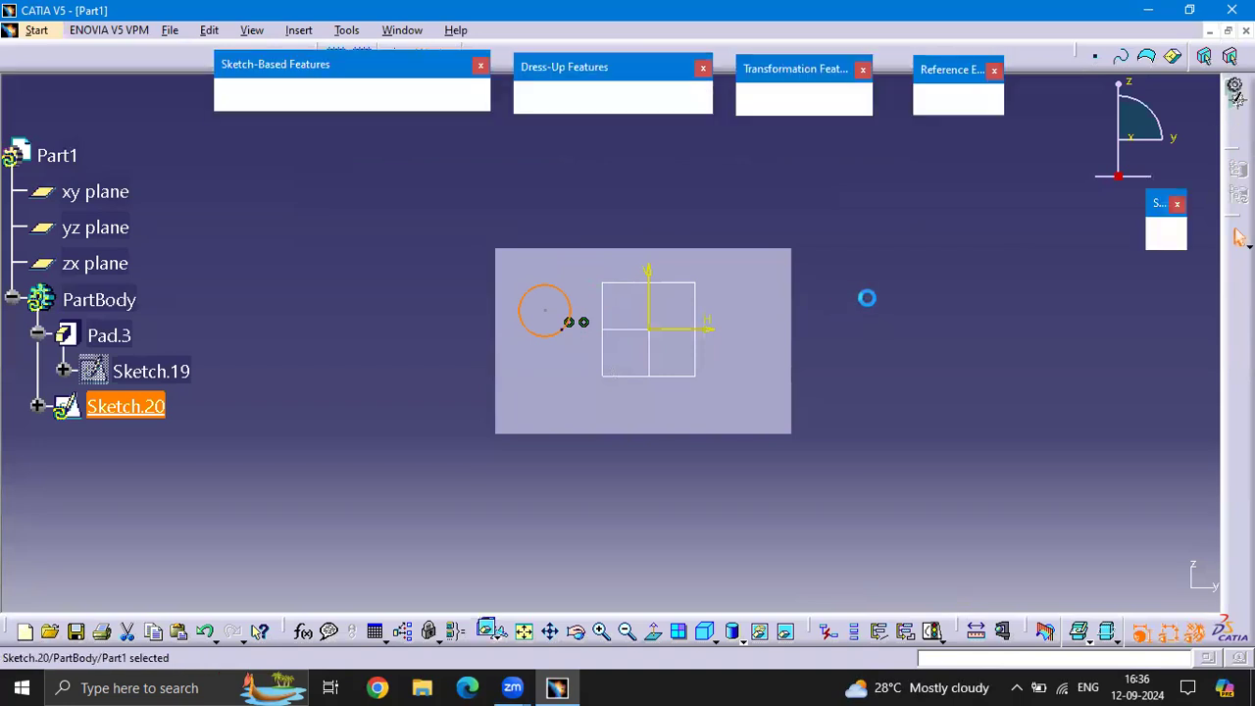
{"action": "left_click", "coordinate": [860, 251]}
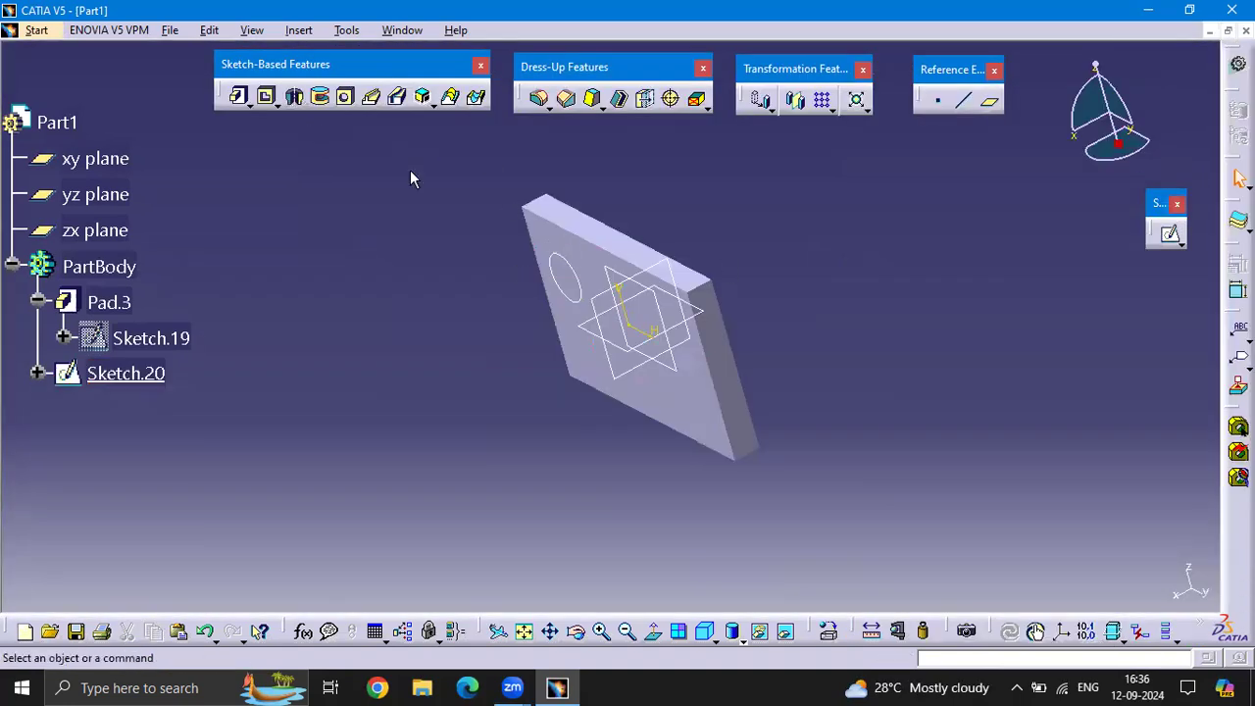
Pad the circle sketch 100 mm outward into a round boss on the plate
{"action": "left_click", "coordinate": [238, 96]}
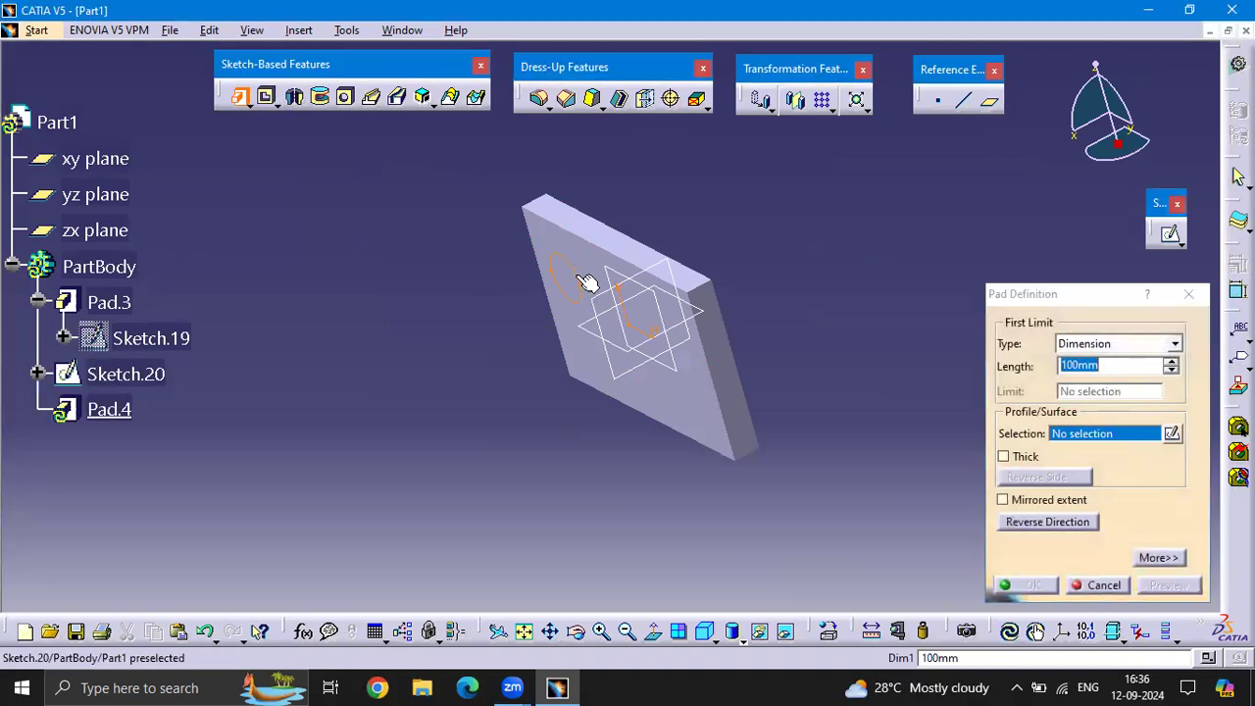
{"action": "left_click", "coordinate": [586, 282]}
{"action": "left_click", "coordinate": [1030, 586]}
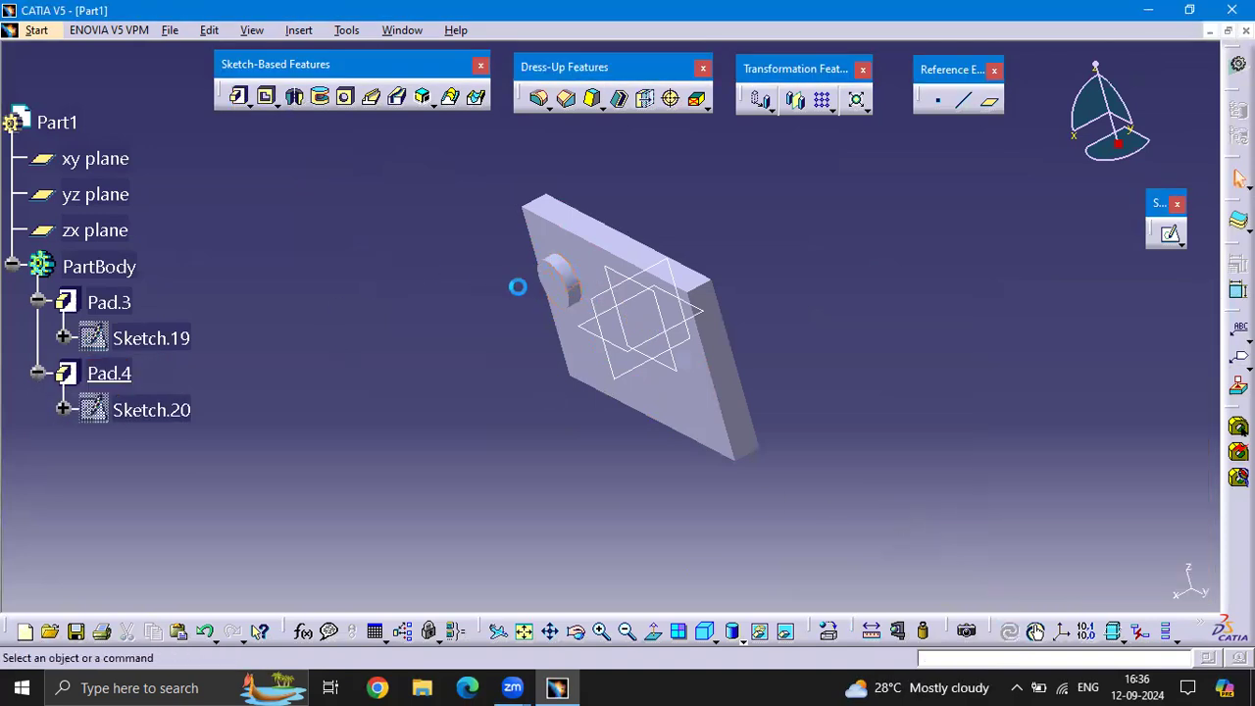
Translate the plate and boss body by 50 mm along the direction normal to the zx plane, keeping the transformation specifications
{"action": "left_click", "coordinate": [765, 106]}
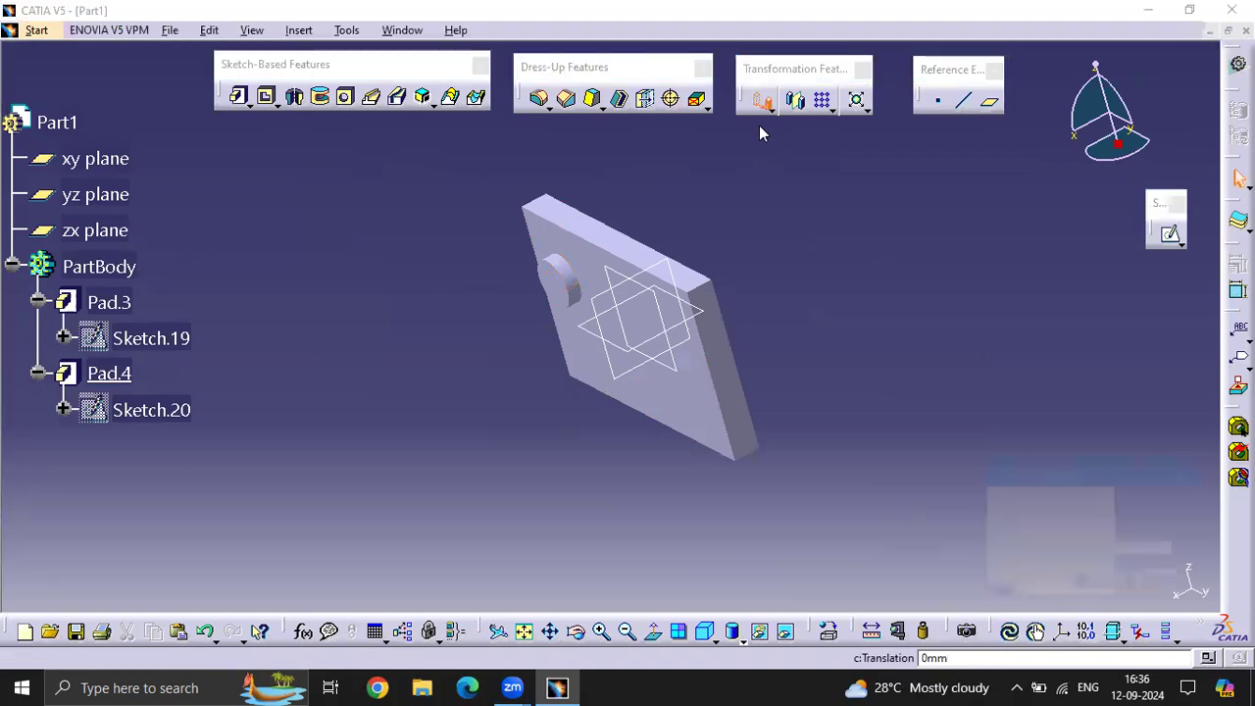
{"action": "left_click", "coordinate": [690, 383]}
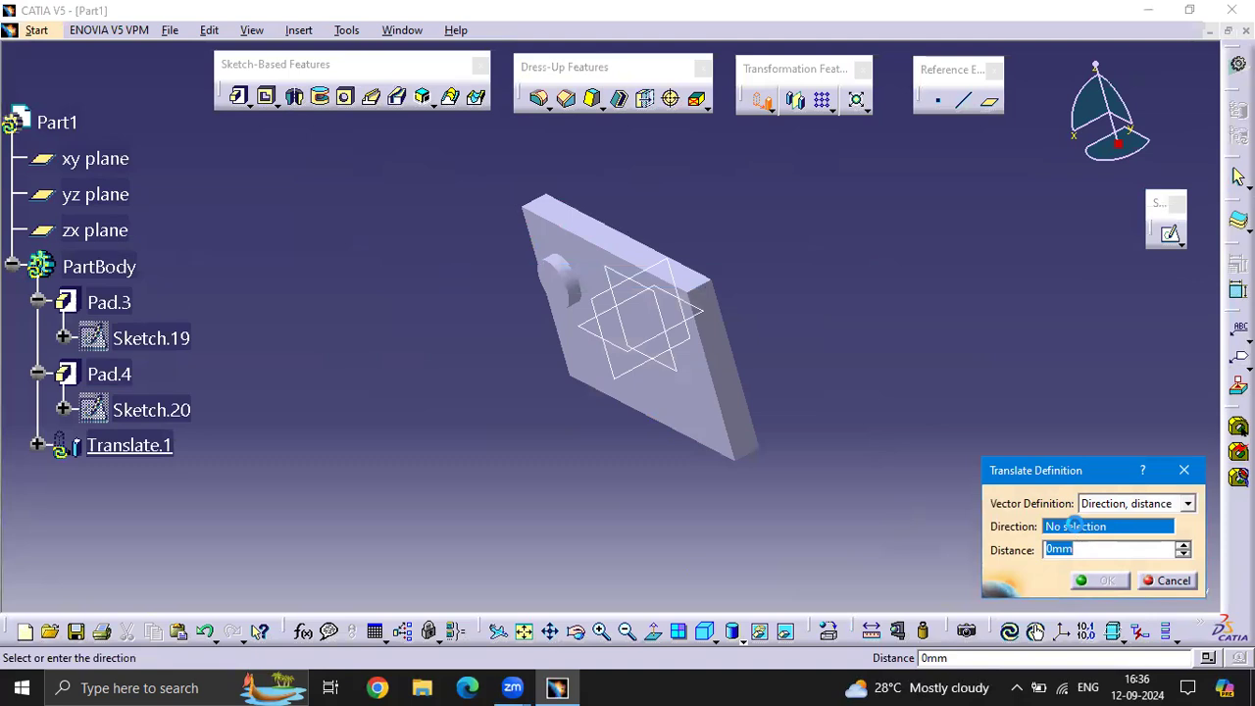
{"action": "left_click", "coordinate": [620, 273]}
{"action": "left_click", "coordinate": [1095, 549]}
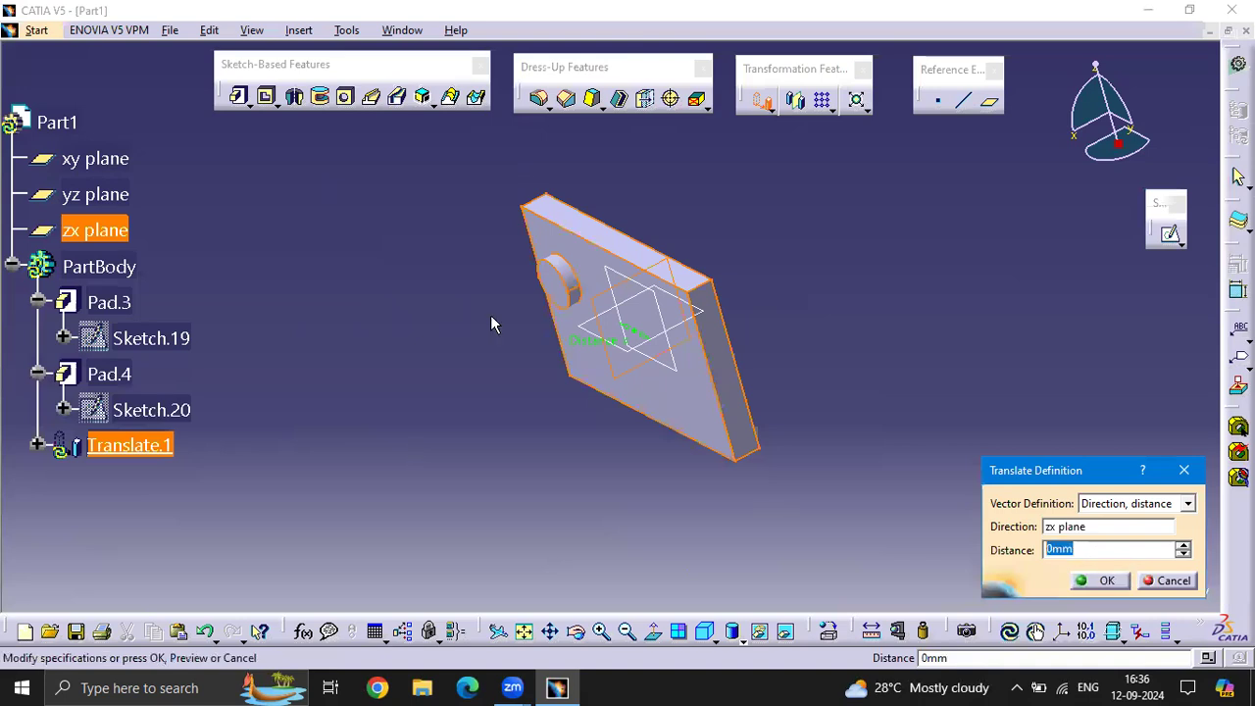
{"action": "type", "text": "50"}
{"action": "key", "text": "Return"}
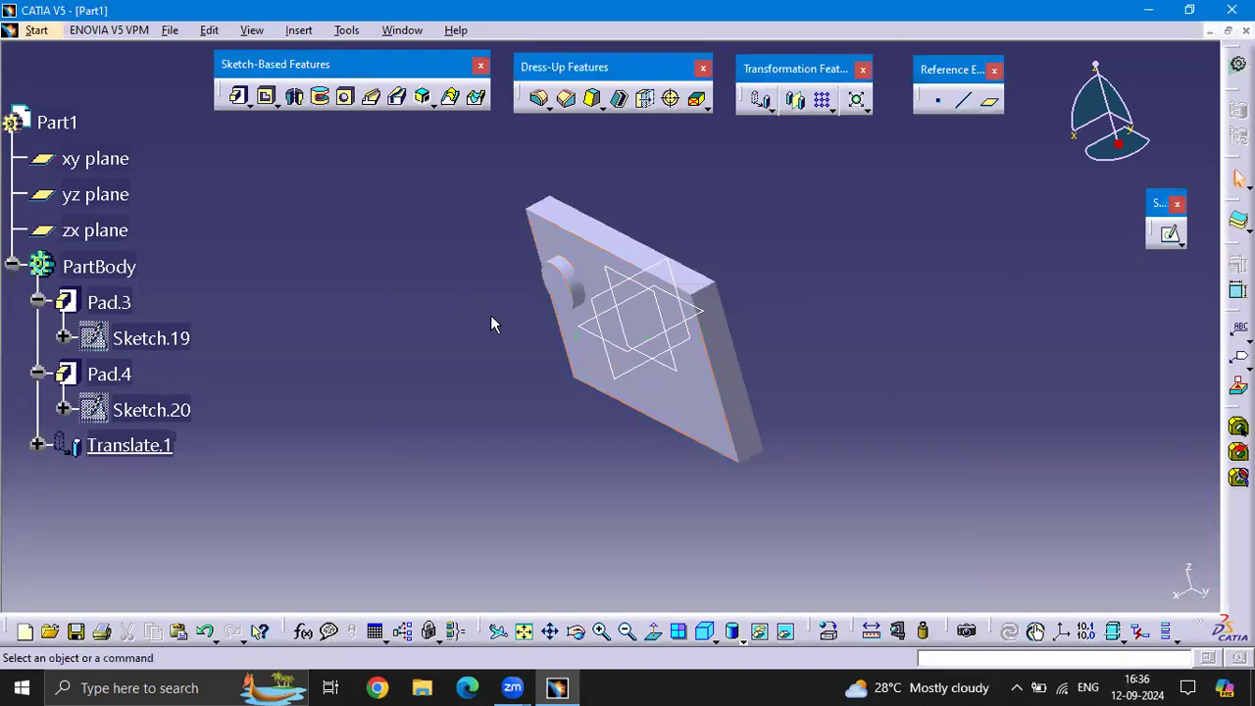
Rotate the body in Axis-Angle mode about the plate's short lower corner edge through its thickness, keeping the transformation specifications
{"action": "middle_click_drag", "start_coordinate": [771, 281], "coordinate": [768, 324]}
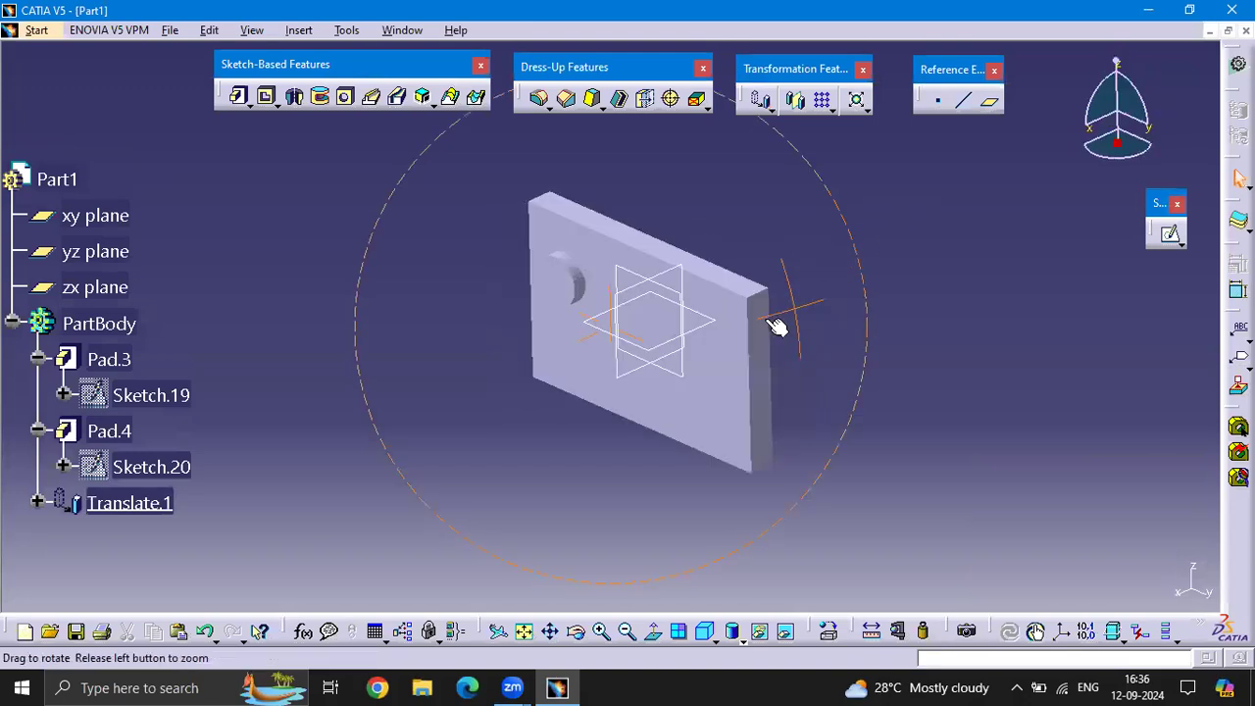
{"action": "left_click", "coordinate": [770, 108]}
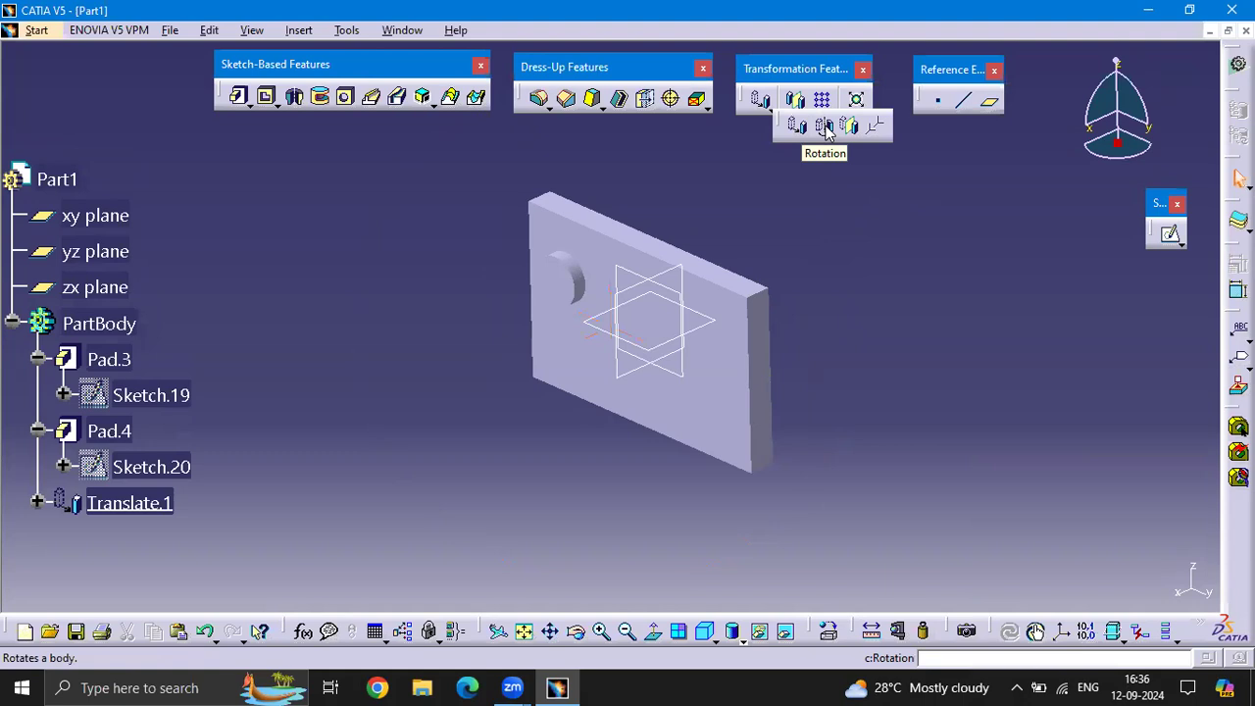
{"action": "left_click", "coordinate": [825, 129]}
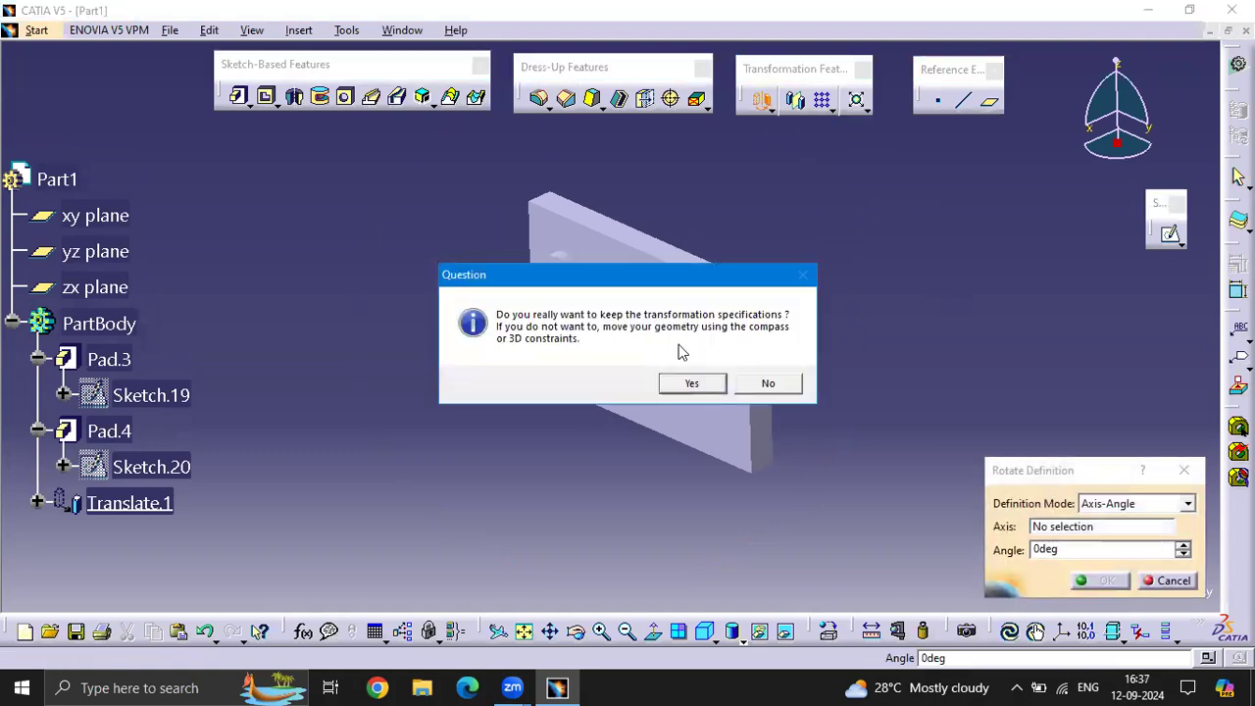
{"action": "left_click", "coordinate": [693, 384]}
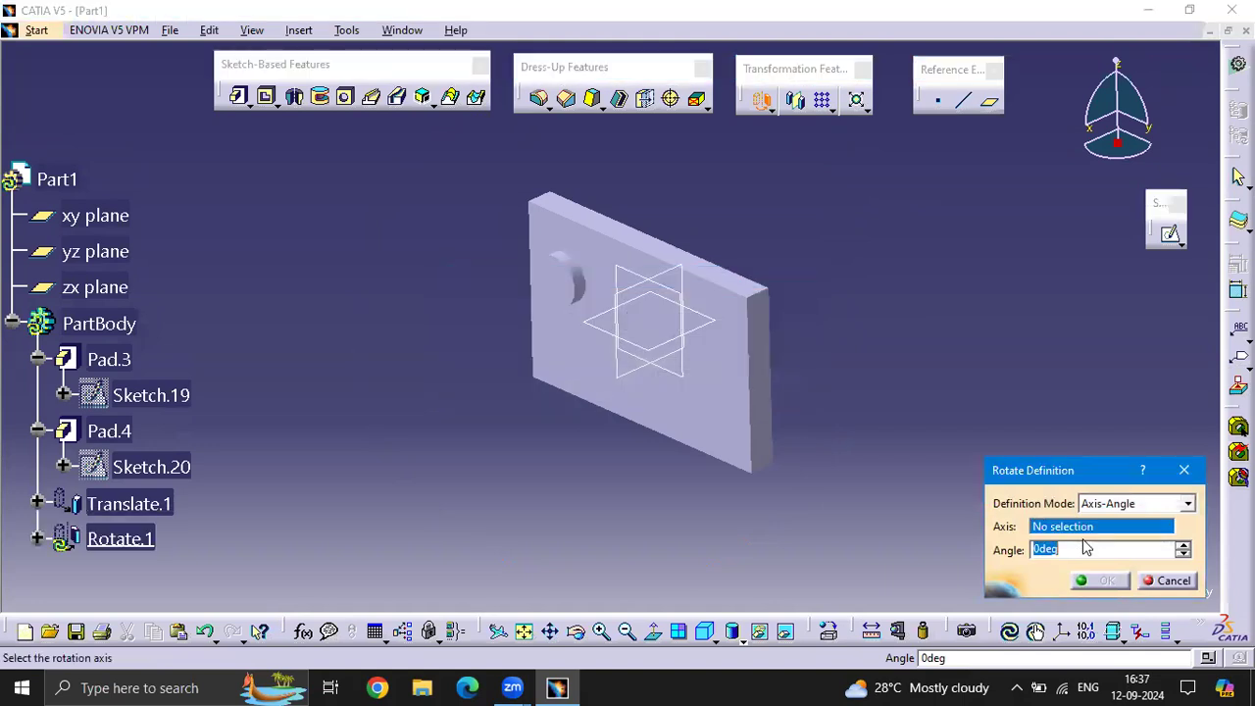
{"action": "left_click", "coordinate": [768, 471]}
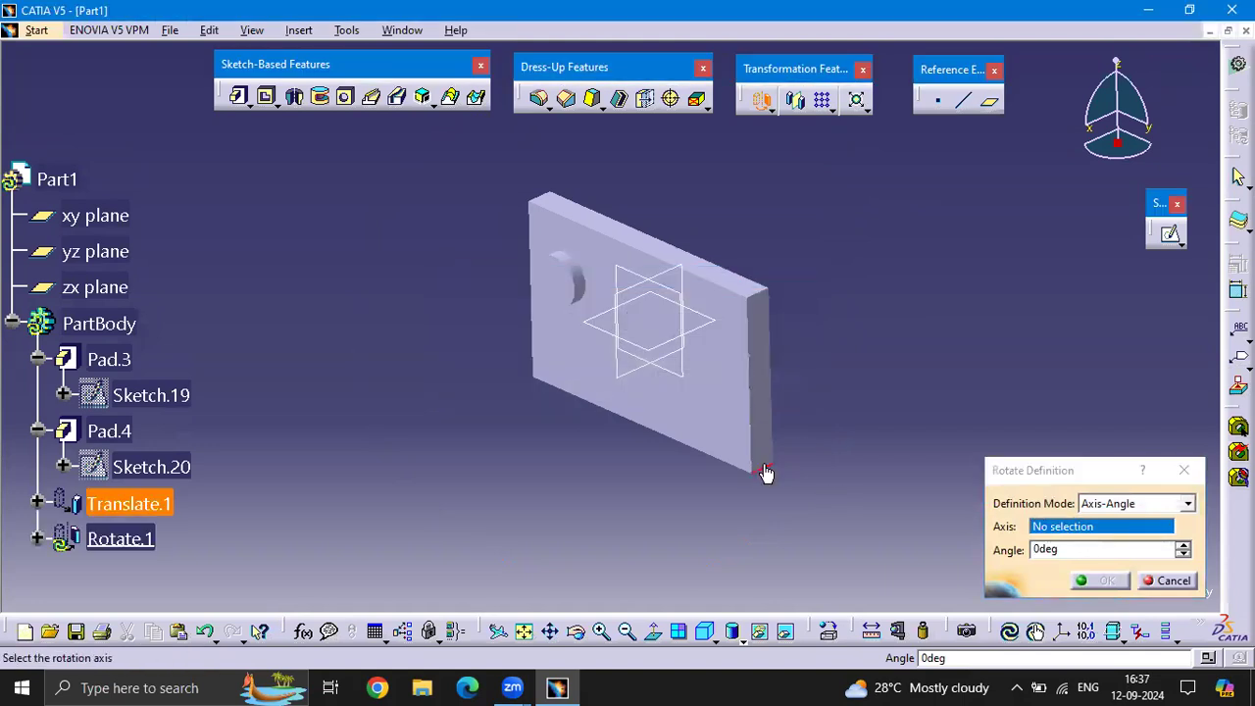
{"action": "type", "text": "90"}
{"action": "key", "text": "Return"}
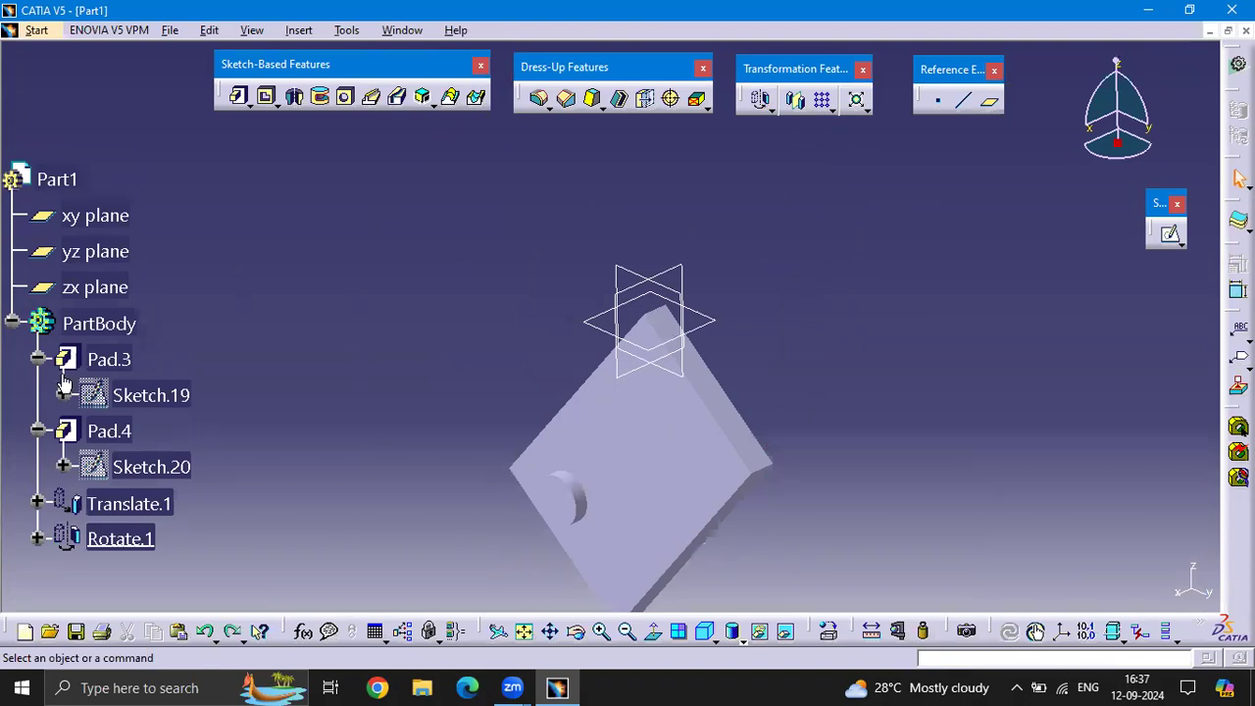
Delete the rotation and translation features from the body, keeping the plate and its round boss
{"action": "right_click", "coordinate": [107, 539]}
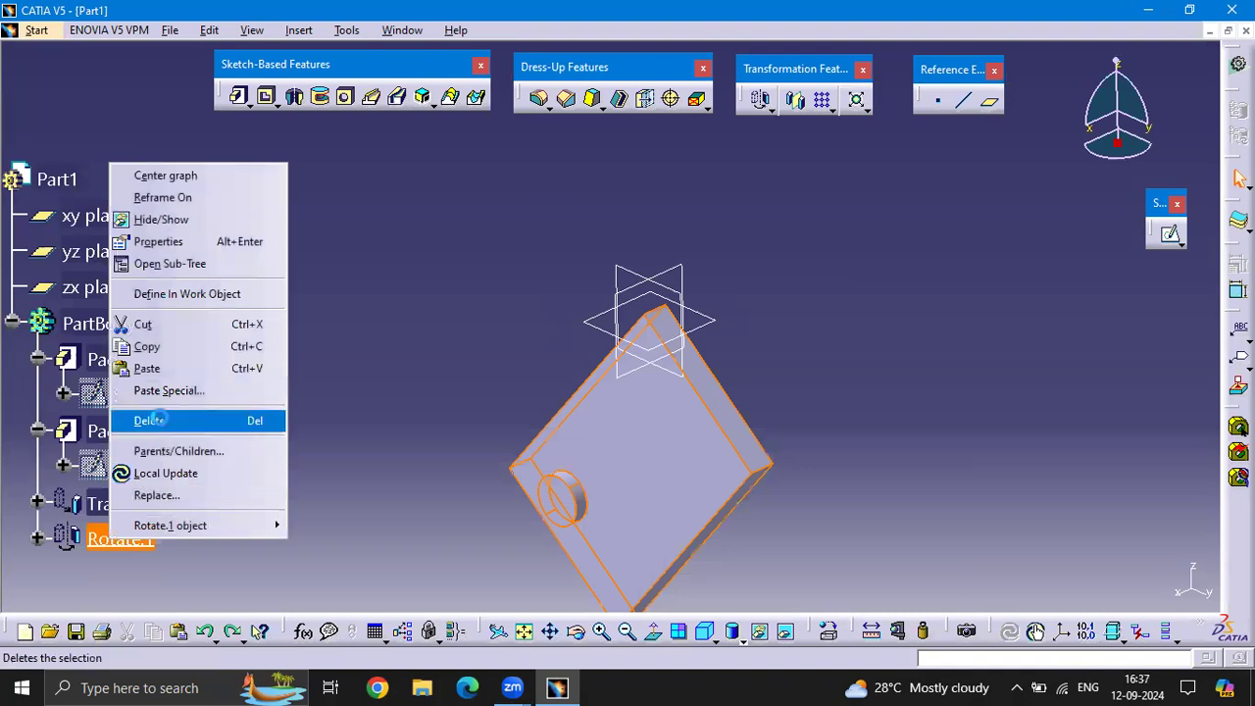
{"action": "left_click", "coordinate": [149, 420]}
{"action": "left_click", "coordinate": [1108, 589]}
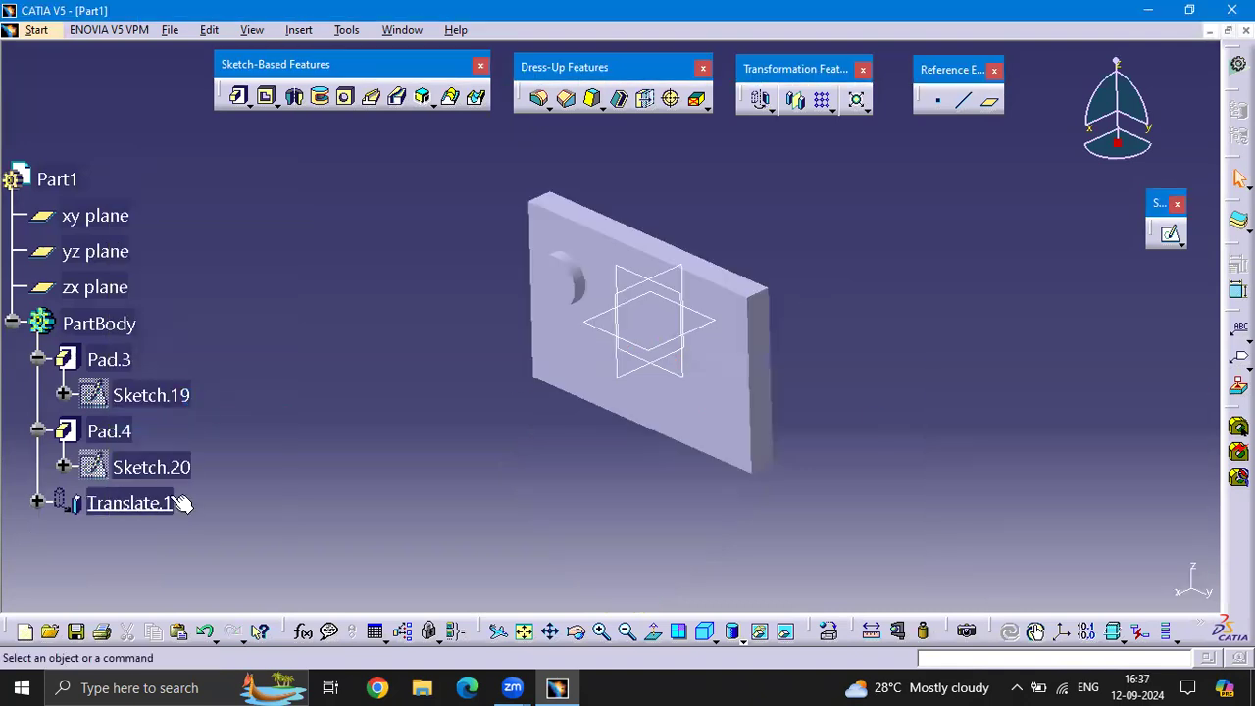
{"action": "right_click", "coordinate": [157, 503]}
{"action": "left_click", "coordinate": [260, 382]}
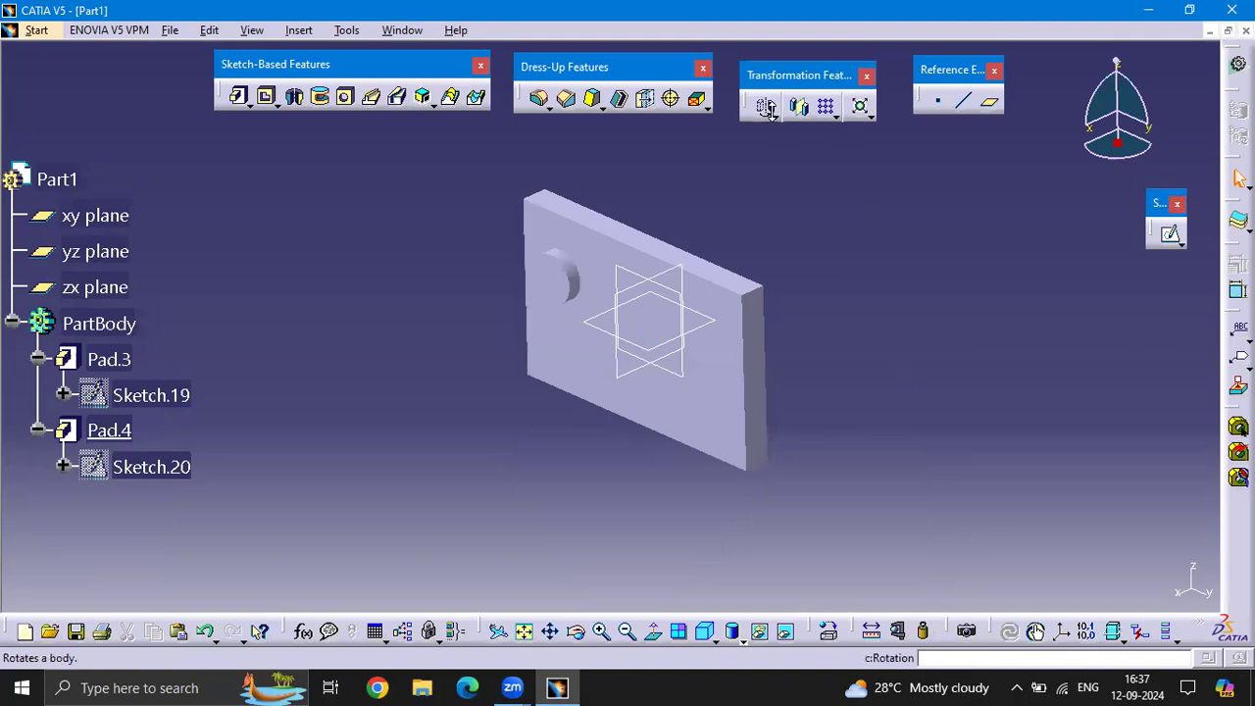
Apply a Symmetry of the plate and boss body about the yz plane, keeping the transformation specifications
{"action": "left_click", "coordinate": [771, 112]}
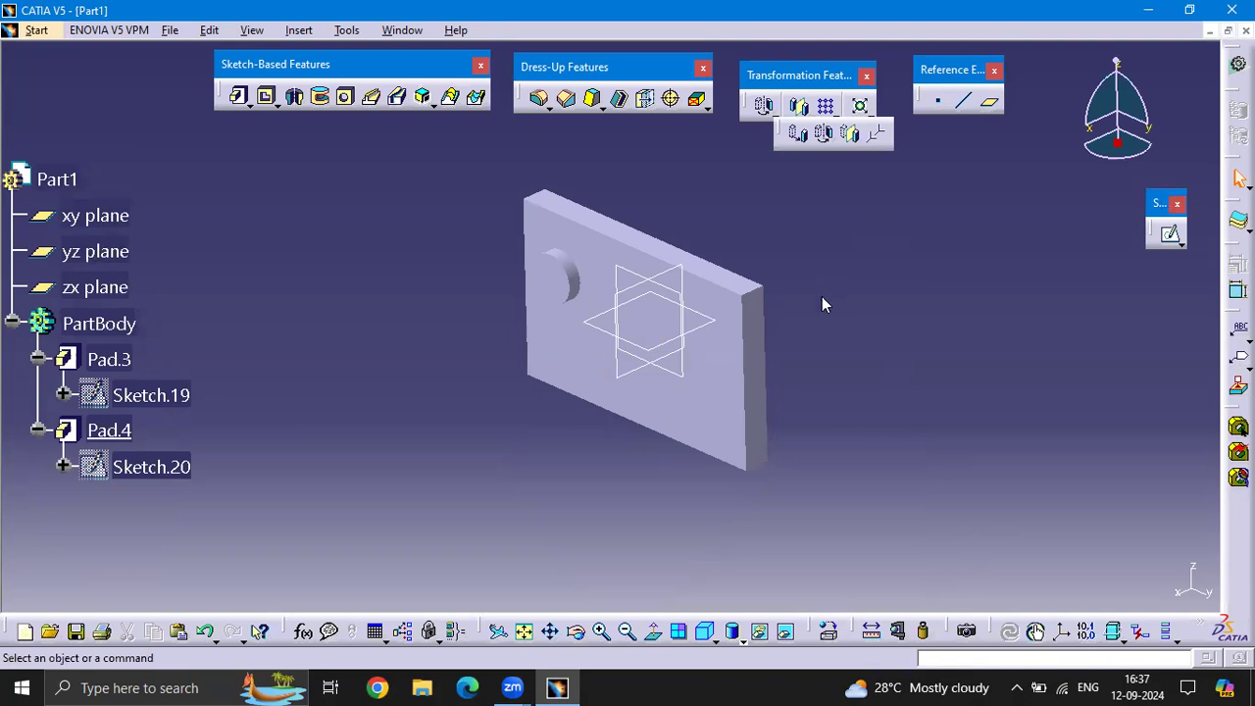
{"action": "scroll", "coordinate": [822, 295], "scroll_direction": "up", "scroll_amount": 1}
{"action": "left_click", "coordinate": [800, 239]}
{"action": "middle_click_drag", "start_coordinate": [774, 310], "coordinate": [736, 268]}
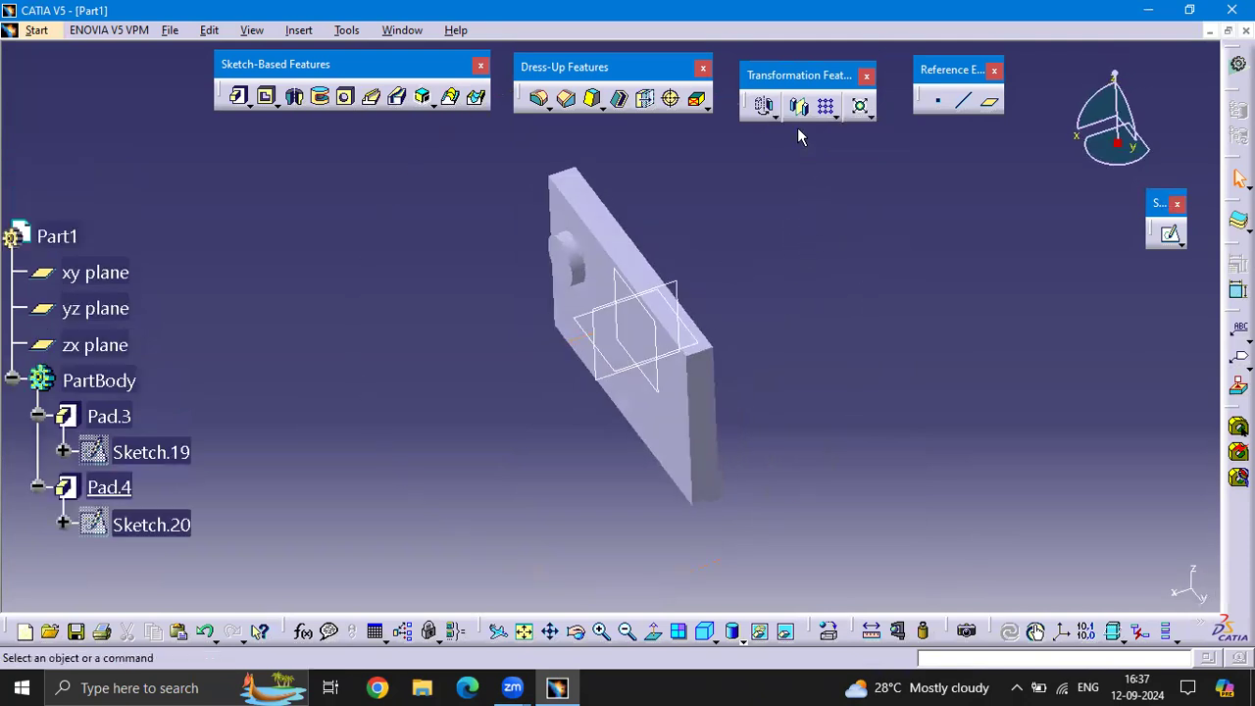
{"action": "left_click", "coordinate": [771, 110]}
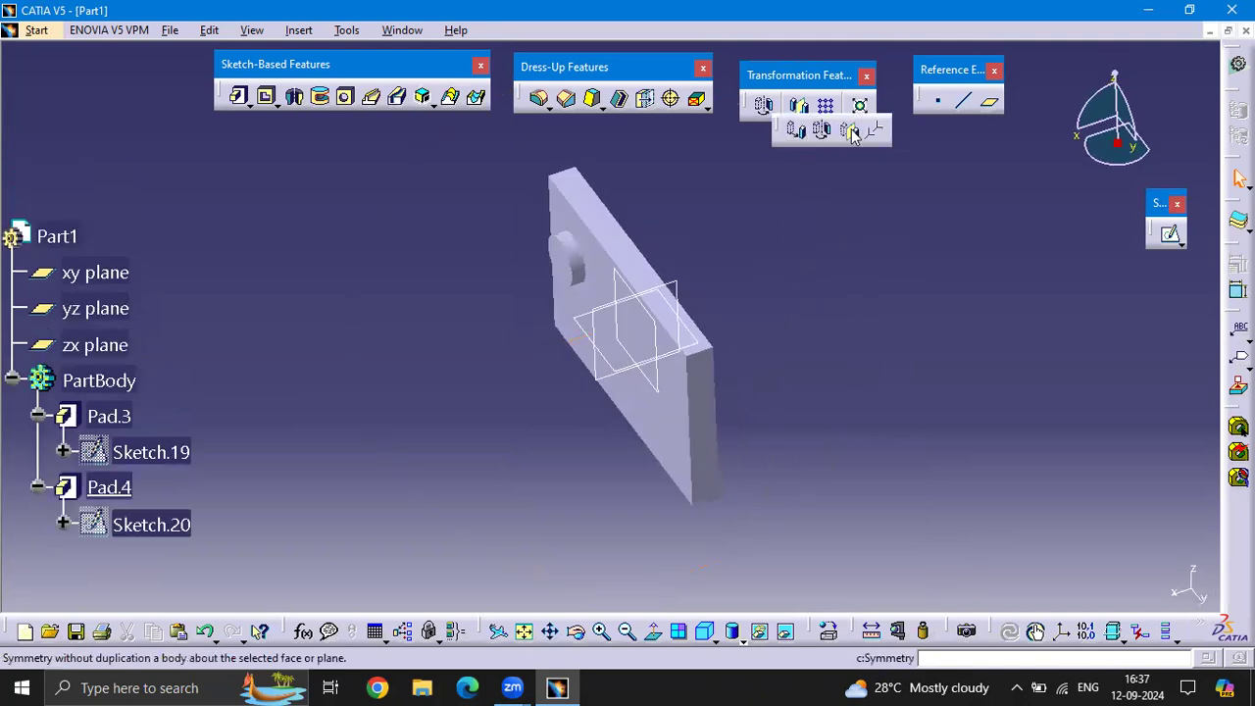
{"action": "left_click", "coordinate": [851, 131]}
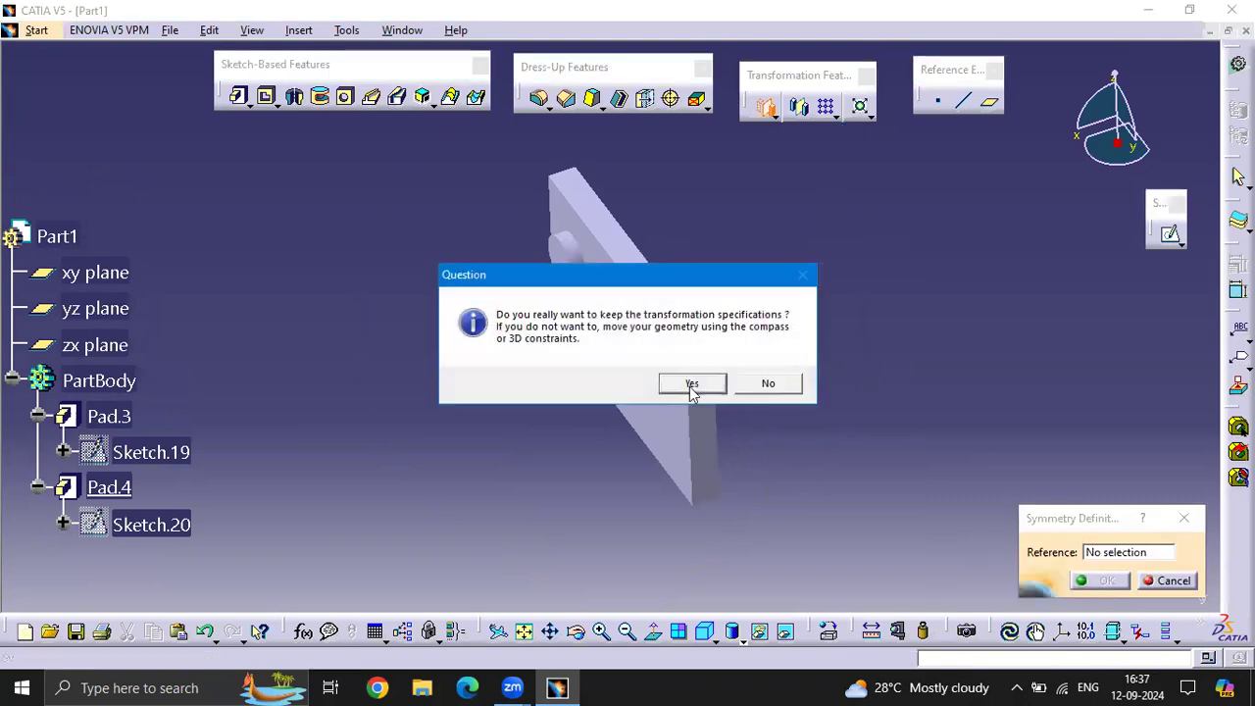
{"action": "left_click", "coordinate": [692, 384]}
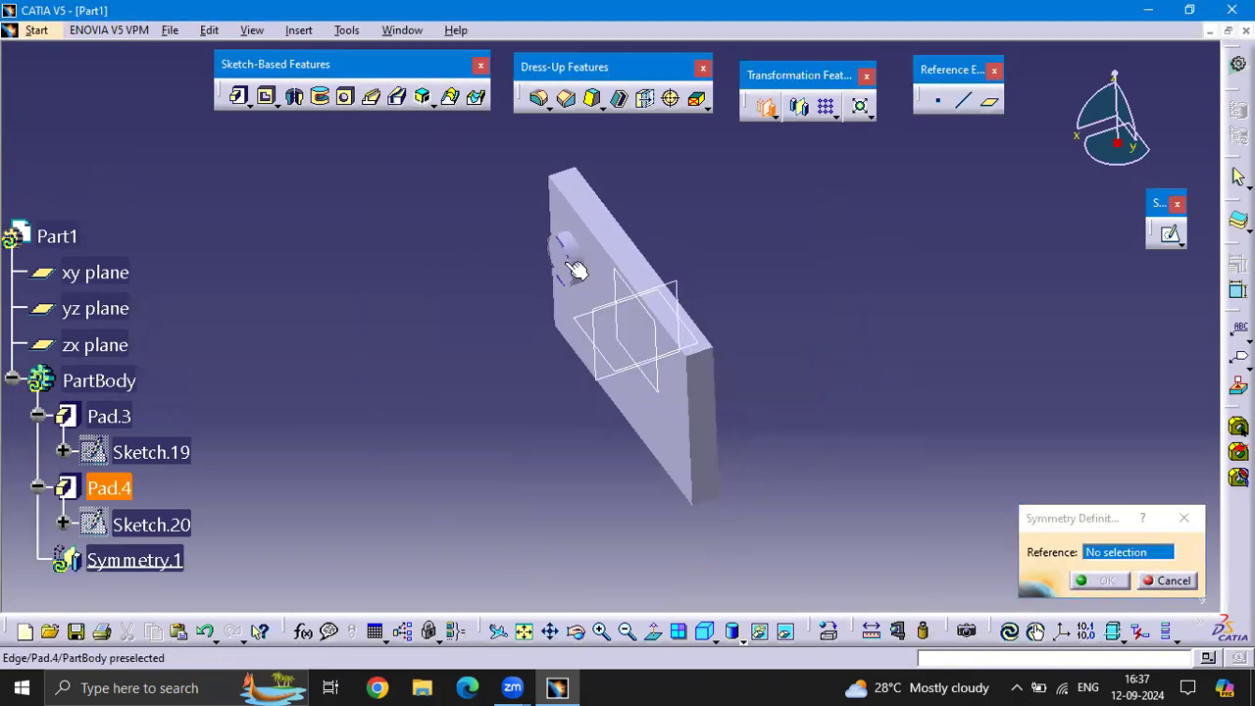
{"action": "left_click", "coordinate": [658, 316]}
{"action": "middle_click_drag", "start_coordinate": [797, 278], "coordinate": [731, 345]}
{"action": "left_click", "coordinate": [1108, 580]}
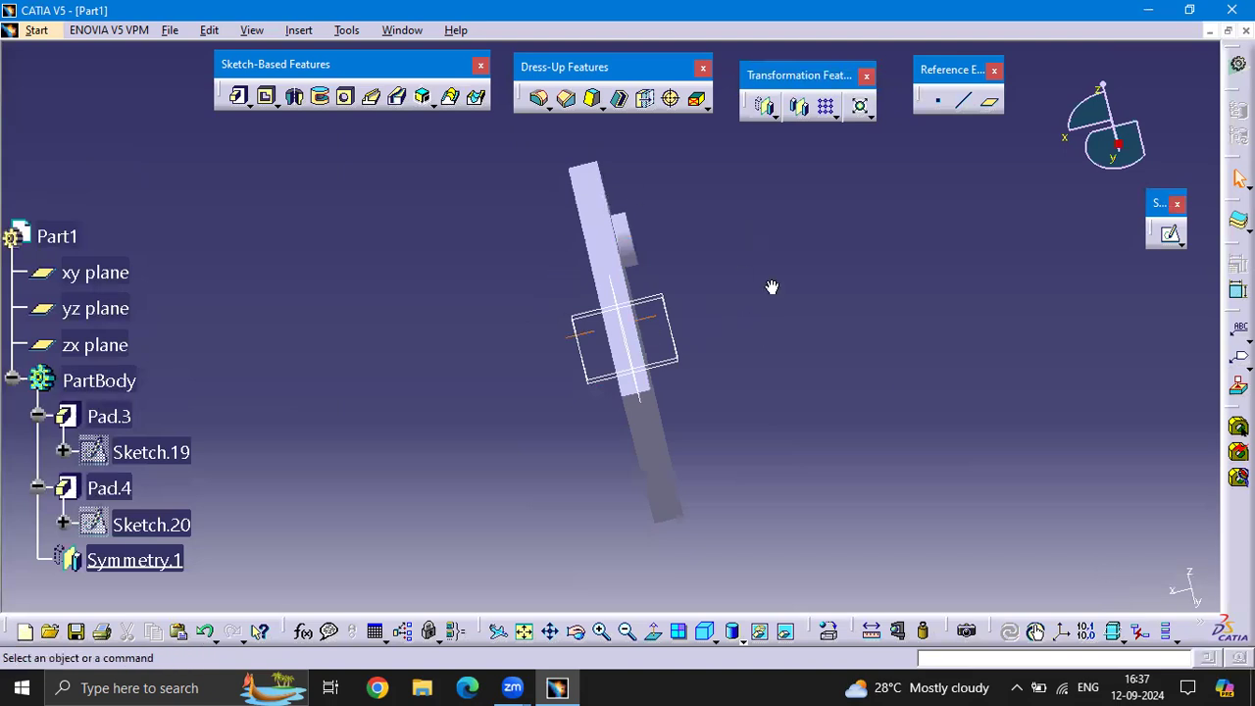
Delete the symmetry feature from the body
{"action": "middle_click_drag", "start_coordinate": [771, 286], "coordinate": [794, 253]}
{"action": "right_click", "coordinate": [132, 559]}
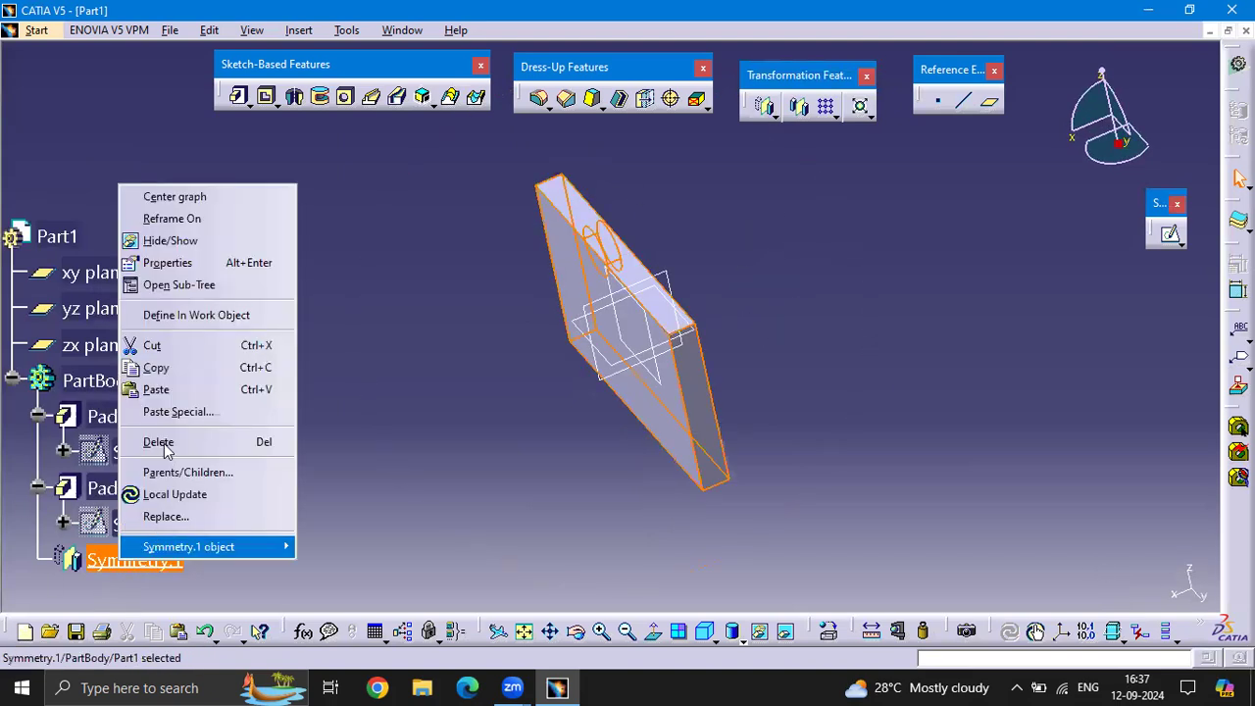
{"action": "left_click", "coordinate": [157, 442]}
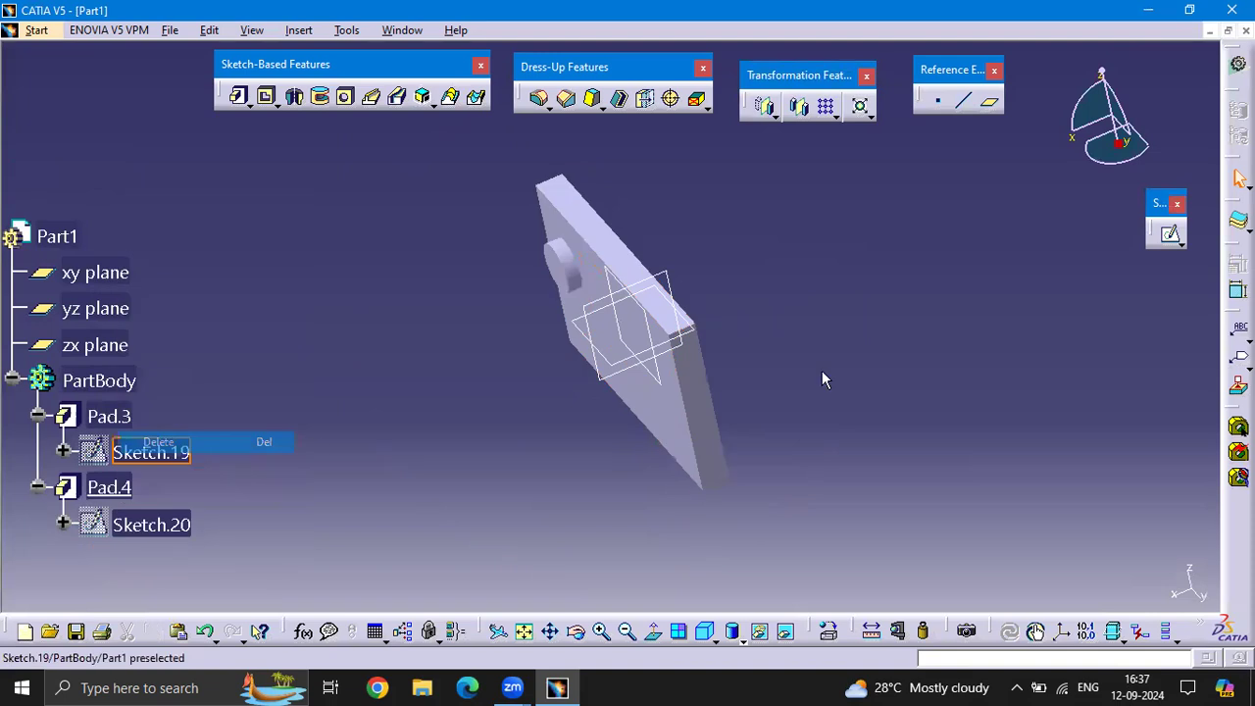
Mirror the round boss about a reference plane
{"action": "left_click", "coordinate": [800, 106]}
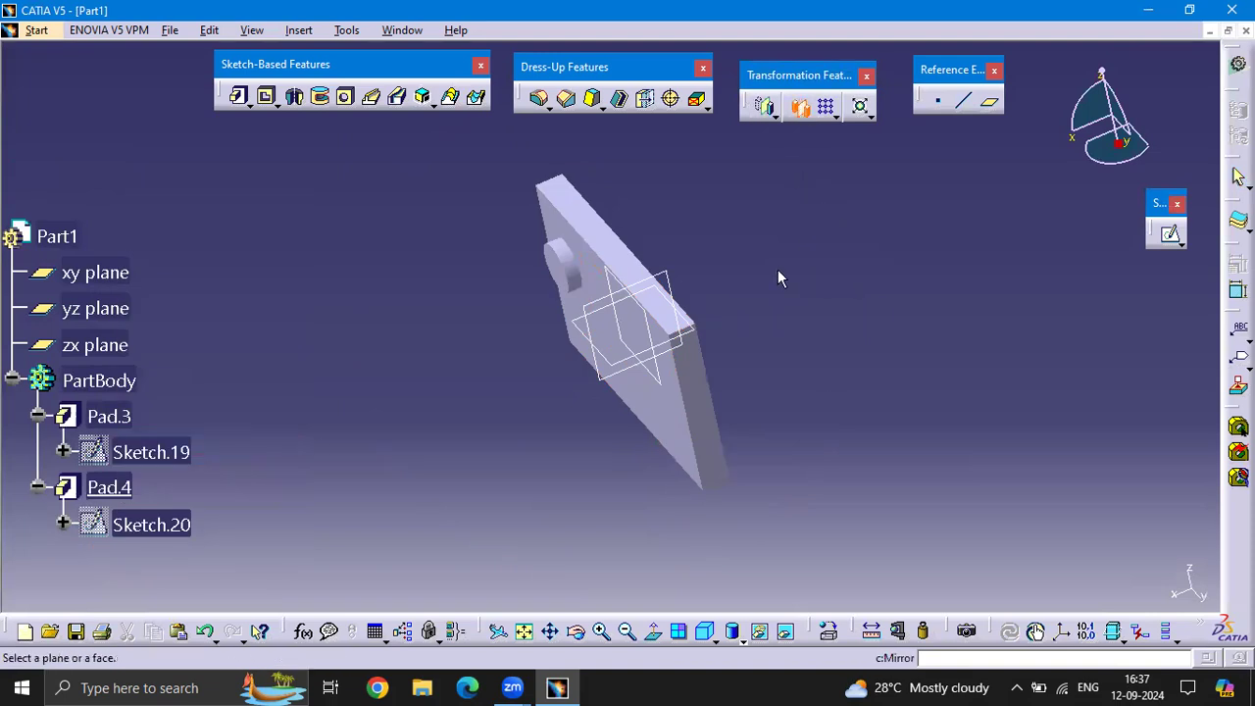
{"action": "left_click", "coordinate": [557, 258]}
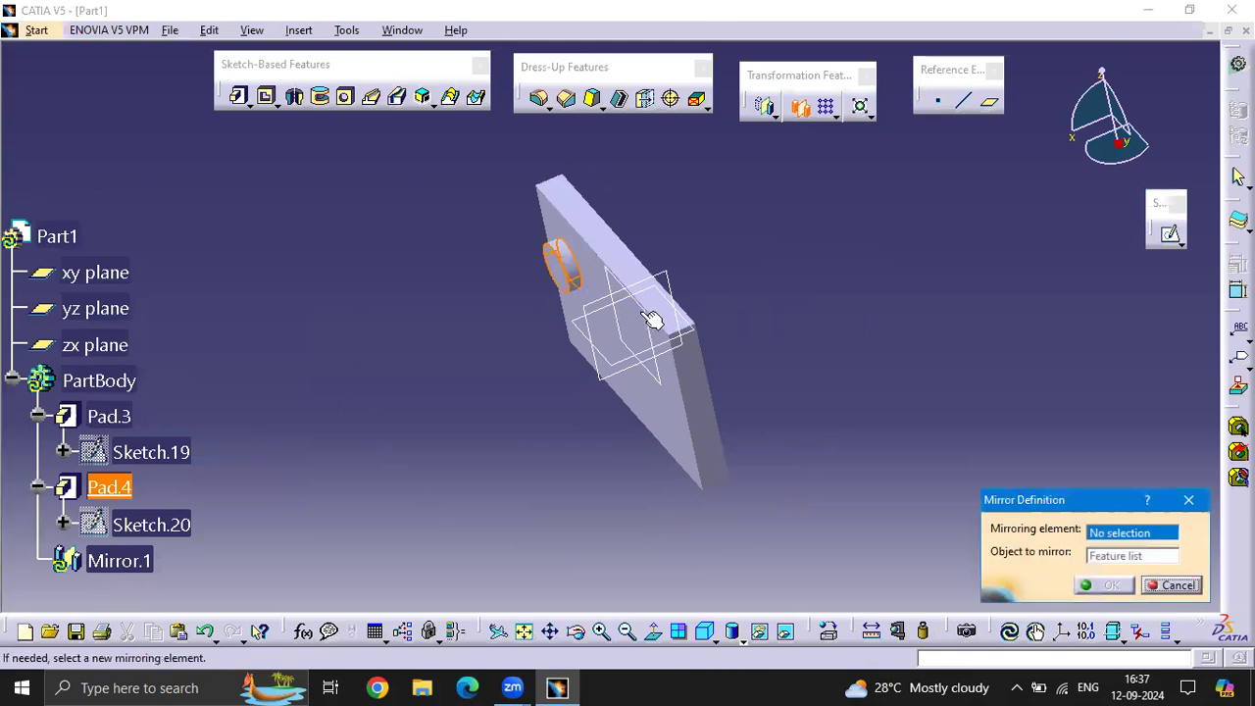
{"action": "left_click", "coordinate": [667, 297]}
{"action": "mouse_move", "coordinate": [749, 244]}
{"action": "middle_mouse_down"}
{"action": "mouse_move", "coordinate": [698, 422]}
{"action": "mouse_move", "coordinate": [756, 313]}
{"action": "mouse_move", "coordinate": [689, 330]}
{"action": "mouse_move", "coordinate": [752, 311]}
{"action": "mouse_move", "coordinate": [727, 384]}
{"action": "mouse_move", "coordinate": [448, 393]}
{"action": "mouse_move", "coordinate": [676, 359]}
{"action": "mouse_move", "coordinate": [892, 244]}
{"action": "mouse_move", "coordinate": [891, 476]}
{"action": "mouse_move", "coordinate": [893, 301]}
{"action": "middle_mouse_up"}
{"action": "left_click", "coordinate": [1090, 585]}
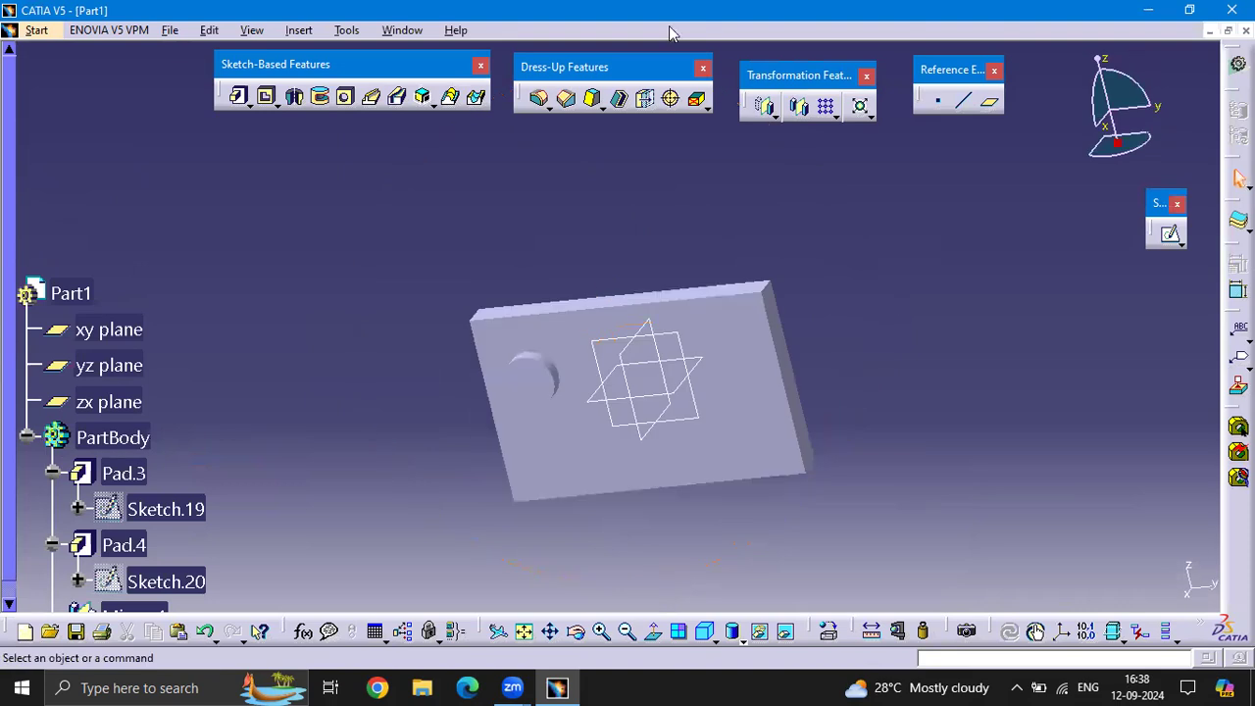
Set up a rectangular pattern of the round boss pad, using the plate's large front face as the reference element
{"action": "left_click", "coordinate": [836, 117]}
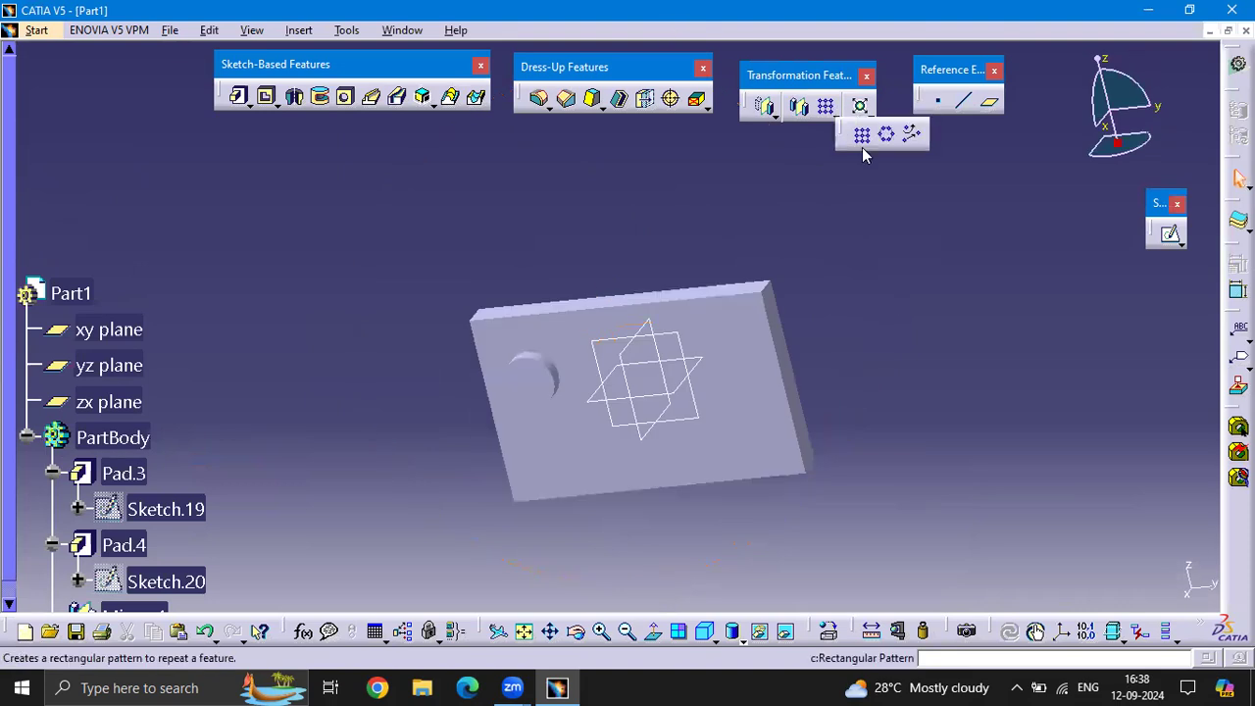
{"action": "left_click", "coordinate": [863, 144]}
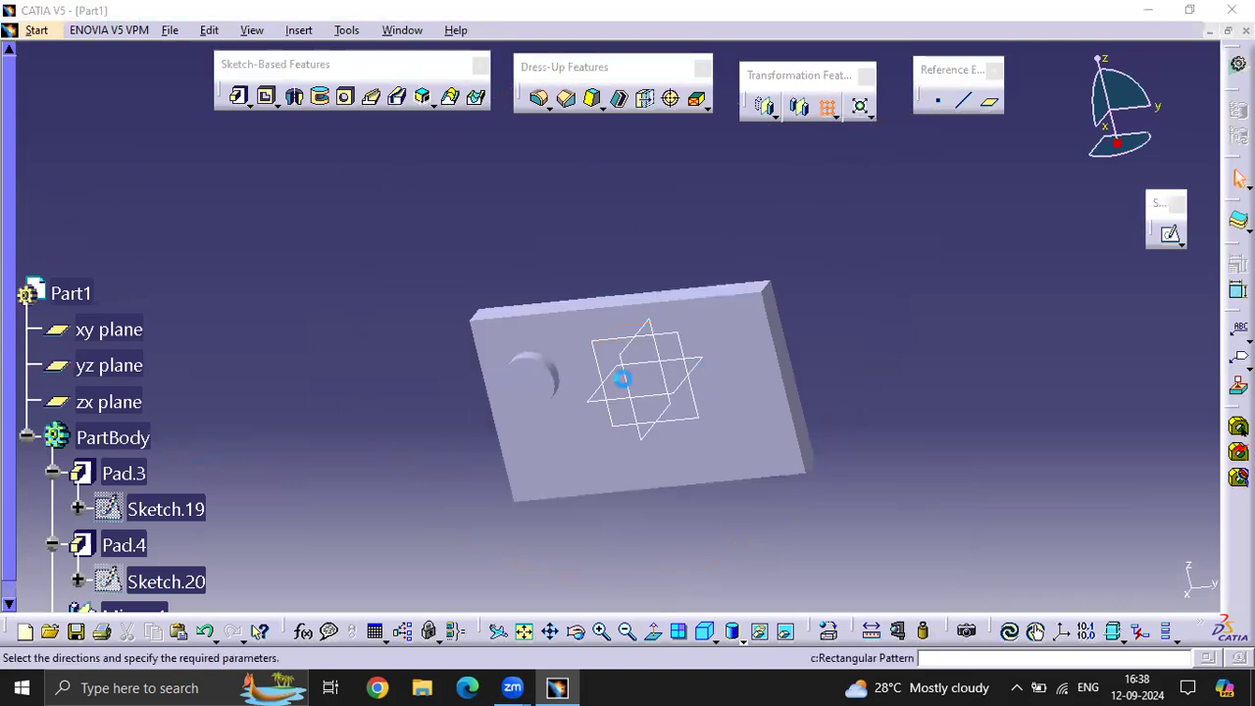
{"action": "middle_click_drag", "start_coordinate": [558, 272], "coordinate": [567, 235], "text": "ctrl"}
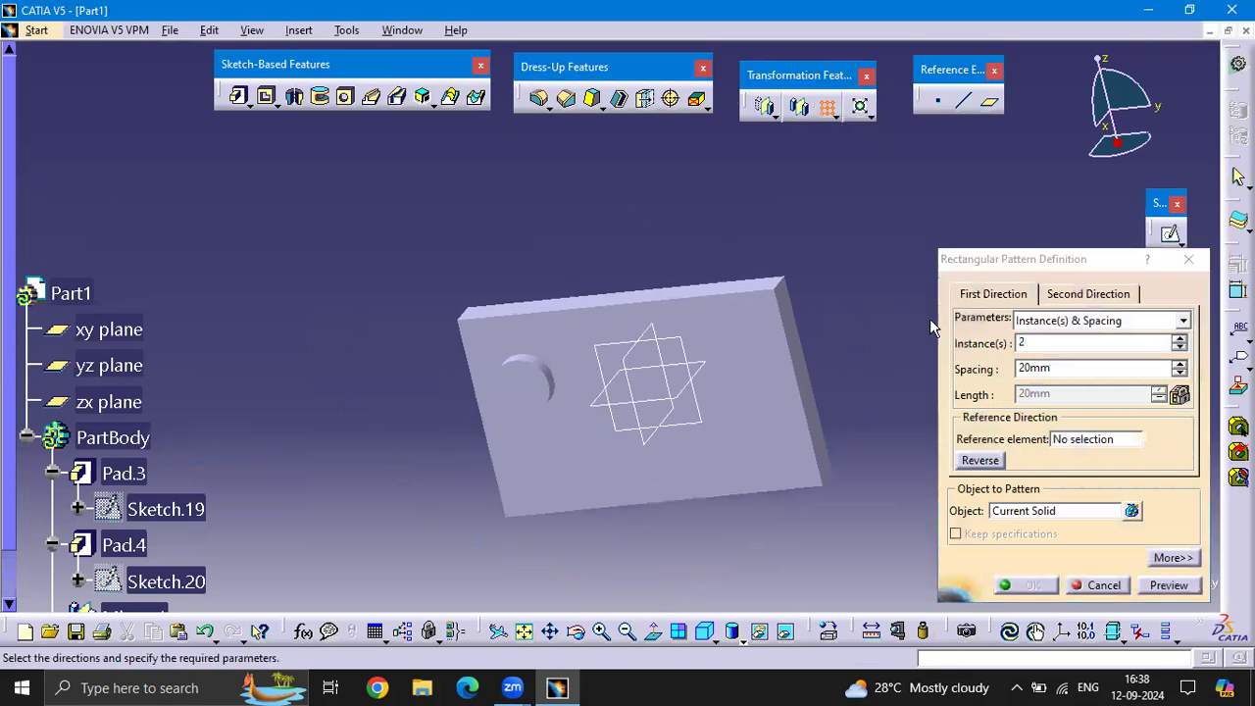
{"action": "left_click", "coordinate": [1042, 514]}
{"action": "scroll", "coordinate": [224, 451], "scroll_direction": "down", "scroll_amount": 3}
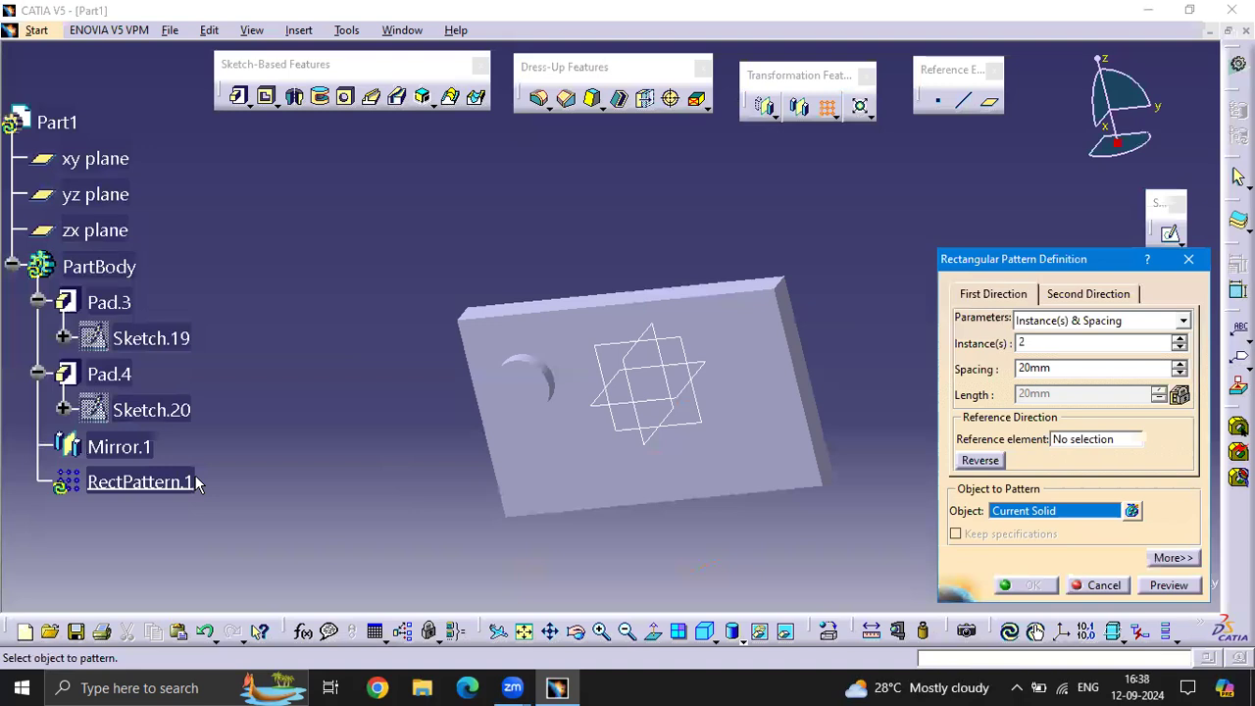
{"action": "left_click", "coordinate": [122, 373]}
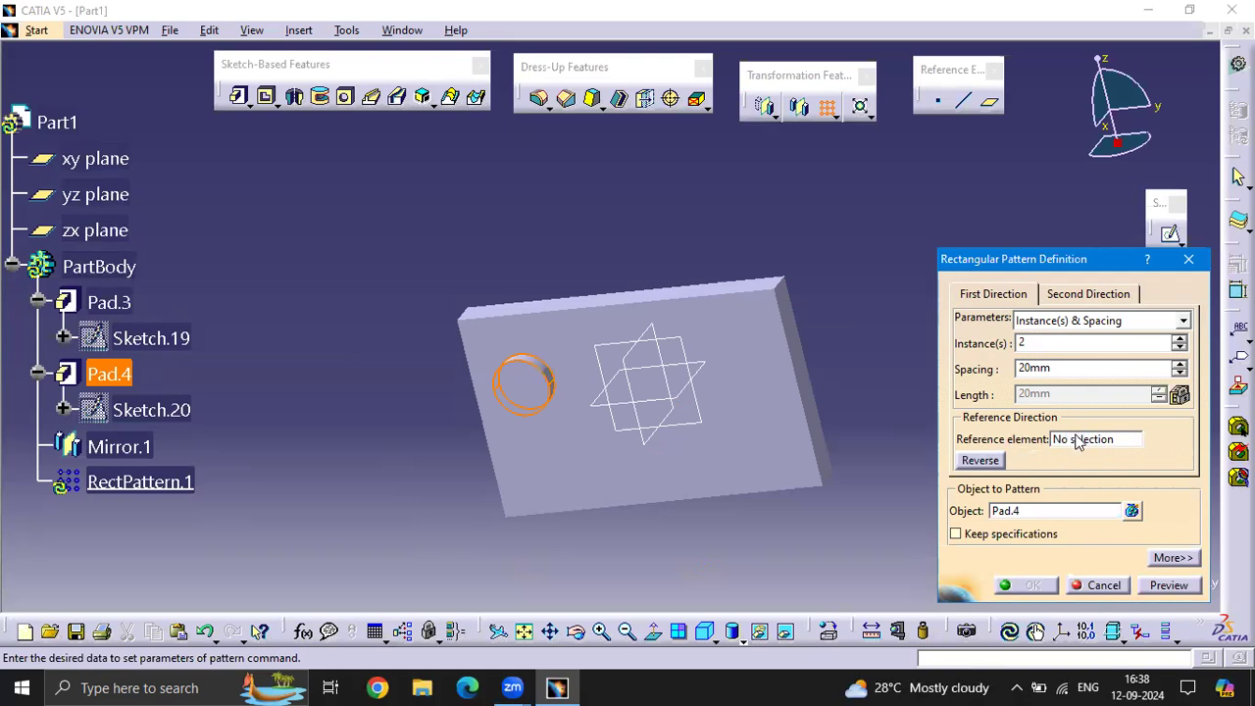
{"action": "left_click", "coordinate": [1076, 441]}
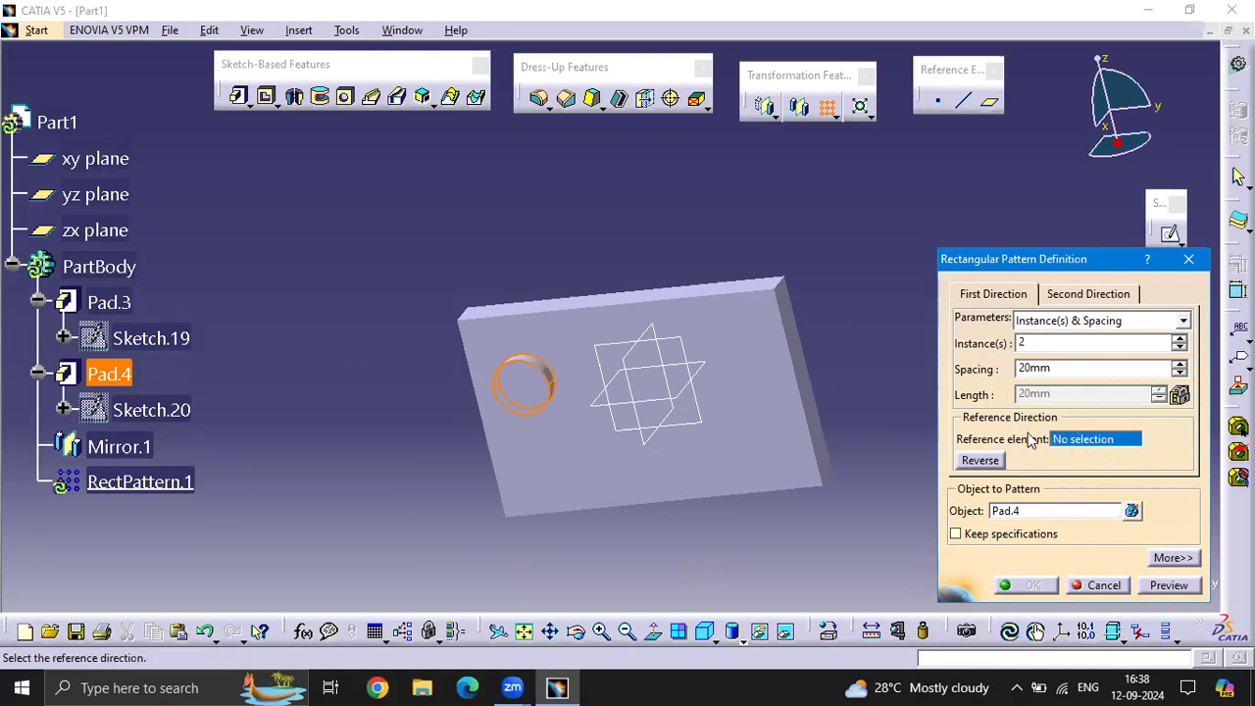
{"action": "left_click", "coordinate": [612, 476]}
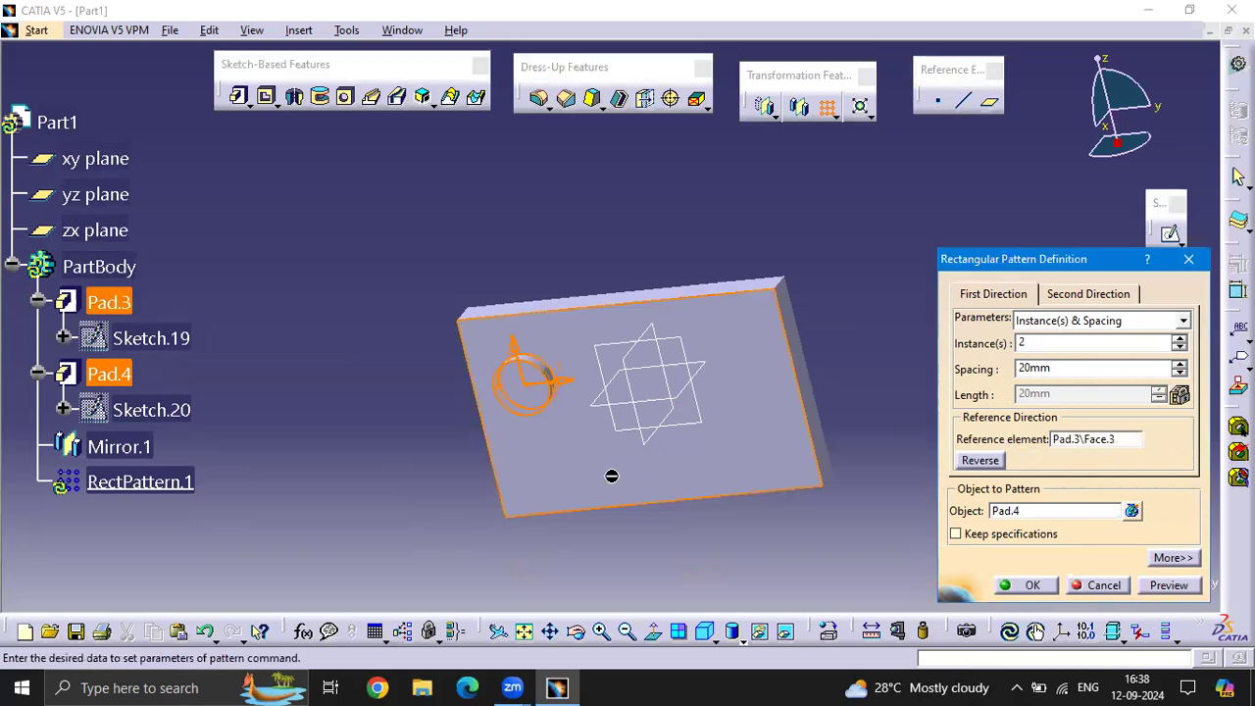
Set the pattern's first direction to 4 instances with a spacing of 500 mm
{"action": "double_click", "coordinate": [1063, 366]}
{"action": "type", "text": "2"}
{"action": "key", "text": "Return"}
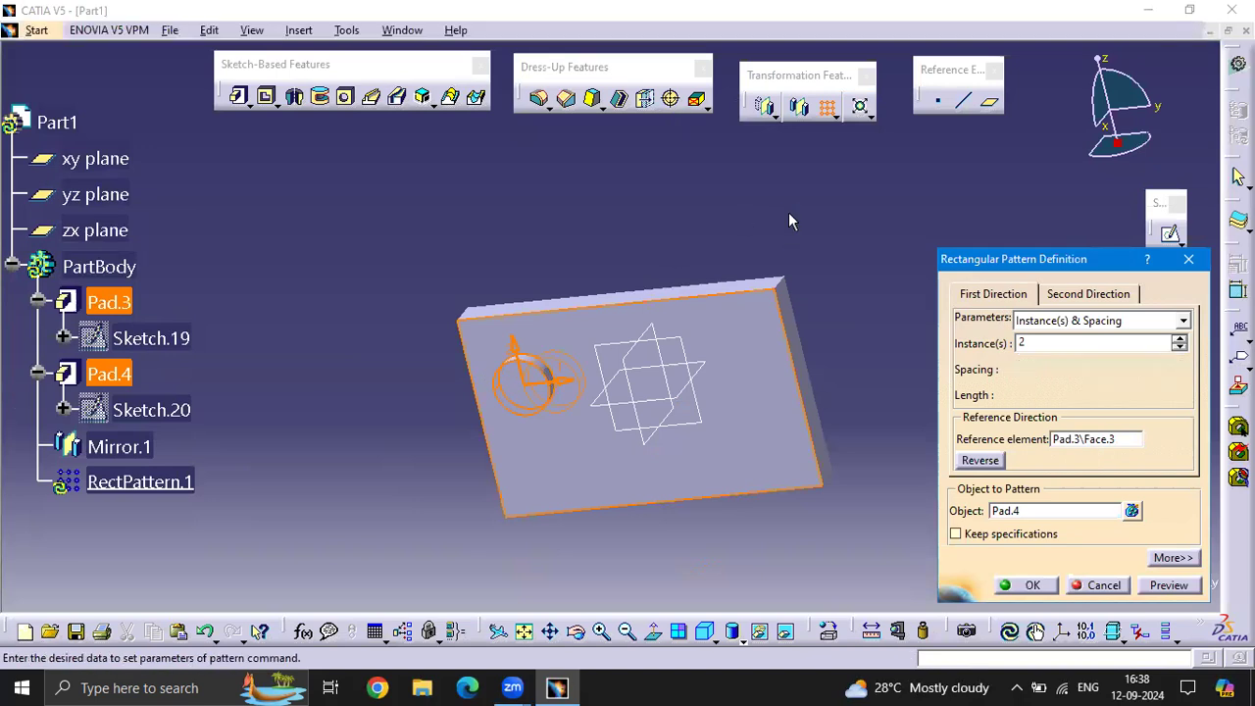
{"action": "type", "text": "5"}
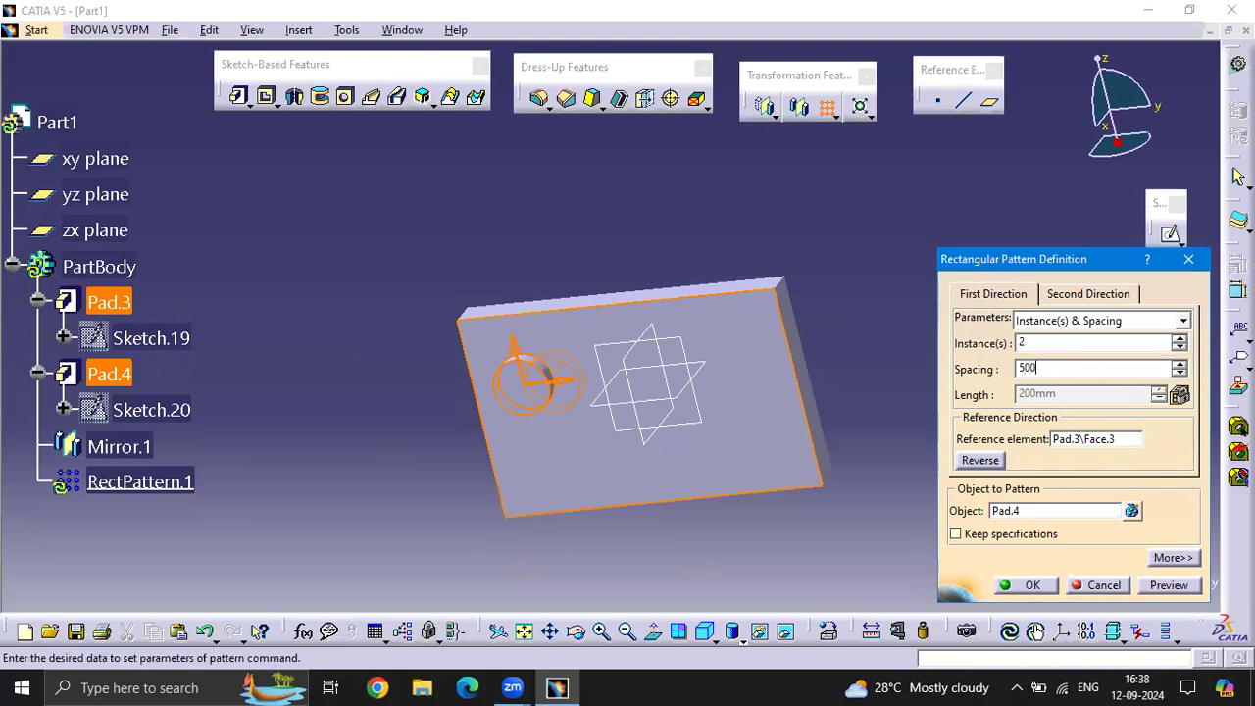
{"action": "type", "text": "00"}
{"action": "key", "text": "Return"}
{"action": "double_click", "coordinate": [1078, 343]}
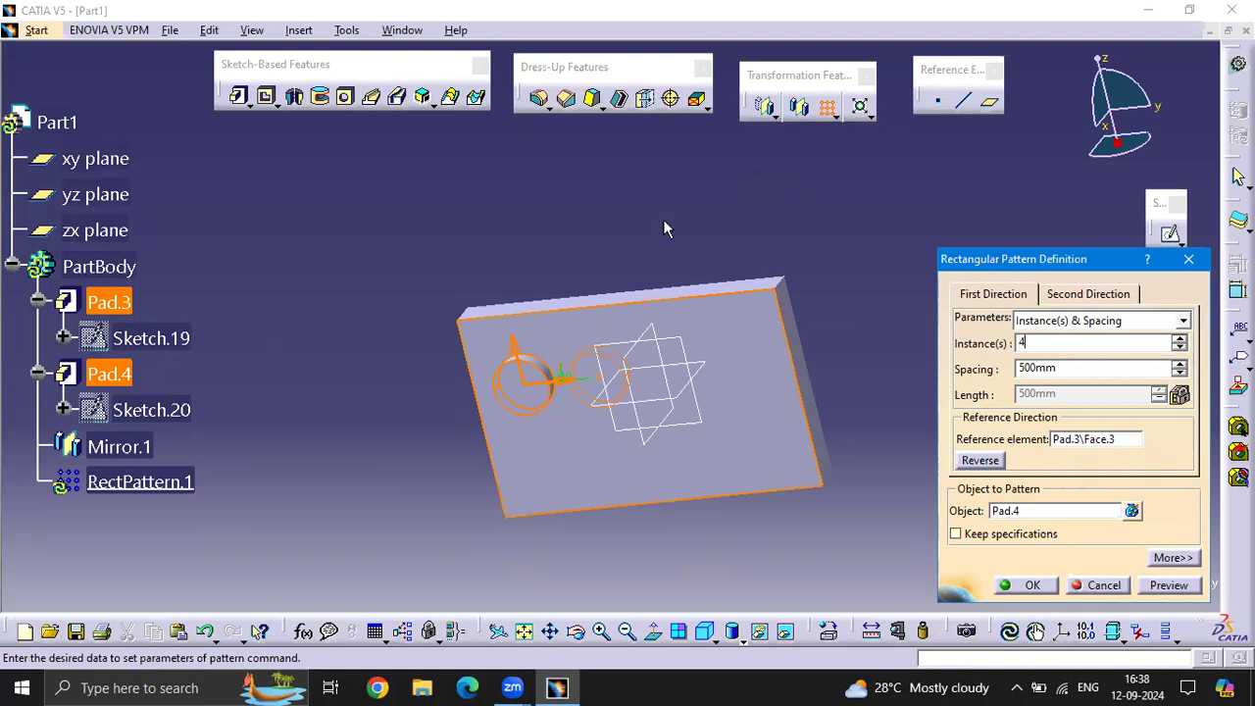
{"action": "key", "text": "Return"}
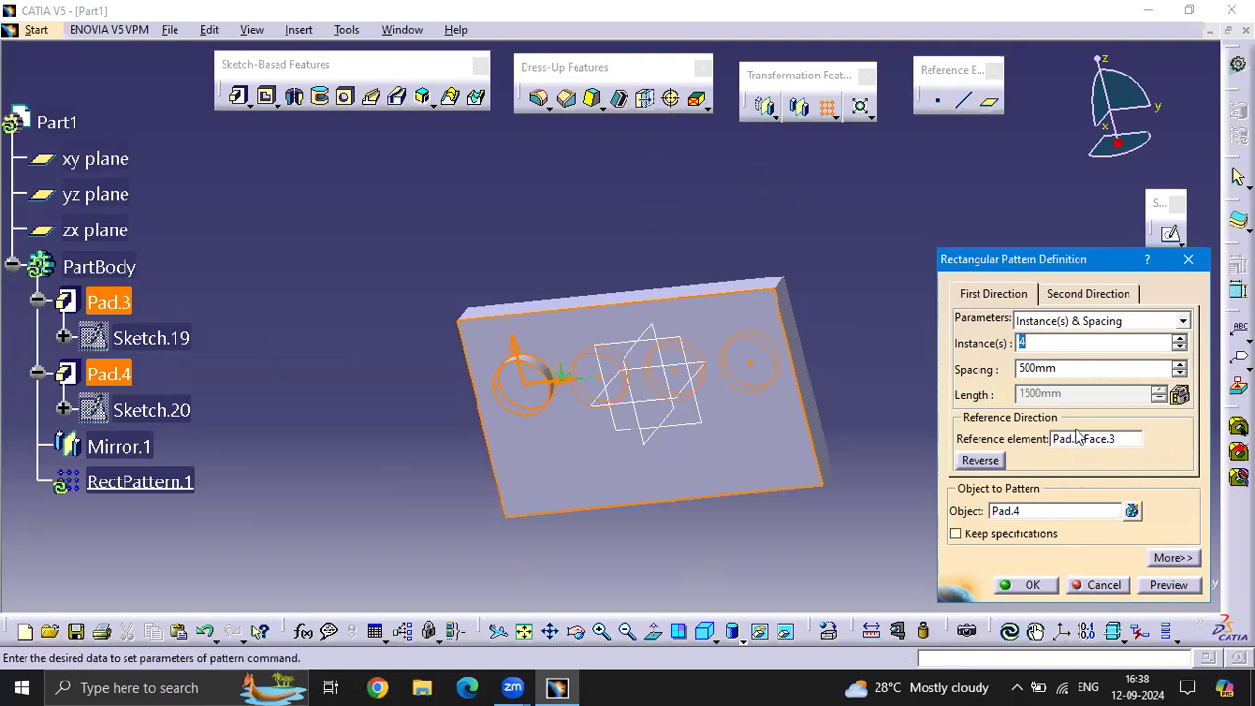
Set the pattern's second direction to 3 instances with a spacing of 500 mm
{"action": "left_click", "coordinate": [1071, 300]}
{"action": "key", "text": "Tab"}
{"action": "type", "text": "5"}
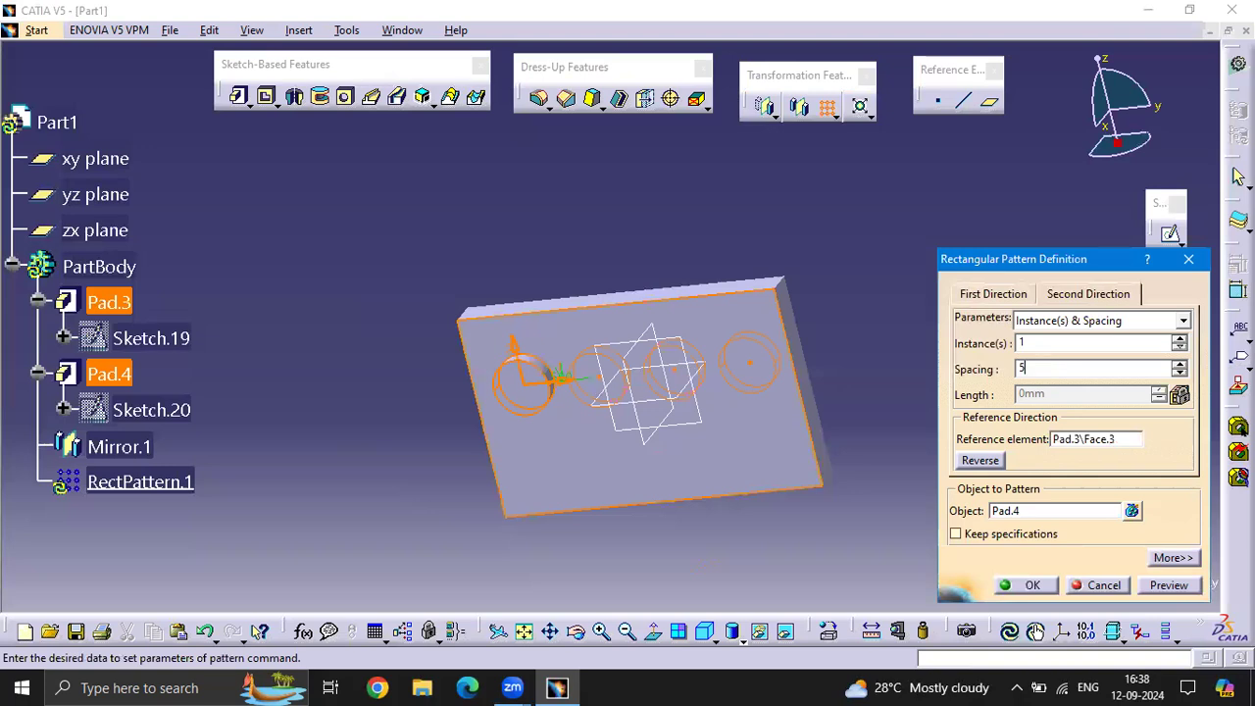
{"action": "left_click_drag", "start_coordinate": [1102, 346], "coordinate": [53, 363]}
{"action": "type", "text": "3"}
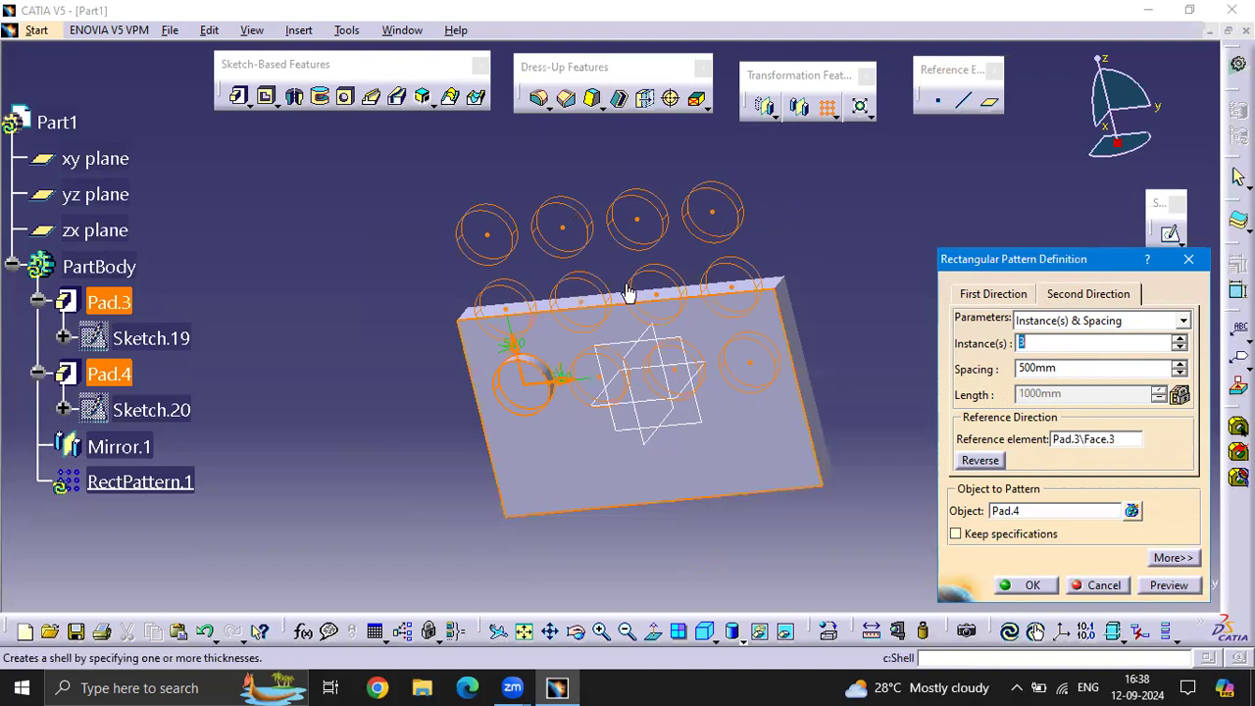
Try reversing the two pattern directions at the boss, then preview and create the rectangular pattern
{"action": "left_click", "coordinate": [515, 351]}
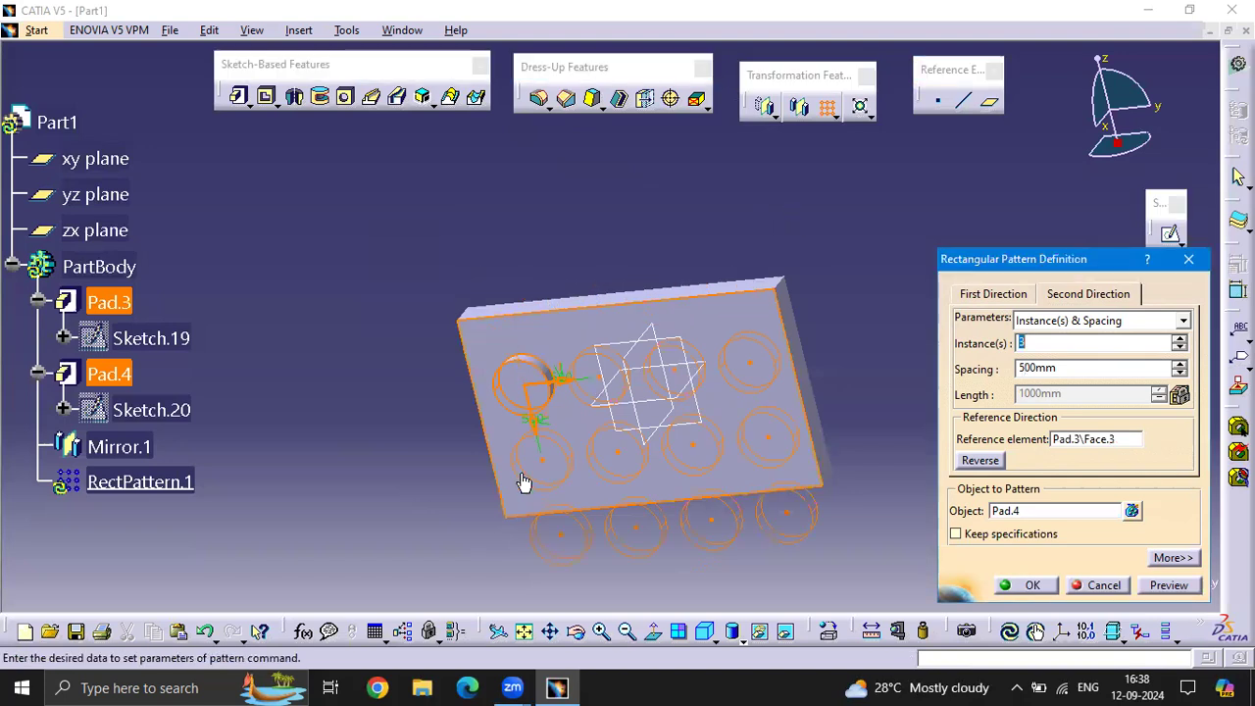
{"action": "left_click", "coordinate": [535, 421]}
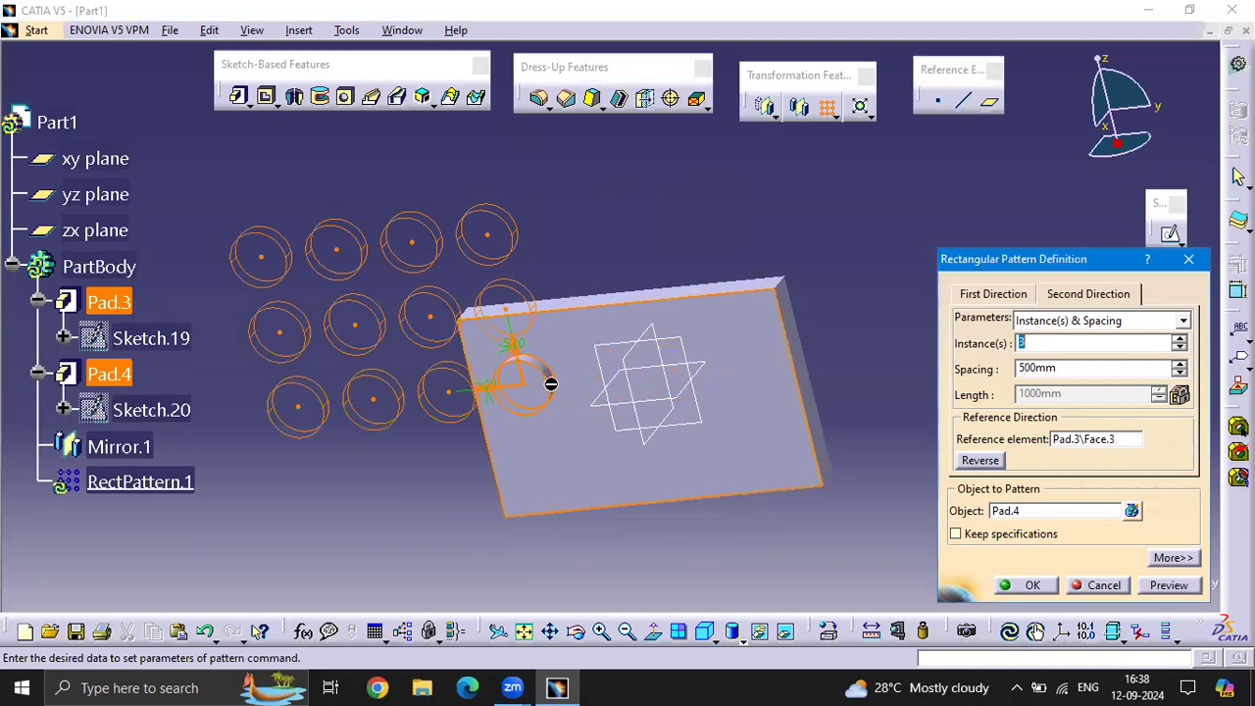
{"action": "left_click", "coordinate": [1167, 586]}
{"action": "left_click", "coordinate": [1029, 585]}
Select everything in the part and delete all pads, sketches, the mirror and the pattern, leaving only the reference planes
{"action": "left_click", "coordinate": [877, 244]}
{"action": "middle_click_drag", "start_coordinate": [883, 269], "coordinate": [828, 343]}
{"action": "middle_click_drag", "start_coordinate": [873, 295], "coordinate": [835, 521]}
{"action": "left_click_drag", "start_coordinate": [834, 521], "coordinate": [355, 152]}
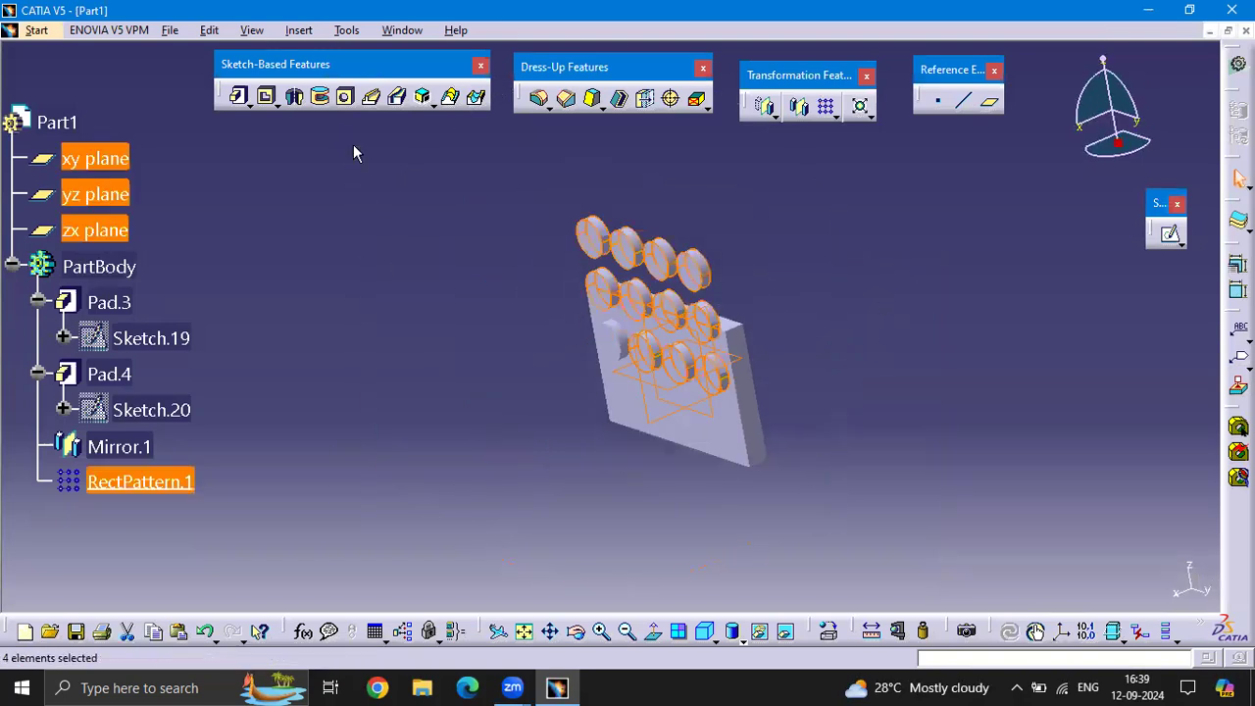
{"action": "key", "text": "Delete"}
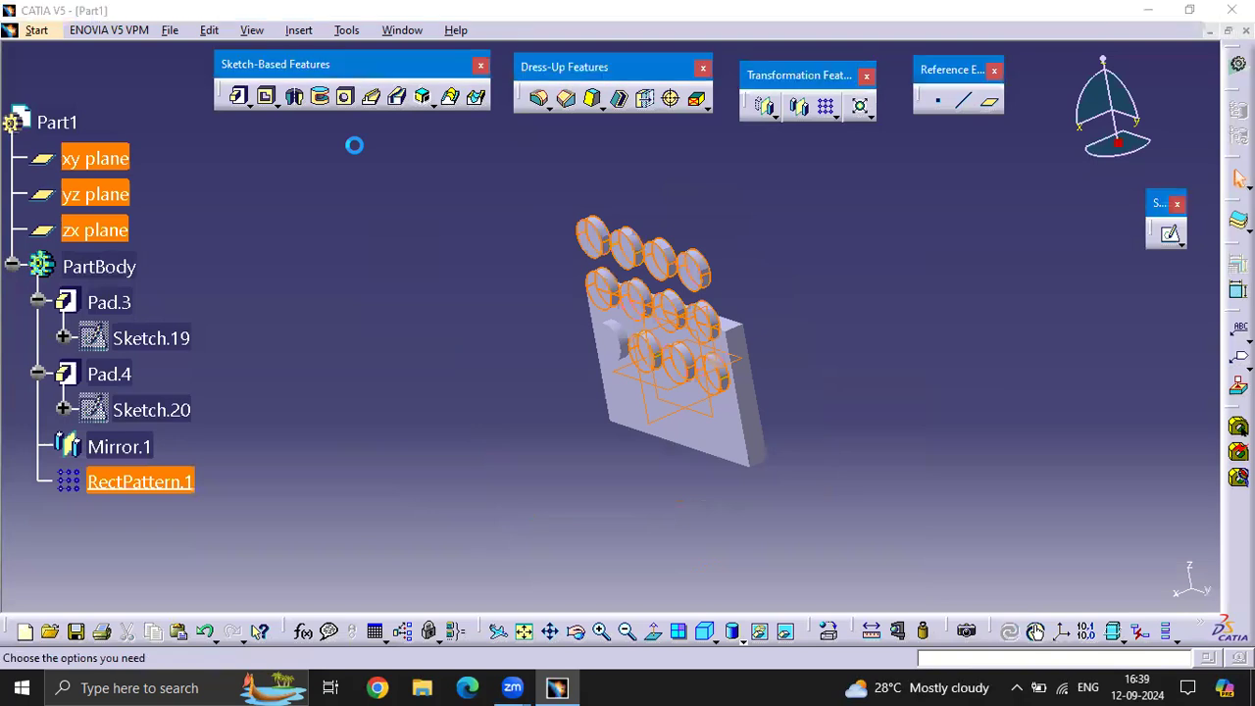
{"action": "key", "text": "Return"}
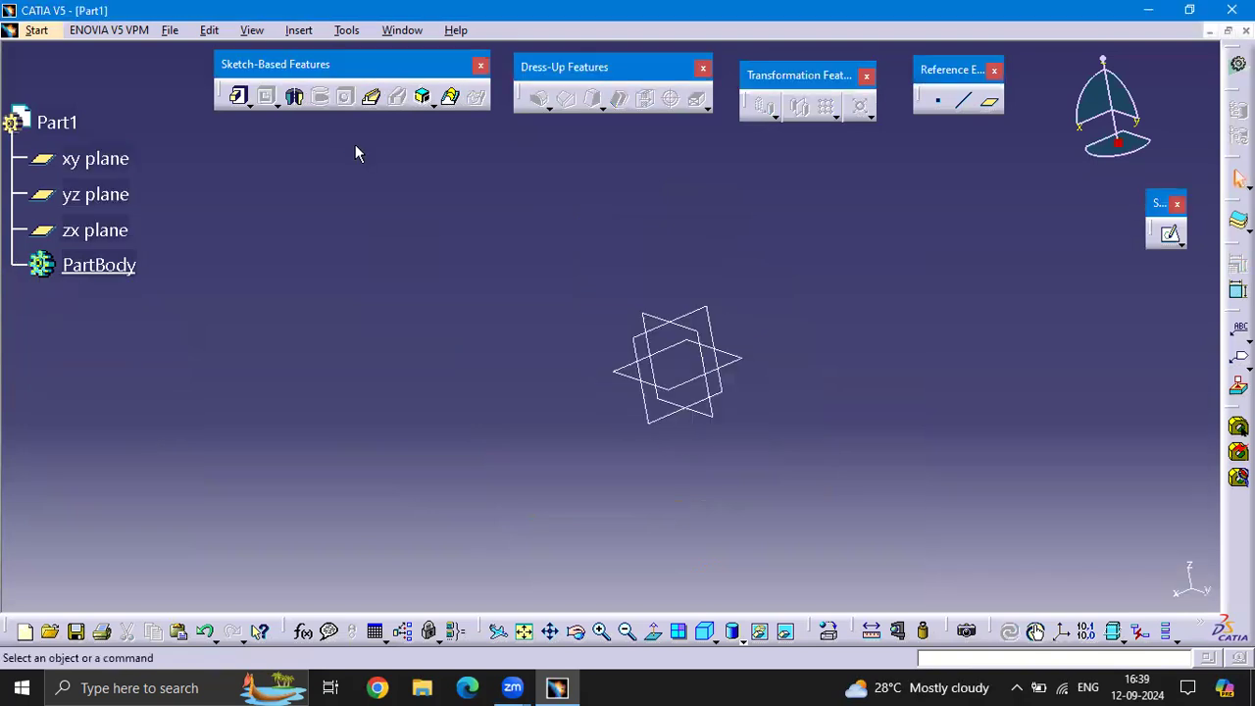
On the yz plane, sketch a circle of about 1519 mm radius centred on the origin, and leave the sketch
{"action": "mouse_move", "coordinate": [891, 263]}
{"action": "middle_mouse_down"}
{"action": "mouse_move", "coordinate": [834, 303]}
{"action": "mouse_move", "coordinate": [871, 272]}
{"action": "mouse_move", "coordinate": [863, 257]}
{"action": "middle_mouse_up"}
{"action": "left_click", "coordinate": [669, 336]}
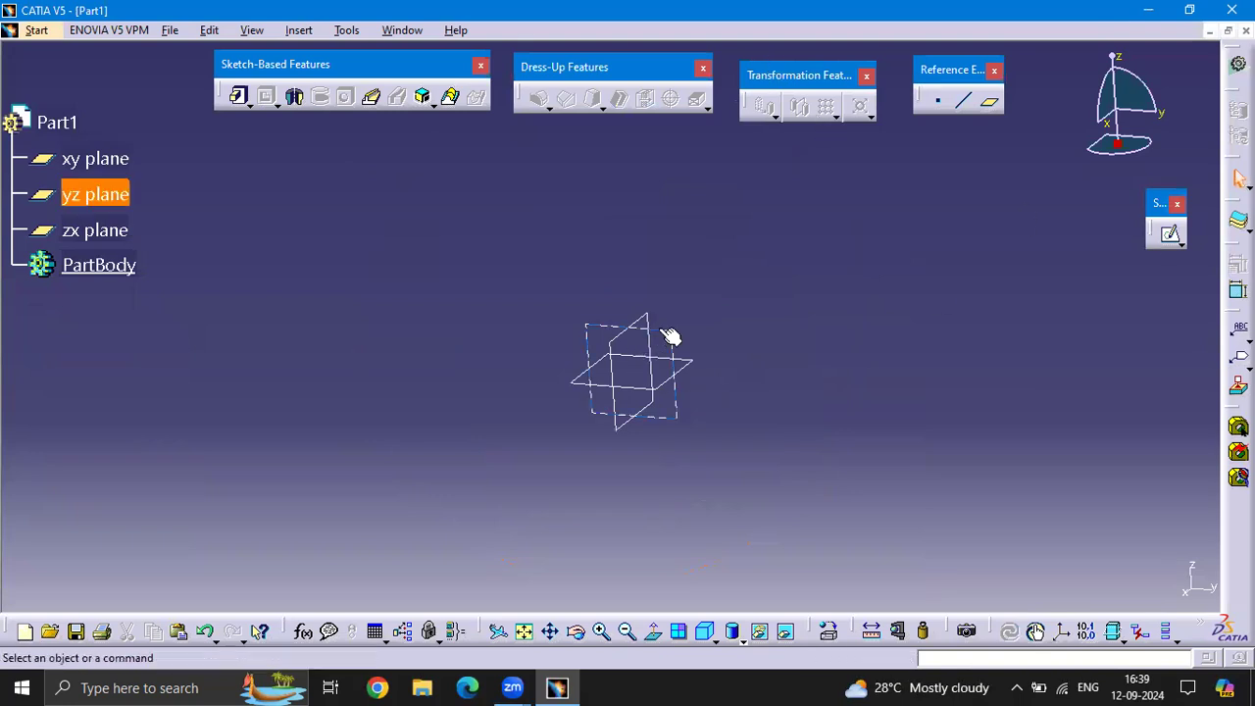
{"action": "left_click", "coordinate": [1171, 238]}
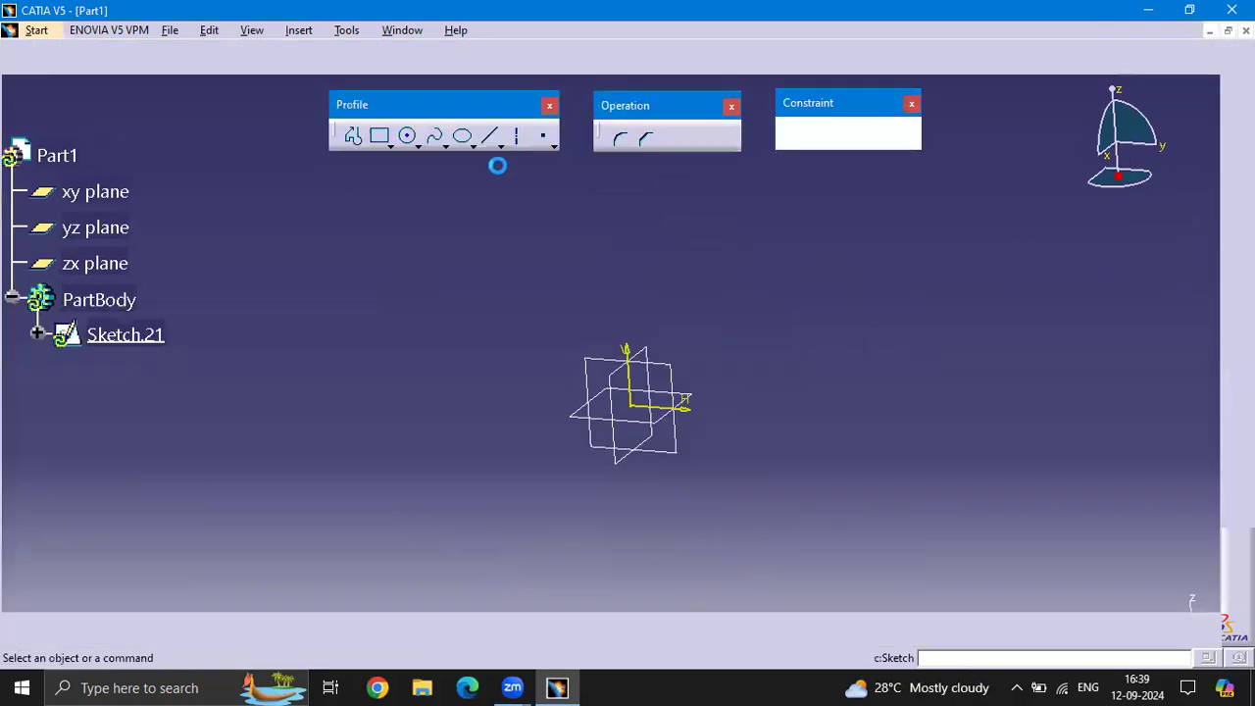
{"action": "left_click", "coordinate": [408, 135]}
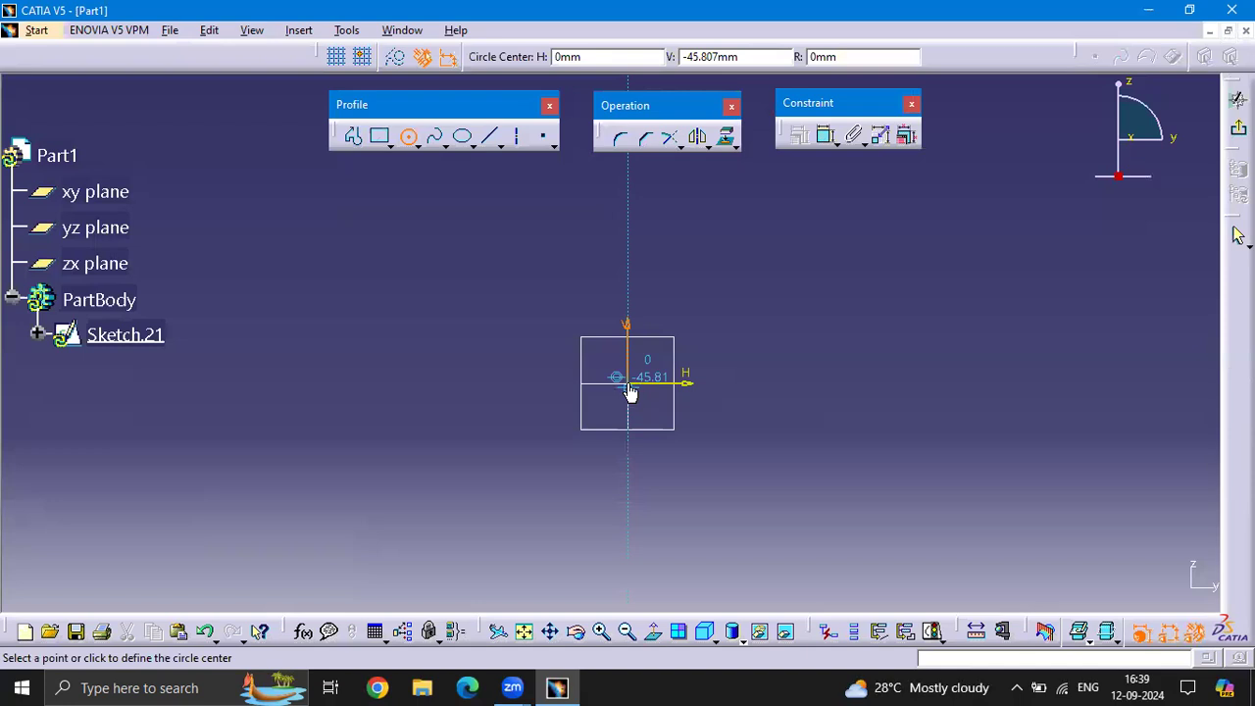
{"action": "left_click", "coordinate": [627, 383]}
{"action": "left_click", "coordinate": [753, 473]}
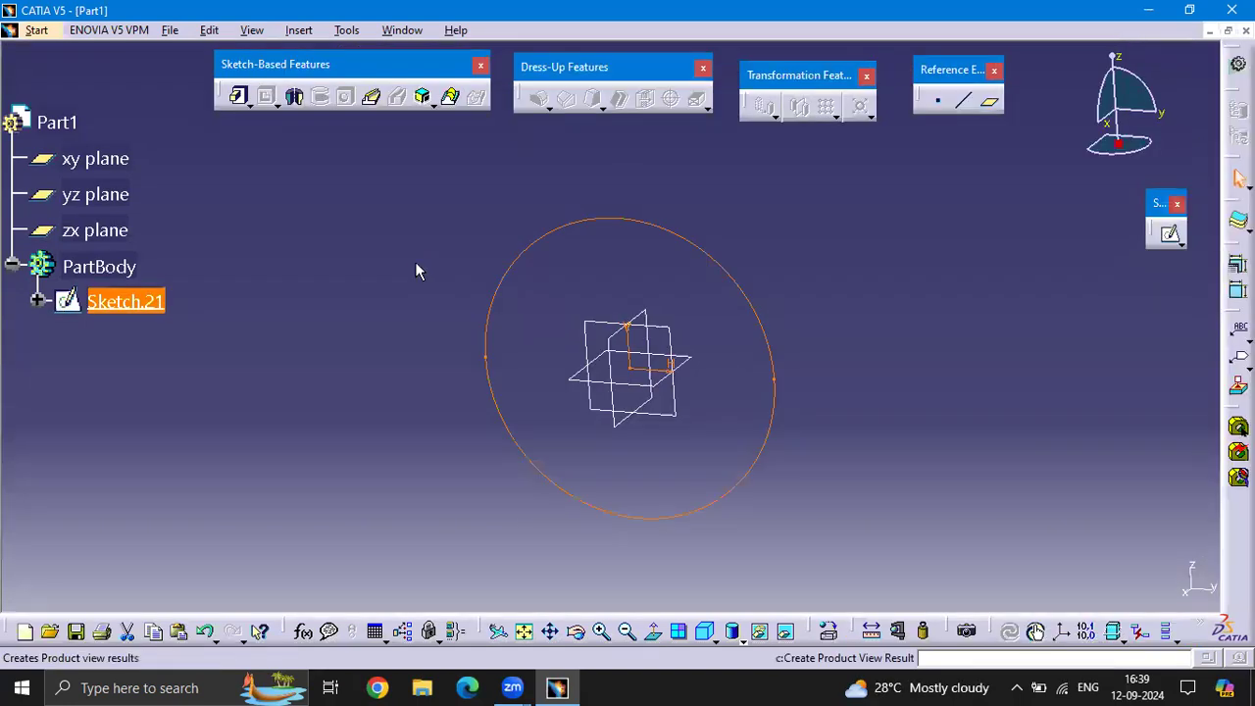
{"action": "left_click", "coordinate": [417, 269]}
Pad the circle sketch 100 mm to form a solid disc
{"action": "left_click", "coordinate": [241, 97]}
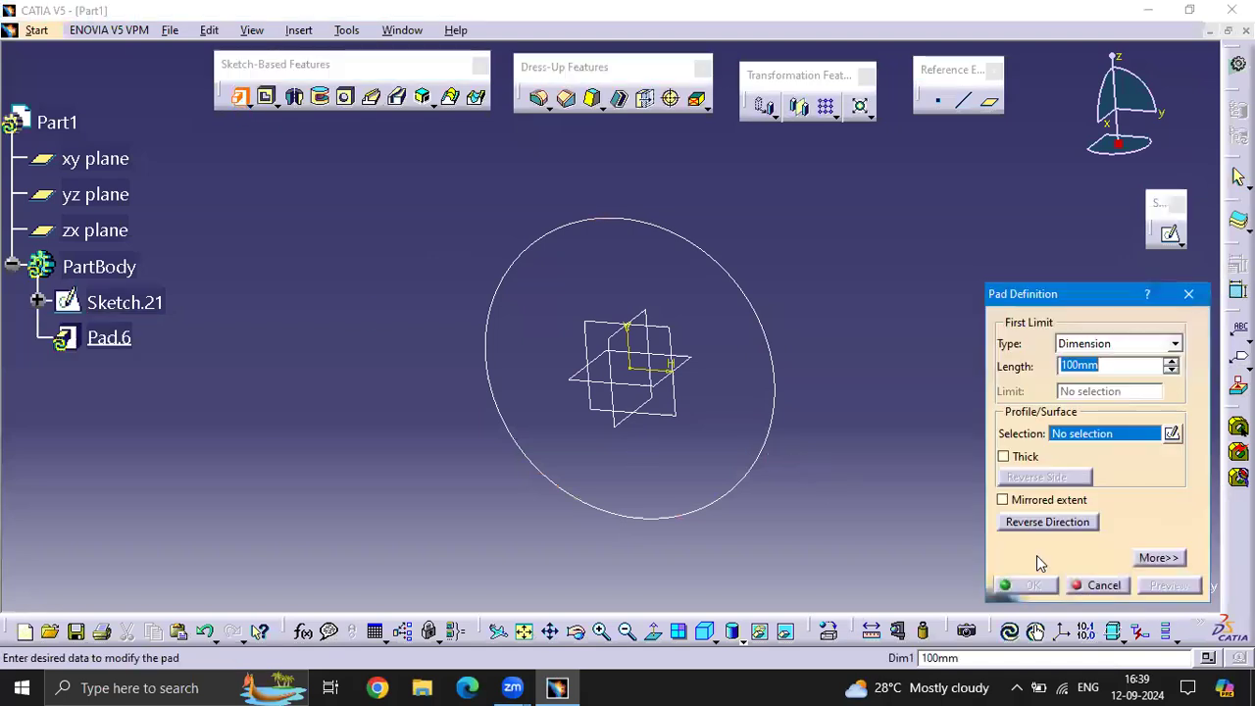
{"action": "left_click", "coordinate": [763, 370]}
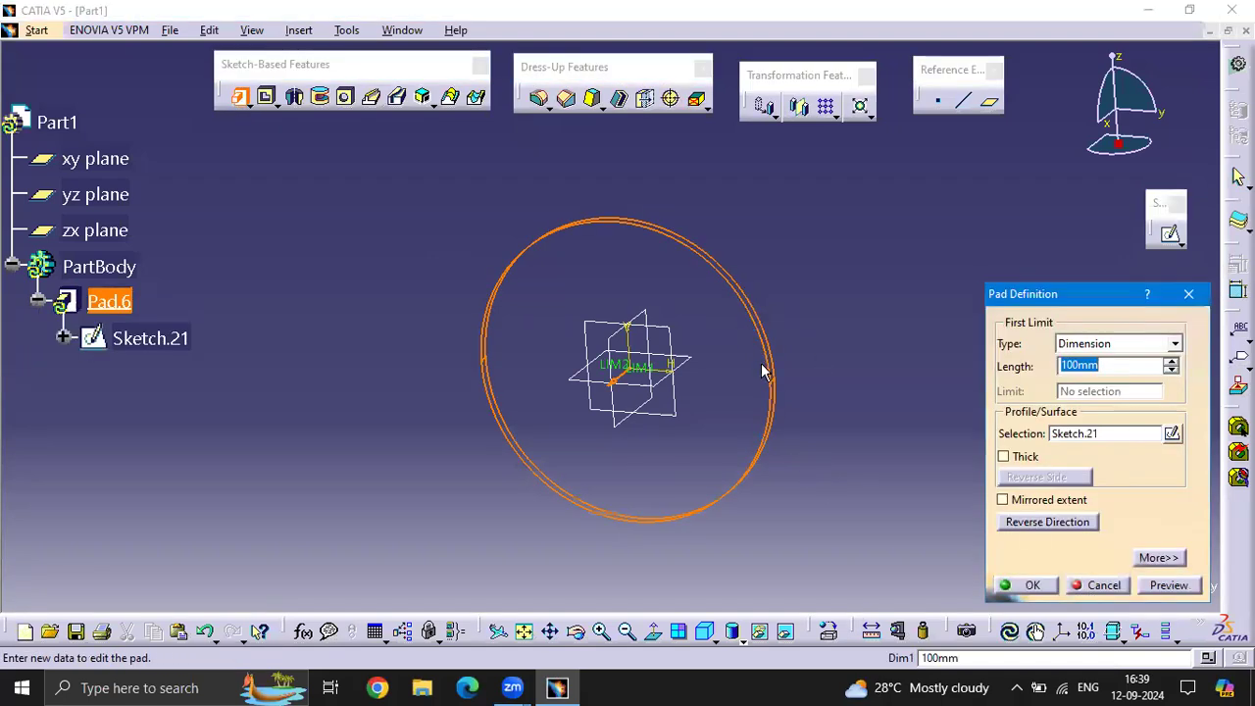
{"action": "left_click", "coordinate": [1010, 584]}
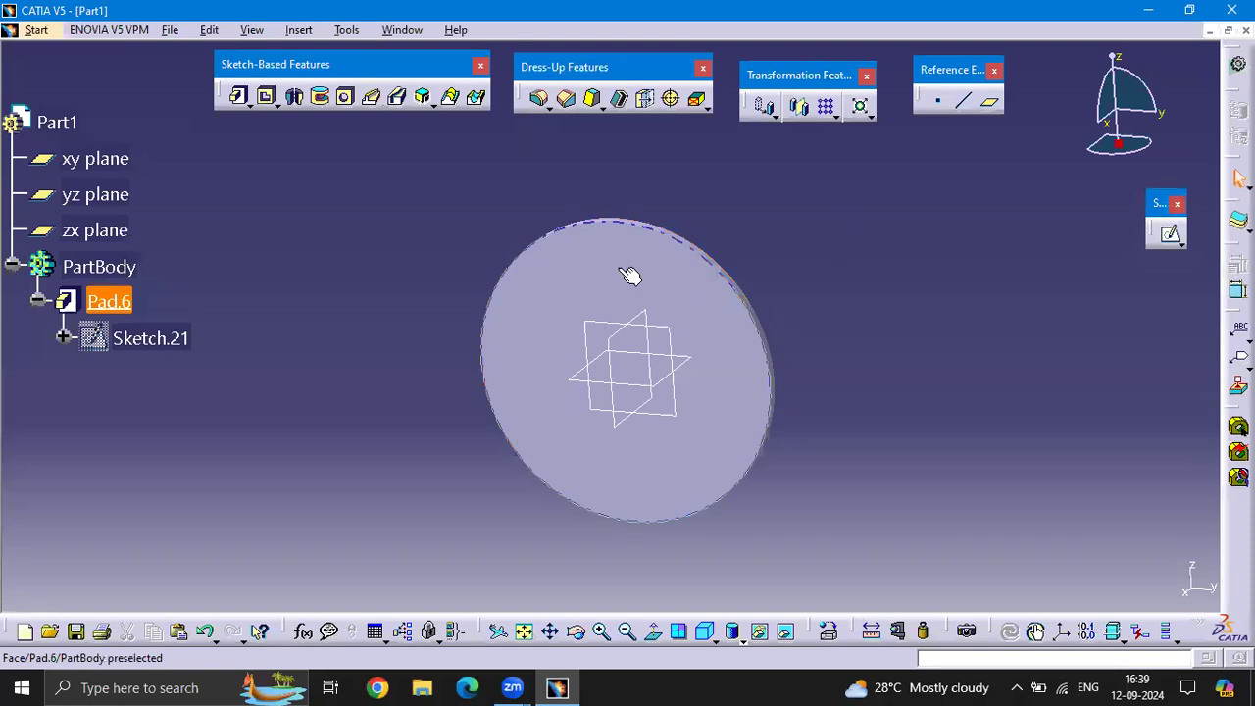
On the disc's front face, sketch a small circle near the upper edge and leave the sketch
{"action": "left_click", "coordinate": [1172, 232]}
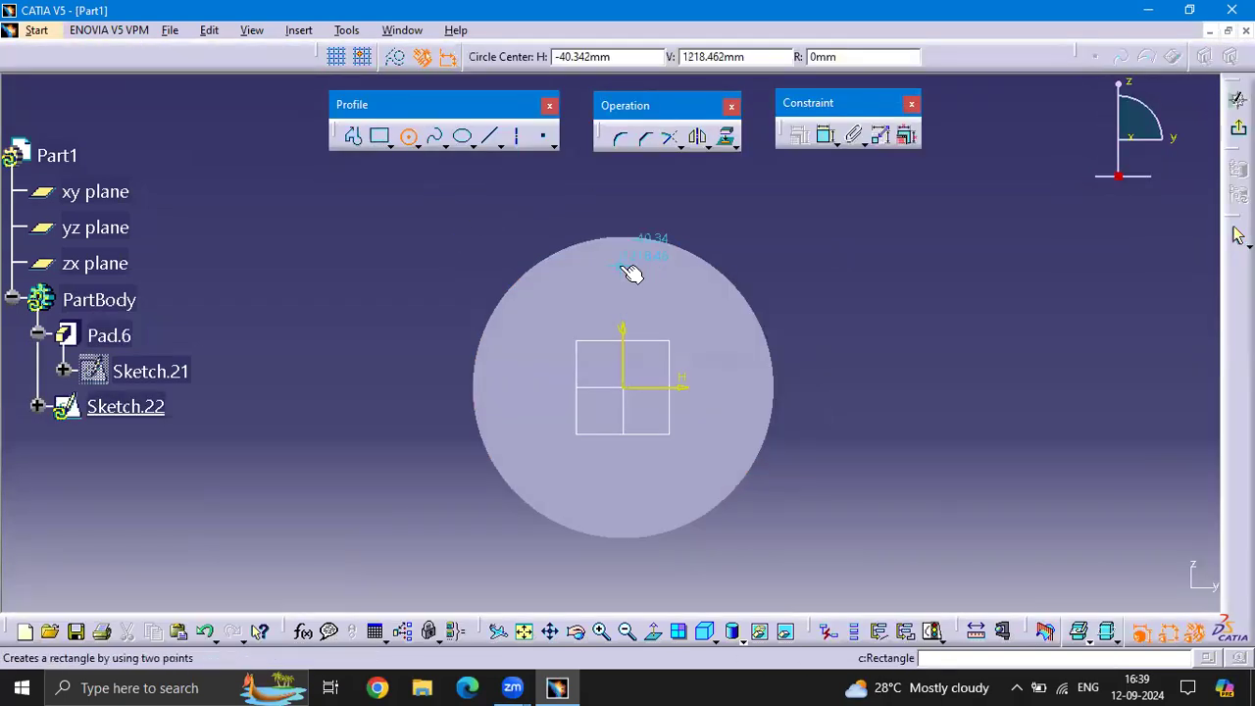
{"action": "left_click", "coordinate": [626, 268]}
{"action": "left_click", "coordinate": [641, 285]}
{"action": "left_click", "coordinate": [1237, 99]}
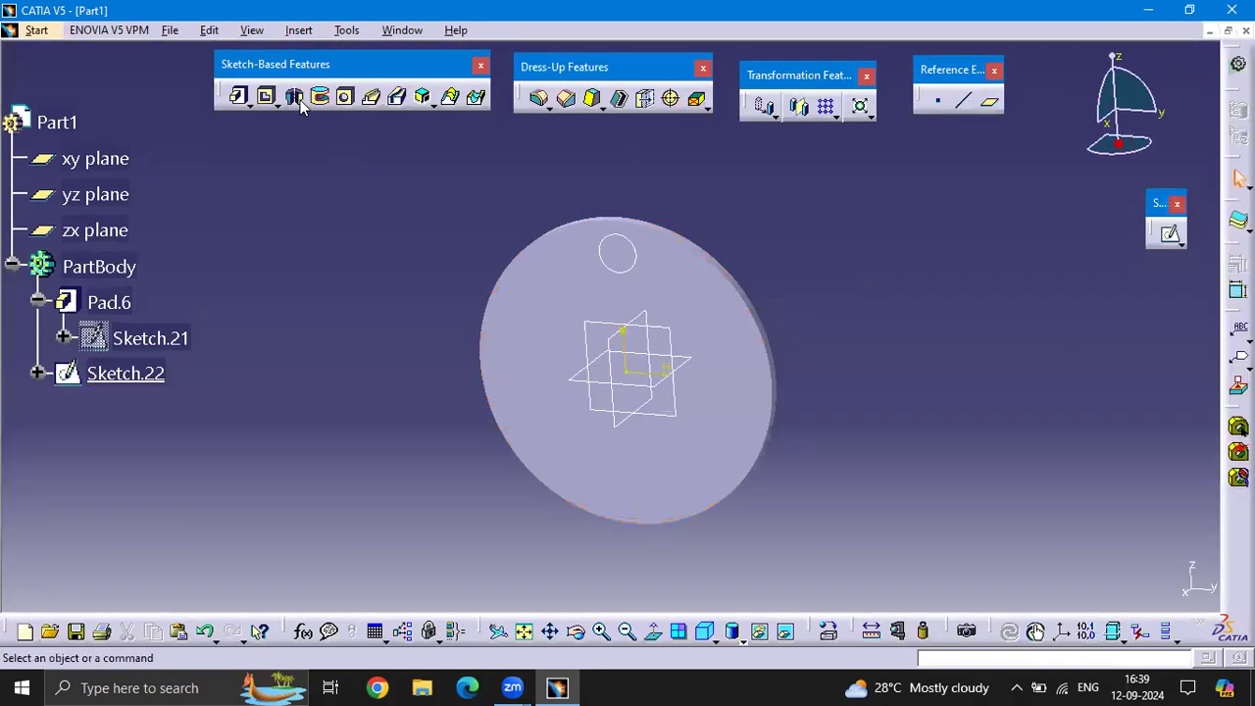
Cut a pocket from the small circle with the limit type Up to last, making a through hole in the disc
{"action": "left_click", "coordinate": [267, 96]}
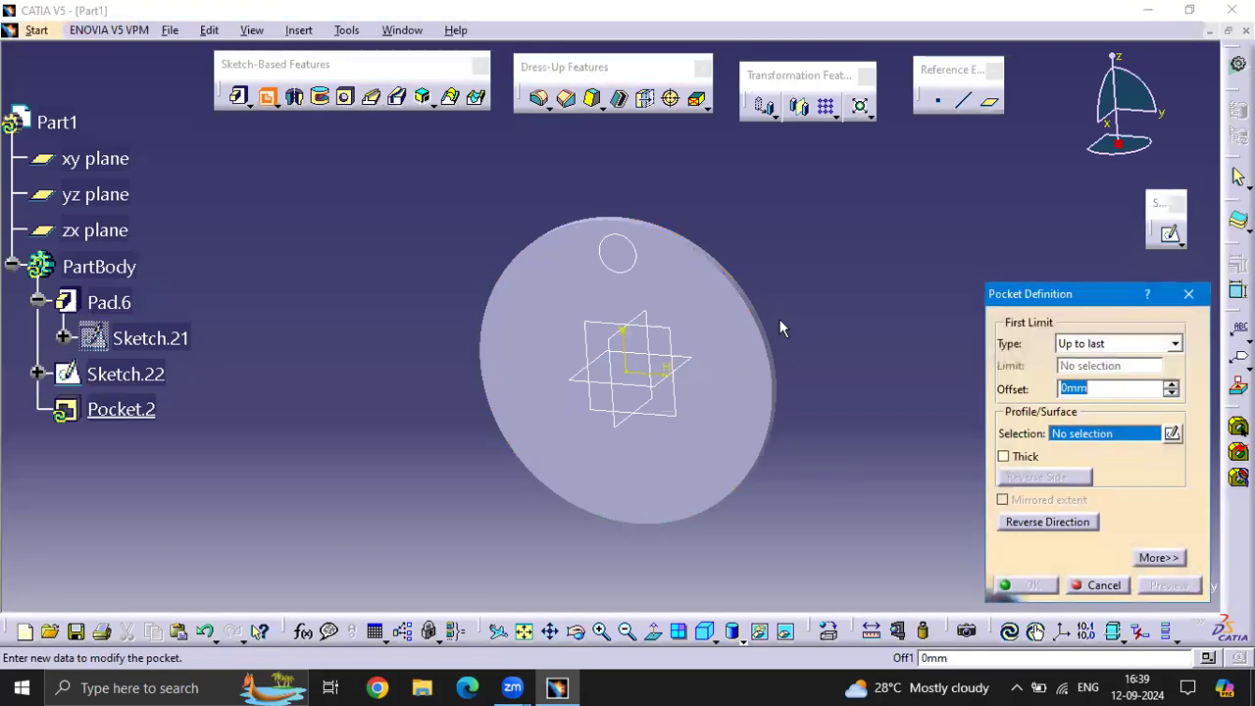
{"action": "left_click", "coordinate": [625, 240]}
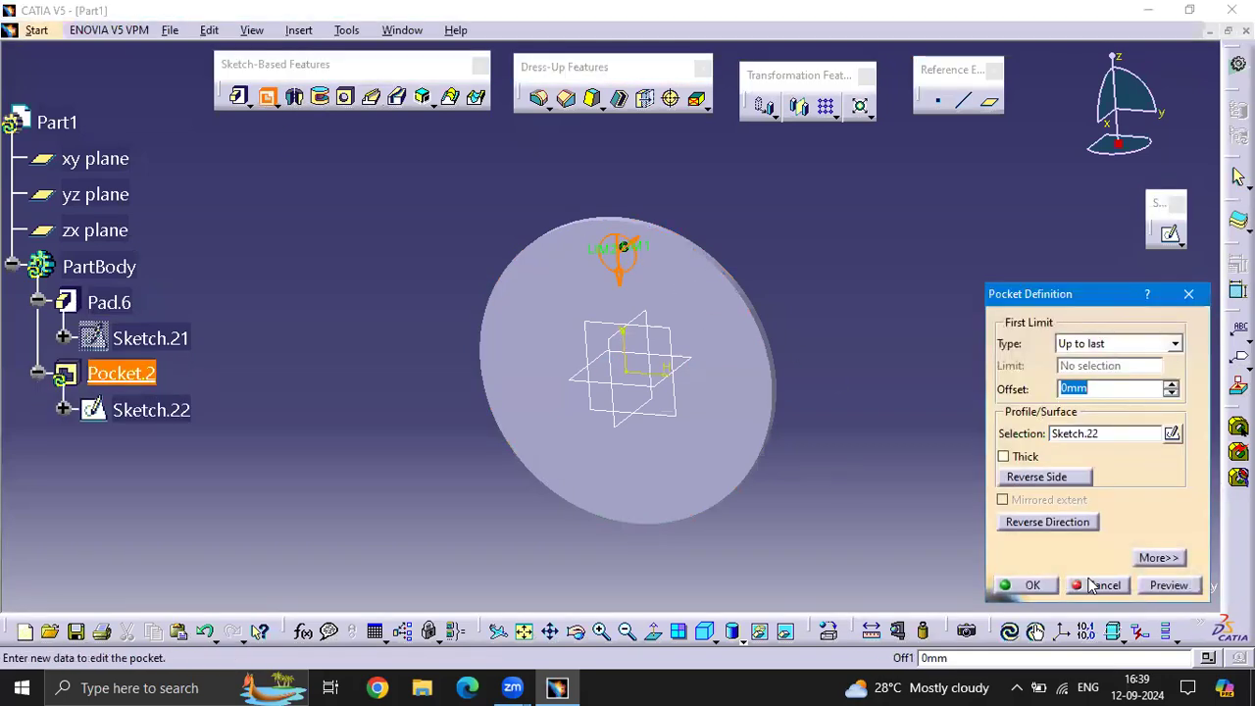
{"action": "left_click", "coordinate": [1166, 585]}
{"action": "left_click", "coordinate": [1029, 586]}
{"action": "left_click", "coordinate": [915, 248]}
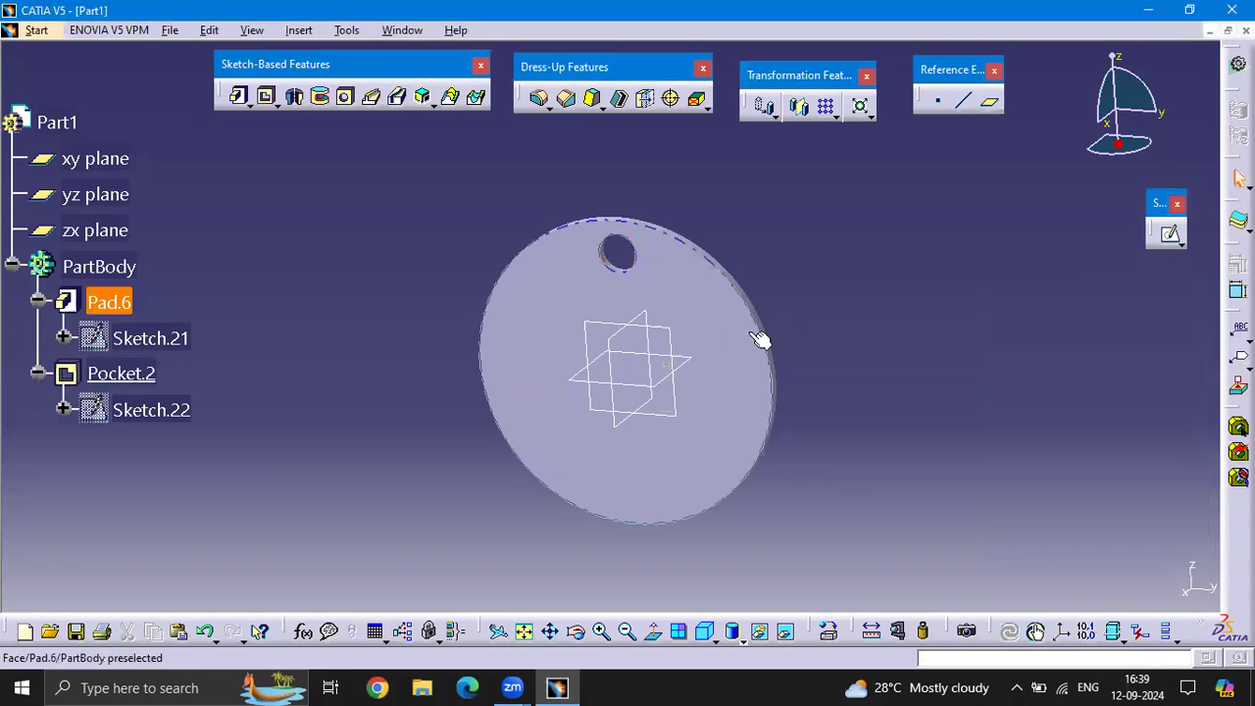
{"action": "middle_click", "coordinate": [750, 333]}
{"action": "scroll", "coordinate": [750, 334], "scroll_direction": "up", "scroll_amount": 1}
{"action": "middle_click_drag", "start_coordinate": [764, 294], "coordinate": [854, 285]}
{"action": "scroll", "coordinate": [854, 285], "scroll_direction": "up", "scroll_amount": 1}
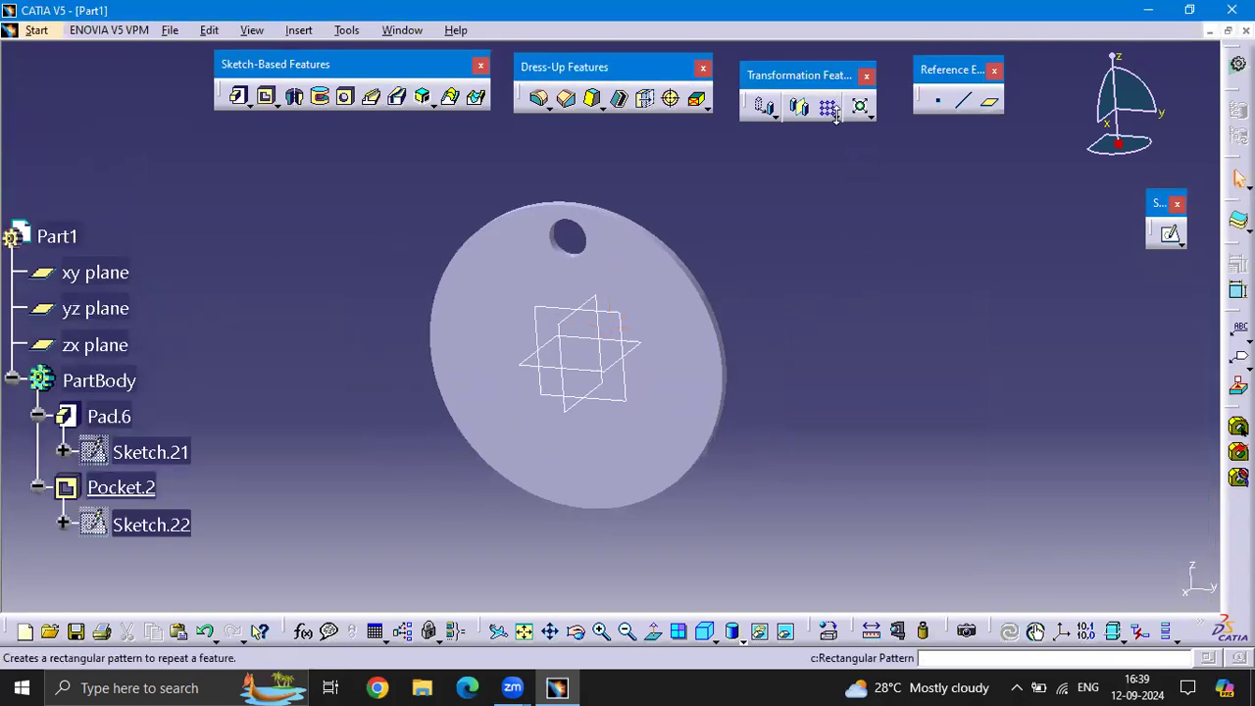
Set up a circular pattern of the hole pocket with 8 instances at 45 deg spacing, using the disc's front face as reference element
{"action": "left_click", "coordinate": [834, 115]}
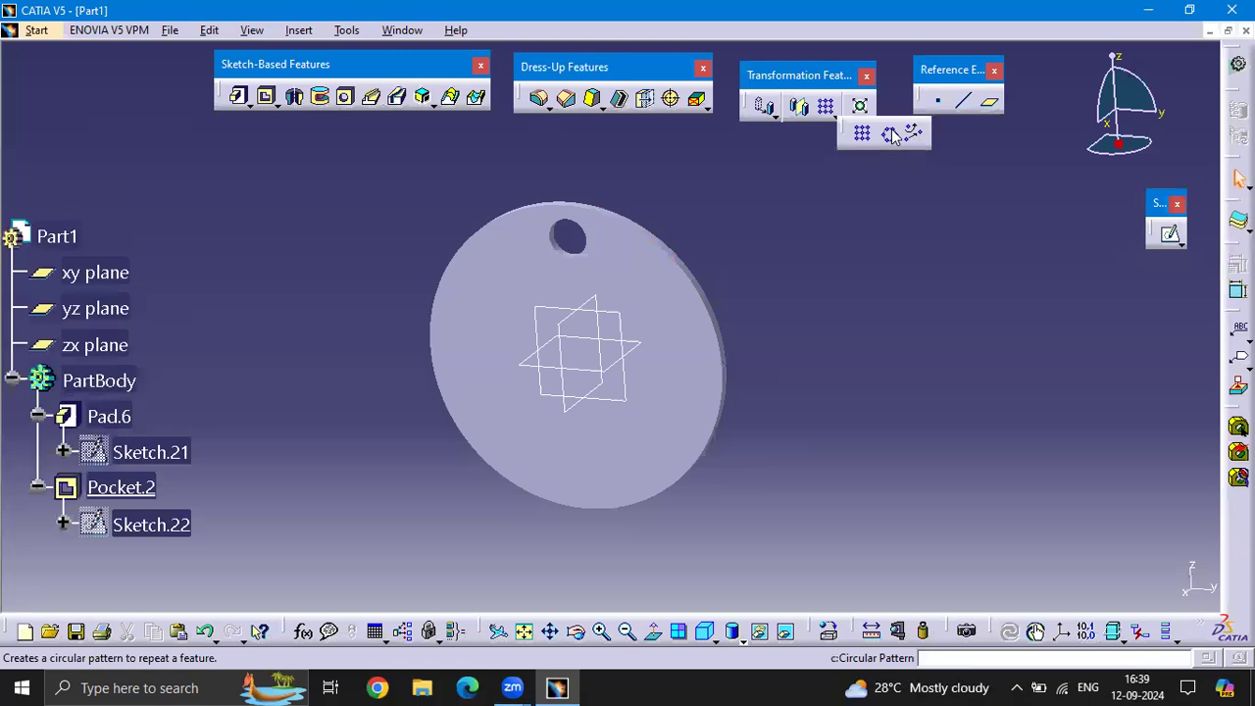
{"action": "left_click", "coordinate": [890, 133]}
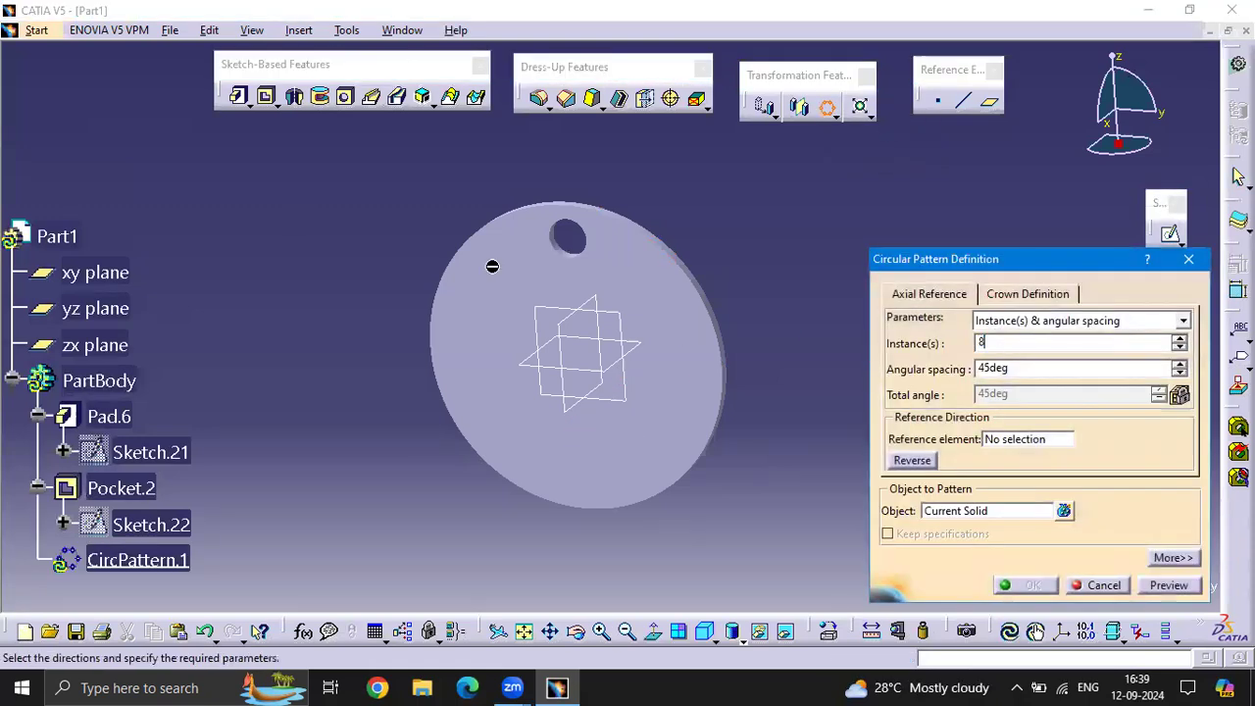
{"action": "key", "text": "Return"}
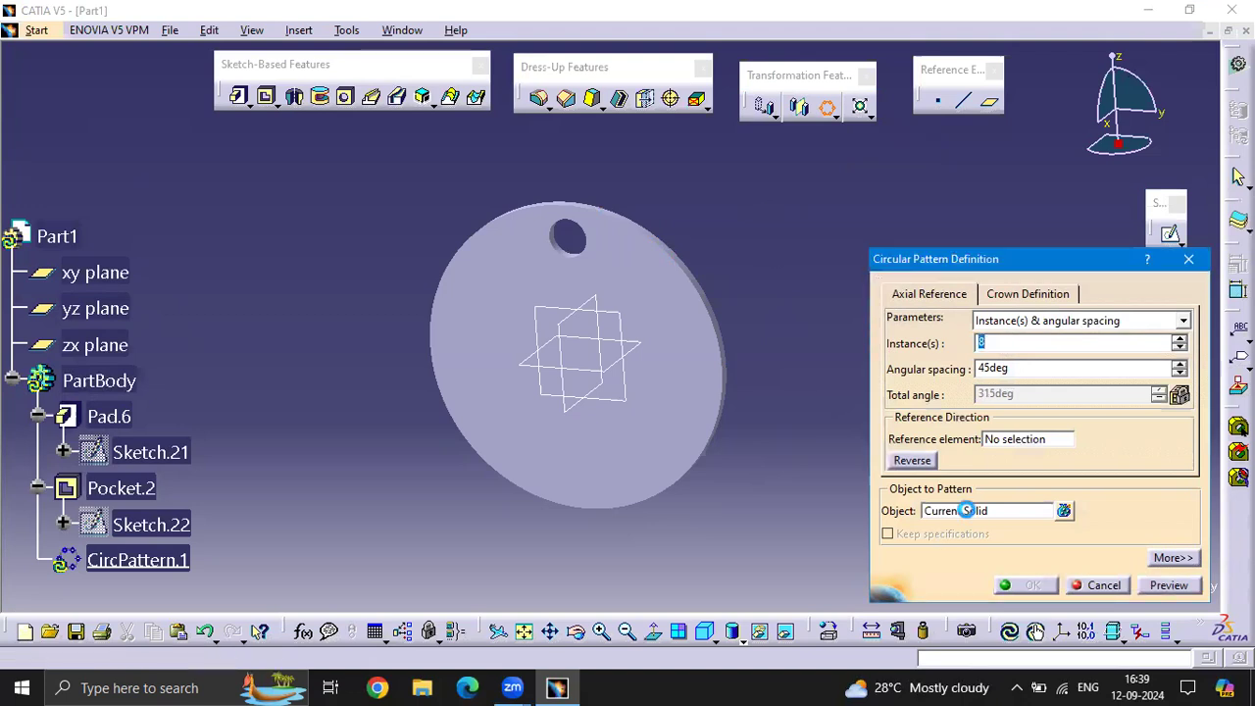
{"action": "left_click", "coordinate": [966, 510]}
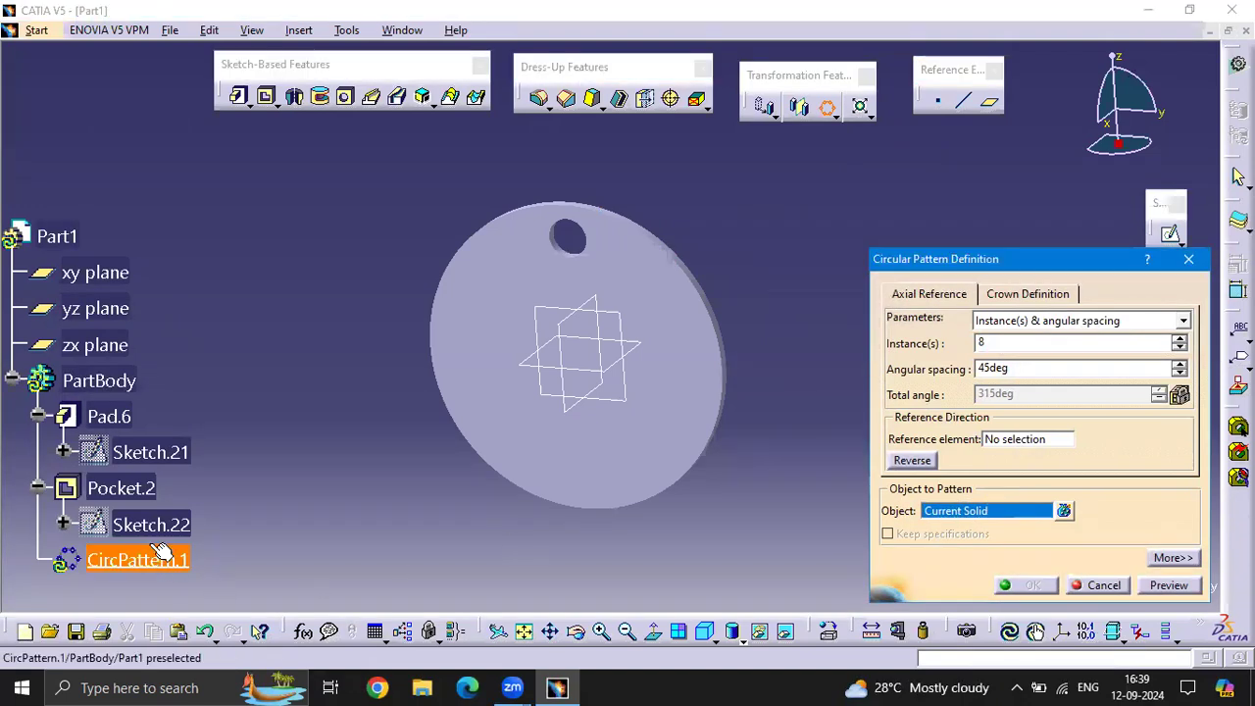
{"action": "left_click", "coordinate": [122, 488]}
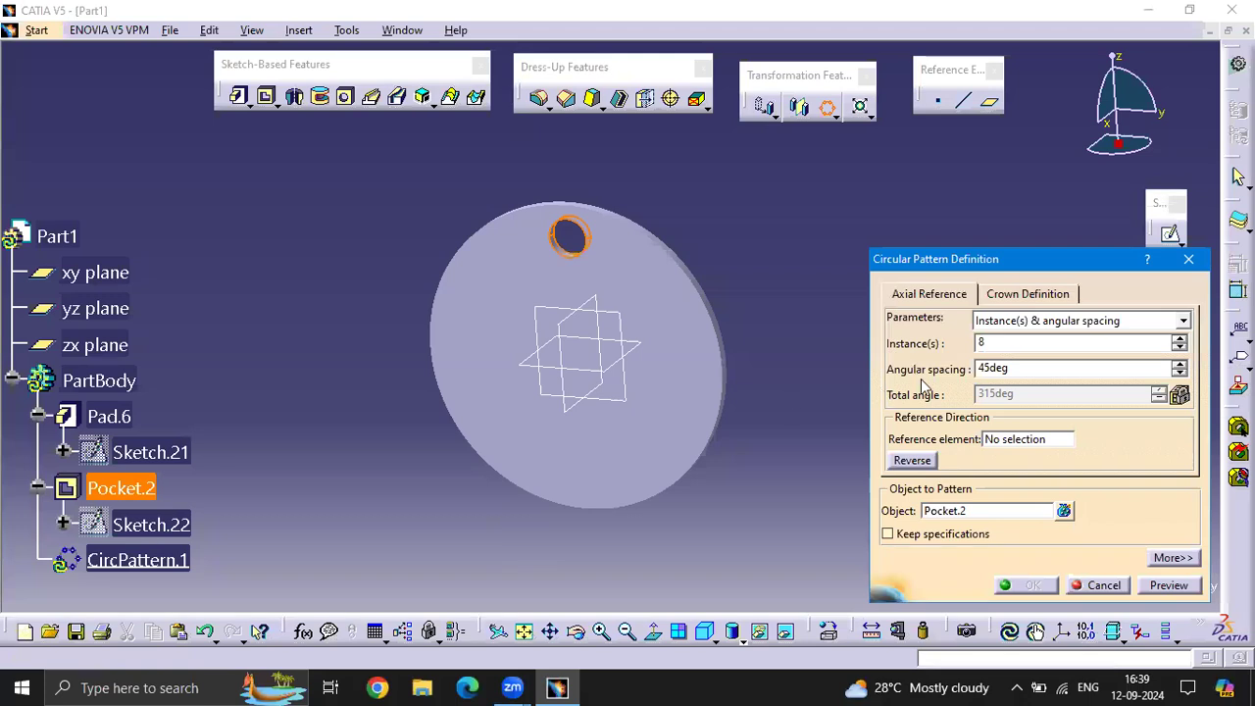
{"action": "left_click", "coordinate": [1028, 439]}
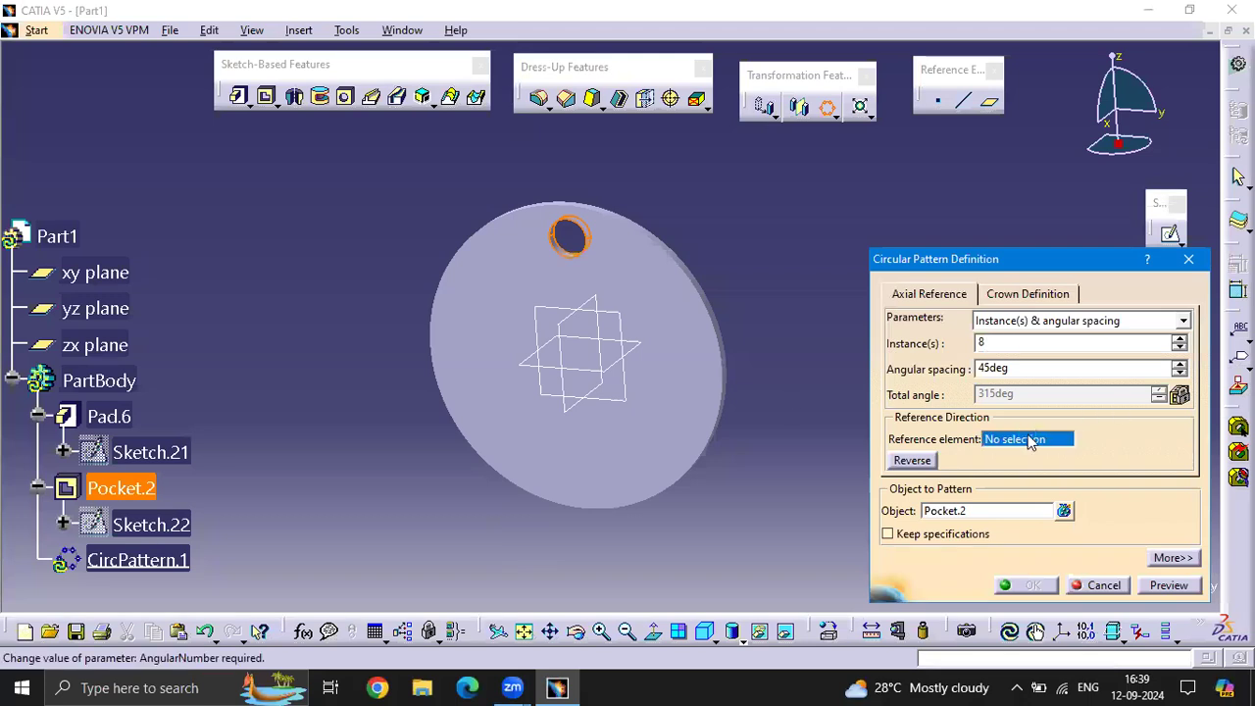
{"action": "left_click", "coordinate": [685, 307]}
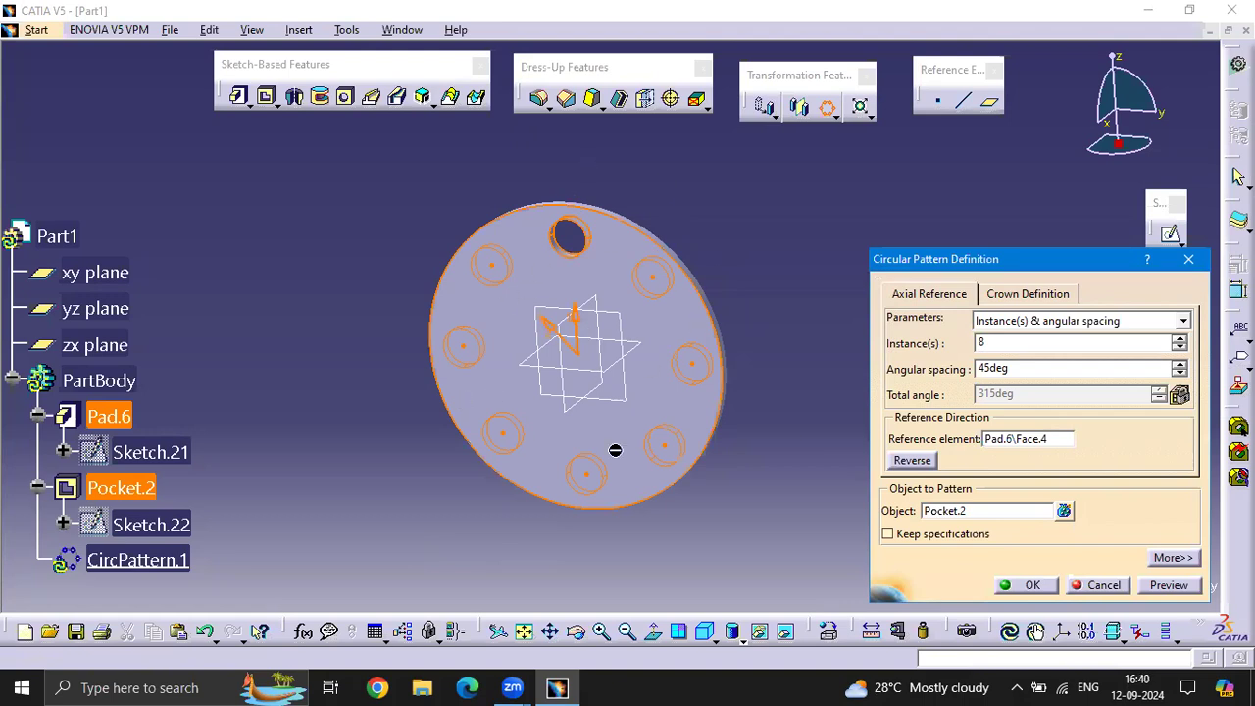
Switch the circular pattern's parameters to Complete crown, then preview and create it
{"action": "left_click", "coordinate": [1184, 321]}
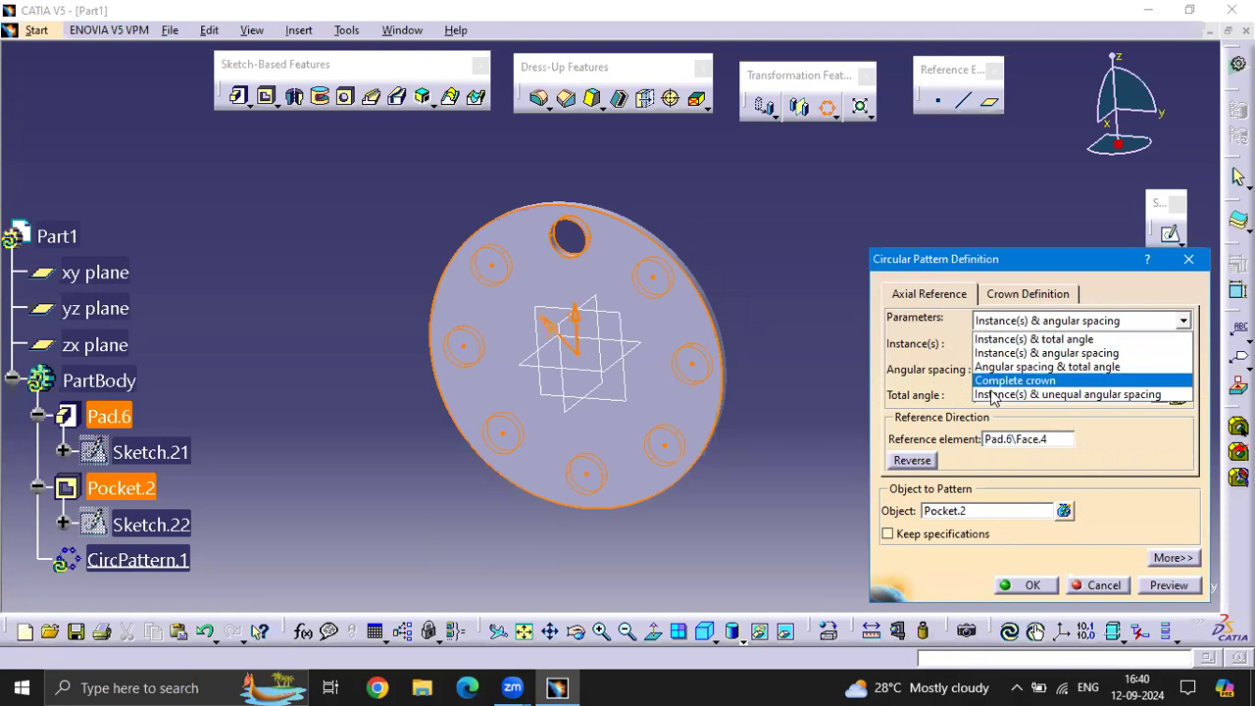
{"action": "left_click", "coordinate": [1022, 381]}
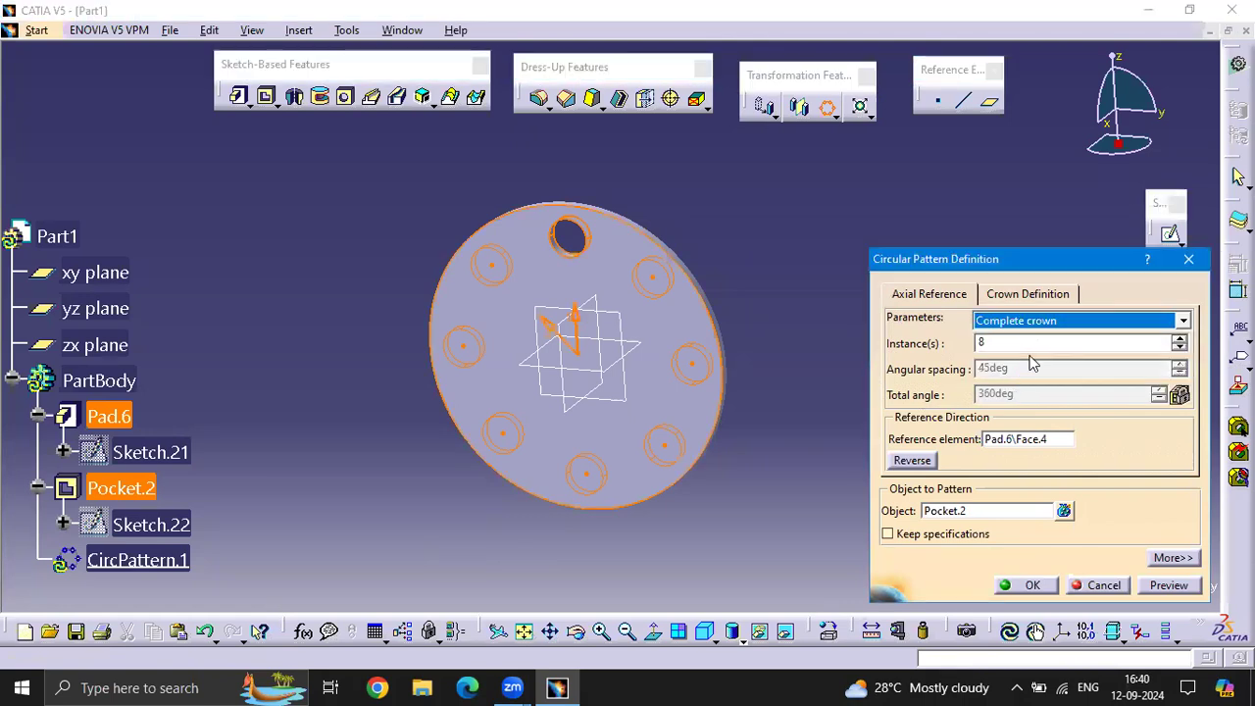
{"action": "left_click", "coordinate": [1169, 585]}
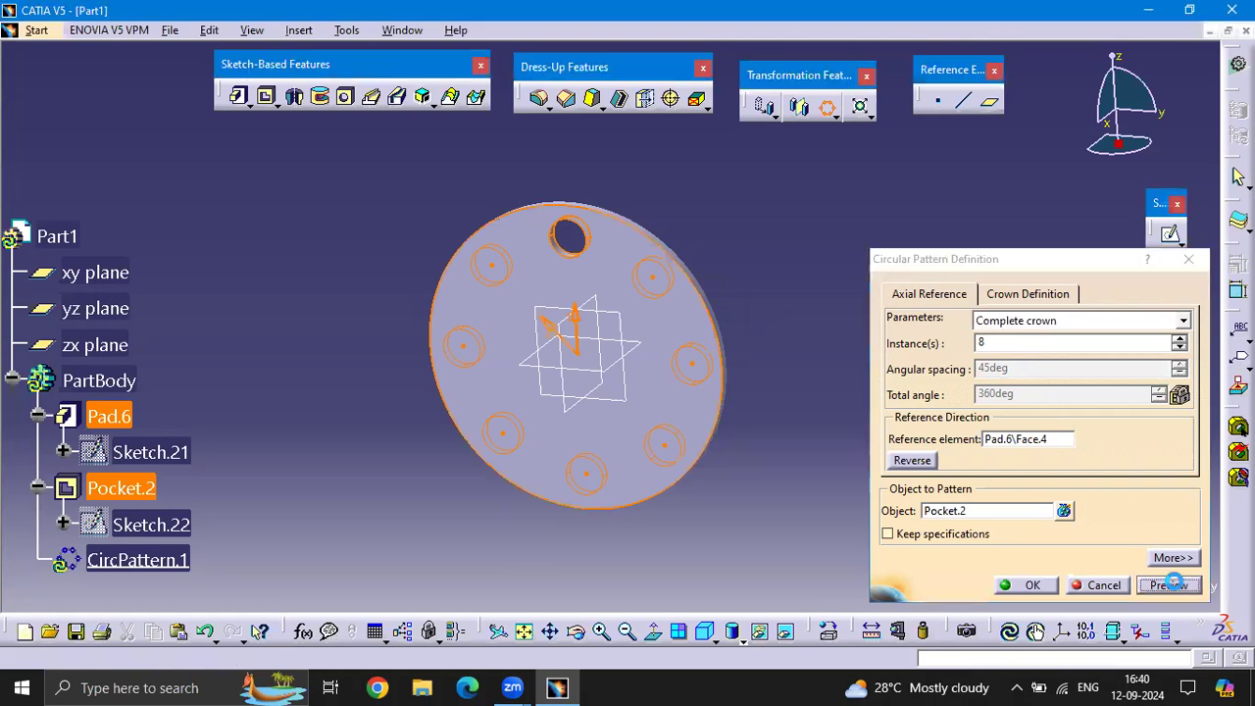
{"action": "left_click", "coordinate": [1029, 586]}
{"action": "left_click", "coordinate": [896, 359]}
{"action": "middle_click_drag", "start_coordinate": [893, 361], "coordinate": [868, 303]}
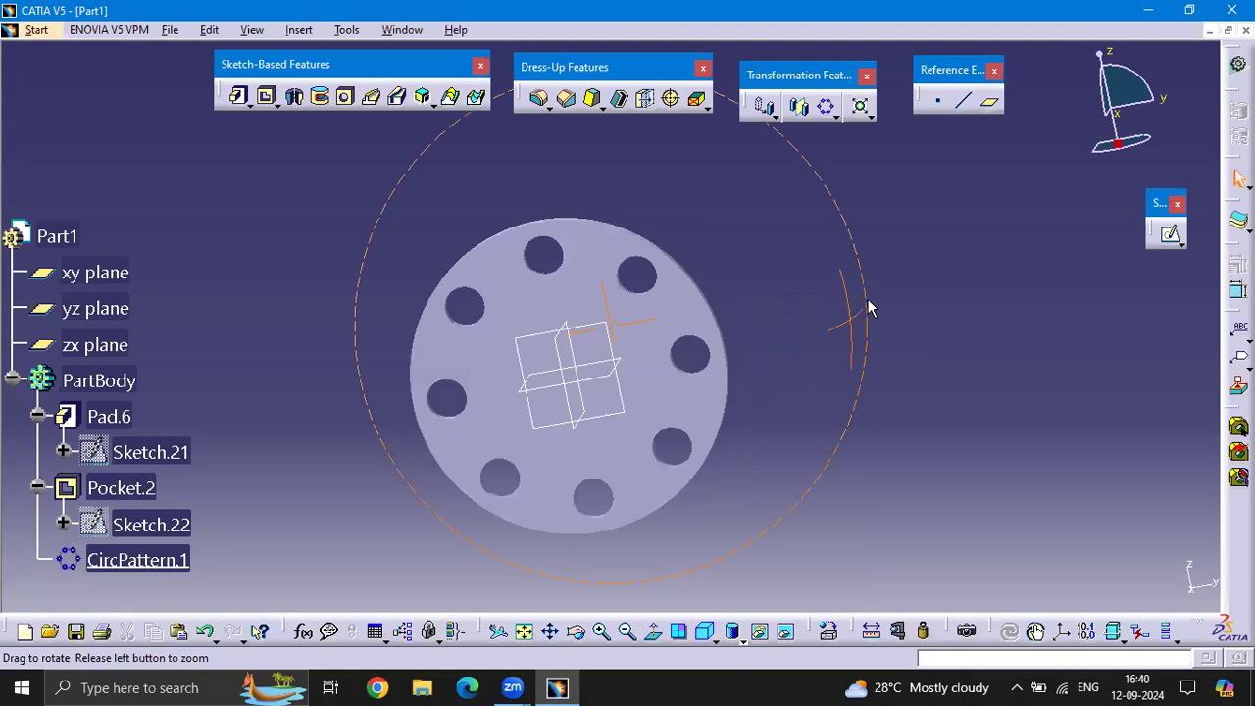
Select the whole part and delete the disc, hole, sketches and circular pattern, leaving only the reference planes
{"action": "left_click", "coordinate": [869, 114]}
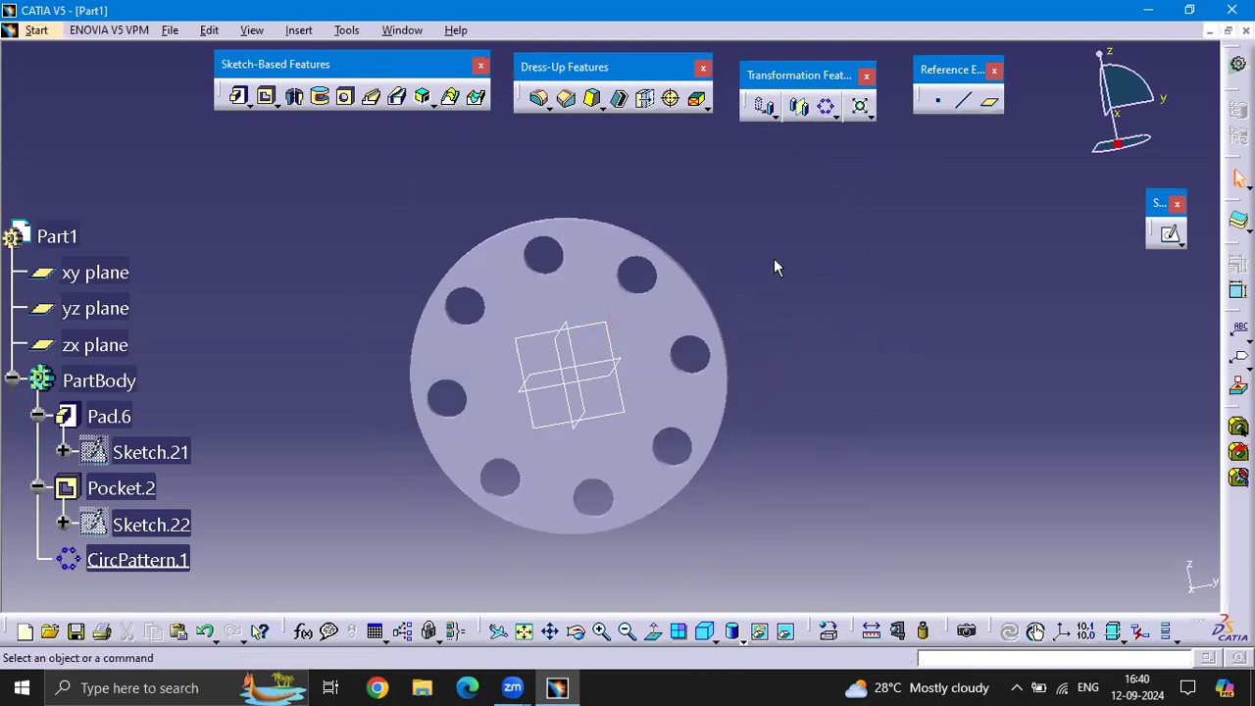
{"action": "middle_click_drag", "start_coordinate": [773, 258], "coordinate": [885, 245]}
{"action": "mouse_move", "coordinate": [958, 524]}
{"action": "left_mouse_down"}
{"action": "mouse_move", "coordinate": [303, 187]}
{"action": "mouse_move", "coordinate": [314, 150]}
{"action": "left_mouse_up"}
{"action": "key", "text": "Delete"}
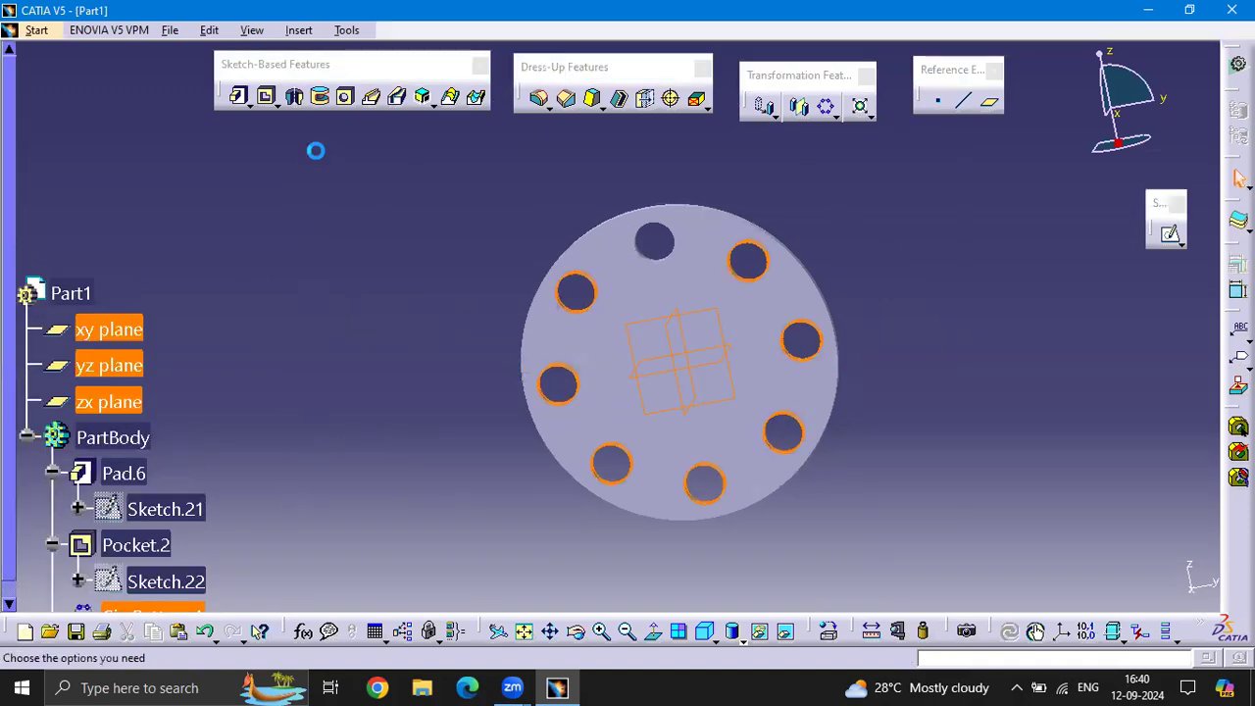
{"action": "key", "text": "Return"}
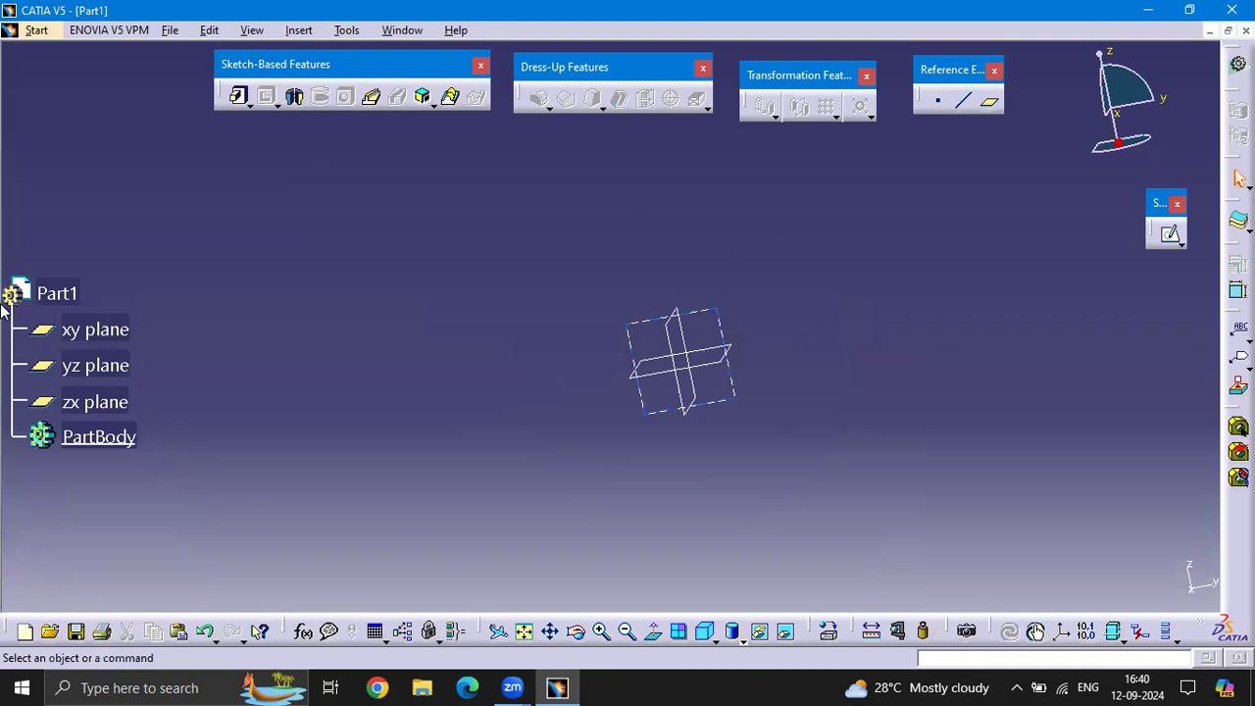
{"action": "scroll", "coordinate": [47, 314], "scroll_direction": "down", "scroll_amount": 2}
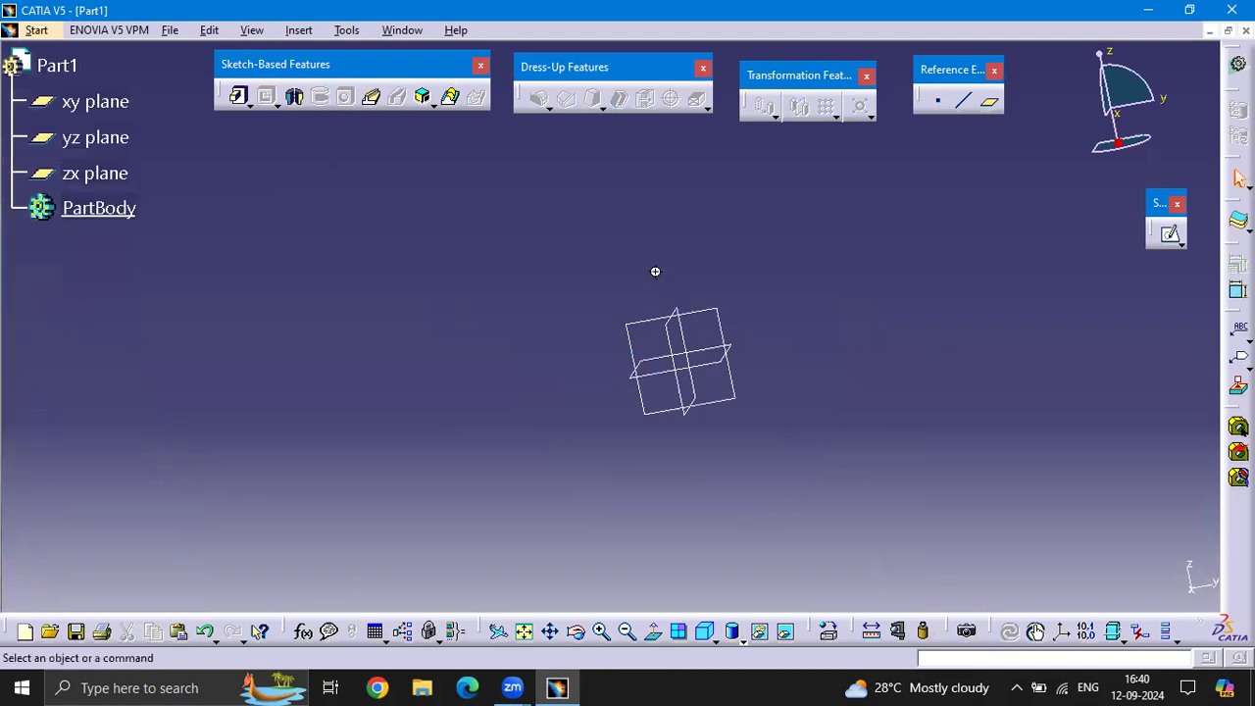
{"action": "middle_click_drag", "start_coordinate": [655, 271], "coordinate": [644, 232]}
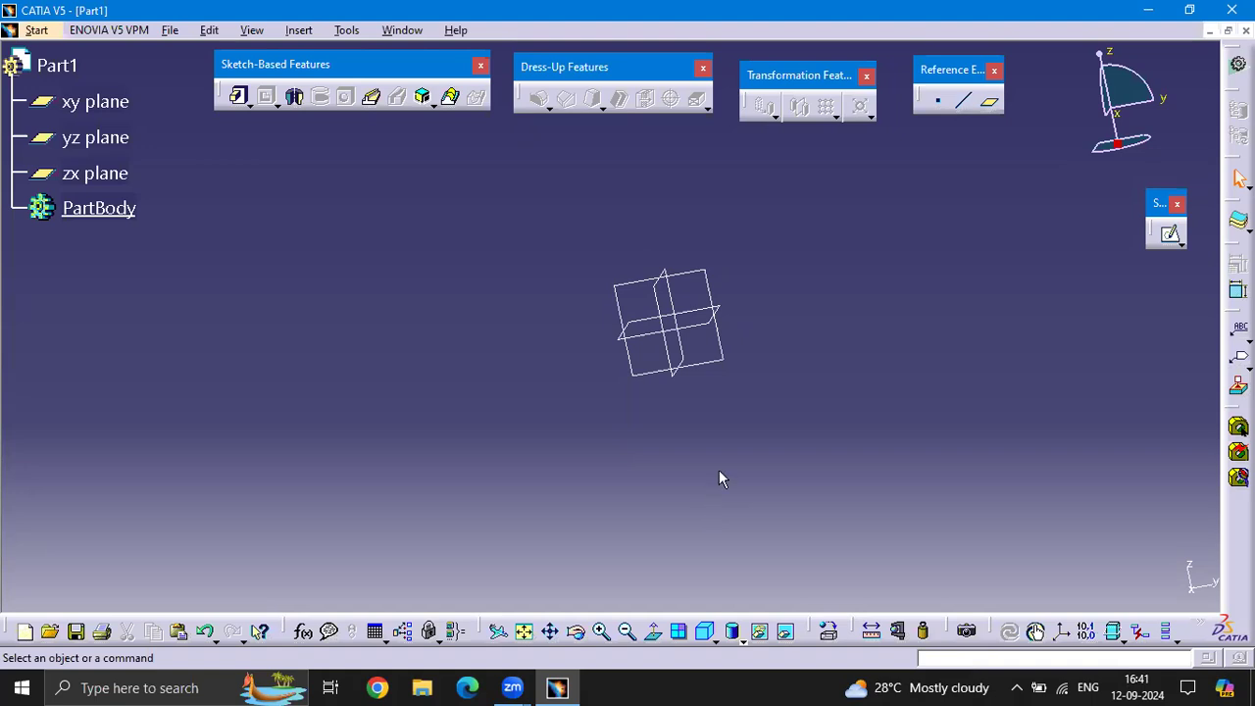
{"action": "middle_click_drag", "start_coordinate": [644, 199], "coordinate": [743, 203]}
{"action": "middle_click_drag", "start_coordinate": [640, 227], "coordinate": [656, 285]}
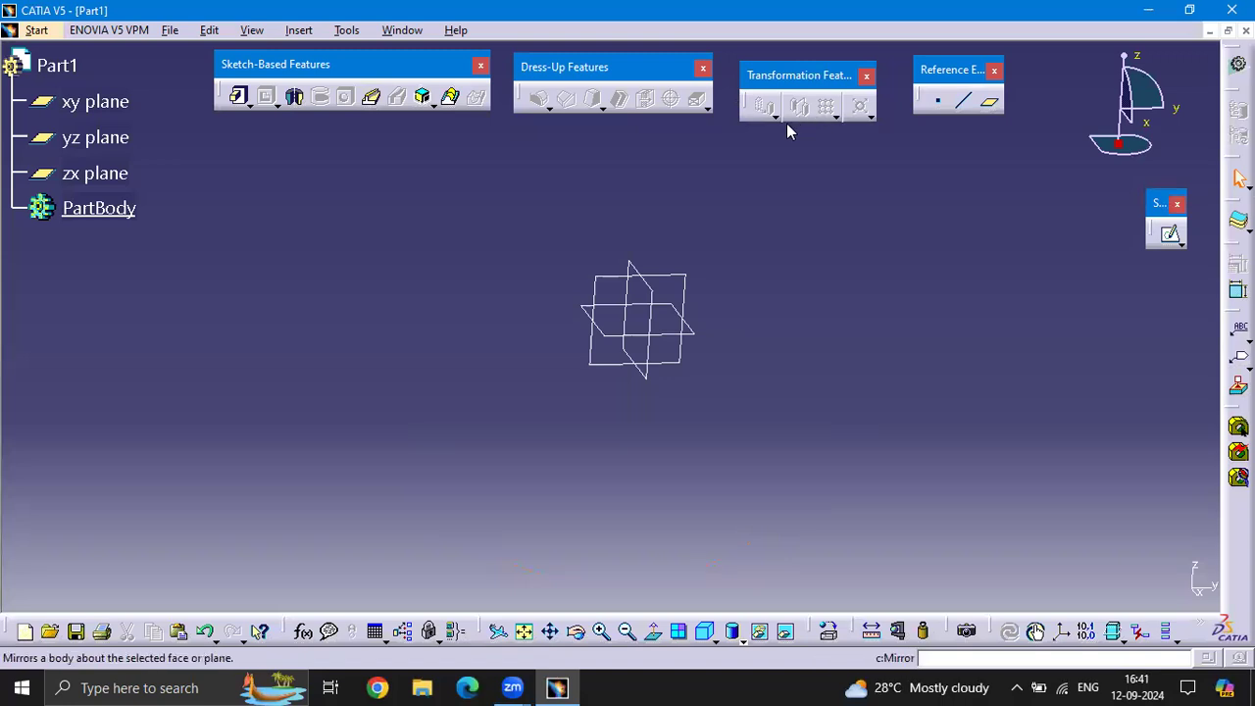
{"action": "middle_click_drag", "start_coordinate": [858, 339], "coordinate": [606, 381]}
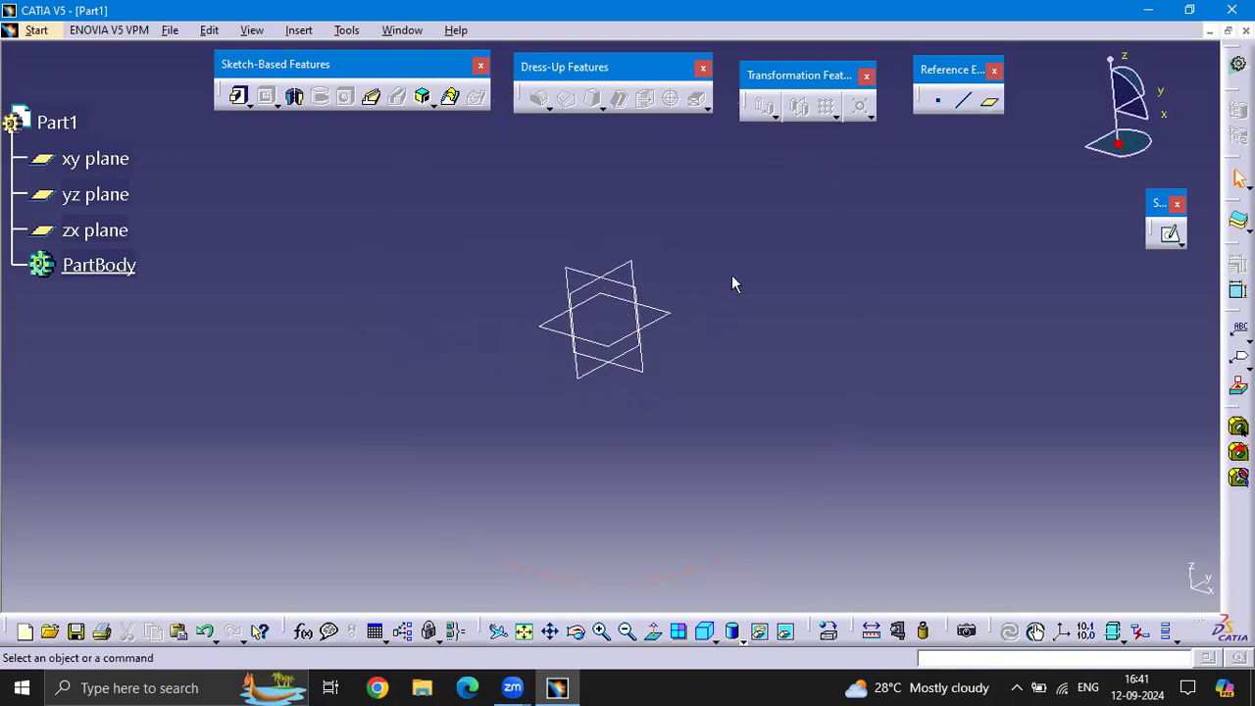
On the zx plane, sketch a circle centred on the origin and pad it 100 mm into a disc
{"action": "middle_click_drag", "start_coordinate": [737, 270], "coordinate": [712, 330]}
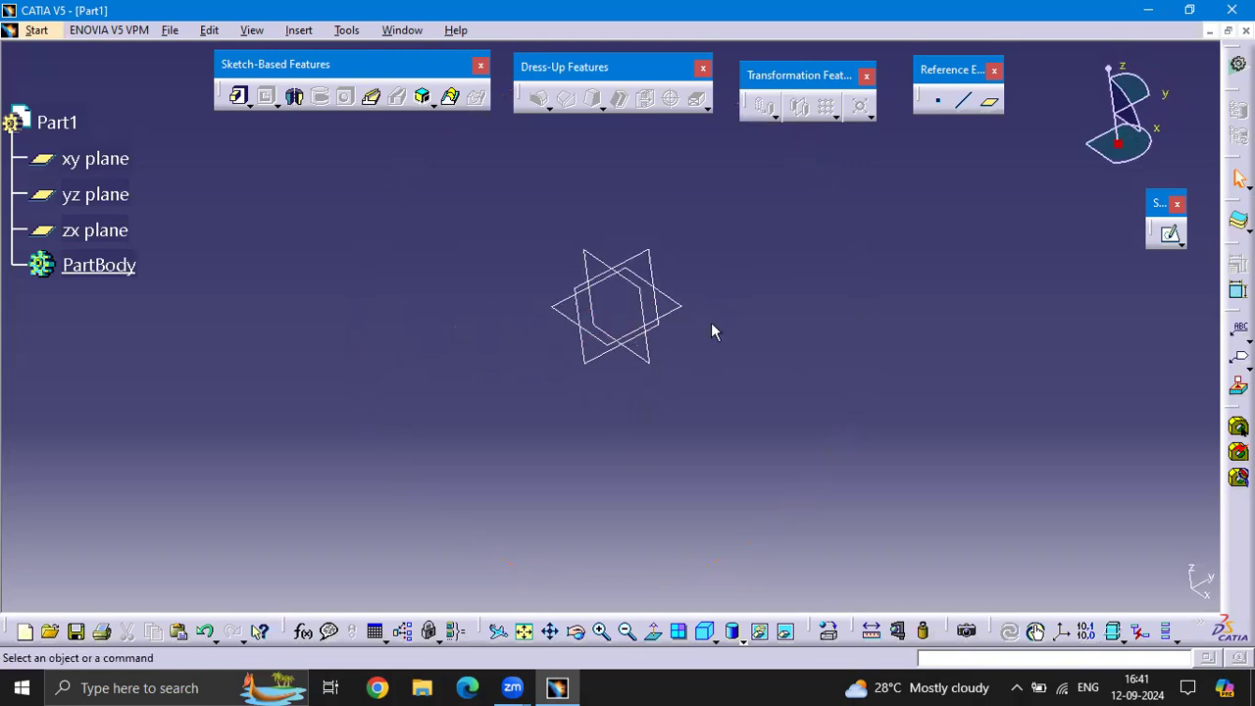
{"action": "left_click", "coordinate": [649, 304]}
{"action": "left_click", "coordinate": [1170, 233]}
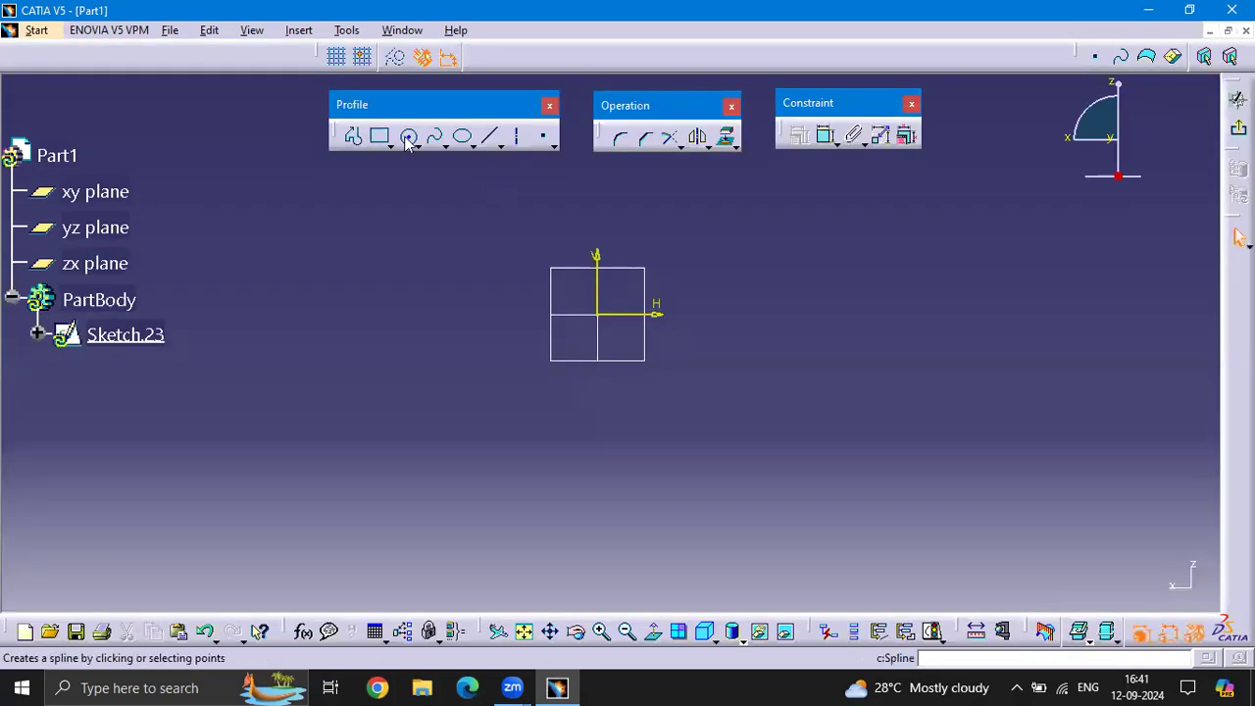
{"action": "left_click", "coordinate": [409, 137]}
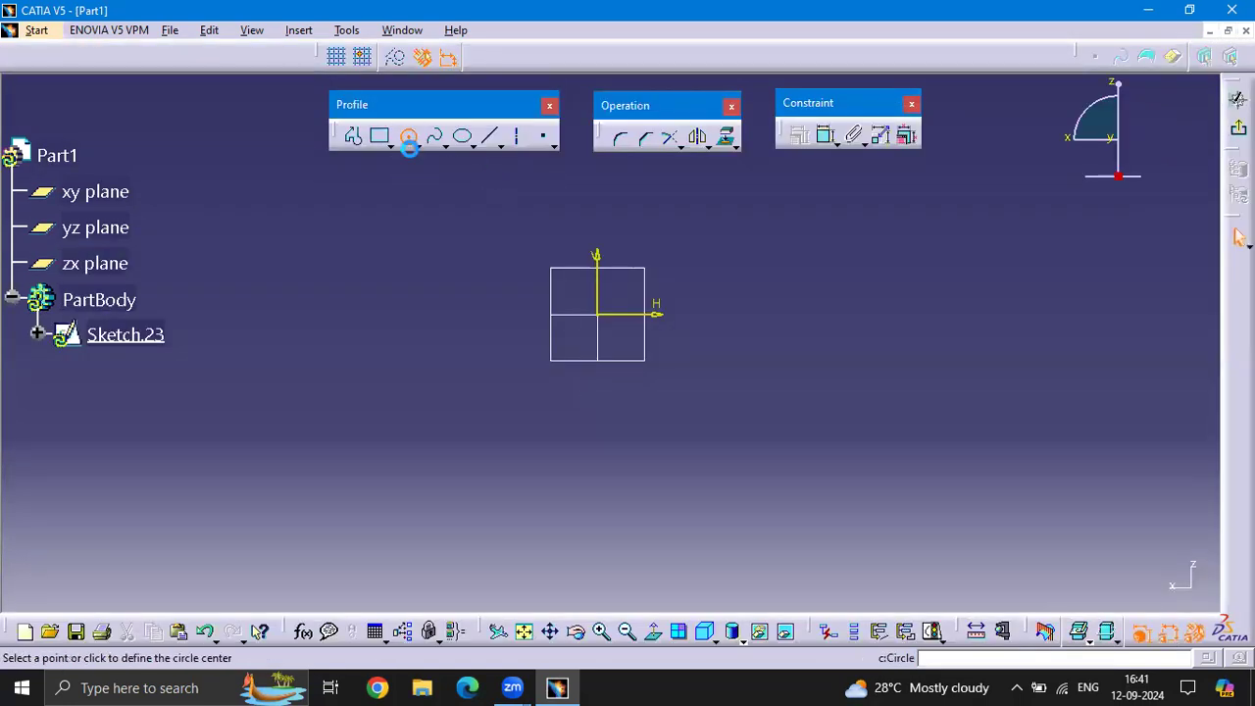
{"action": "left_click", "coordinate": [598, 315]}
{"action": "left_click", "coordinate": [686, 408]}
{"action": "left_click", "coordinate": [1239, 129]}
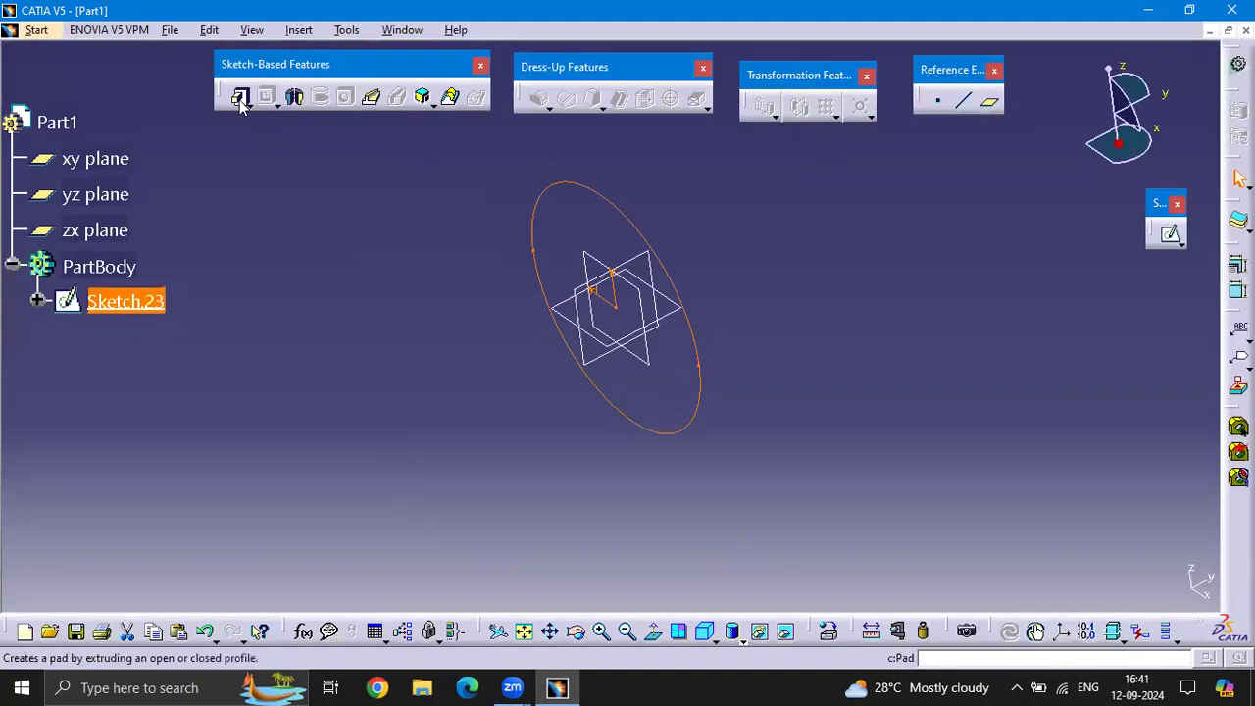
{"action": "left_click", "coordinate": [241, 100]}
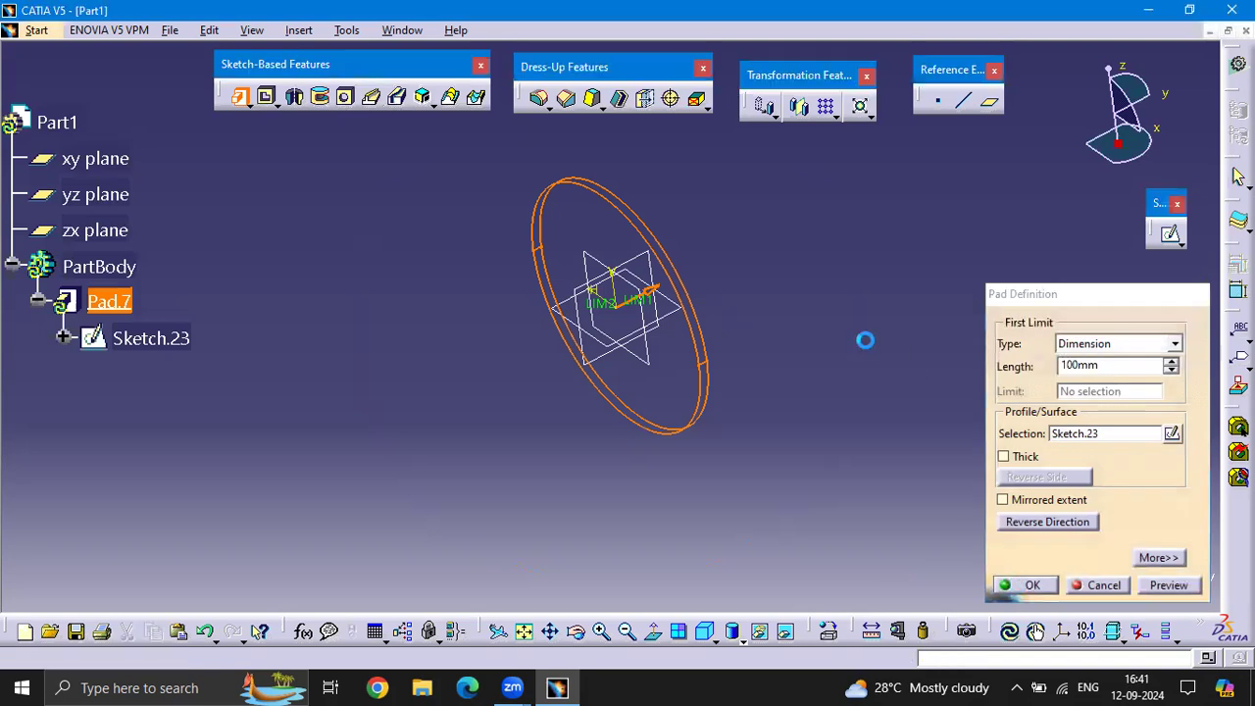
{"action": "key", "text": "Return"}
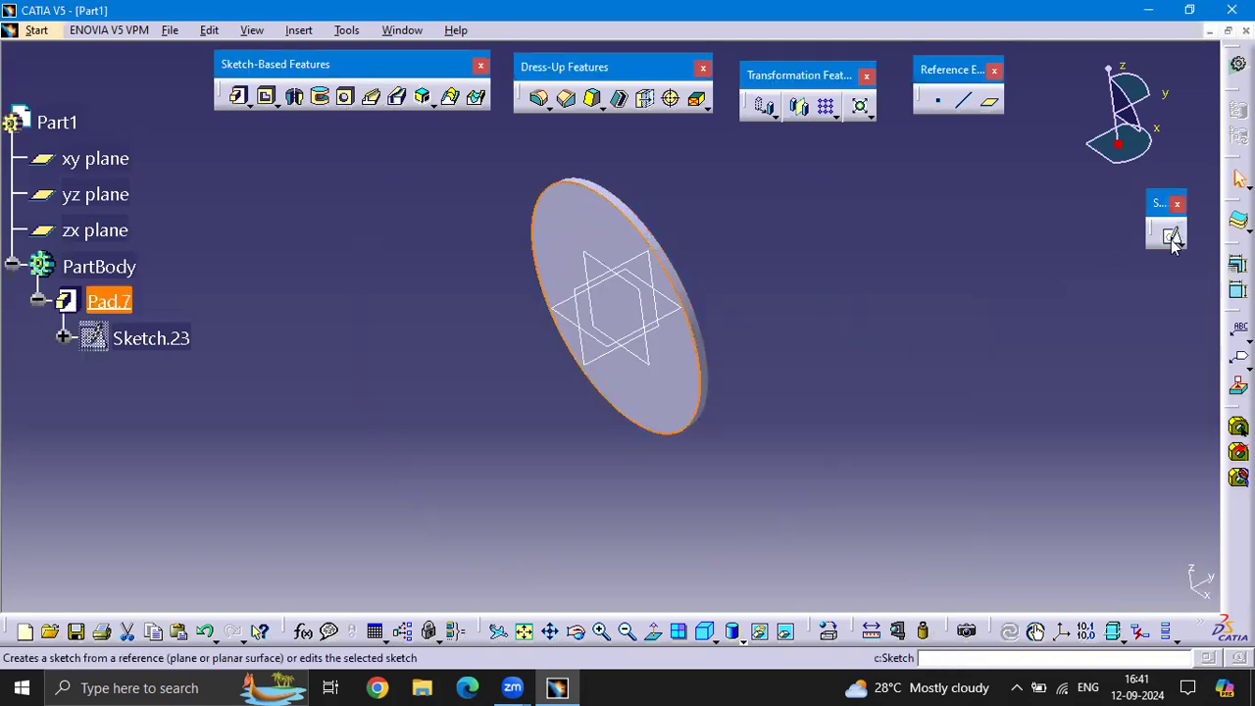
On the new disc's front face, sketch a small circle on the vertical axis near the upper edge and leave the sketch
{"action": "left_click", "coordinate": [1171, 240]}
{"action": "left_click", "coordinate": [409, 136]}
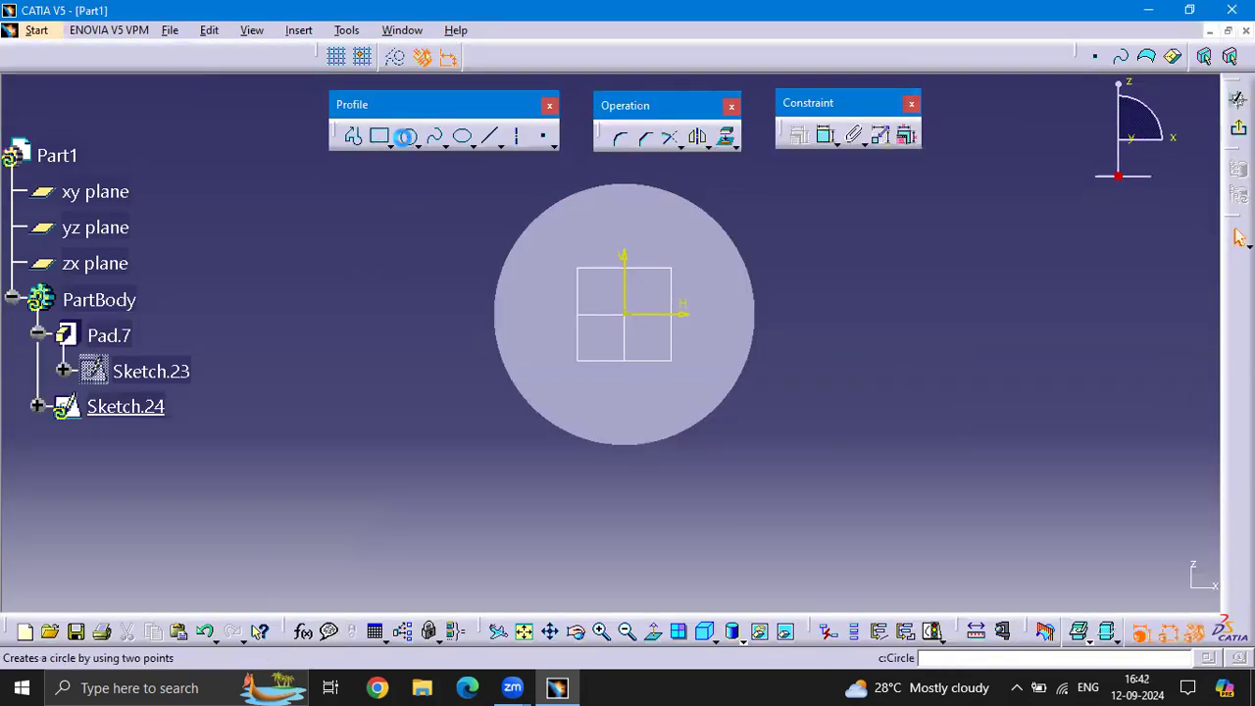
{"action": "left_click", "coordinate": [624, 209]}
{"action": "left_click", "coordinate": [633, 218]}
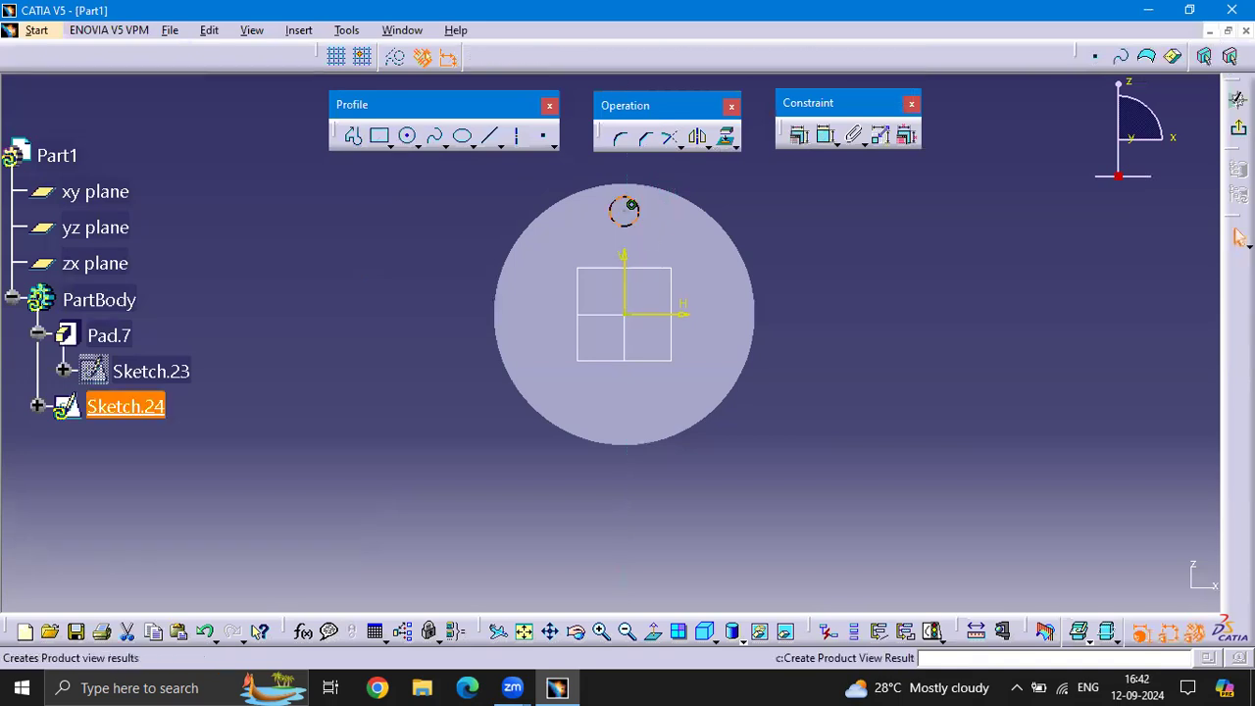
{"action": "left_click", "coordinate": [1238, 96]}
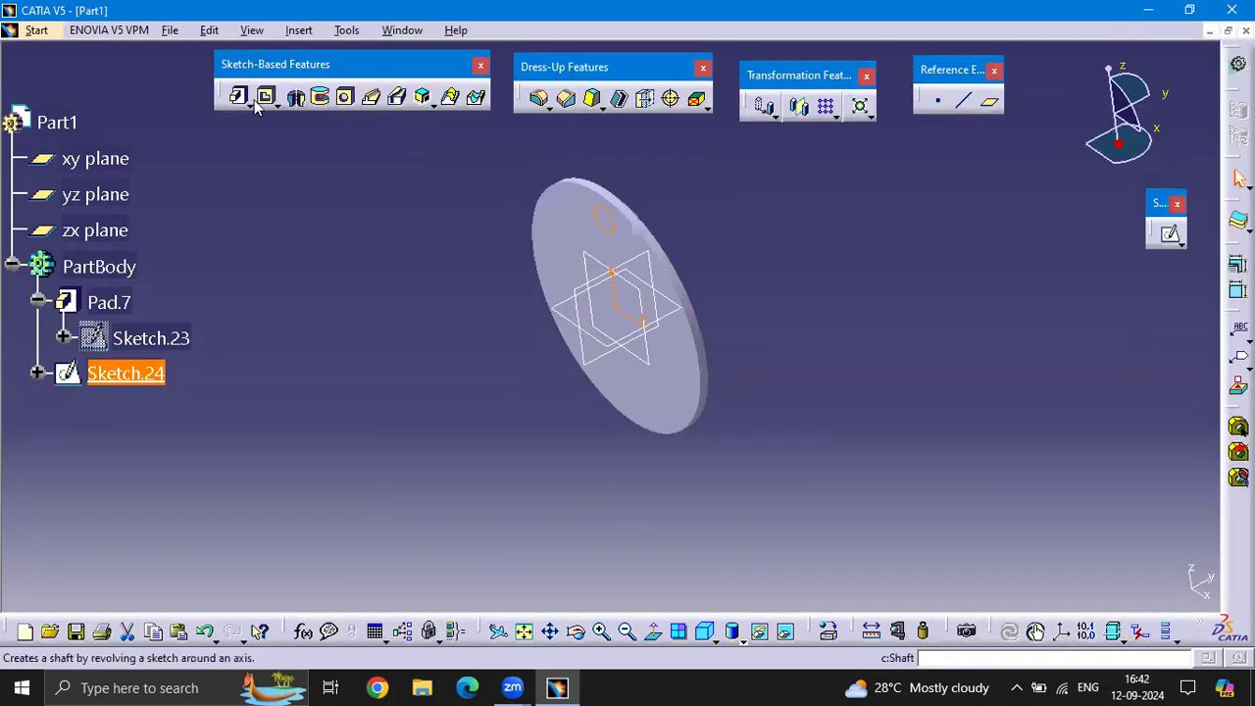
Cut the small circle through the disc with a pocket using the Up to last limit
{"action": "left_click", "coordinate": [265, 96]}
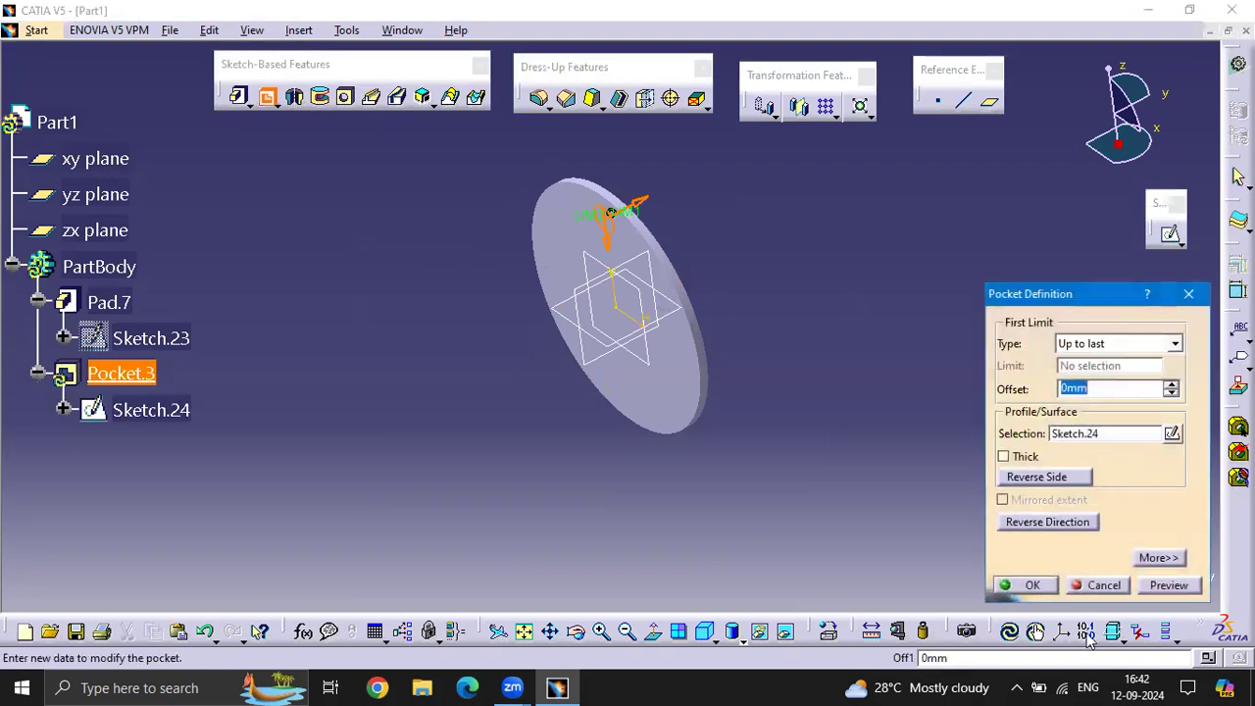
{"action": "left_click", "coordinate": [1025, 584]}
{"action": "middle_click_drag", "start_coordinate": [801, 297], "coordinate": [847, 121]}
Set up a circular pattern of the pocket with 8 instances at 45° spacing, using the disc's front face as the reference element
{"action": "left_click", "coordinate": [838, 116]}
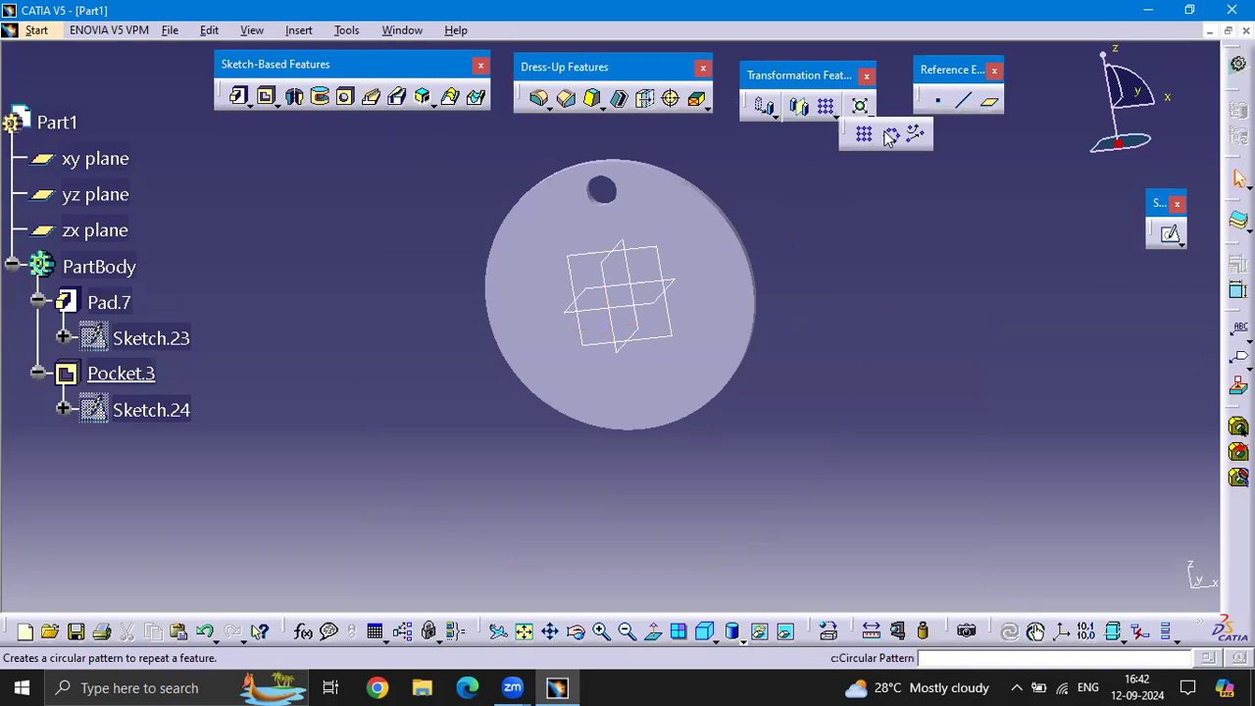
{"action": "left_click", "coordinate": [865, 134]}
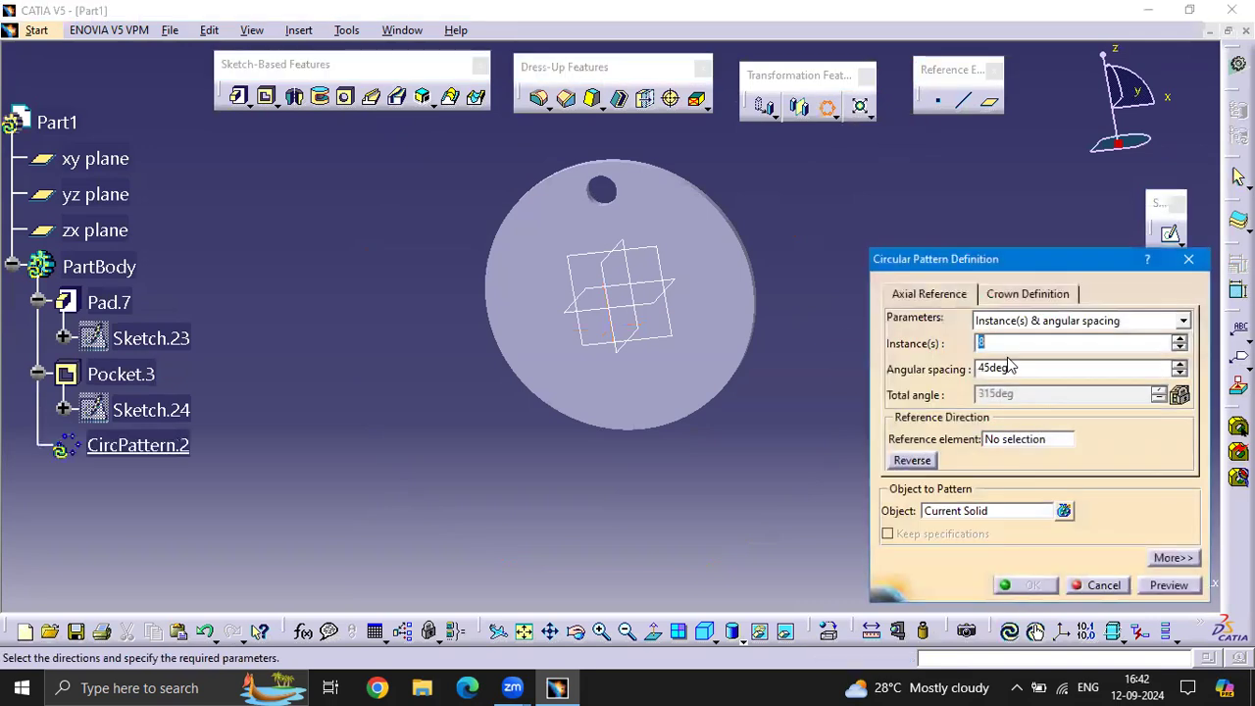
{"action": "left_click", "coordinate": [1015, 439]}
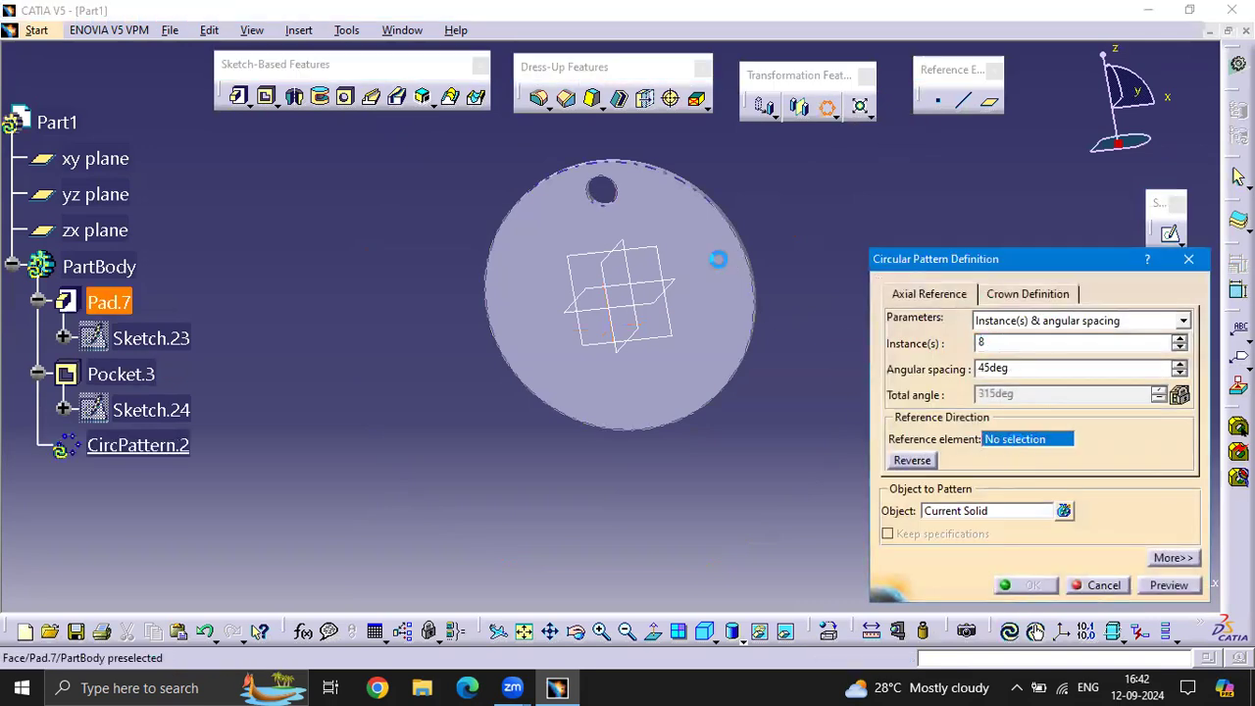
{"action": "left_click", "coordinate": [717, 259]}
{"action": "left_click", "coordinate": [994, 517]}
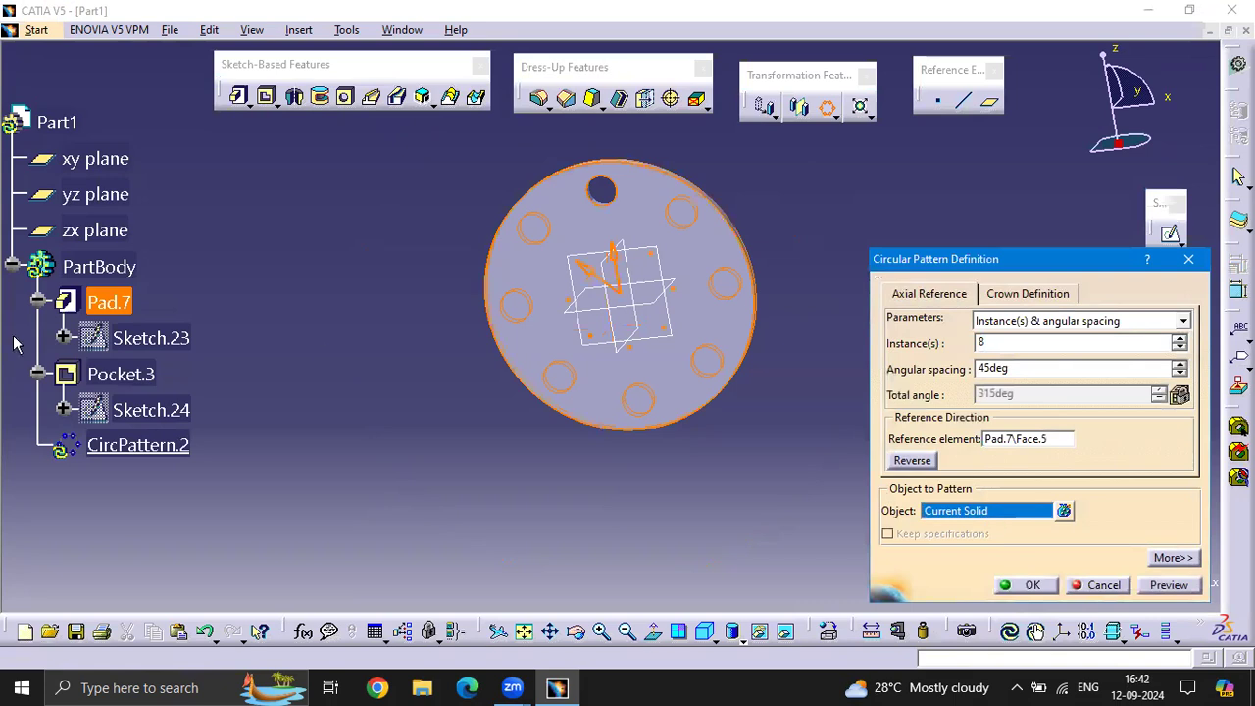
{"action": "left_click", "coordinate": [118, 374]}
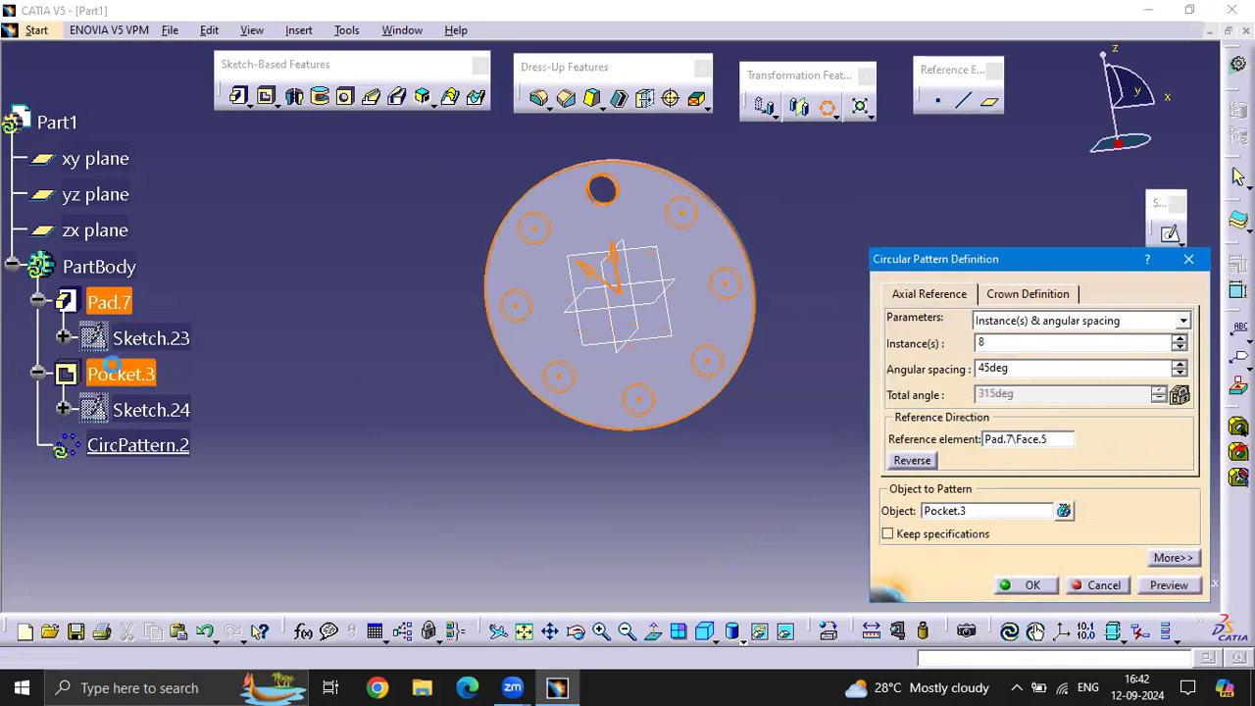
Change the hole pattern's parameters to Complete crown, preview it and create the pattern
{"action": "left_click", "coordinate": [1184, 322]}
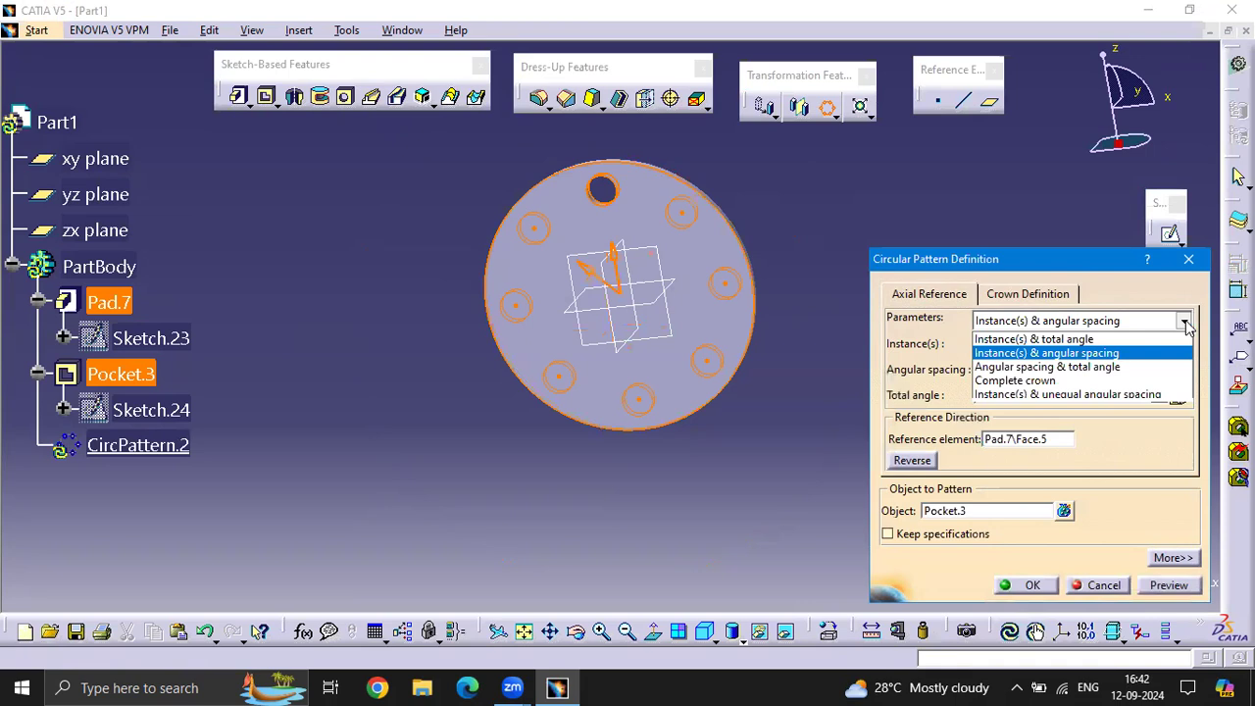
{"action": "left_click", "coordinate": [1049, 380]}
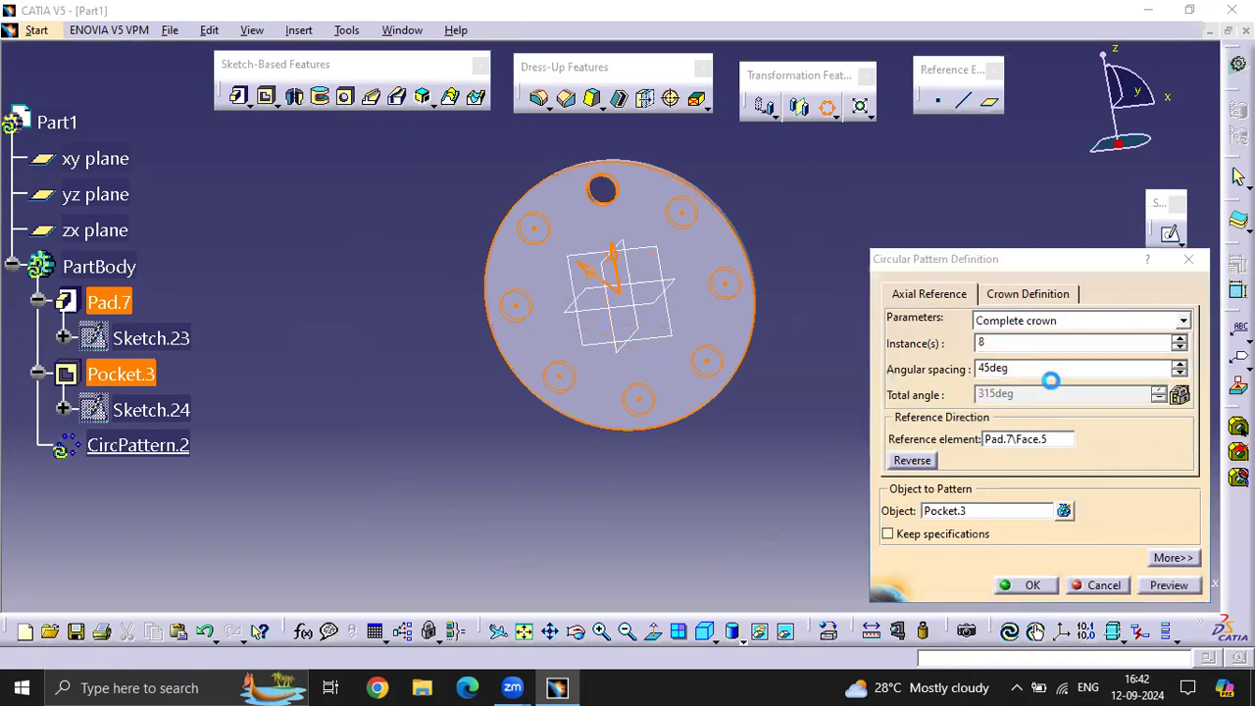
{"action": "left_click", "coordinate": [1167, 586]}
{"action": "left_click", "coordinate": [1032, 587]}
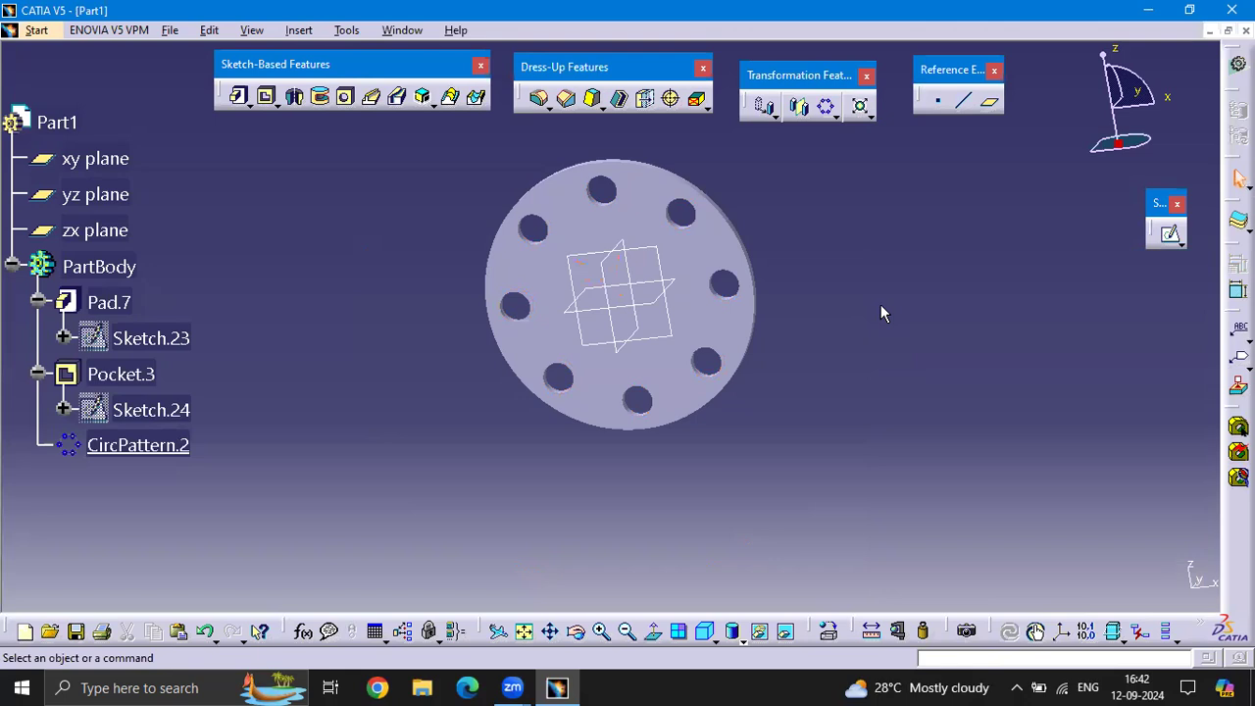
Clear the part body by deleting the disc, its pocket, both sketches and the circular pattern, keeping the reference planes
{"action": "middle_click_drag", "start_coordinate": [745, 266], "coordinate": [760, 299]}
{"action": "scroll", "coordinate": [747, 284], "scroll_direction": "up", "scroll_amount": 1}
{"action": "middle_click_drag", "start_coordinate": [775, 411], "coordinate": [790, 407]}
{"action": "left_click_drag", "start_coordinate": [934, 562], "coordinate": [368, 168]}
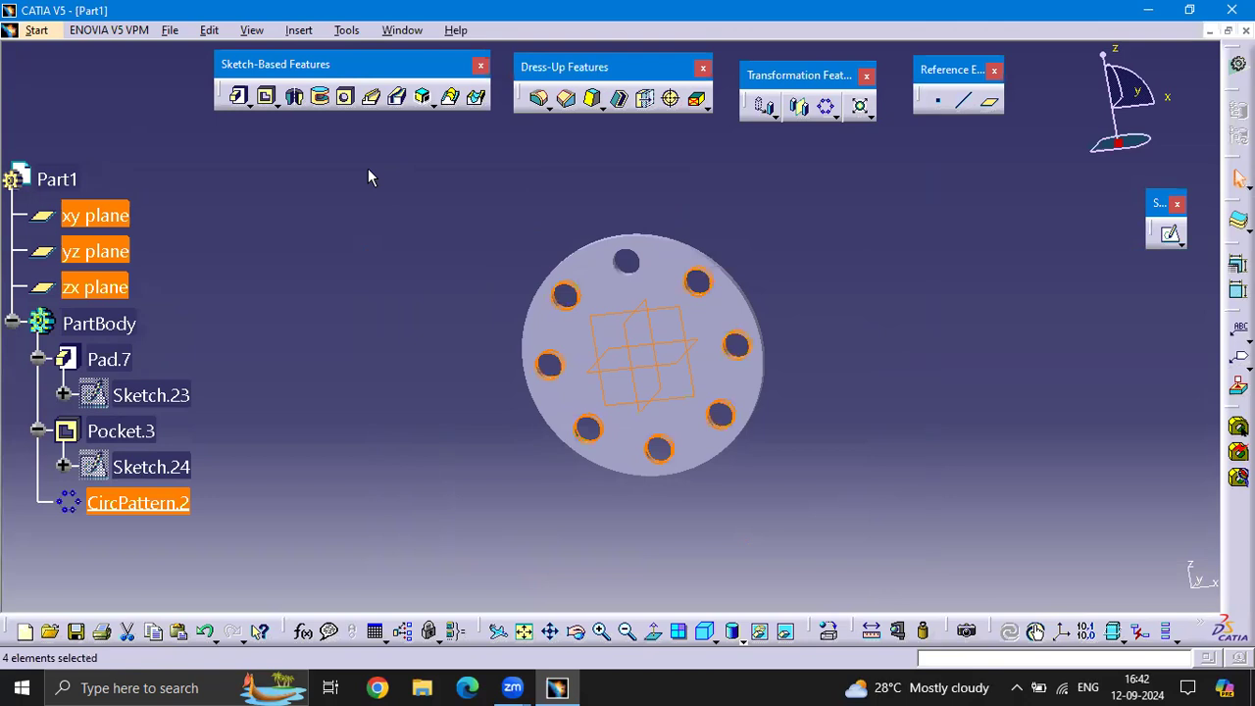
{"action": "key", "text": "Delete"}
{"action": "key", "text": "Return"}
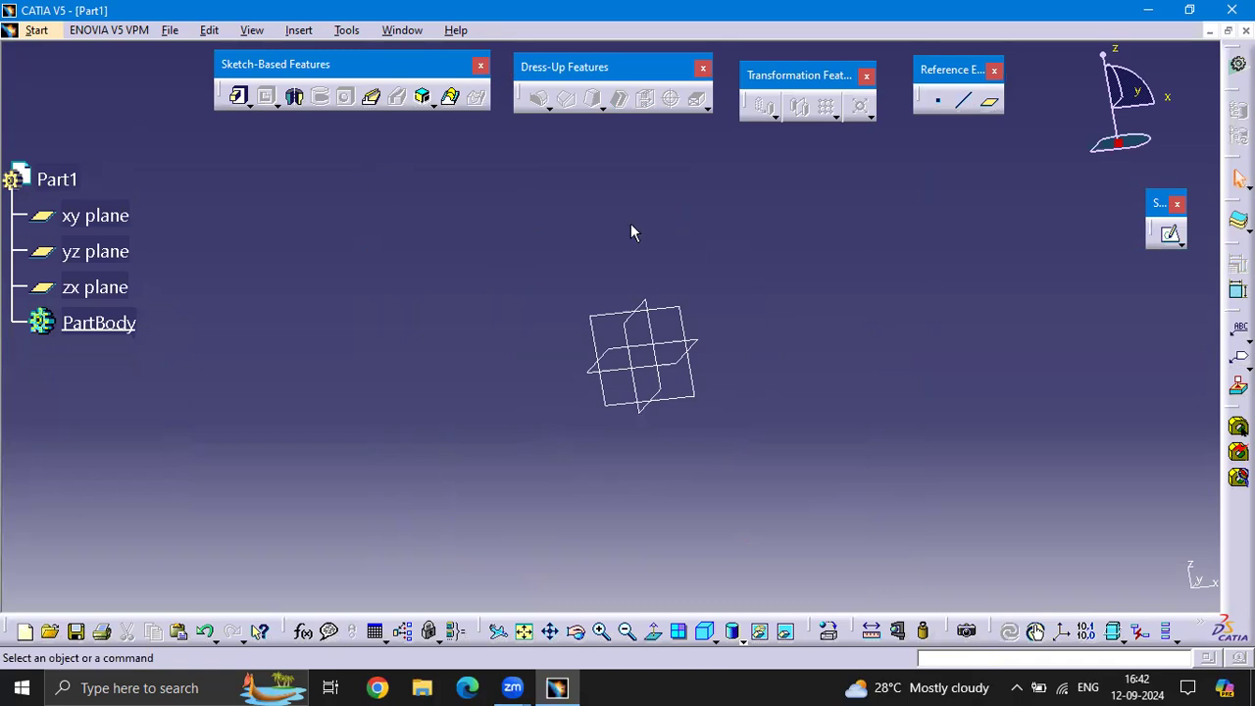
{"action": "mouse_move", "coordinate": [568, 297]}
{"action": "middle_mouse_down"}
{"action": "mouse_move", "coordinate": [622, 252]}
{"action": "mouse_move", "coordinate": [572, 258]}
{"action": "middle_mouse_up"}
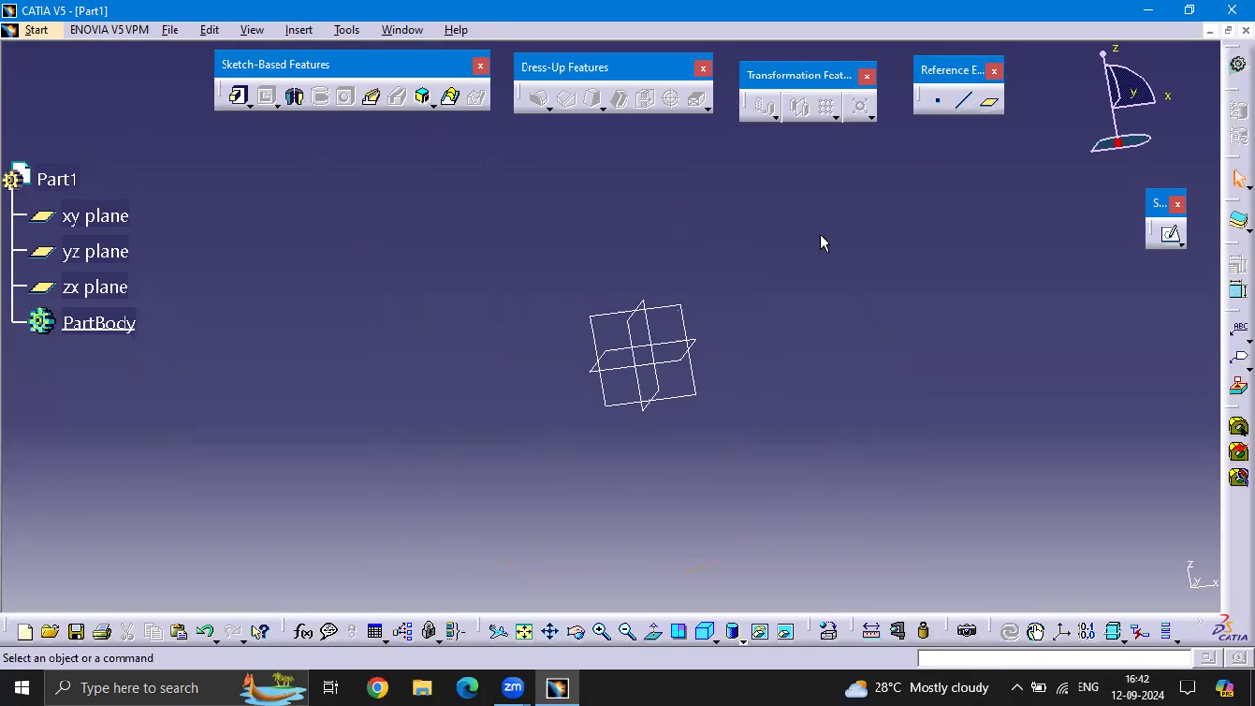
{"action": "middle_click_drag", "start_coordinate": [723, 283], "coordinate": [737, 316]}
{"action": "middle_click_drag", "start_coordinate": [621, 277], "coordinate": [667, 302]}
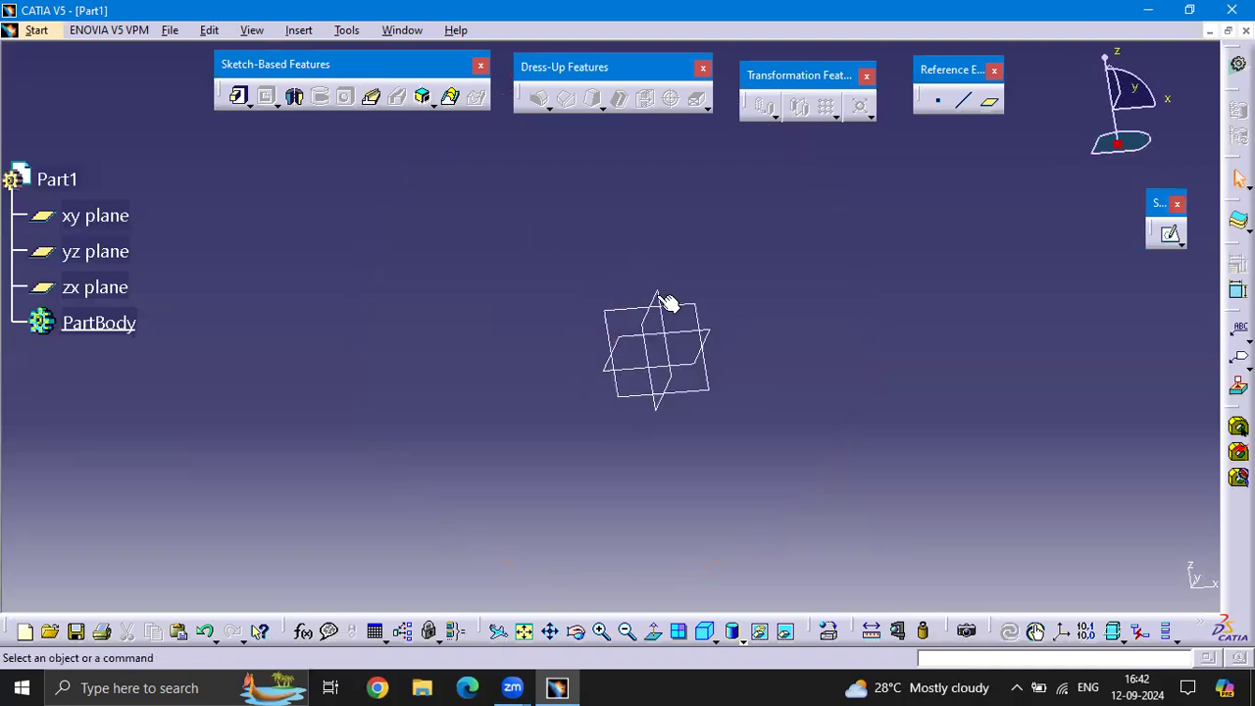